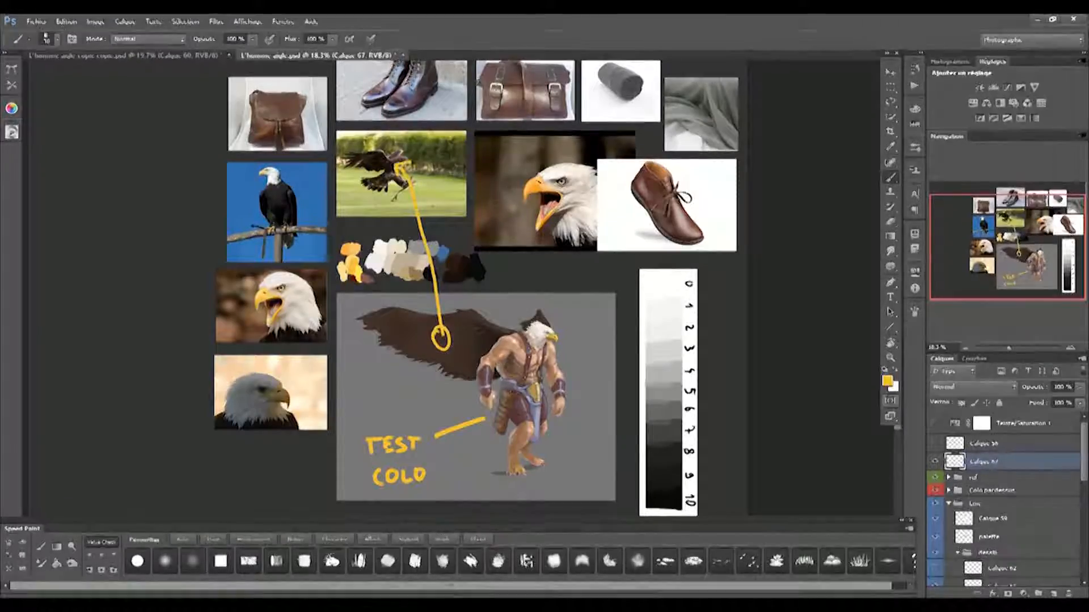
Undo the yellow annotation linking the flying eagle photo to the character's wing
key("ctrl+alt+z")
key("ctrl+alt+z")
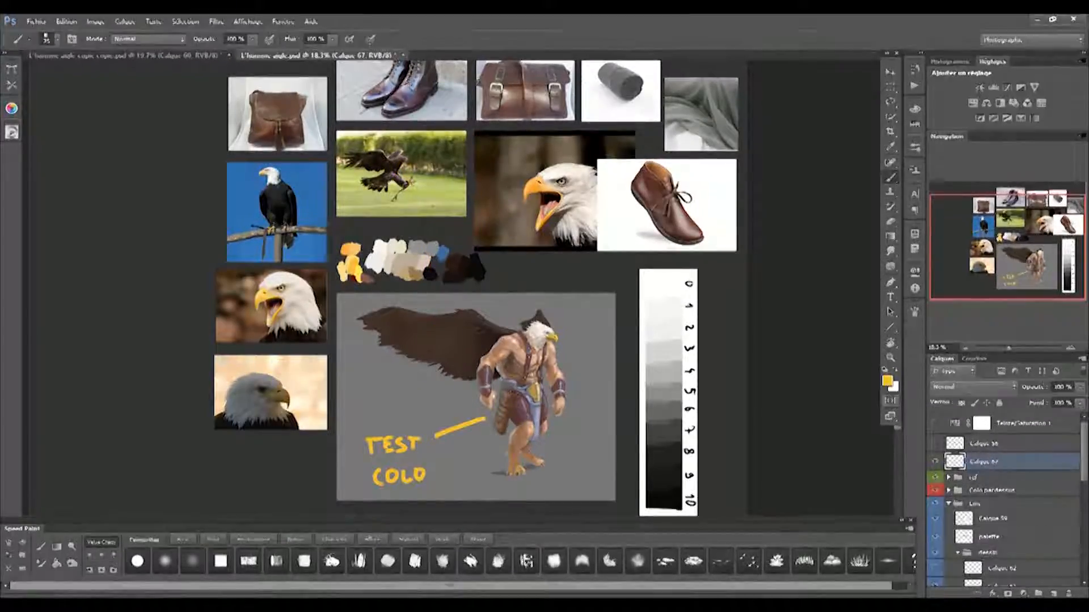
Try linking the character's leather straps and clothing to the brown shoe and bag photos with yellow annotation lines
mouse_move(502, 395)
left_mouse_down()
mouse_move(663, 198)
mouse_move(662, 210)
left_mouse_up()
left_click_drag(601, 260, 573, 107)
key("ctrl+alt+z")
key("ctrl+alt+z")
key("ctrl+alt+z")
key("ctrl+alt+z")
mouse_move(529, 353)
left_mouse_down()
mouse_move(597, 230)
mouse_move(657, 170)
mouse_move(660, 181)
left_mouse_up()
key("ctrl+alt+z")
key("ctrl+alt+z")
key("ctrl+alt+z")
key("ctrl+alt+z")
Try linking the character's loincloth to the grey drapery photo with a yellow arrow that branches to the grey roll photo
mouse_move(539, 414)
left_mouse_down()
mouse_move(655, 257)
mouse_move(710, 99)
left_mouse_up()
left_click_drag(701, 108, 716, 106)
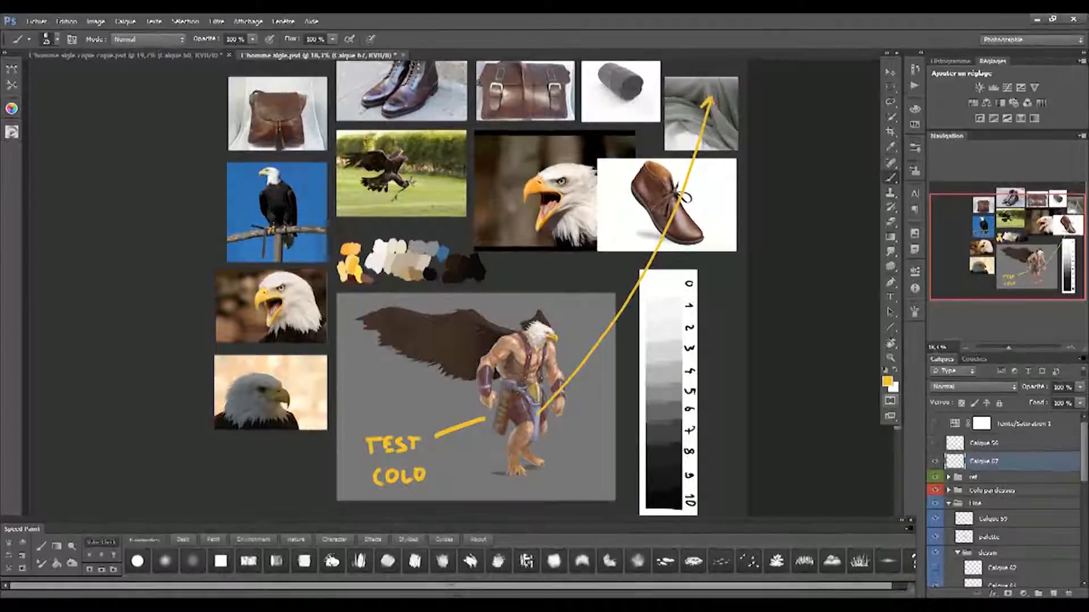
left_click_drag(689, 169, 629, 97)
left_click_drag(631, 105, 640, 95)
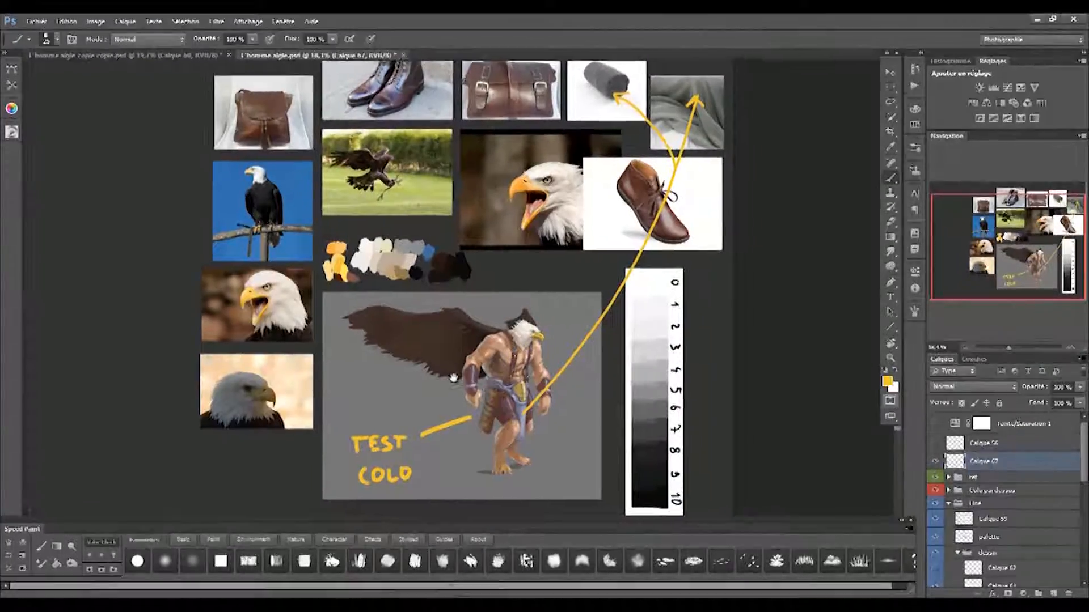
key("ctrl+alt+z")
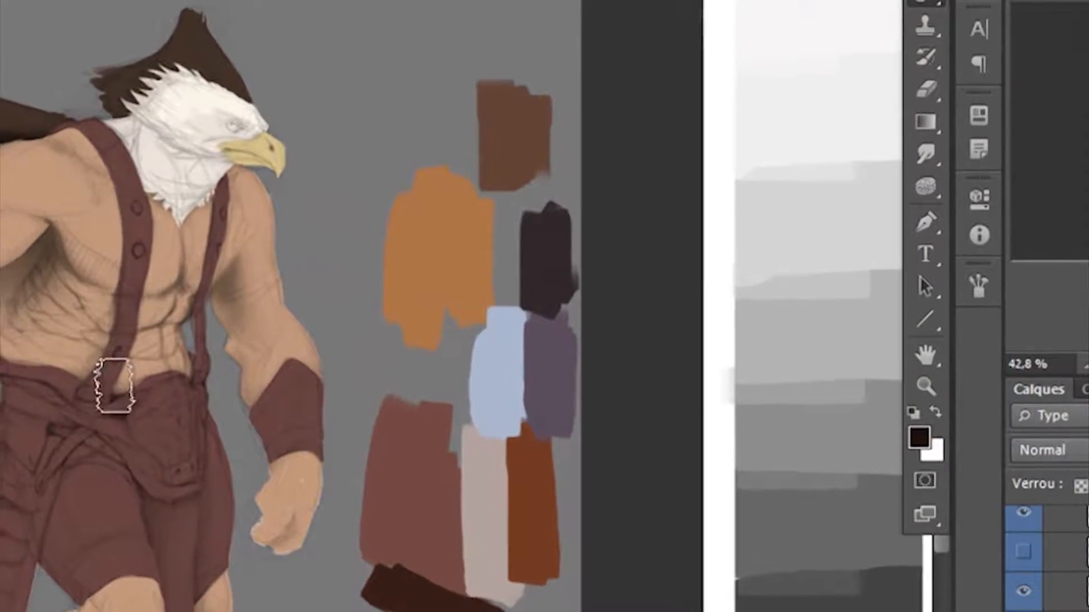
Paint the eagle's eye on the Calque 69 layer with a pale cream iris and a black pupil
left_click(195, 150, "alt")
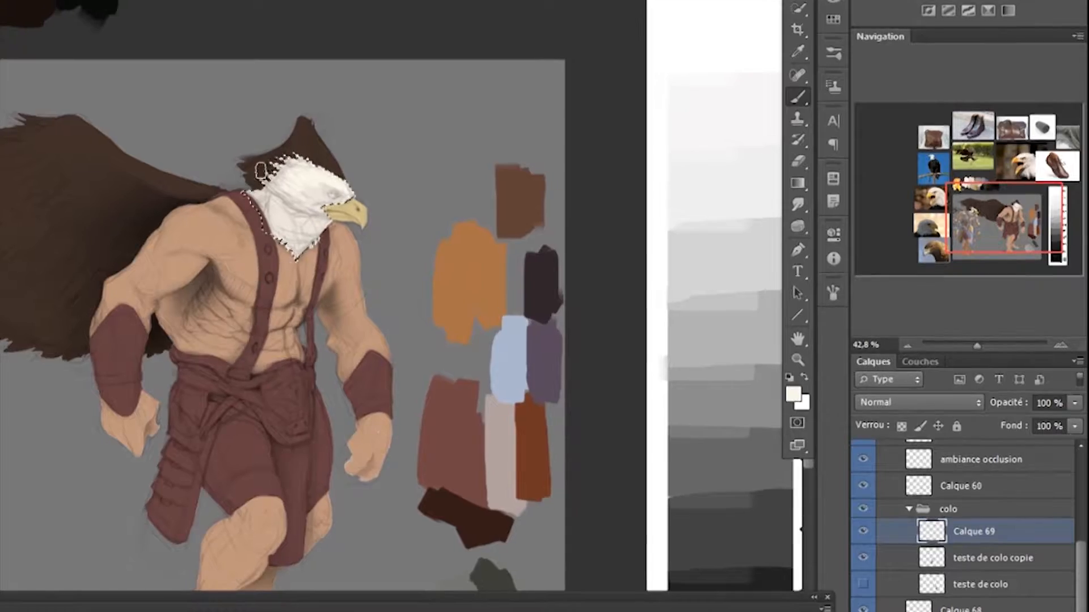
scroll(261, 169, "up", 3)
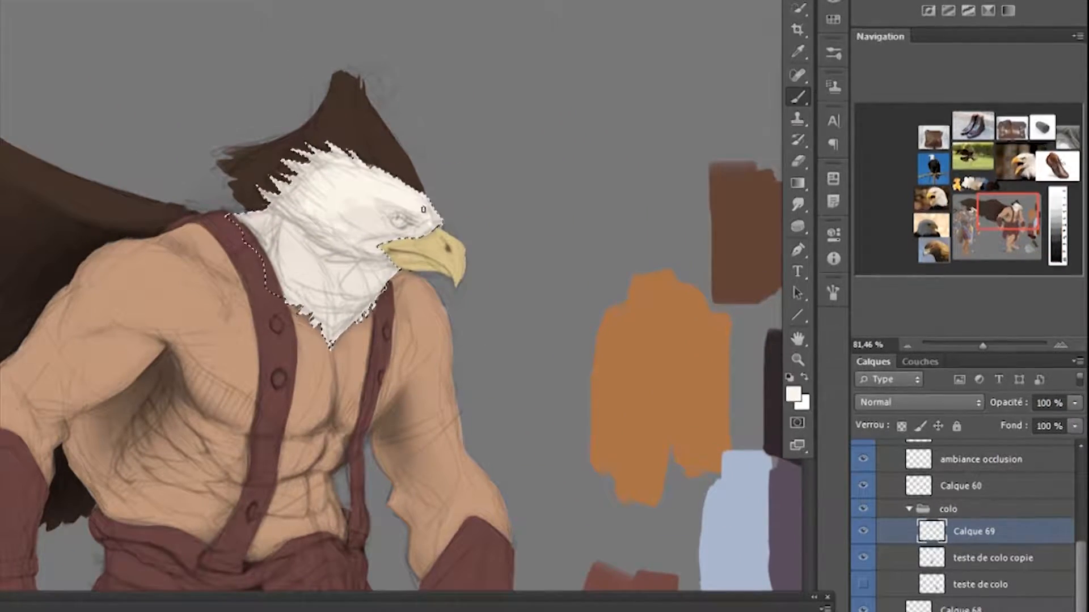
scroll(224, 263, "down", 2)
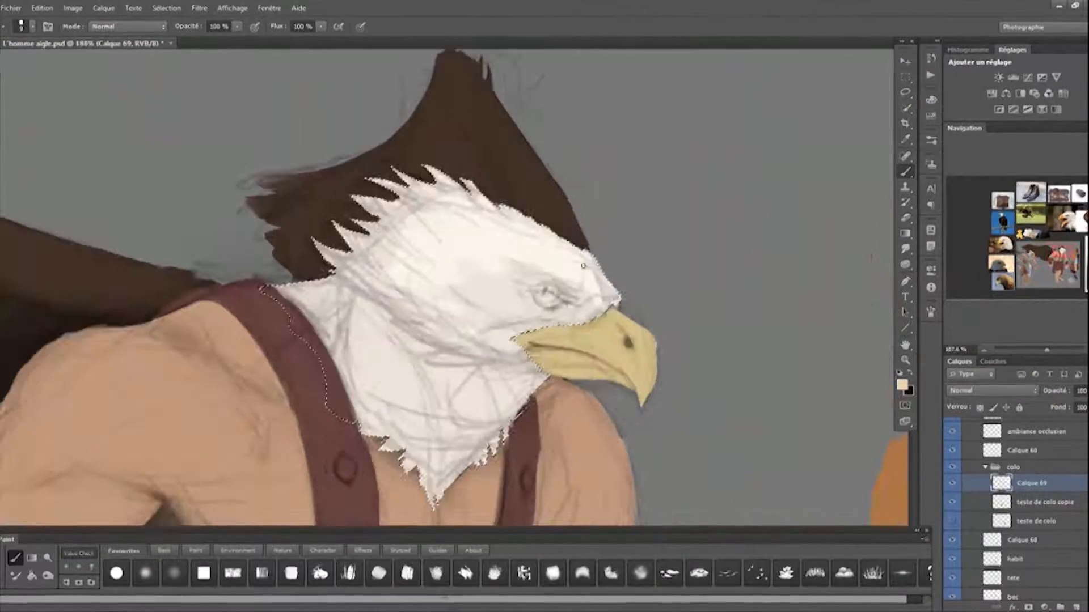
left_click(901, 386)
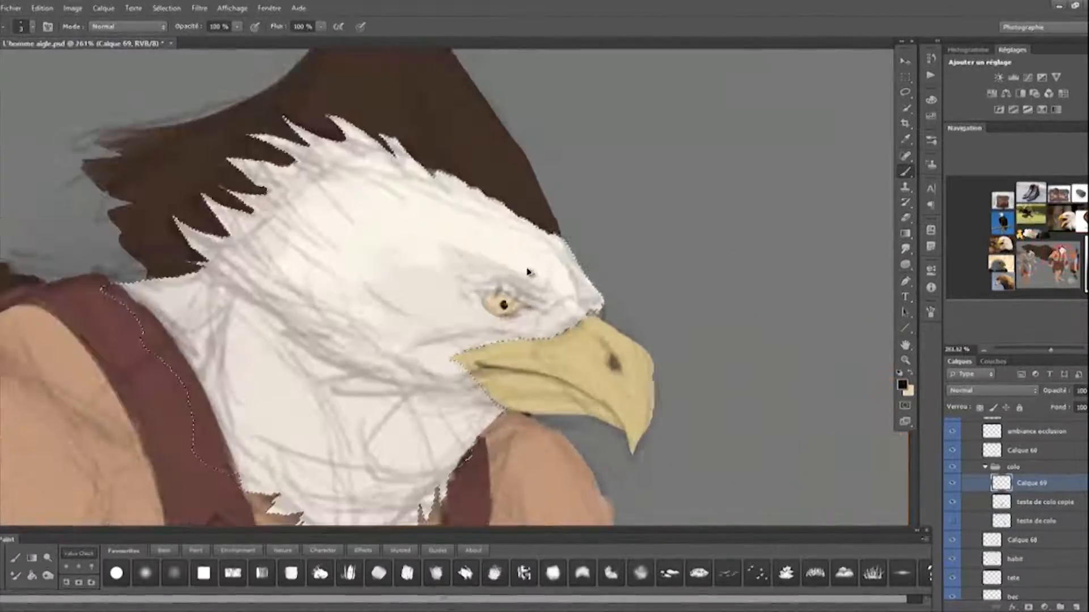
left_click_drag(499, 302, 528, 307)
Choose a fine brush and outline the eagle's eye with a thin, near-black contour
right_click(562, 202)
left_click_drag(880, 308, 880, 477)
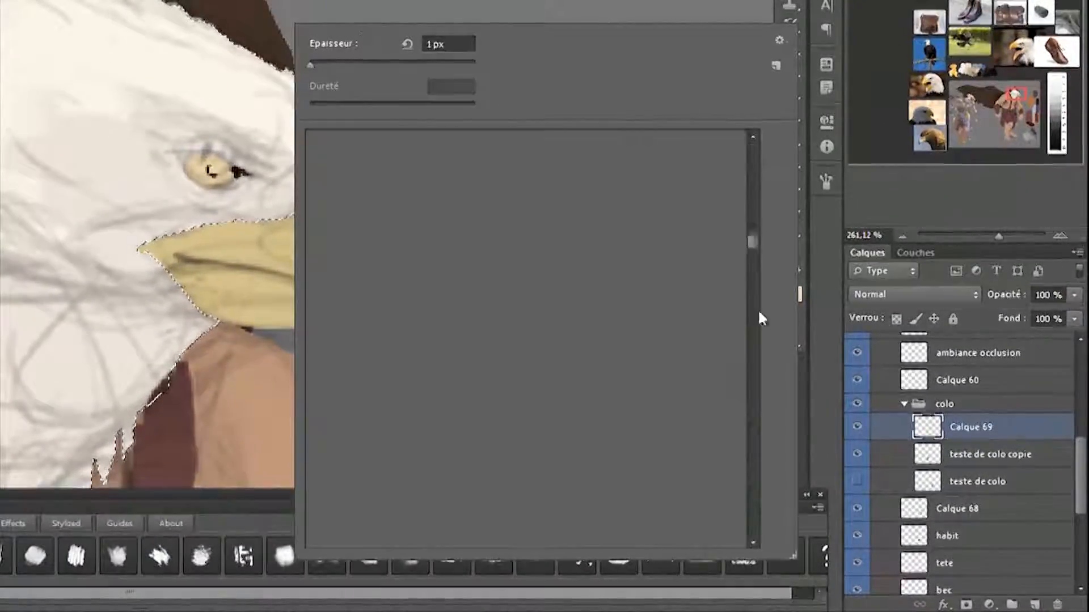
left_click_drag(753, 418, 753, 448)
key("Return")
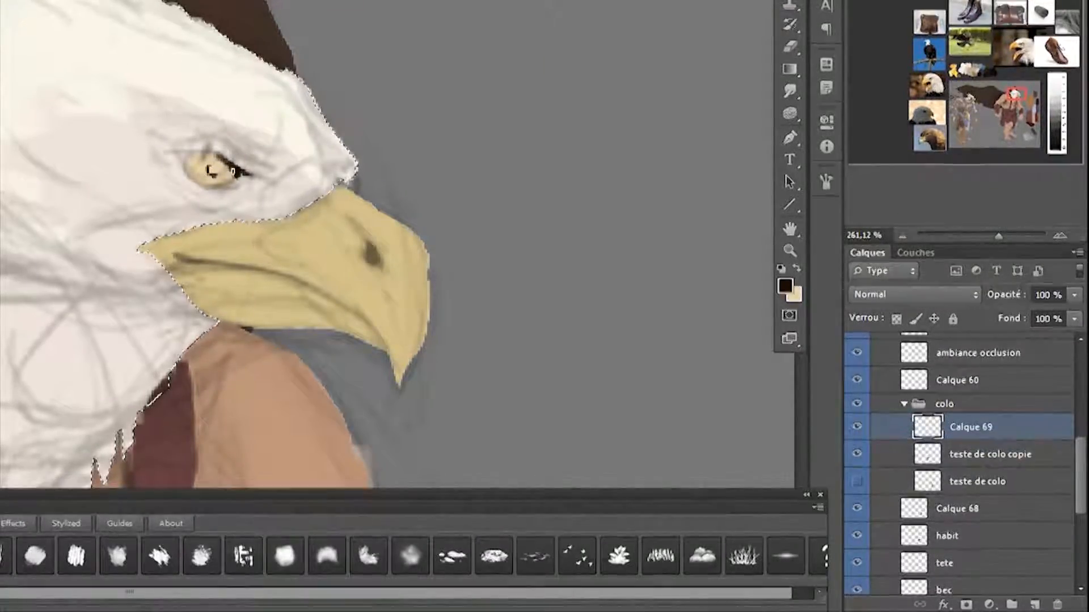
left_click_drag(180, 153, 189, 168)
right_click(195, 170)
key("Return")
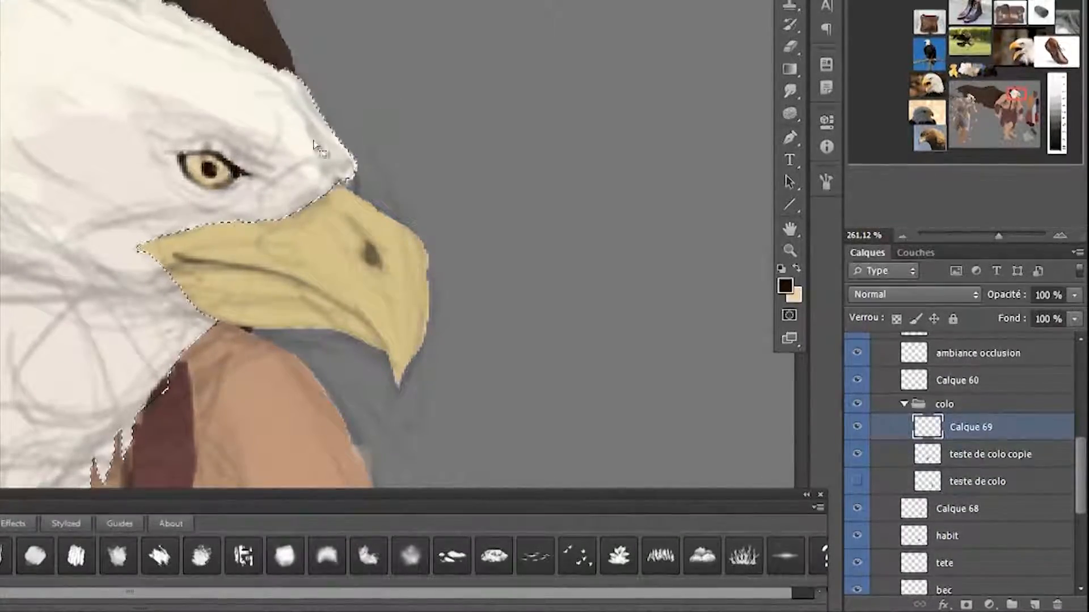
Shade the area around the eagle's eye and above the beak with soft grey
scroll(300, 22, "down", 10)
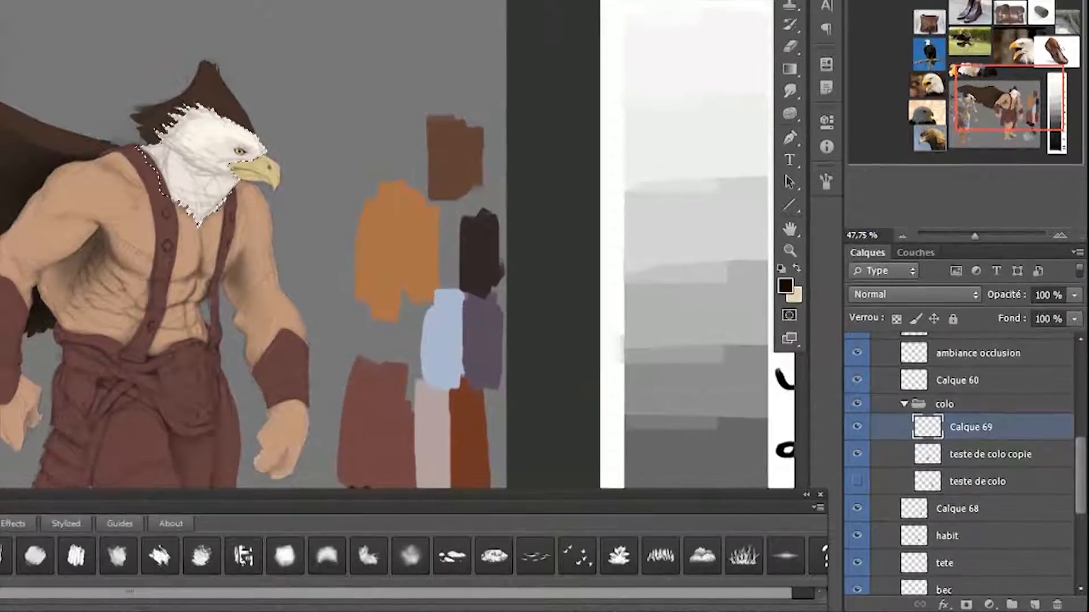
scroll(299, 226, "up", 6)
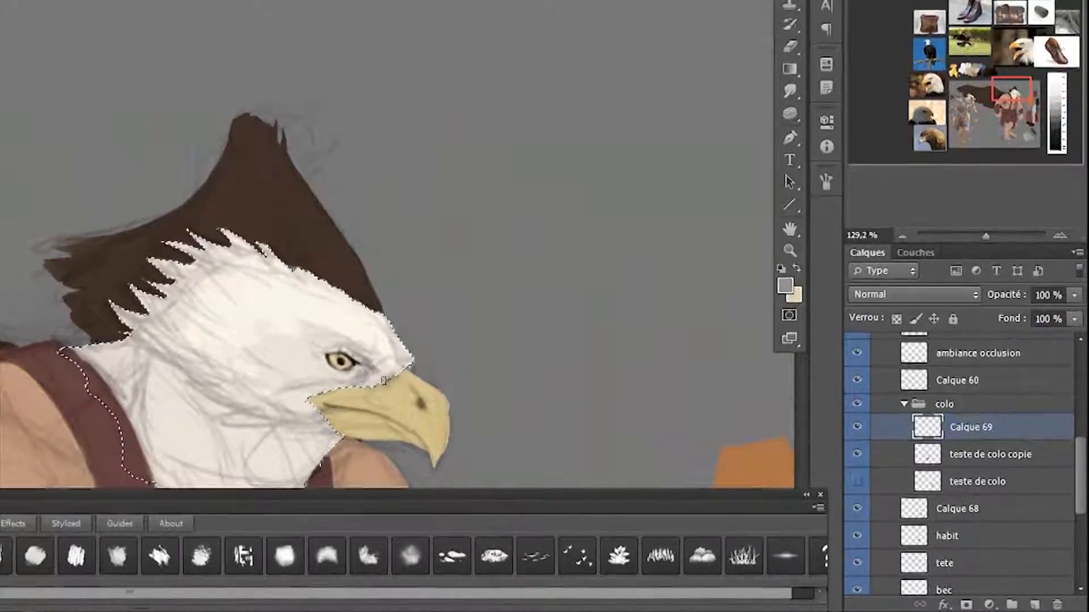
left_click_drag(315, 378, 161, 320)
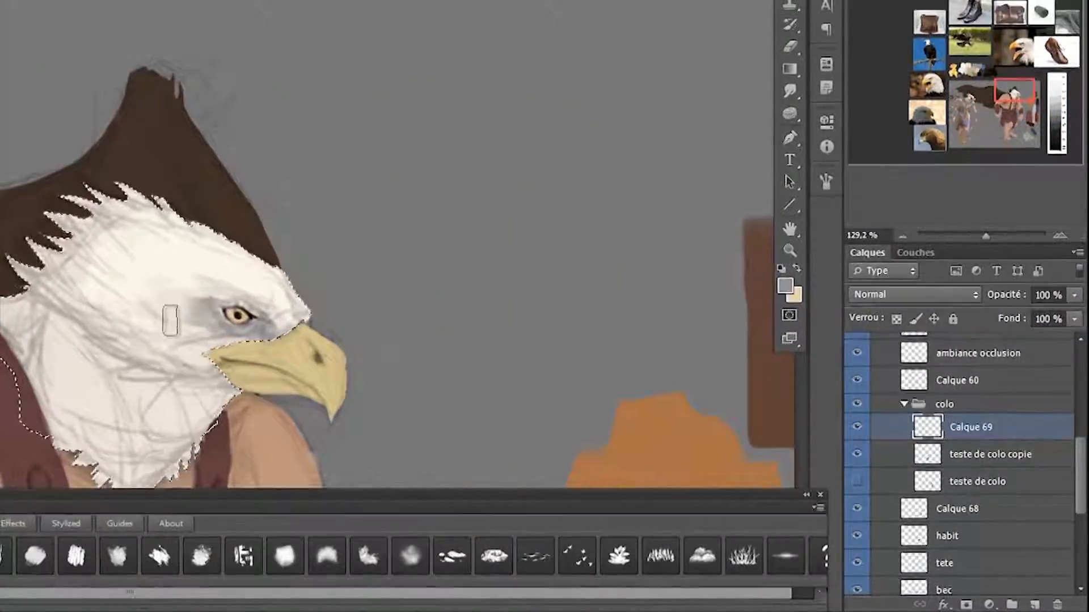
left_click_drag(274, 334, 328, 252)
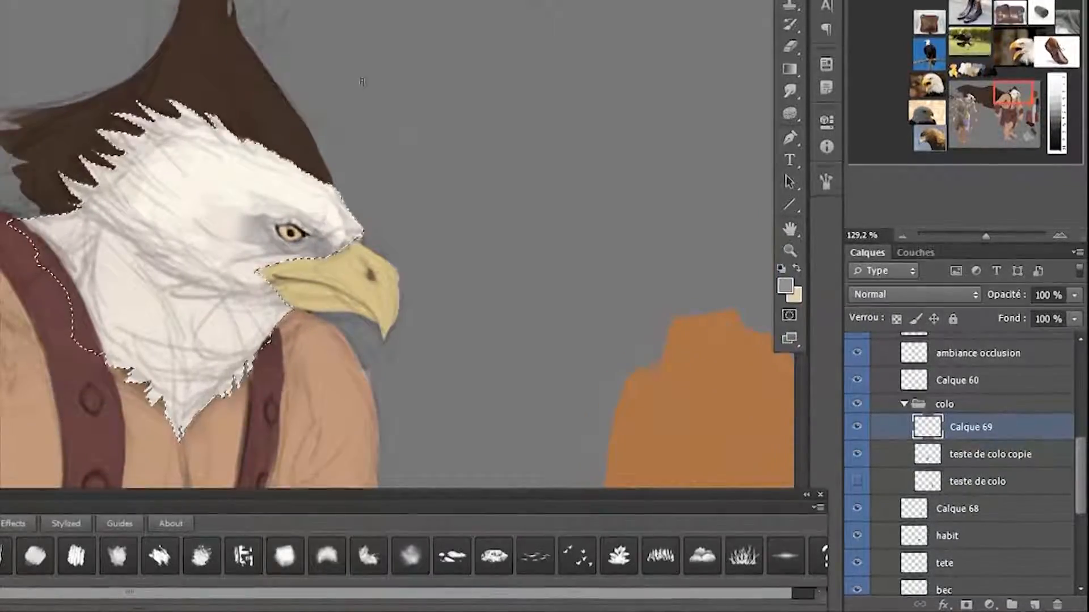
Shade the eagle's neck and the area below the beak with sampled light greys, replacing the first neck stroke
mouse_move(62, 238)
left_mouse_down()
mouse_move(97, 334)
mouse_move(170, 332)
left_mouse_up()
key("ctrl+alt+z")
left_click(61, 250, "alt")
left_click(122, 272, "alt")
mouse_move(191, 277)
left_mouse_down()
mouse_move(163, 367)
mouse_move(182, 335)
left_mouse_up()
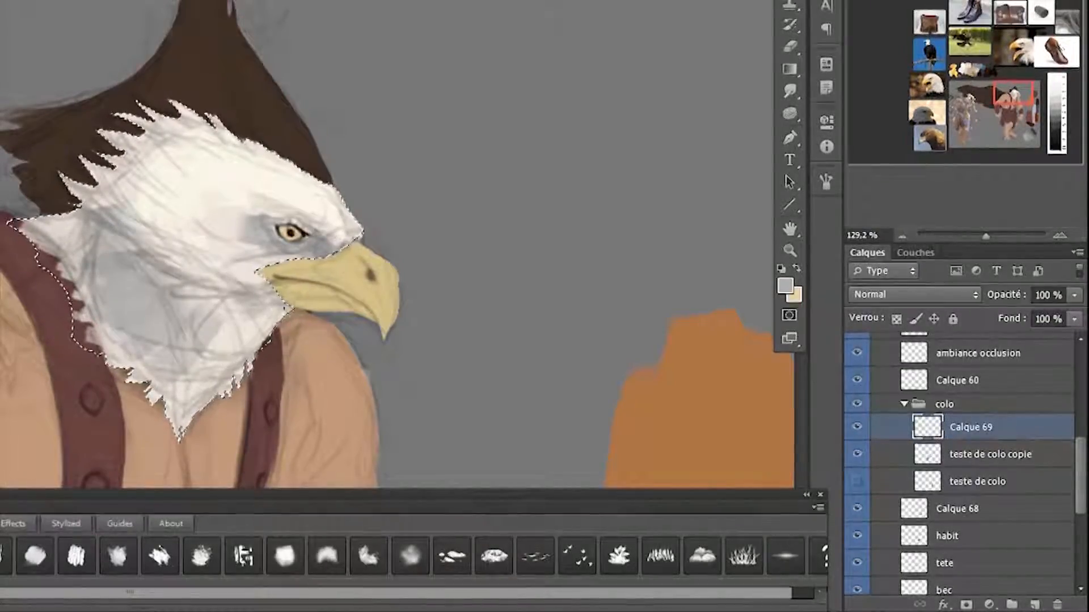
left_click_drag(266, 286, 282, 304)
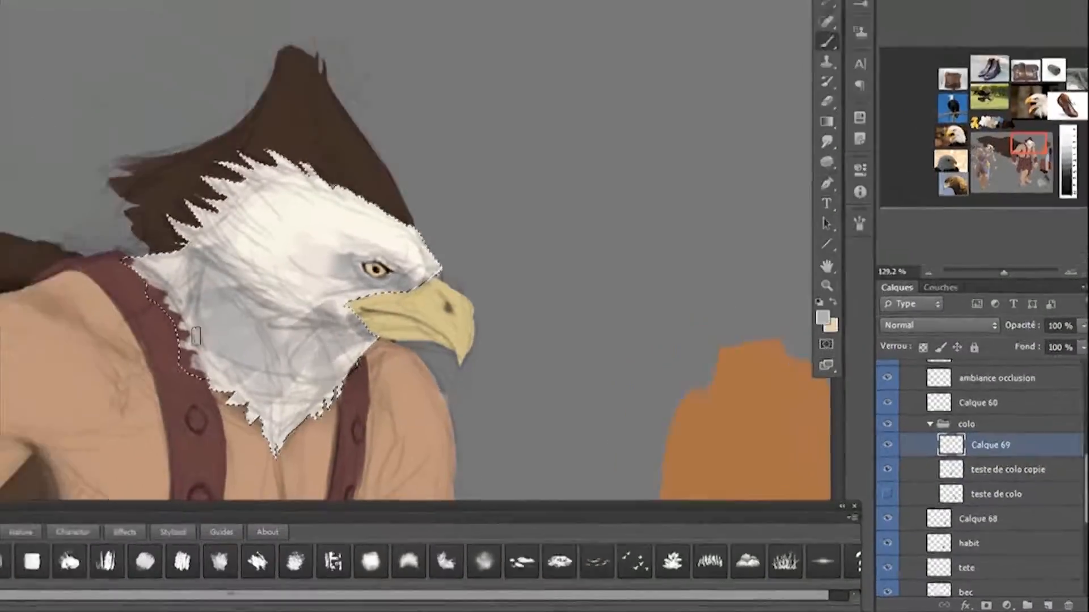
Paint warm cream and off-white feather strokes on the eagle's cheek and head, adjusting the brush size
left_click_drag(110, 240, 41, 173)
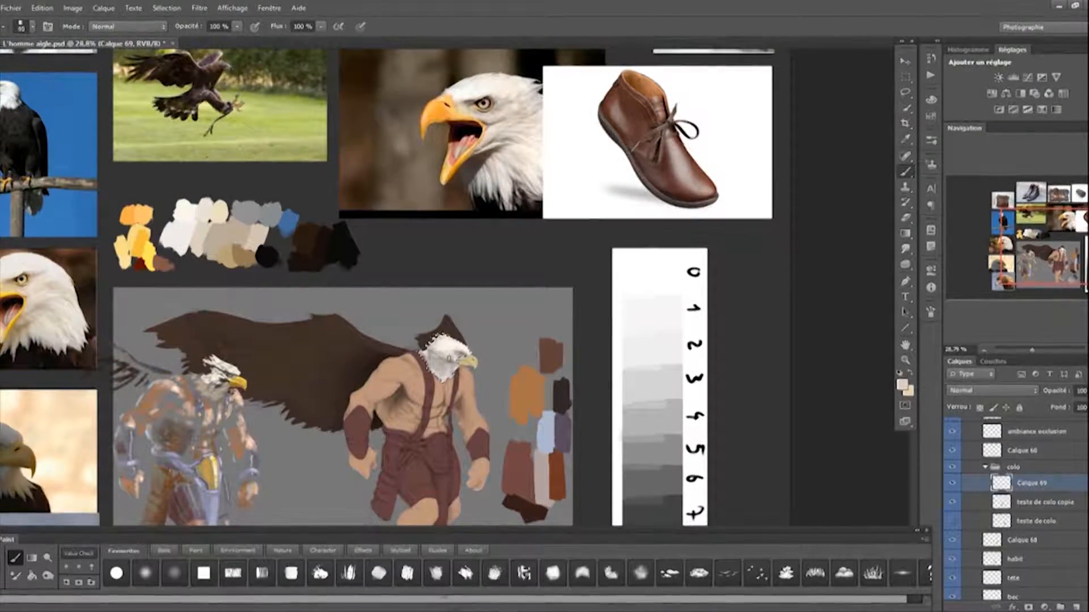
left_click_drag(450, 275, 508, 245)
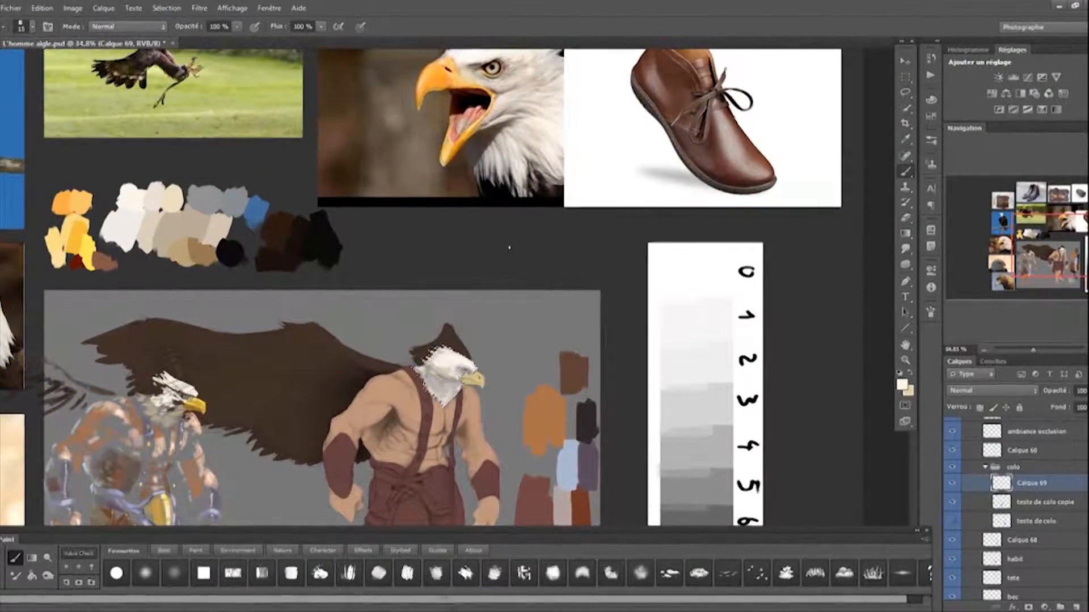
left_click_drag(475, 354, 538, 352)
key("bracketleft")
key("bracketleft")
key("bracketleft")
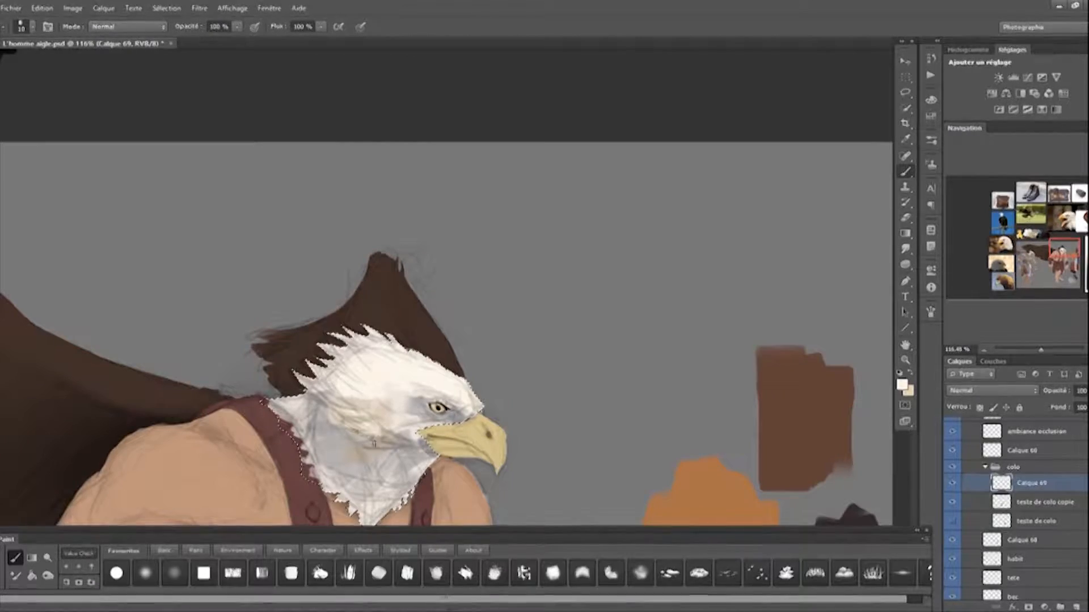
scroll(374, 444, "down", 2)
key("bracketright")
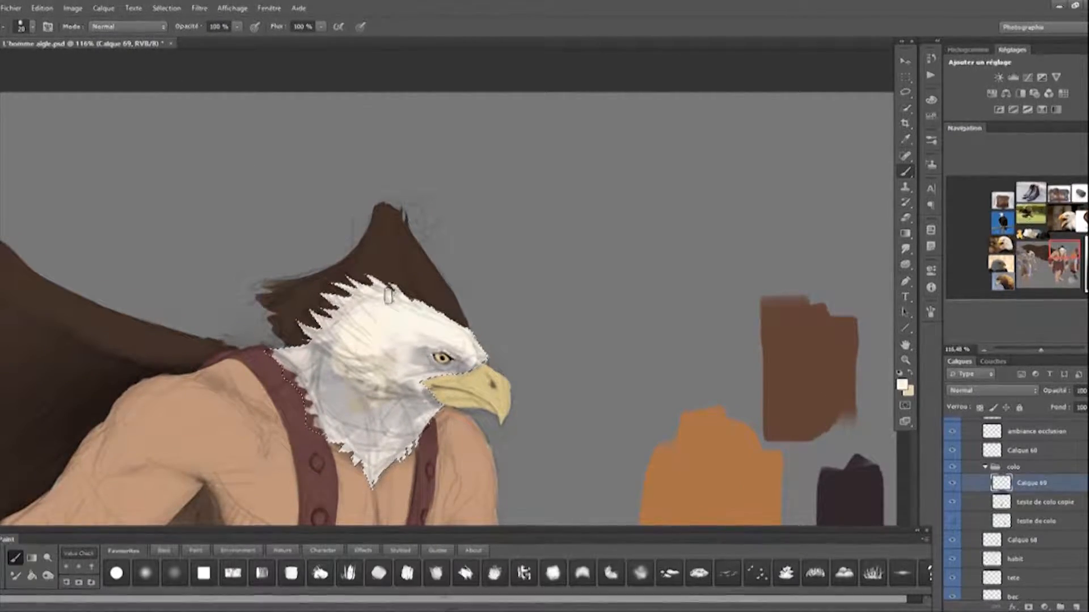
Clear the head selection and lower the opacity of the sketch layer to 4%
key("m")
key("ctrl+d")
left_click_drag(442, 357, 465, 336)
left_click_drag(1087, 488, 1086, 453)
left_click(964, 461)
left_click(1074, 295)
left_click_drag(1059, 318, 996, 323)
Load the outline of the bec layer as a selection and try to adjust the beak with the Lasso
left_click_drag(137, 332, 193, 183)
left_click_drag(1079, 394, 1079, 491)
left_click(924, 539, "ctrl")
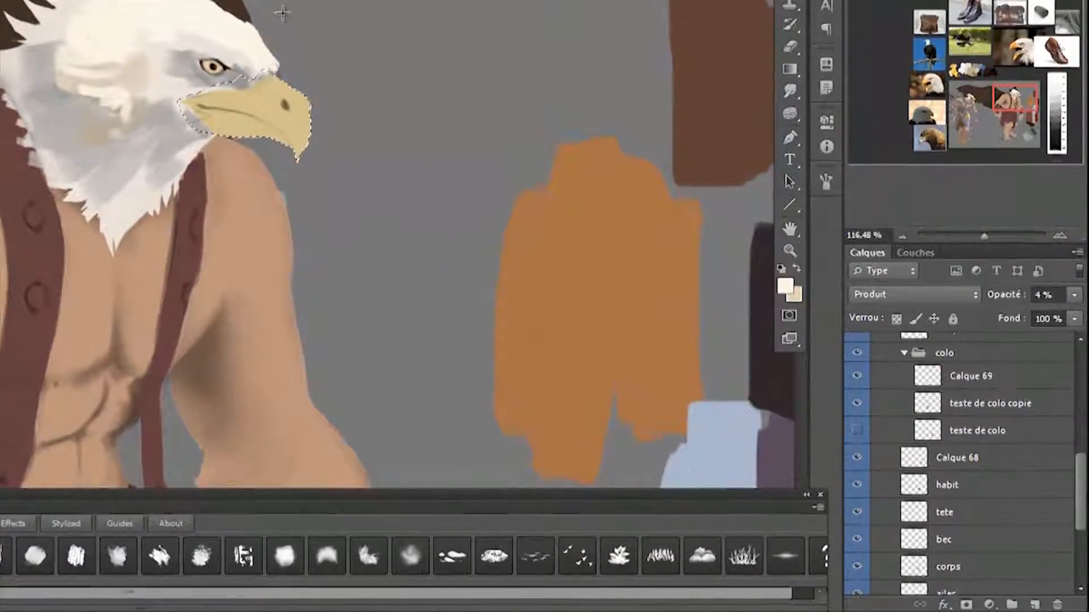
left_click_drag(281, 10, 363, 10)
key("l")
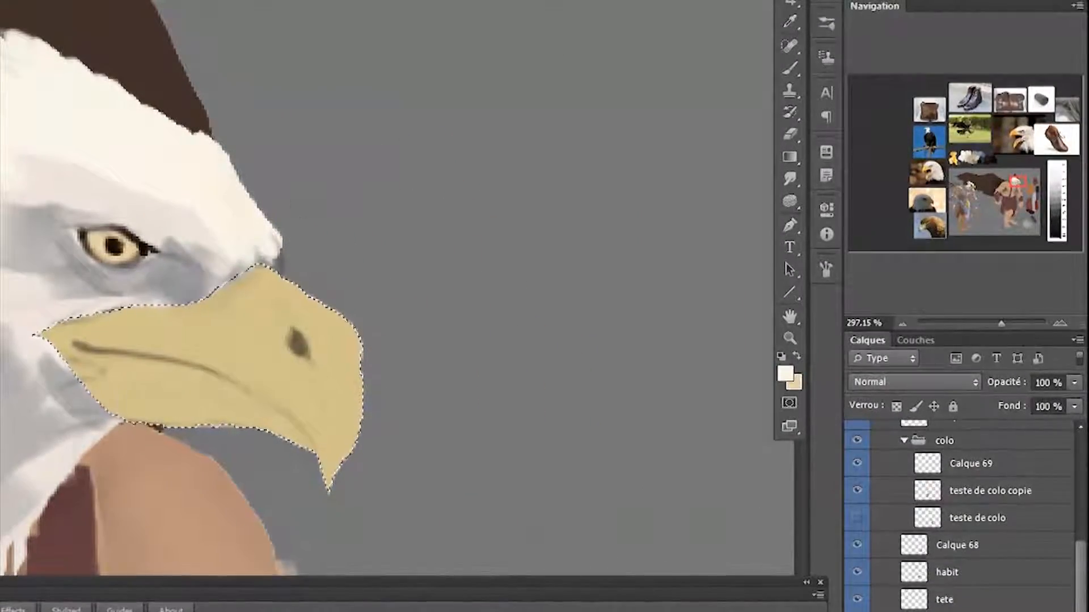
right_click(486, 377)
left_click(244, 388)
left_click_drag(357, 496, 362, 498)
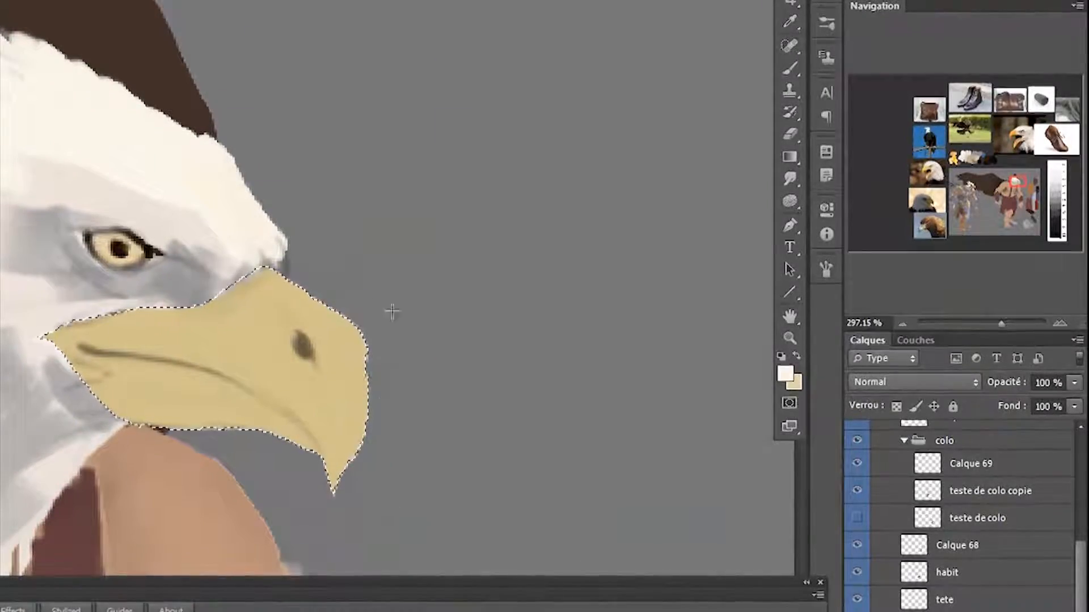
key("ctrl+d")
key("e")
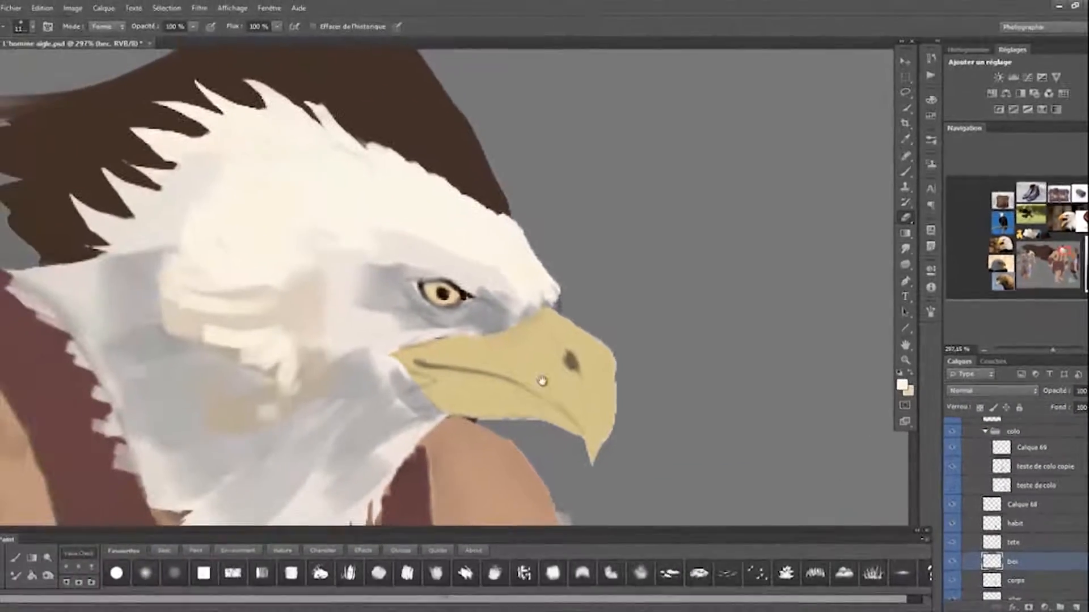
Paint the beak with a sampled saturated orange on the Calque 69 layer, using a much larger brush
left_click(1020, 448)
key("ctrl+d")
key("b")
left_click_drag(471, 275, 370, 297)
left_click_drag(370, 297, 476, 304)
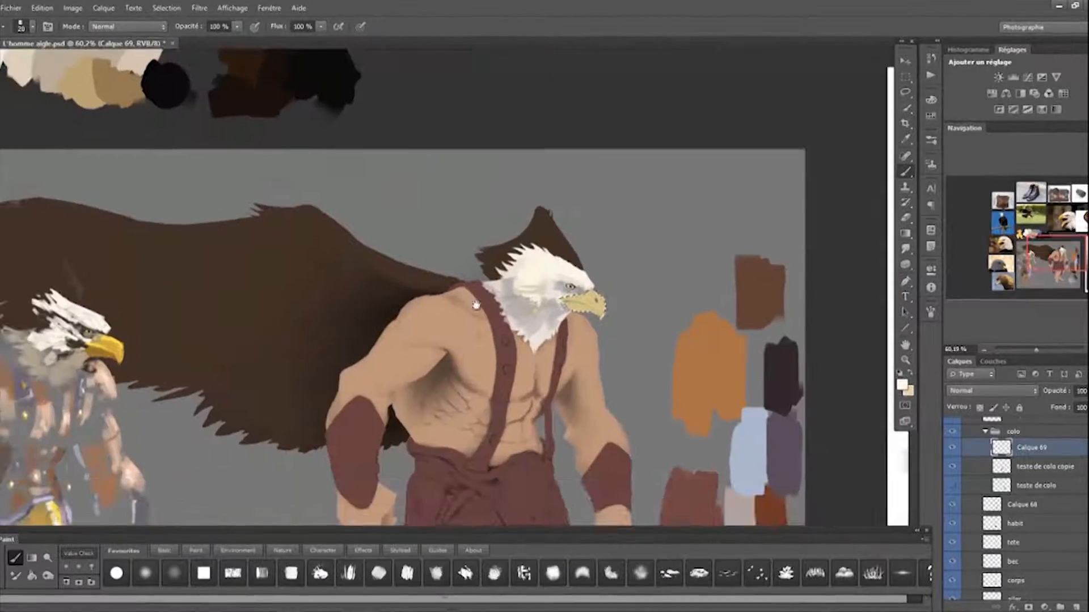
mouse_move(453, 199)
left_mouse_down()
mouse_move(496, 429)
mouse_move(403, 274)
left_mouse_up()
left_click(653, 83, "alt")
key("bracketright")
key("bracketright")
key("bracketright")
key("bracketright")
key("bracketright")
key("bracketright")
mouse_move(551, 391)
left_mouse_down()
mouse_move(541, 378)
mouse_move(527, 390)
left_mouse_up()
key("bracketleft")
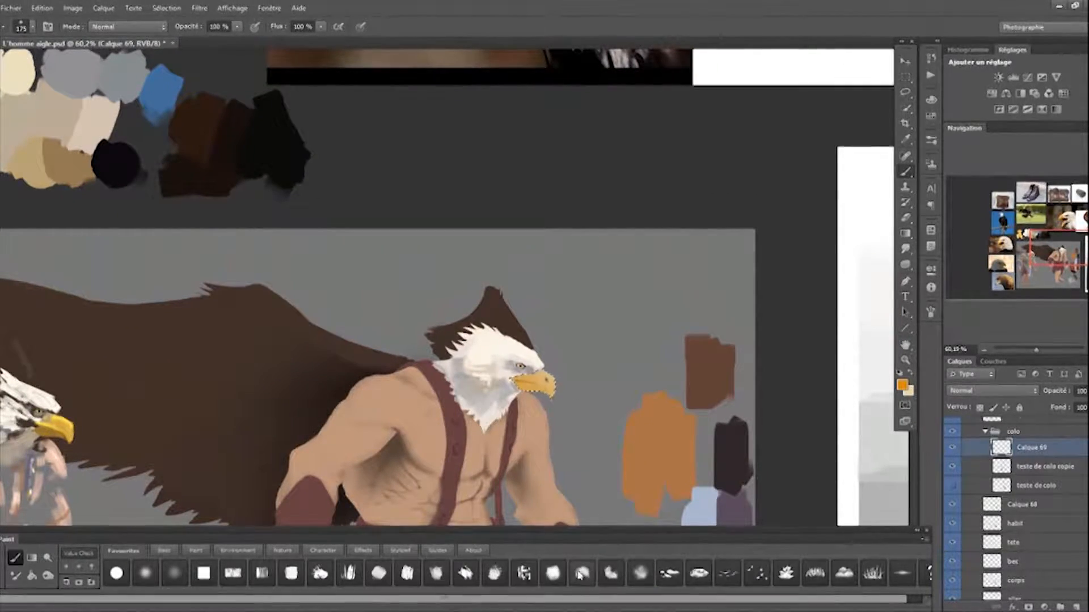
Shade the character's beak with orange tones sampled from the open-beaked eagle photo, using a smaller brush
left_click_drag(590, 236, 583, 235)
left_click_drag(583, 228, 547, 406)
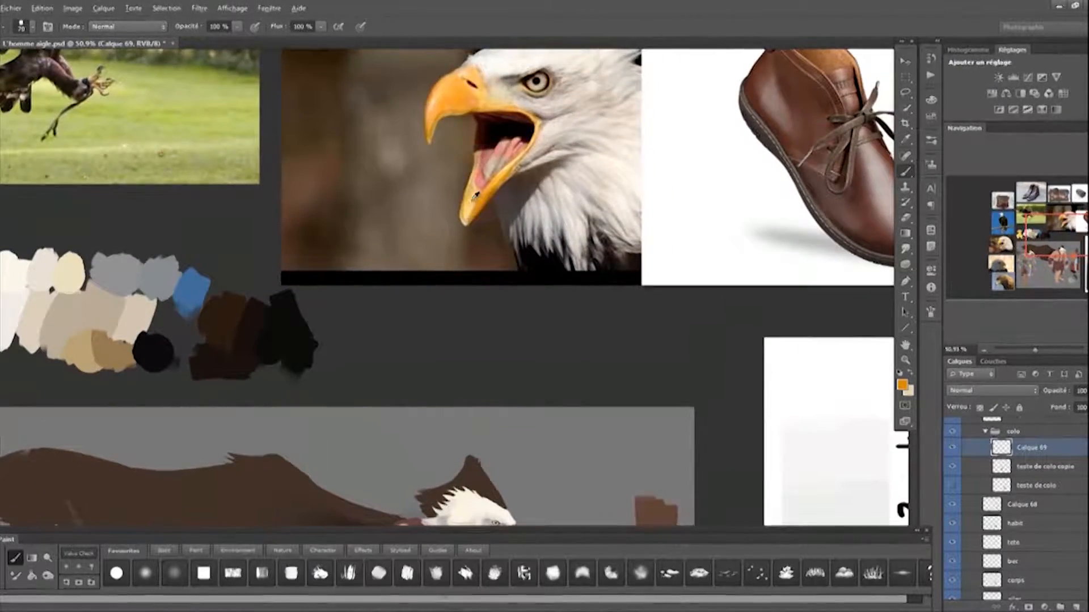
left_click(510, 77, "alt")
left_click_drag(511, 525, 486, 346)
key("bracketleft")
mouse_move(498, 187)
left_mouse_down()
mouse_move(519, 390)
mouse_move(450, 284)
mouse_move(446, 248)
mouse_move(439, 253)
left_mouse_up()
left_click(457, 102, "alt")
key("bracketleft")
key("bracketleft")
Choose another brush tip and paint lighter strokes on the beak with a sampled pale orange
right_click(464, 288)
left_click_drag(787, 505, 790, 567)
double_click(536, 499)
mouse_move(476, 400)
left_mouse_down()
mouse_move(445, 502)
mouse_move(452, 526)
left_mouse_up()
left_click(377, 109, "alt")
left_click_drag(590, 463, 511, 195)
key("bracketleft")
key("bracketleft")
left_click_drag(391, 187, 447, 187)
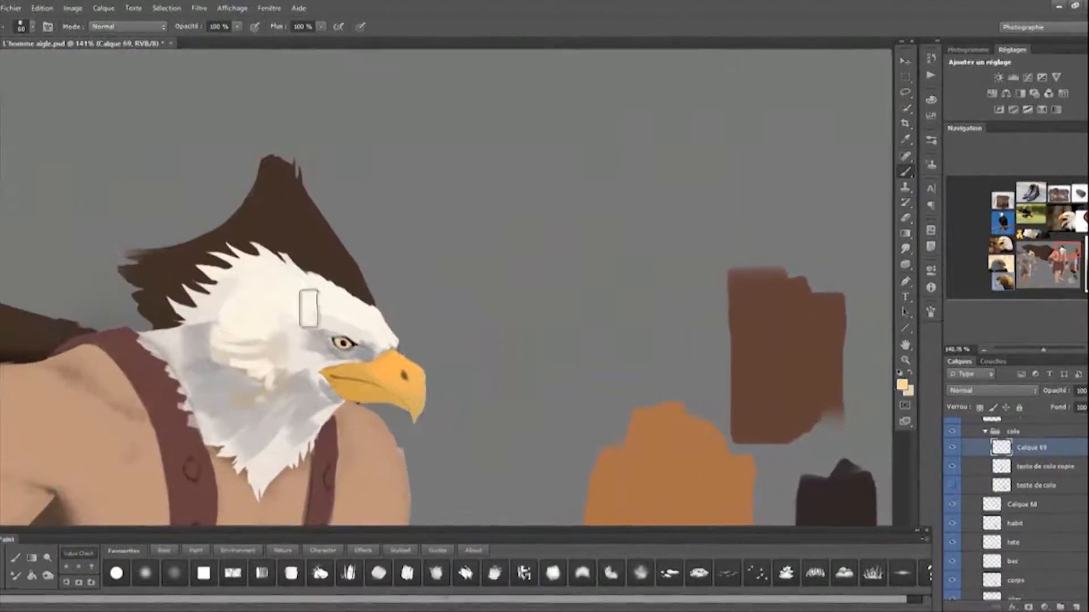
Touch up the selected beak with light orange and choose a deeper, duller orange as the foreground colour
left_click_drag(351, 428, 384, 434)
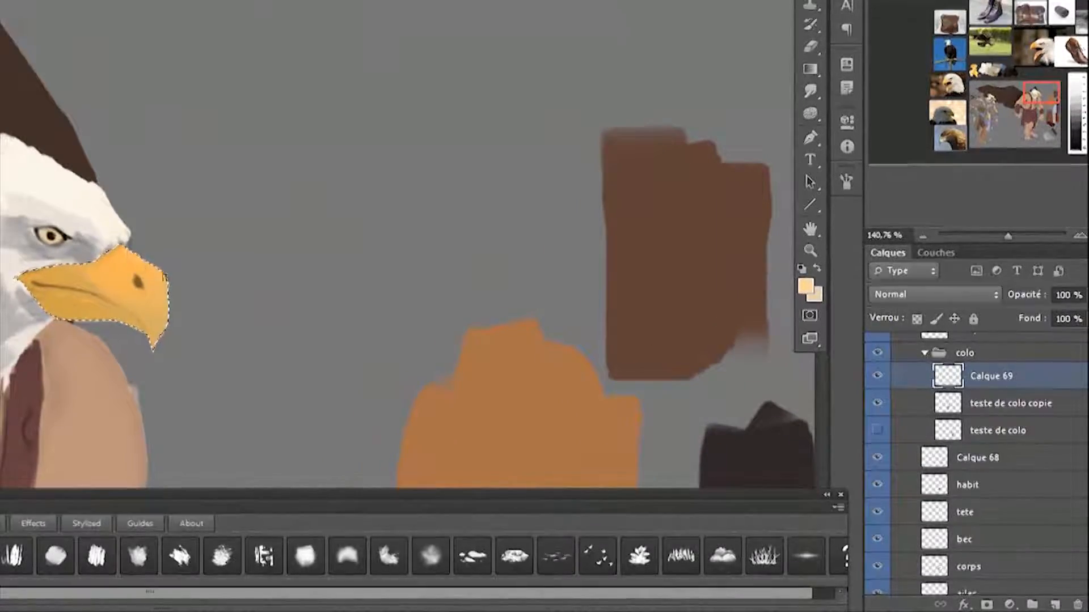
left_click_drag(73, 326, 181, 301)
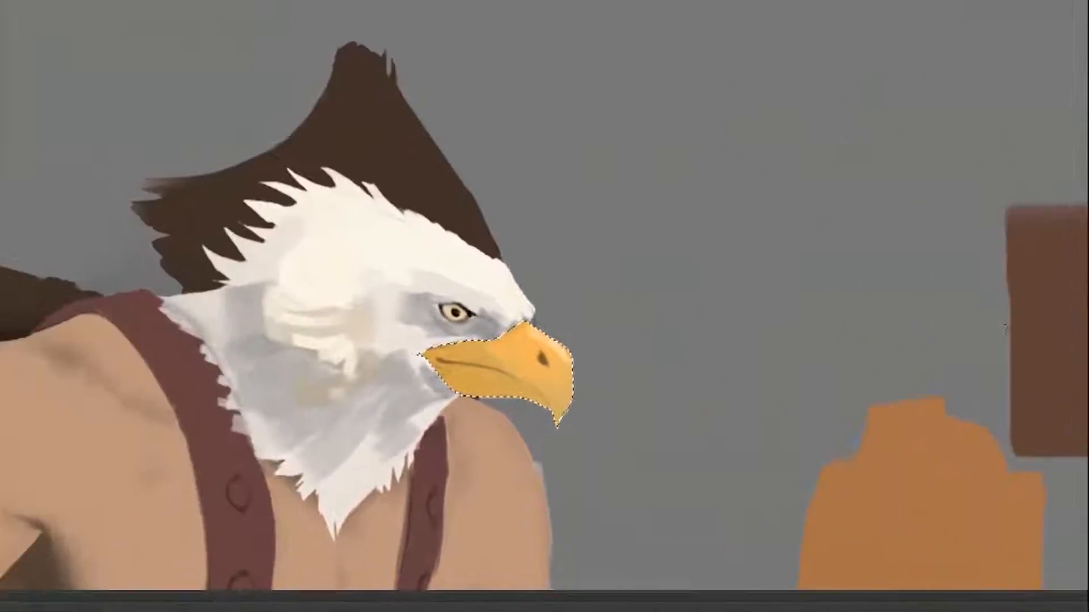
left_click(903, 385)
left_click(398, 151)
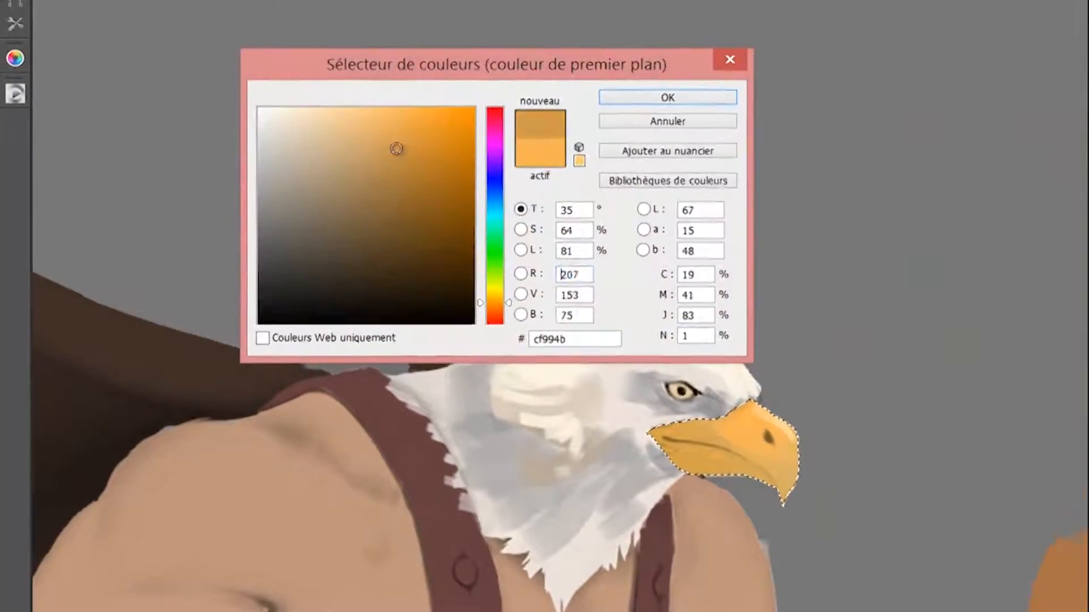
left_click(250, 158)
left_click(411, 134)
Move the colour swatches on the palette layer closer to the eagle character's head
left_click_drag(443, 102, 467, 367)
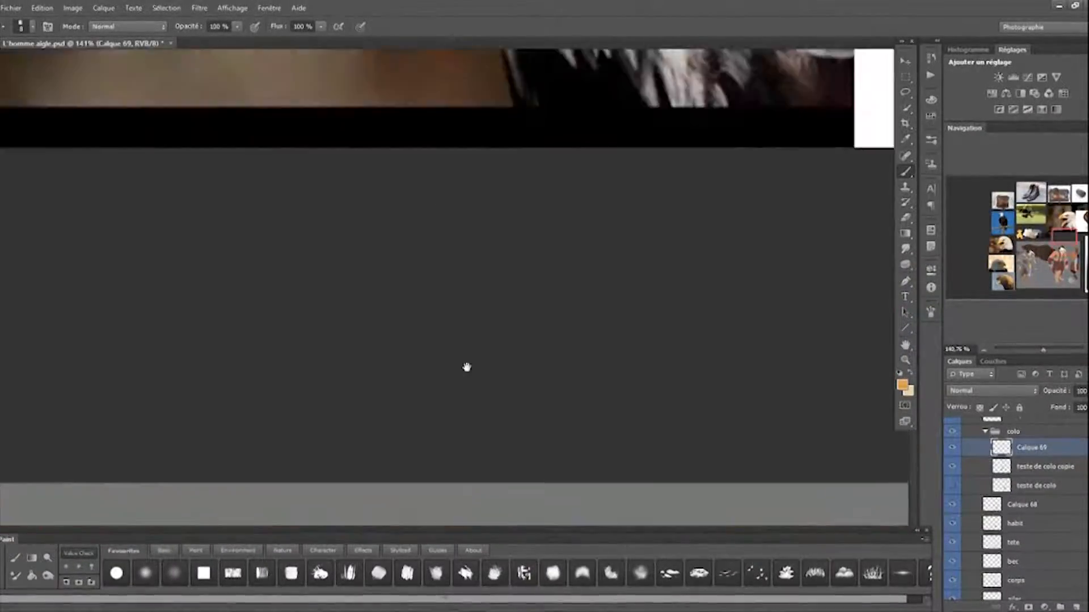
scroll(517, 263, "down", 5)
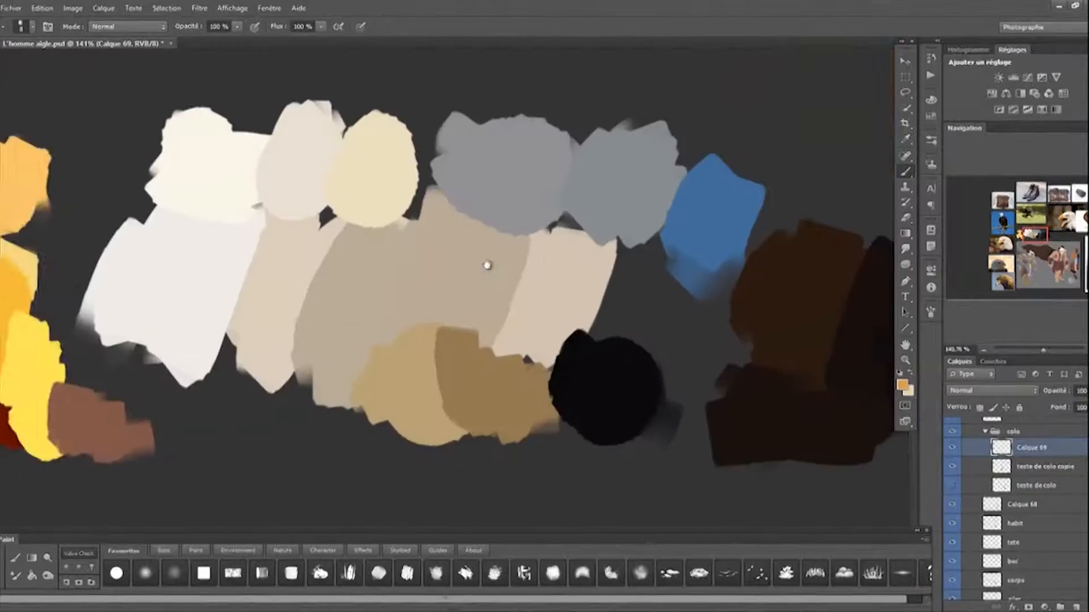
left_click(1024, 538)
scroll(376, 81, "down", 5)
key("v")
left_click_drag(460, 186, 718, 235)
scroll(692, 292, "up", 5)
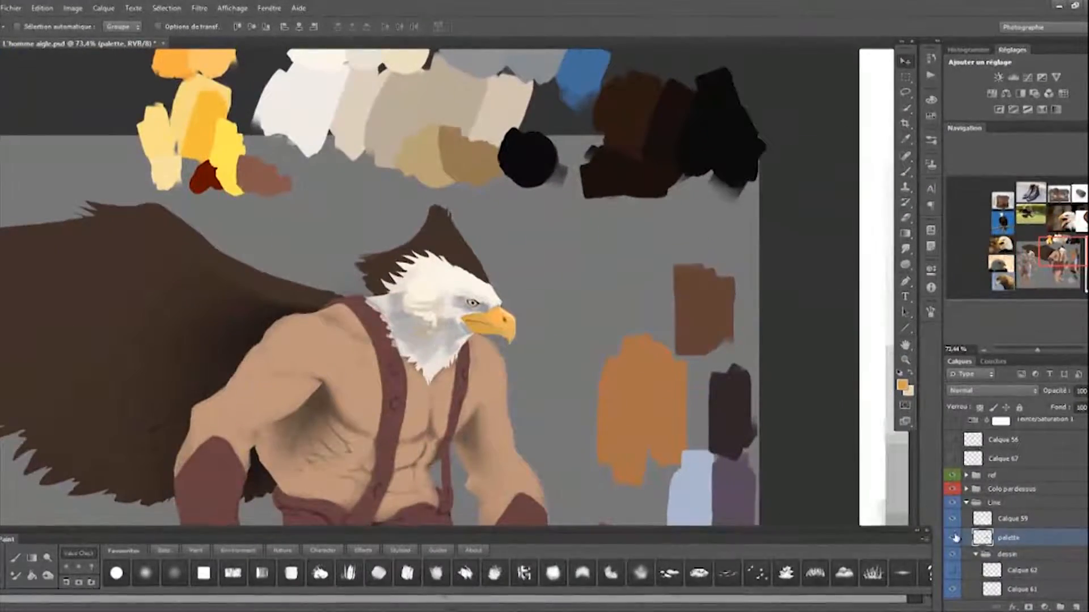
Make Calque 69 the active layer and load the beak's shape as a selection
left_click(1033, 541)
left_click(905, 76)
left_click_drag(399, 354, 565, 362)
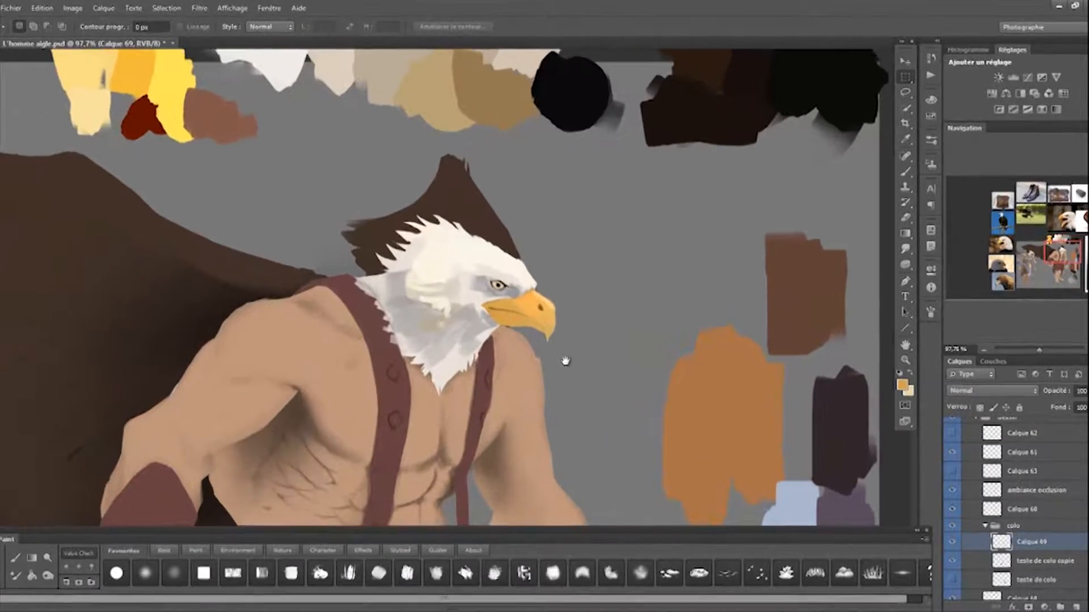
left_click(1001, 542, "ctrl")
Shade the selected beak with orange strokes around the mouth line and nostril
mouse_move(431, 272)
left_mouse_down()
mouse_move(456, 318)
mouse_move(459, 356)
left_mouse_up()
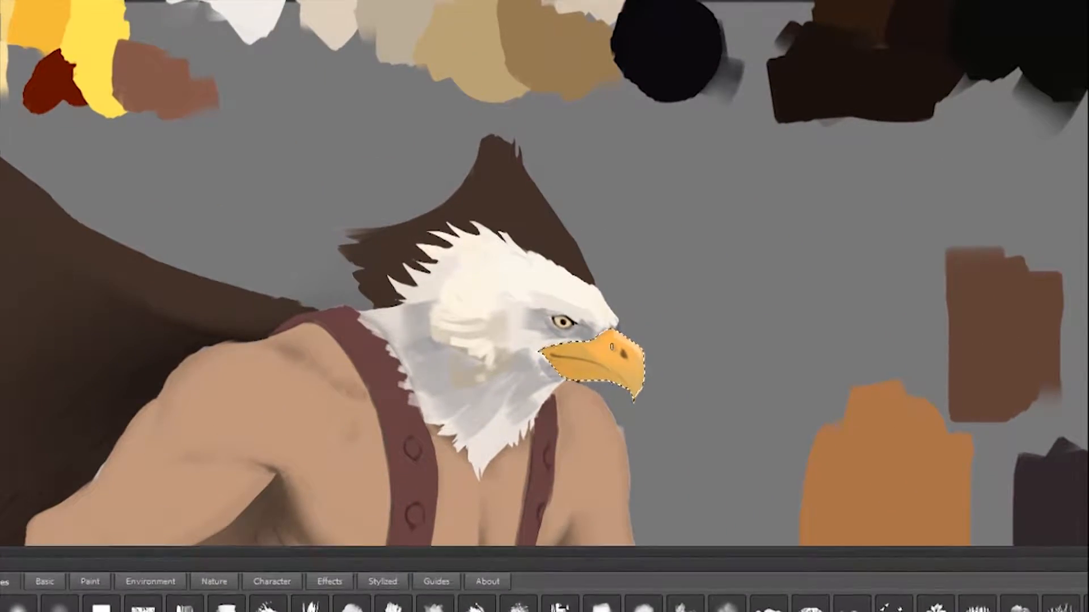
left_click_drag(594, 449, 609, 478)
left_click_drag(70, 116, 71, 162)
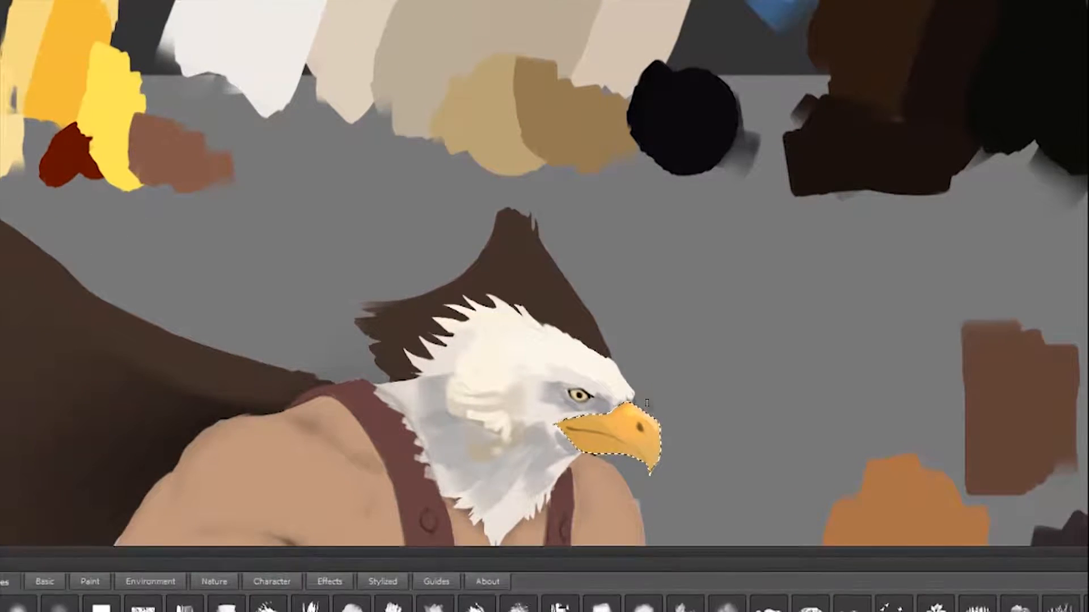
scroll(669, 443, "up", 2)
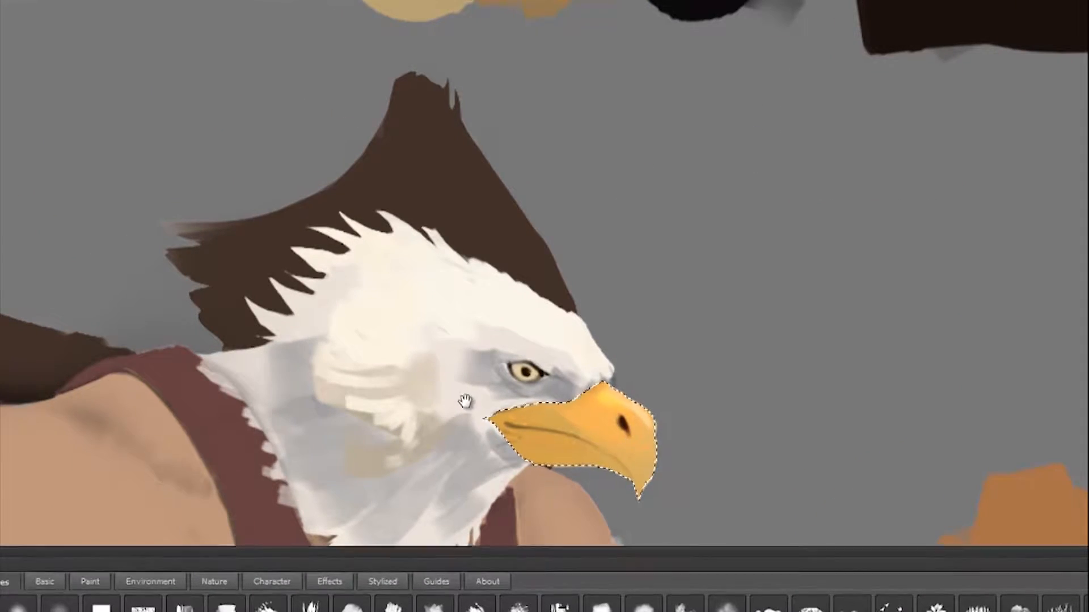
scroll(465, 400, "down", 5)
scroll(637, 324, "up", 5)
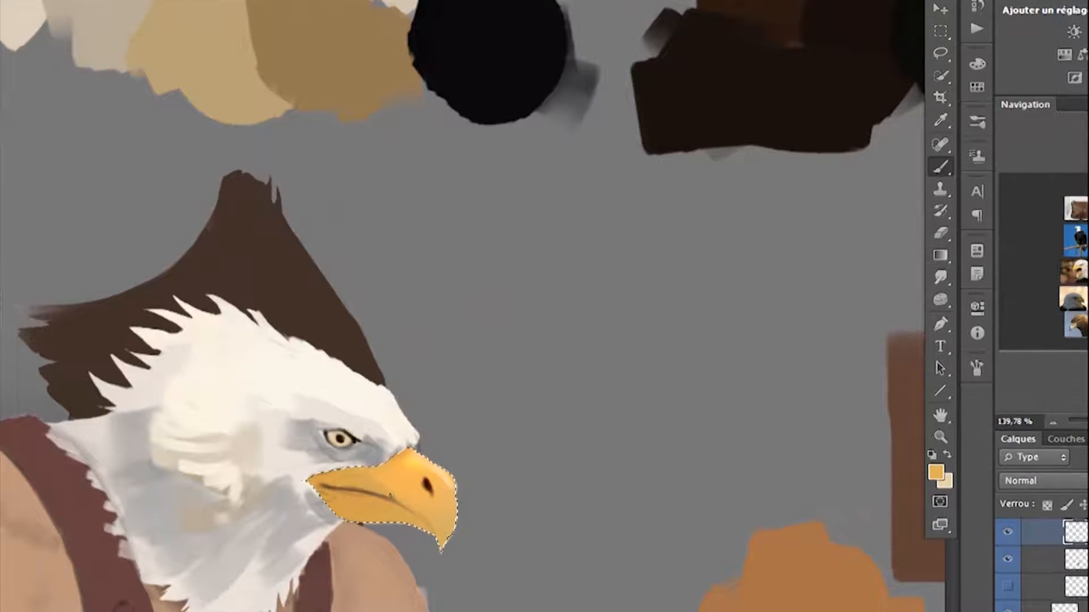
Add lighter yellow-orange strokes to the selected beak using colours sampled from the painting and palette
left_click_drag(200, 456, 264, 533)
left_click_drag(26, 394, 109, 511)
left_click_drag(259, 490, 148, 304)
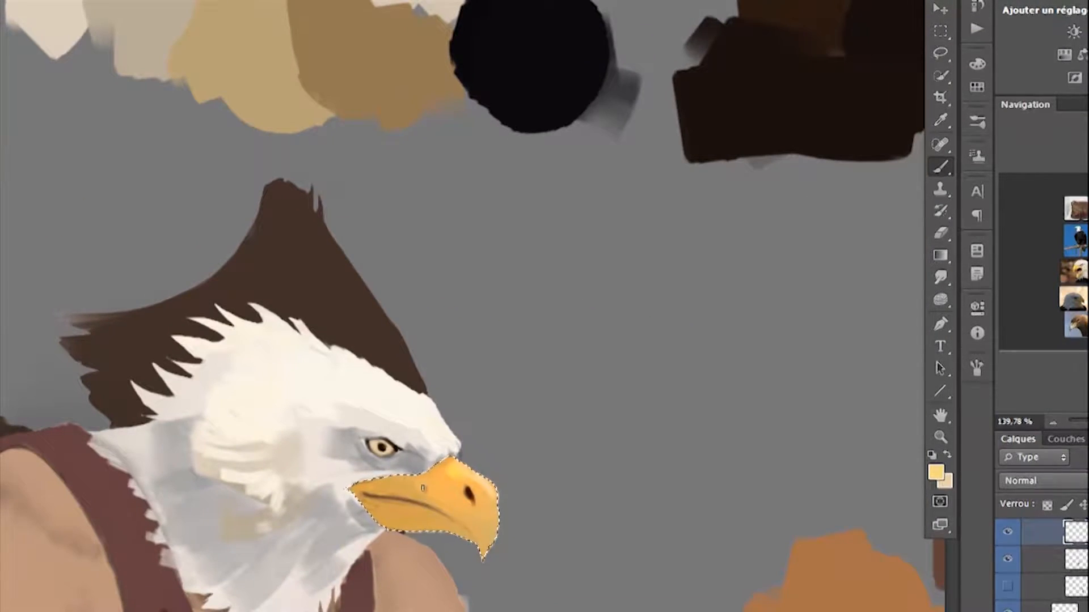
left_click_drag(174, 406, 280, 523)
left_click_drag(170, 158, 335, 530)
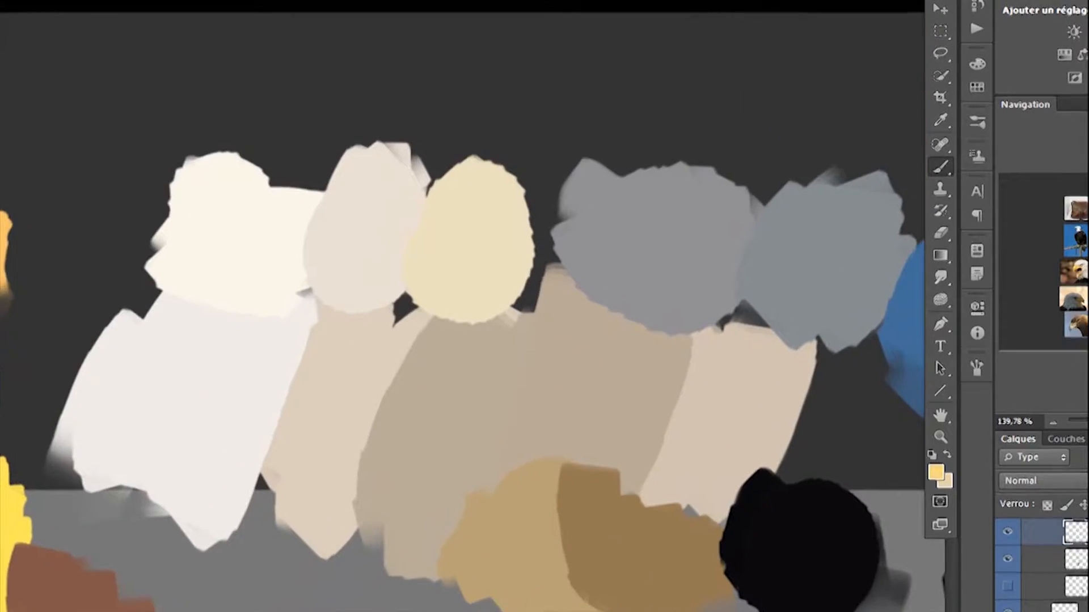
left_click_drag(595, 555, 171, 46)
left_click(279, 474, "alt")
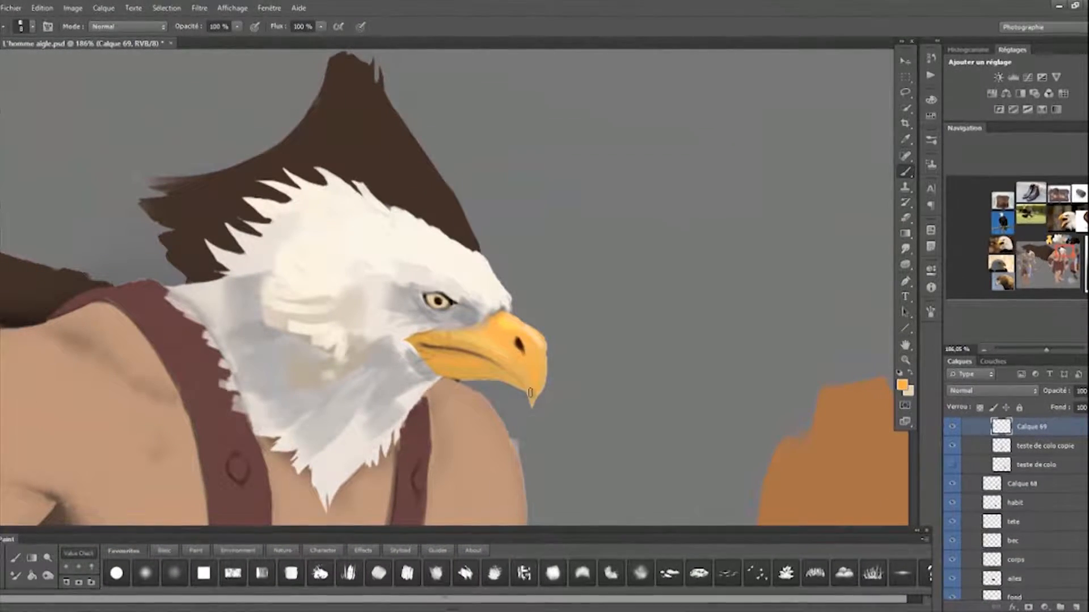
Choose a duller ochre as the foreground colour and deepen the shading on the lower beak
left_click(900, 383)
left_click(245, 182)
key("Return")
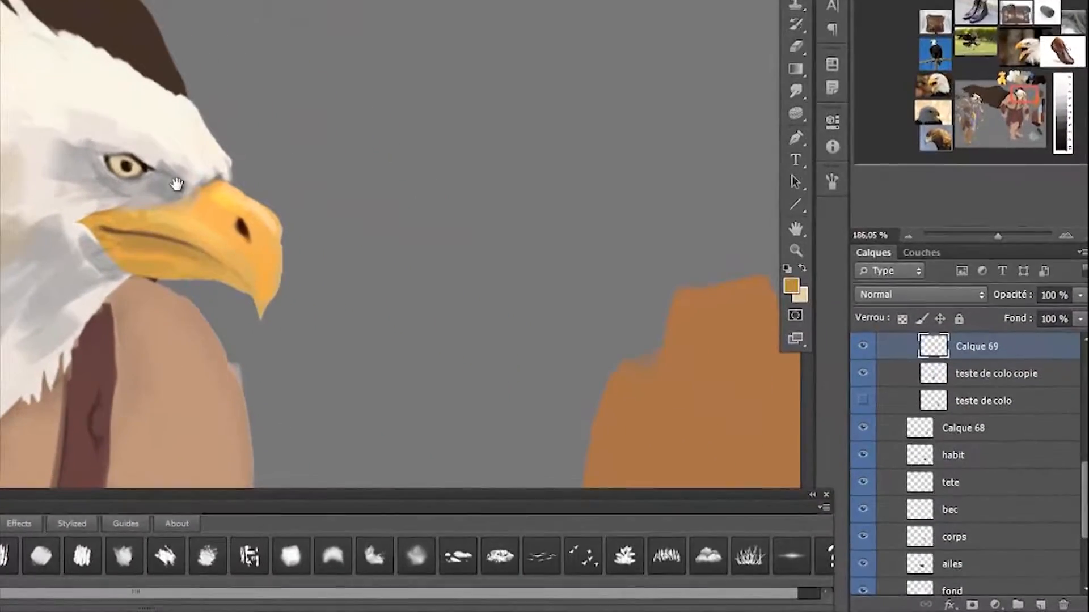
left_click(104, 309, "alt")
mouse_move(170, 245)
left_mouse_down()
mouse_move(129, 304)
mouse_move(160, 239)
mouse_move(135, 296)
left_mouse_up()
Shade the neck feathers beneath the beak with a sampled grey
left_click(160, 239, "alt")
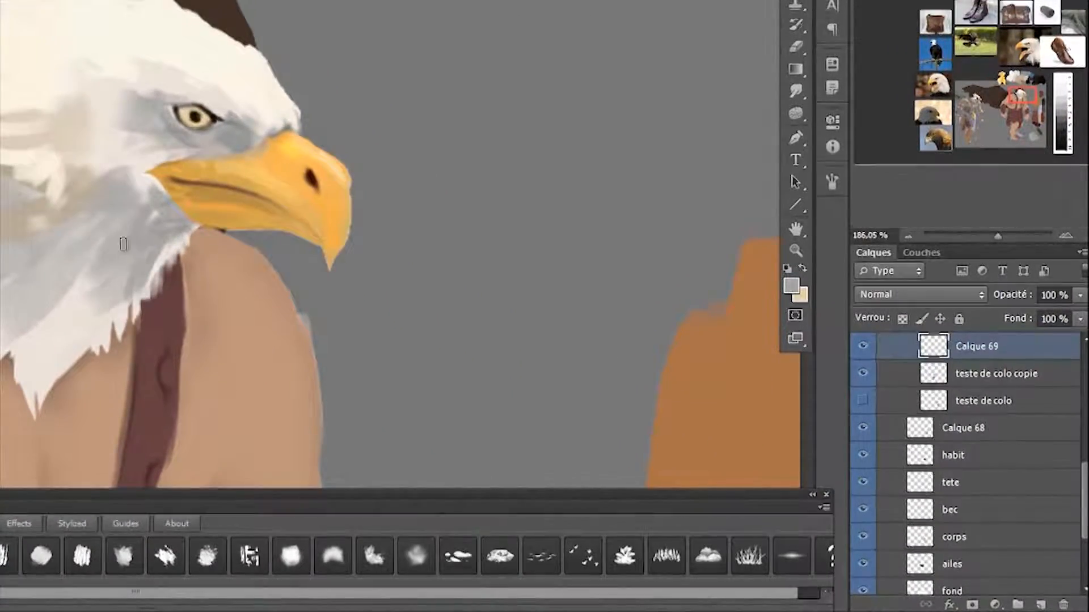
left_click_drag(111, 254, 71, 332)
left_click_drag(120, 258, 52, 352)
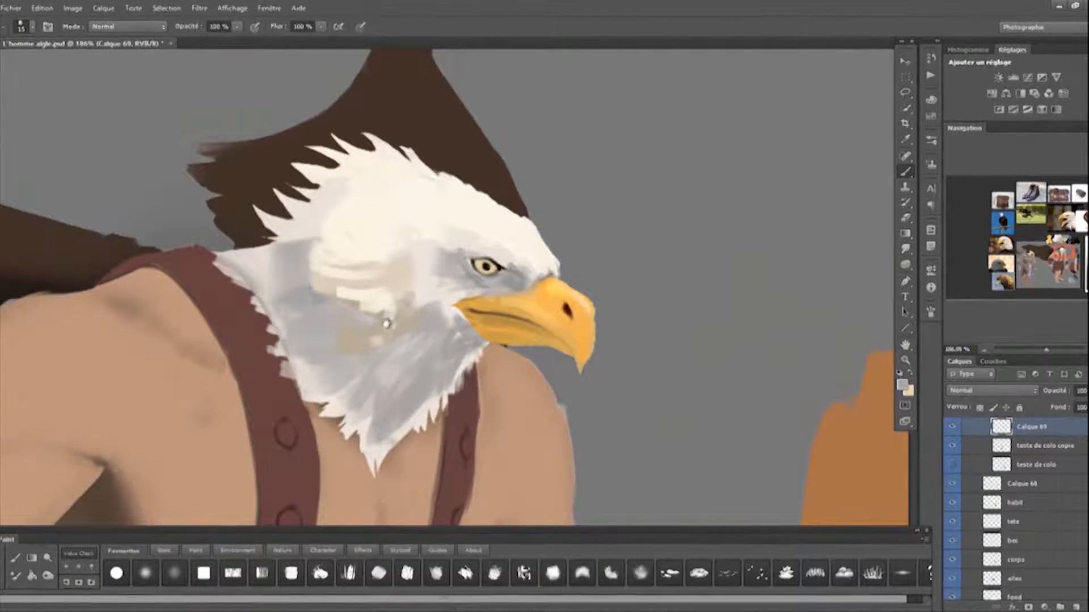
left_click_drag(386, 323, 386, 354)
Paint off-white feather strokes on the cheek and forehead with whites sampled from the head
left_click(415, 270, "alt")
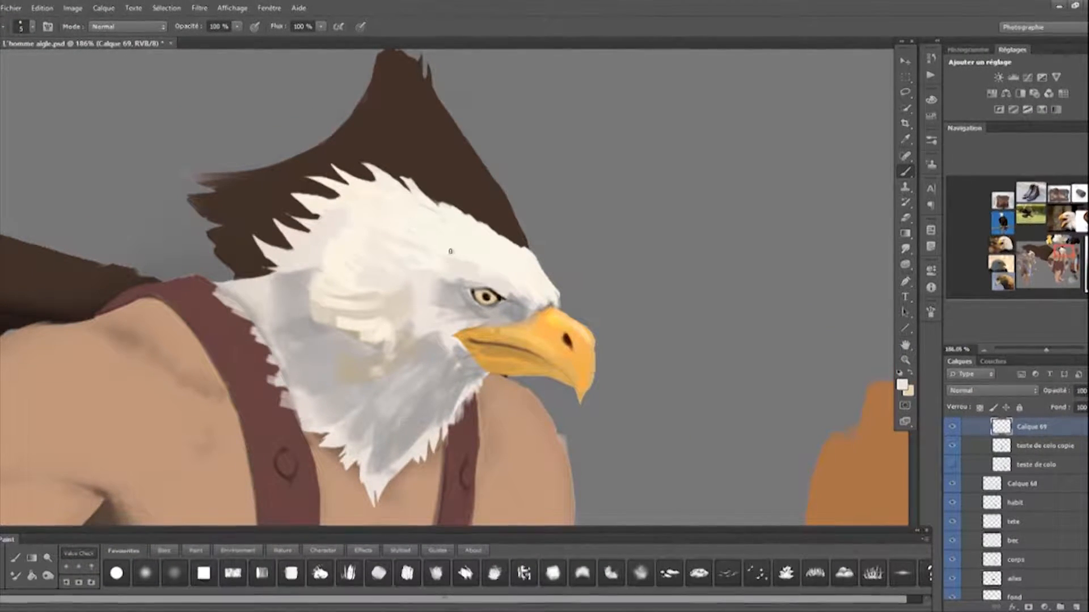
left_click_drag(409, 331, 412, 328)
left_click(397, 248, "alt")
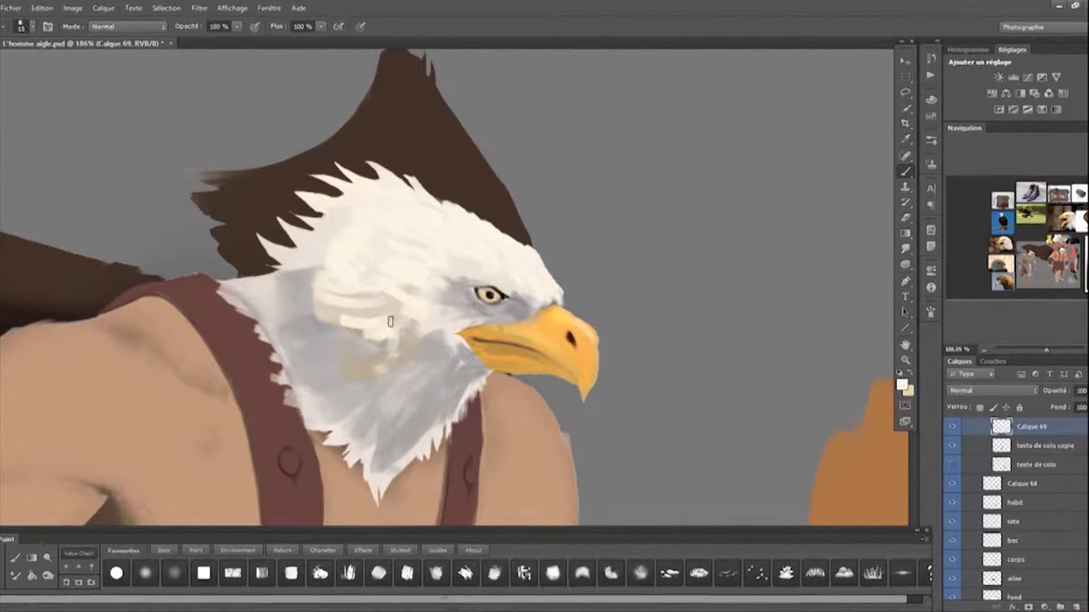
left_click_drag(379, 341, 374, 352)
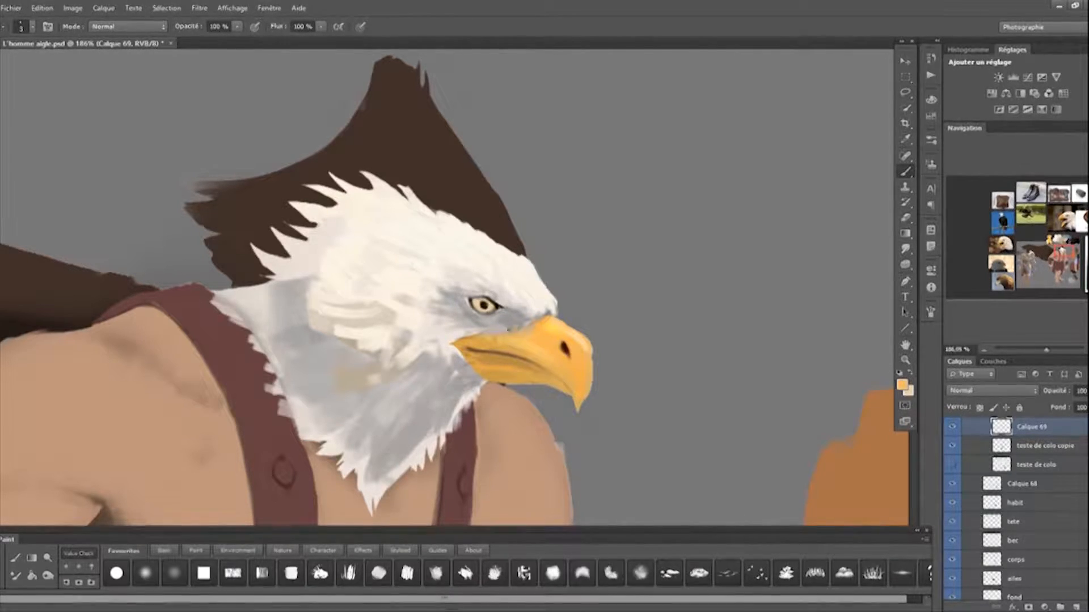
Paint small light orange strokes where the beak meets the face below the eye
scroll(468, 376, "up", 3)
left_click_drag(450, 321, 460, 330)
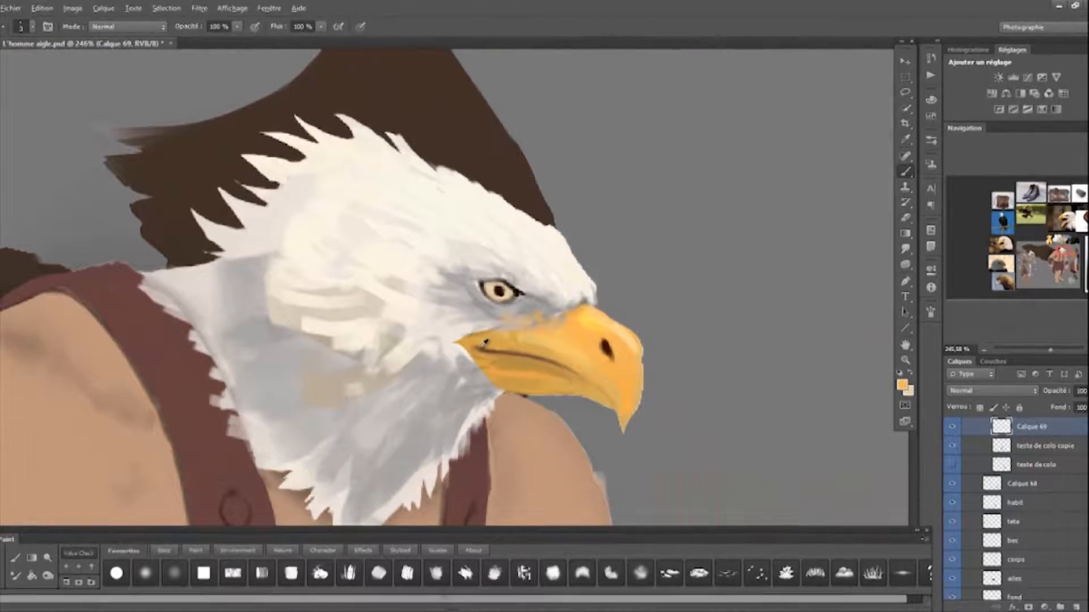
scroll(493, 284, "down", 5)
mouse_move(488, 367)
left_mouse_down()
mouse_move(521, 374)
mouse_move(505, 316)
left_mouse_up()
scroll(561, 224, "up", 5)
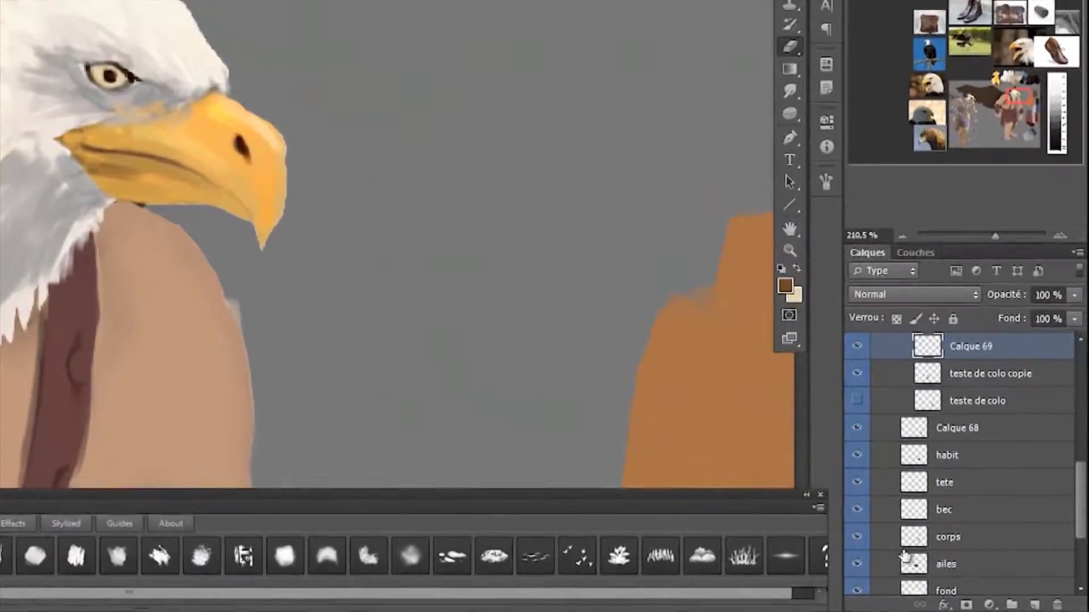
scroll(1074, 543, "down", 2)
left_click(1012, 538)
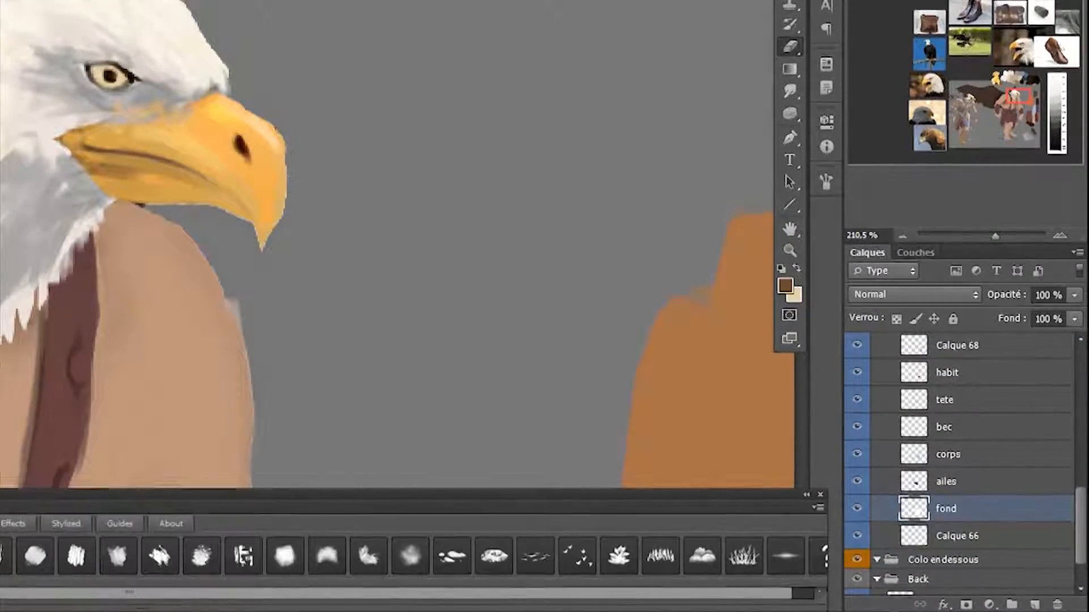
left_click(952, 426)
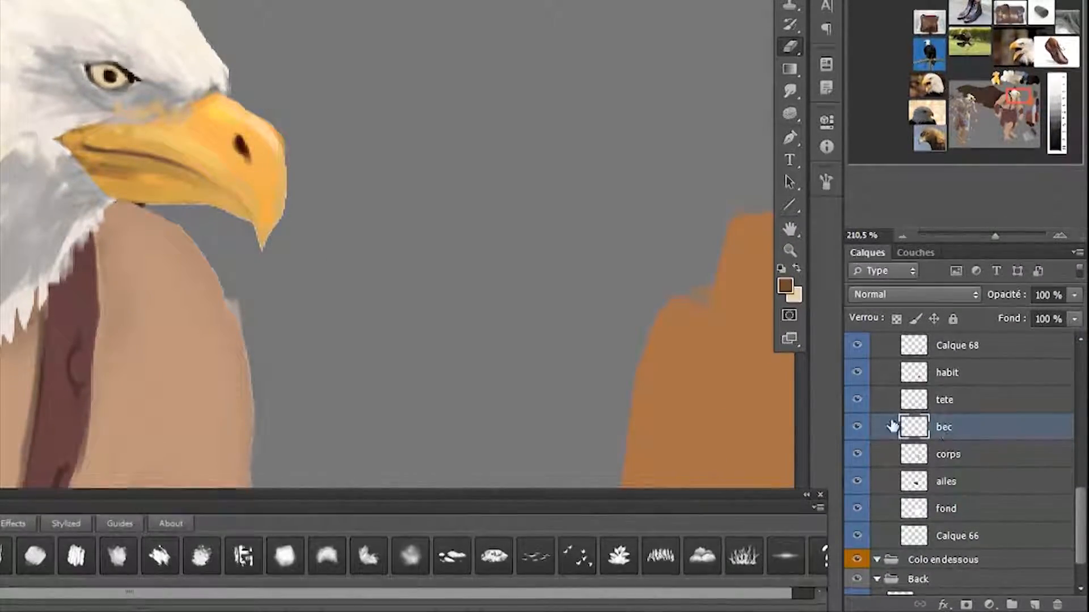
left_click_drag(1079, 507, 1071, 457)
left_click(964, 433)
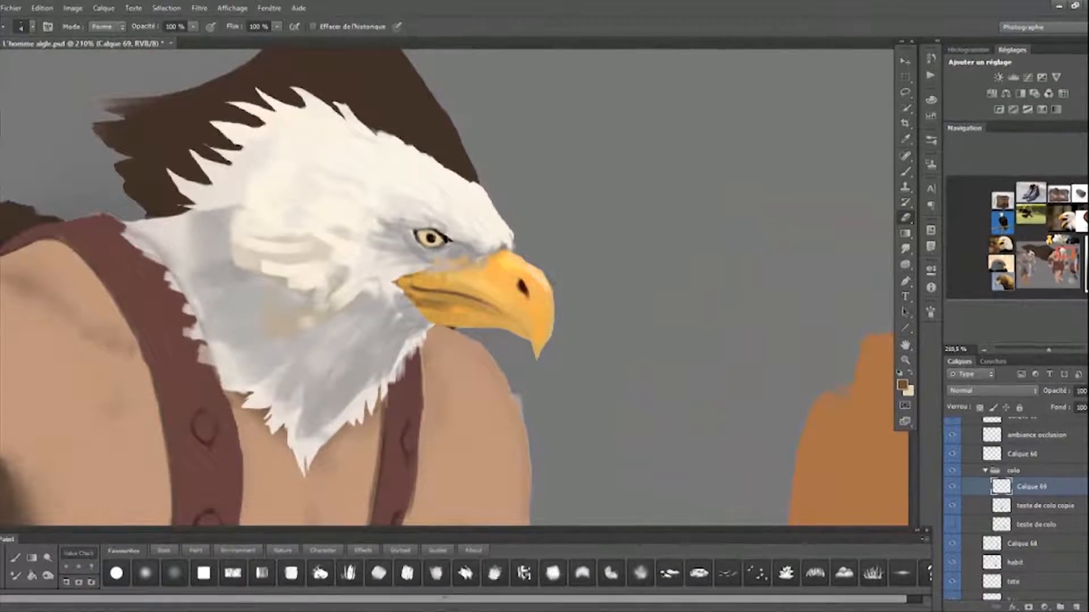
Switch to a larger brush and paint off-white feather strokes along the back of the neck
scroll(580, 257, "down", 7)
left_click_drag(580, 257, 604, 230)
scroll(543, 239, "up", 4)
left_click_drag(542, 248, 528, 287)
key("b")
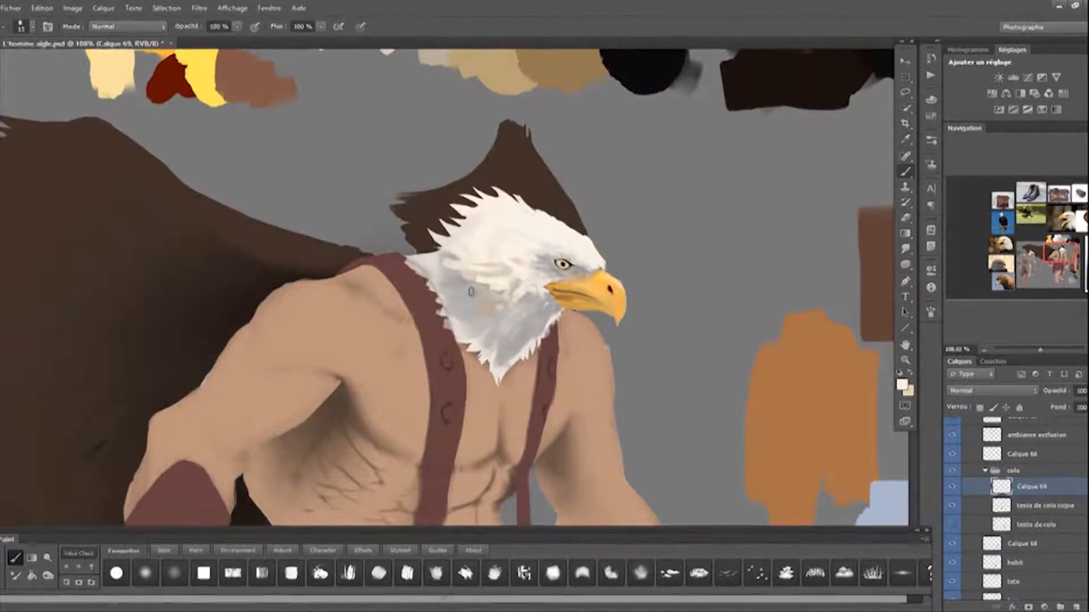
key("bracketright")
key("bracketright")
left_click_drag(461, 271, 467, 285)
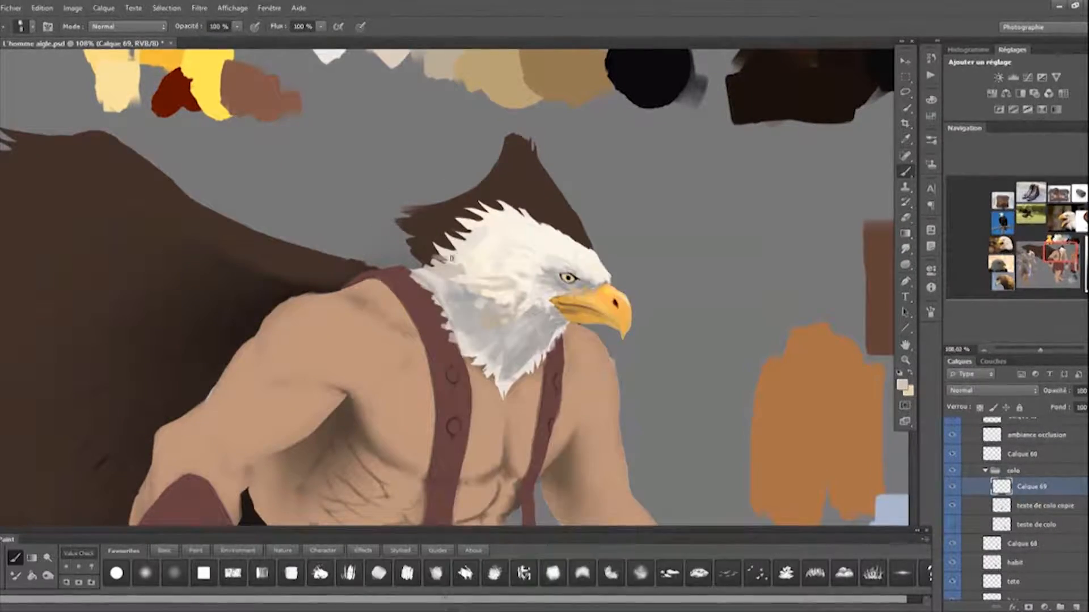
Paint pale feather tips over the chest below the neck with a sampled light grey
left_click(474, 274, "alt")
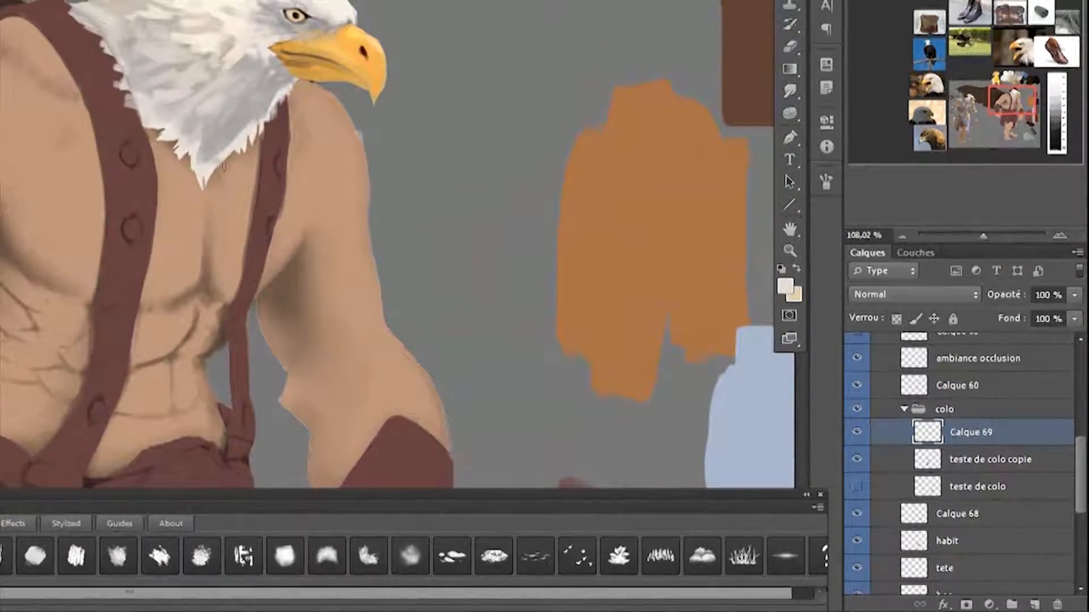
left_click_drag(174, 163, 177, 176)
left_click_drag(80, 224, 101, 275)
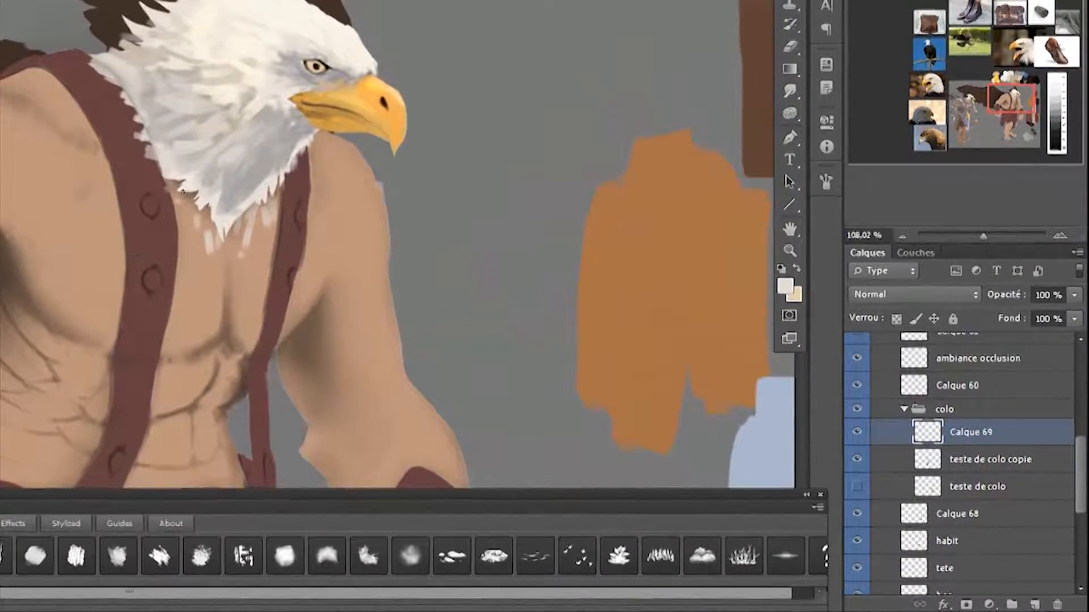
left_click_drag(194, 192, 215, 248)
left_click_drag(310, 163, 317, 182)
Add pale strokes on both shoulders beside the straps and touch up the head feathers with sampled greys and whites
mouse_move(74, 119)
left_mouse_down()
mouse_move(21, 119)
mouse_move(129, 131)
mouse_move(38, 119)
mouse_move(81, 141)
mouse_move(54, 118)
mouse_move(35, 82)
left_mouse_up()
left_click(143, 133, "alt")
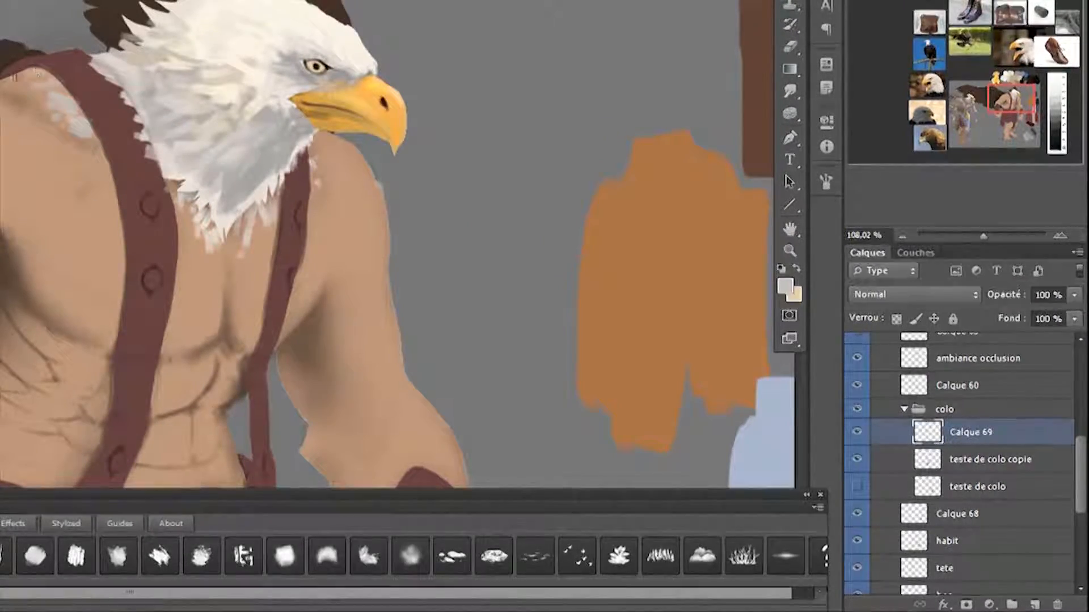
left_click_drag(300, 226, 308, 226)
left_click(327, 23, "alt")
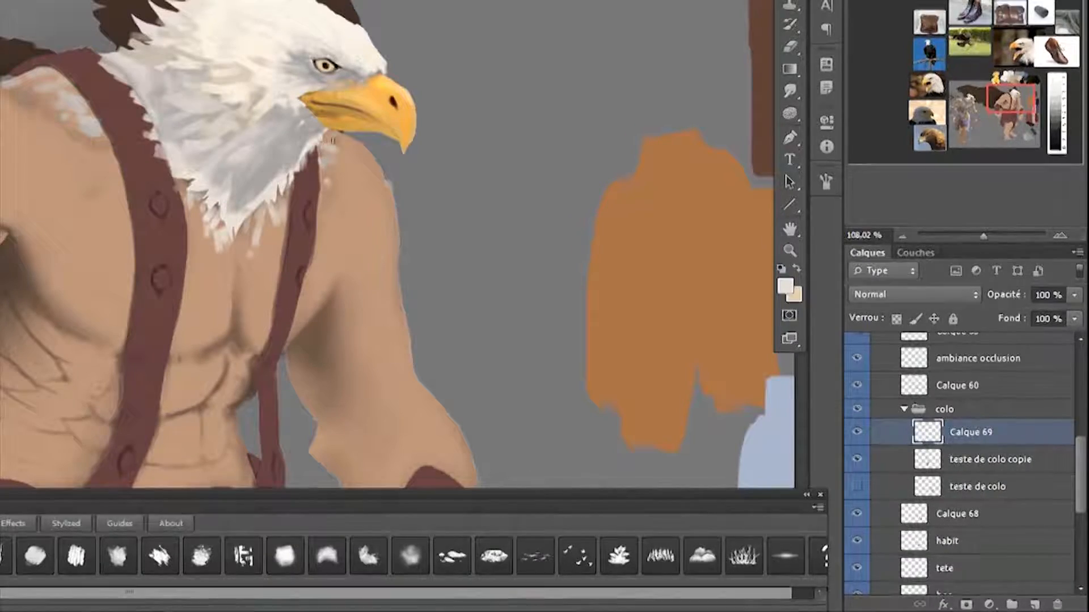
left_click_drag(331, 137, 349, 150)
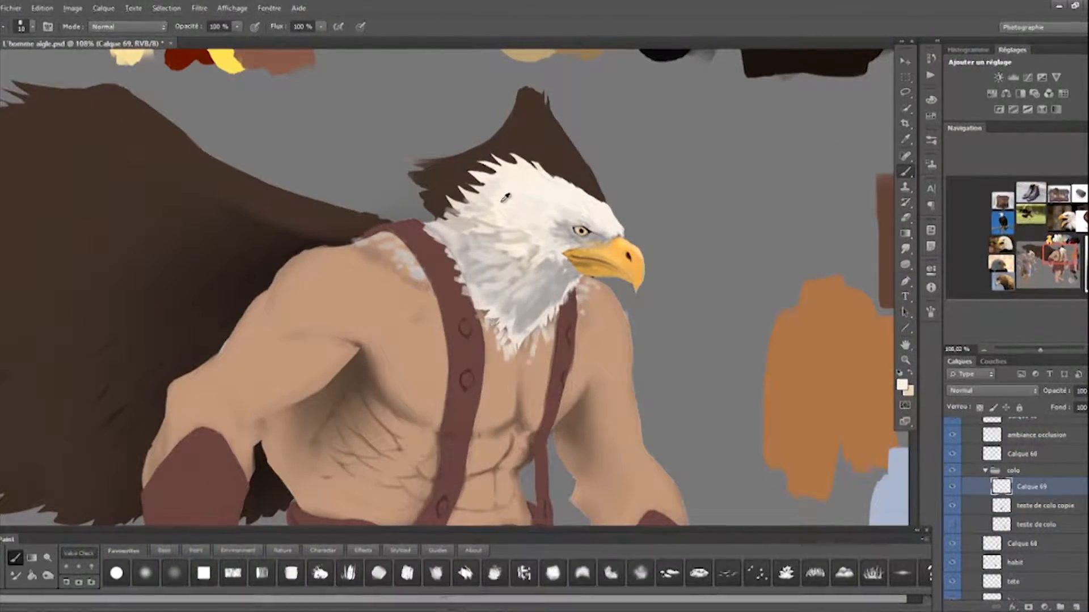
left_click_drag(541, 269, 516, 277)
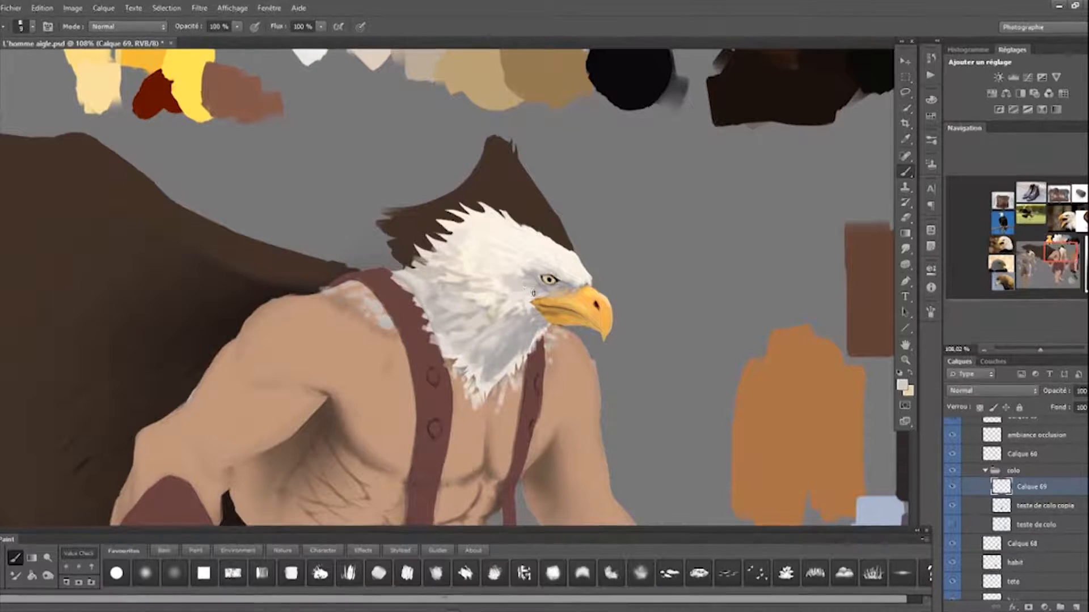
left_click_drag(509, 274, 489, 306)
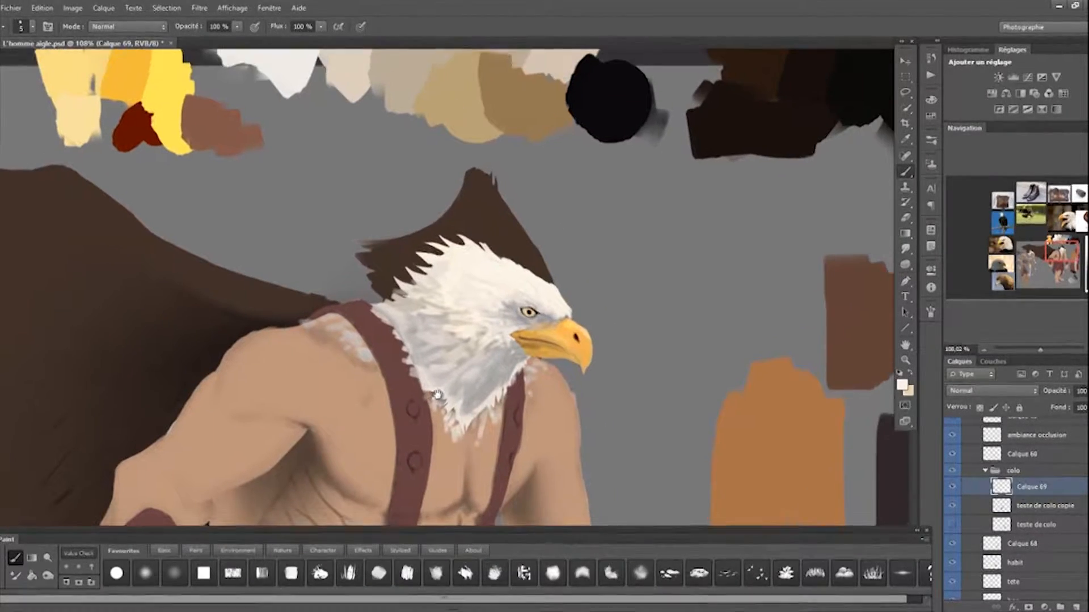
Choose an orange-brown foreground colour and shade the lower part of the beak with it and sampled tones
left_click(902, 385)
left_click(321, 274)
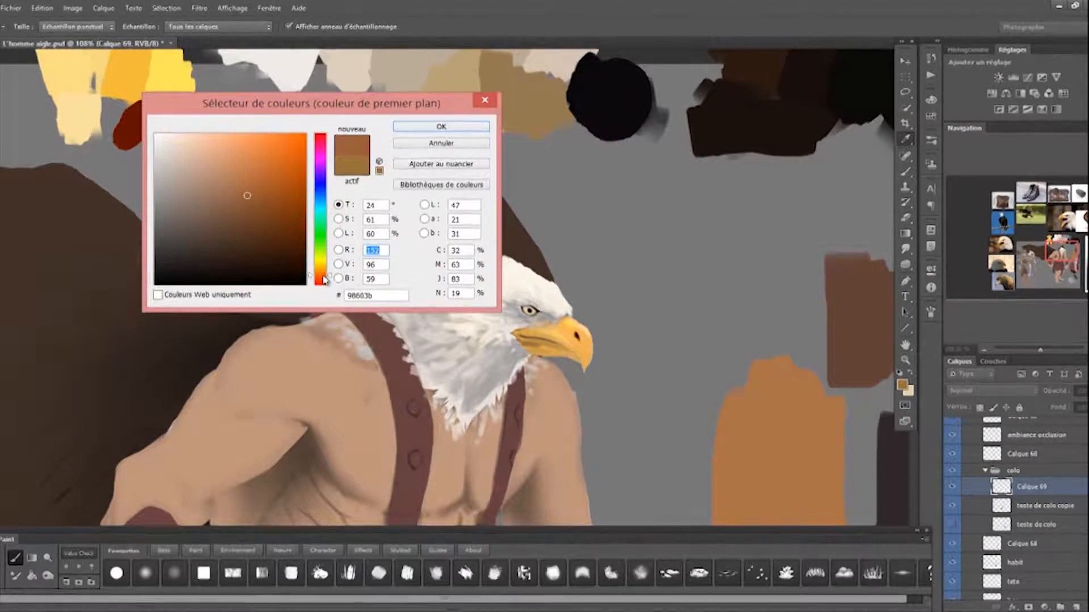
key("Return")
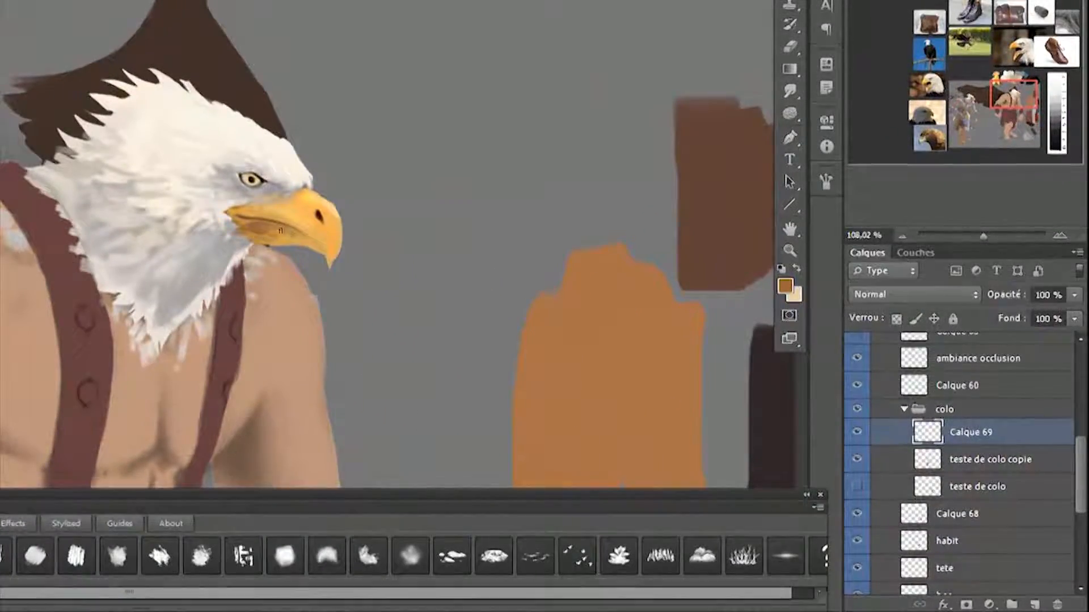
mouse_move(280, 231)
left_mouse_down()
mouse_move(285, 243)
mouse_move(268, 254)
mouse_move(296, 247)
left_mouse_up()
key("e")
key("b")
left_click(331, 259, "alt")
left_click(274, 245, "alt")
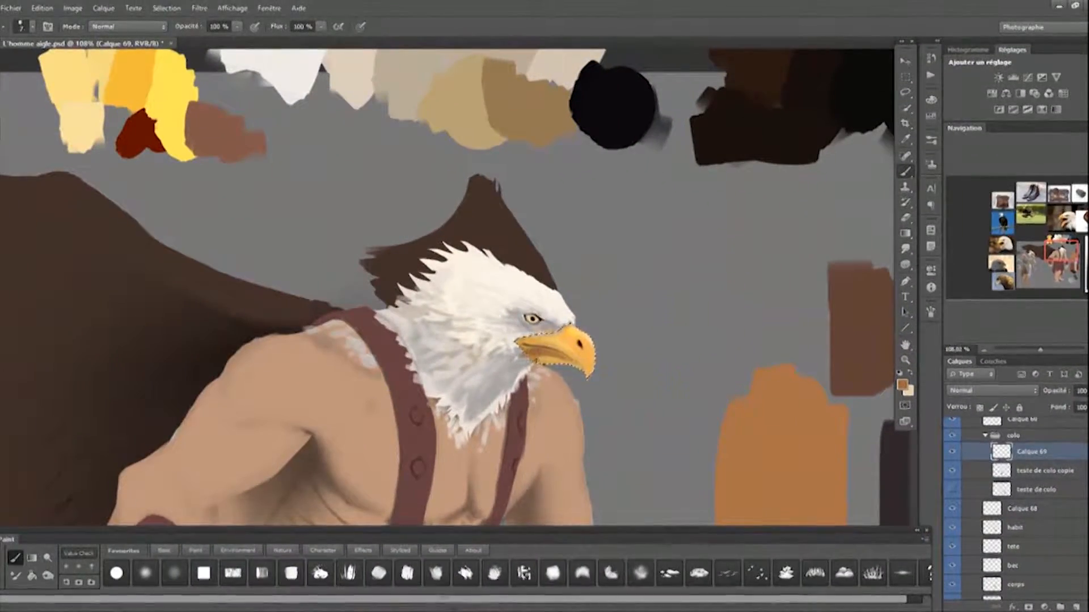
Enlarge the brush, touch up the selected beak with a lighter orange and clear the selection
key("bracketright")
key("bracketright")
key("bracketright")
key("bracketright")
key("bracketright")
key("bracketright")
key("bracketright")
key("bracketright")
key("bracketright")
key("bracketright")
key("bracketright")
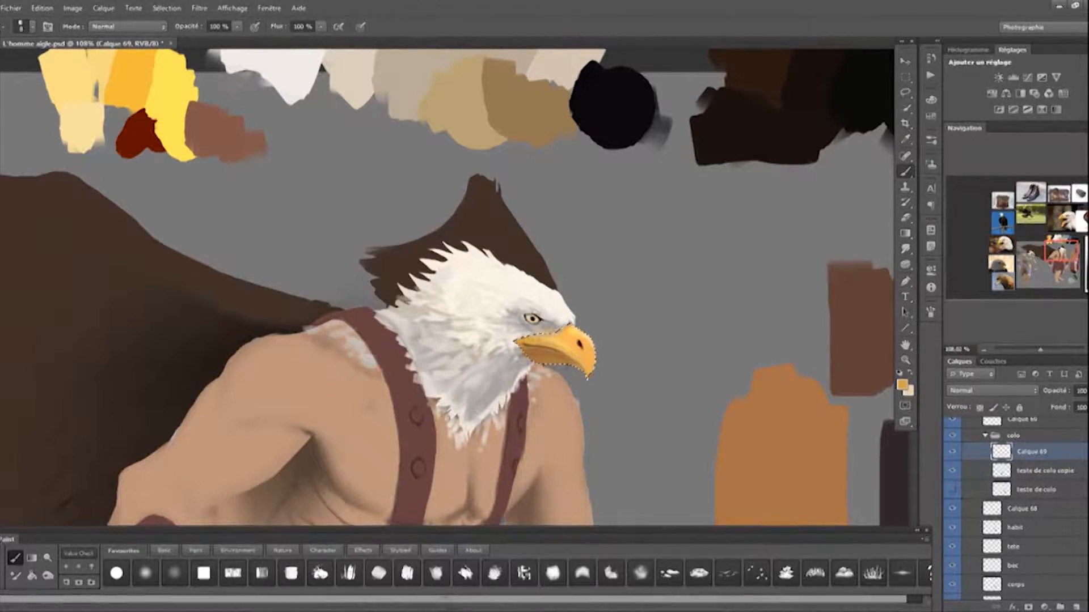
key("m")
left_click(627, 335)
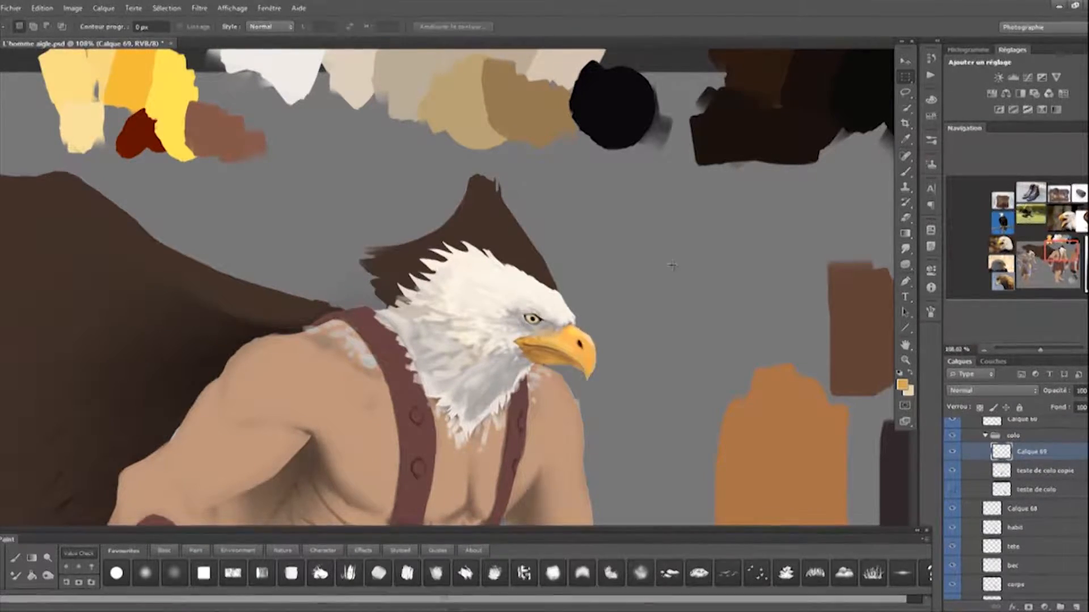
Paint fine feather strokes on the crown and back of the head with a sampled pale beige
scroll(584, 238, "down", 5)
scroll(539, 227, "up", 3)
left_click_drag(530, 163, 533, 130)
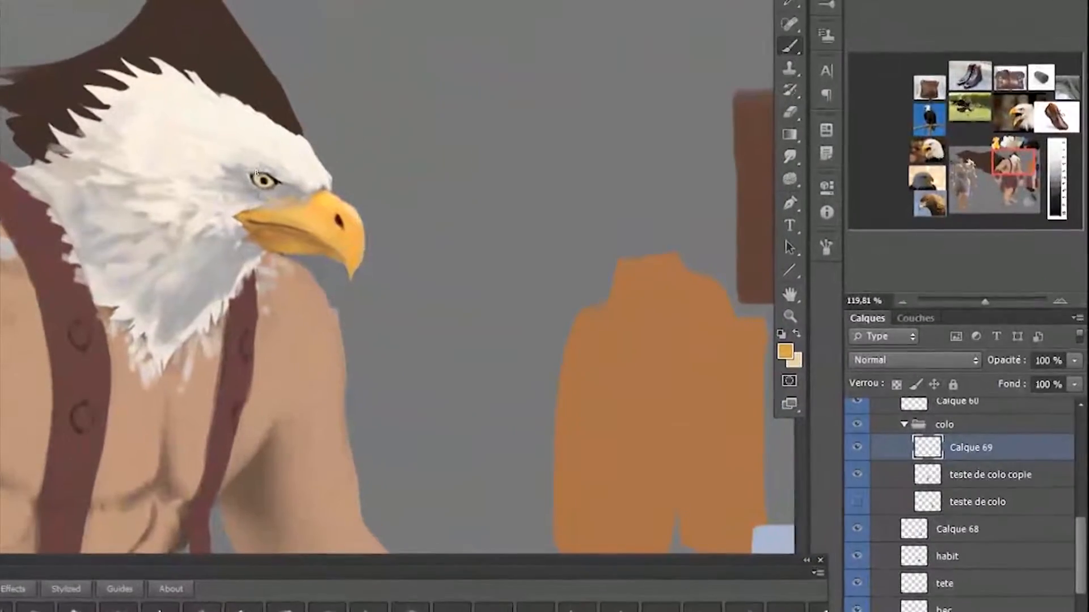
left_click(487, 205, "alt")
left_click_drag(170, 161, 146, 167)
mouse_move(180, 128)
left_mouse_down()
mouse_move(158, 142)
mouse_move(122, 138)
left_mouse_up()
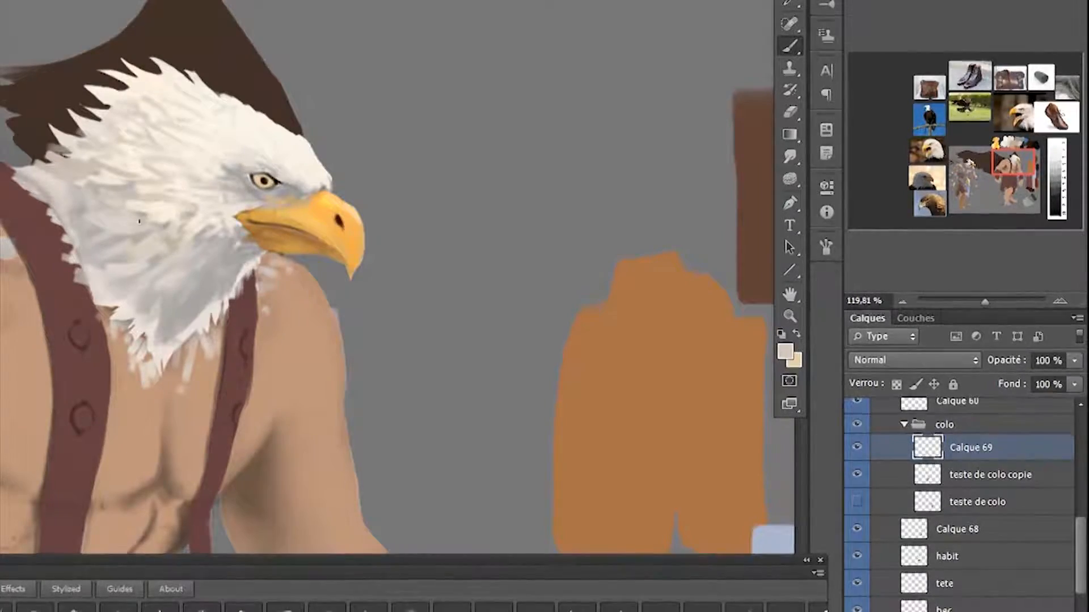
Sample a mid grey from the colours above the character and add fine feather strokes to the neck
scroll(289, 288, "down", 3)
scroll(138, 210, "up", 4)
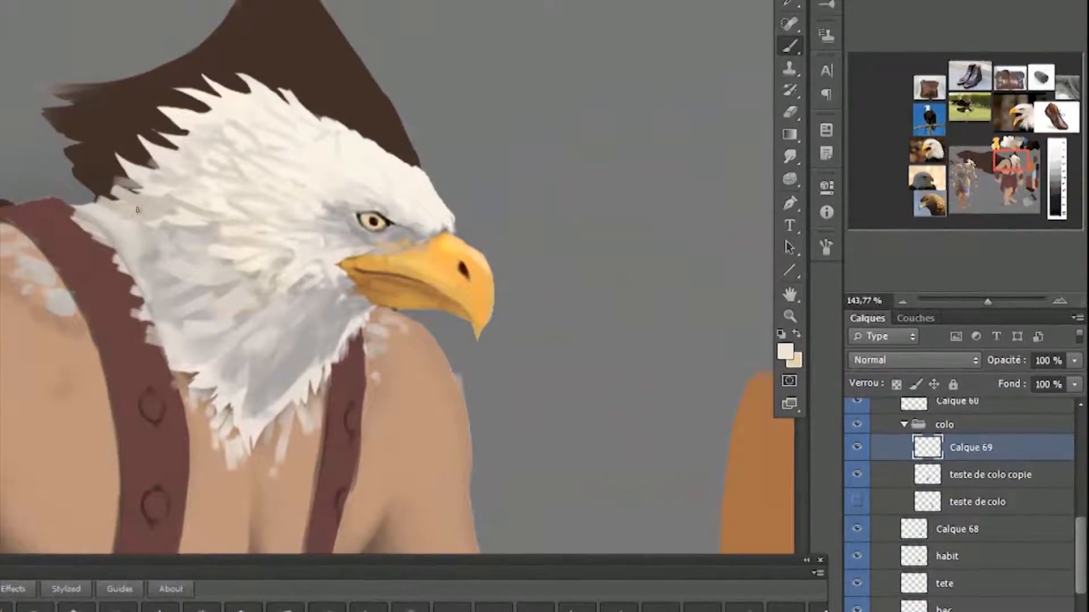
left_click_drag(117, 148, 334, 553)
left_click_drag(420, 85, 79, 511)
left_click(212, 340, "alt")
mouse_move(212, 341)
left_mouse_down()
mouse_move(146, 218)
mouse_move(113, 12)
left_mouse_up()
mouse_move(142, 590)
left_mouse_down()
mouse_move(75, 202)
mouse_move(345, 588)
left_mouse_up()
left_click_drag(203, 247, 172, 258)
left_click_drag(198, 245, 170, 255)
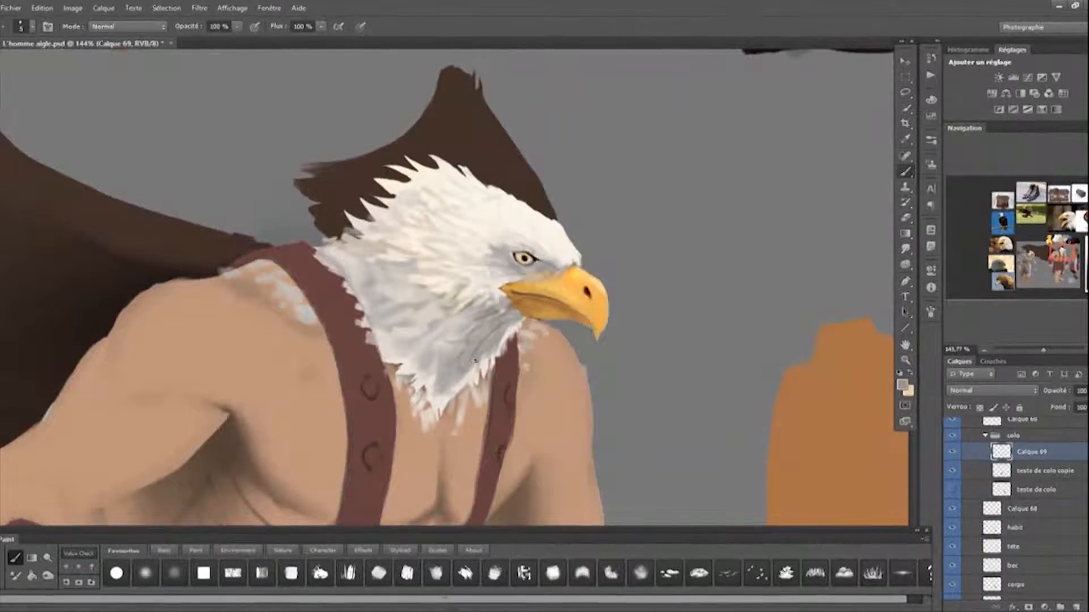
Shade the lower neck feathers below the beak with grey strokes, enlarging the brush and sampling a lighter grey
left_click_drag(475, 361, 433, 414)
key("]")
key("]")
key("]")
mouse_move(442, 369)
left_mouse_down()
mouse_move(450, 377)
mouse_move(403, 372)
left_mouse_up()
key("bracketright")
key("bracketright")
key("bracketright")
key("bracketright")
left_click(446, 372, "alt")
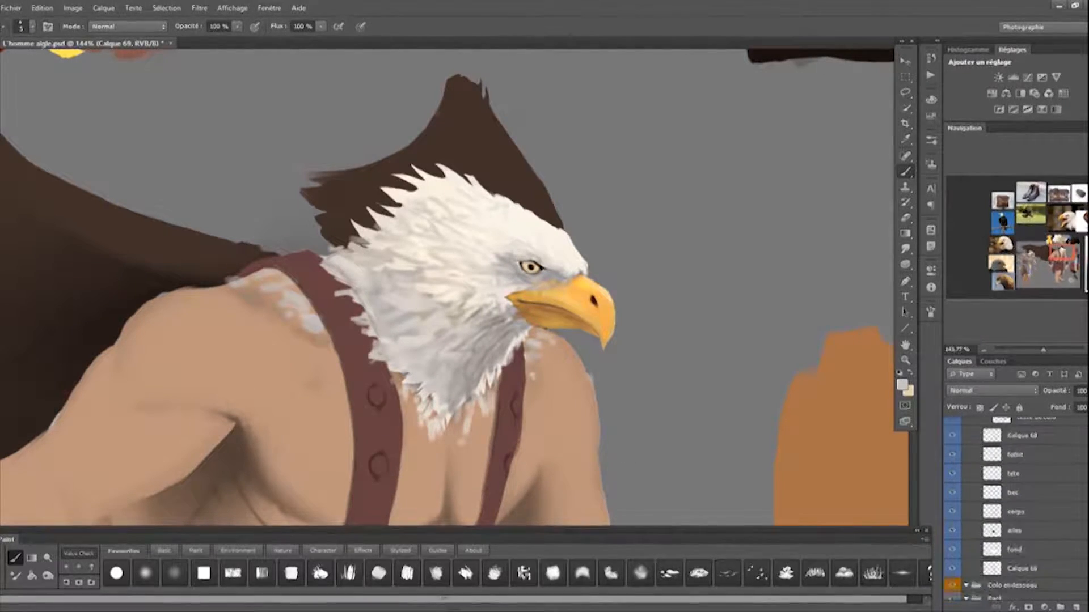
Return to layer Calque 69, add a new layer beneath it and select the area of the clothing
left_click(1026, 491)
key("e")
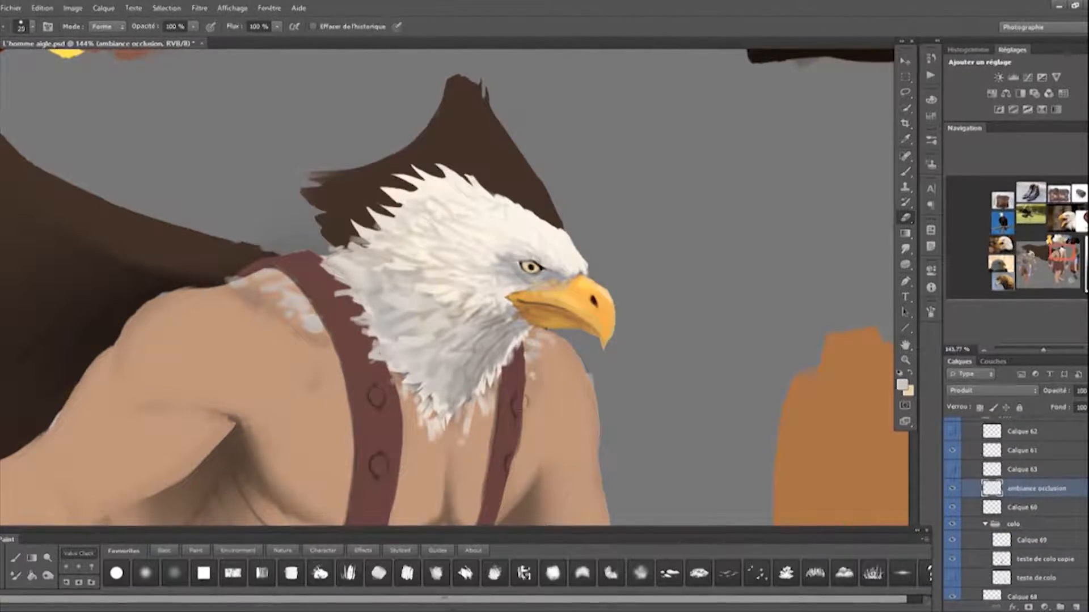
left_click(1027, 460)
key("bracketleft")
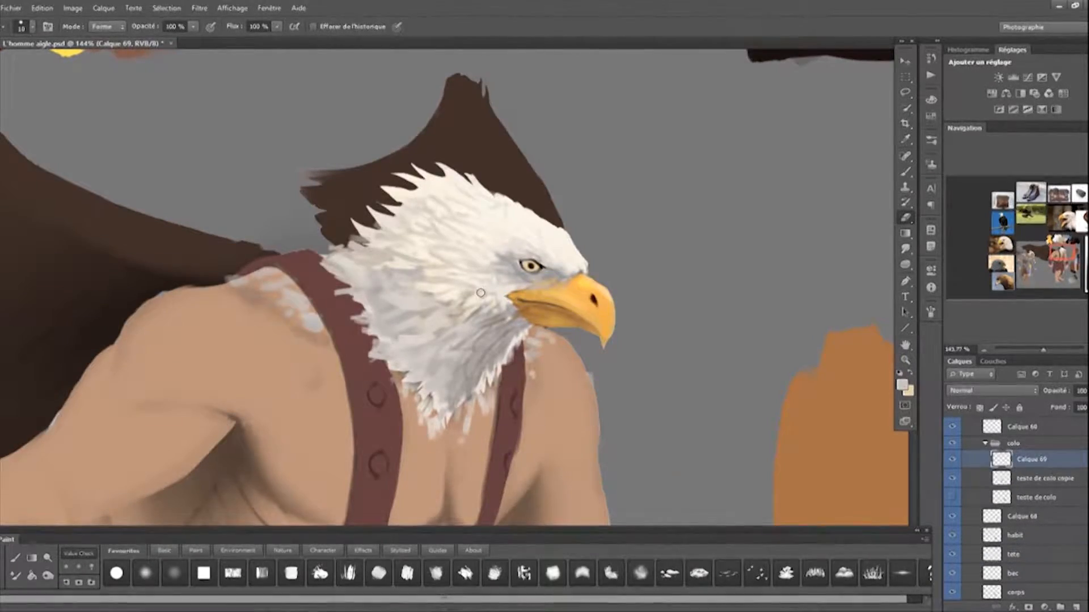
scroll(482, 294, "down", 5)
scroll(430, 268, "up", 1)
left_click_drag(429, 269, 457, 284)
left_click_drag(462, 457, 437, 373)
left_click_drag(412, 473, 445, 430)
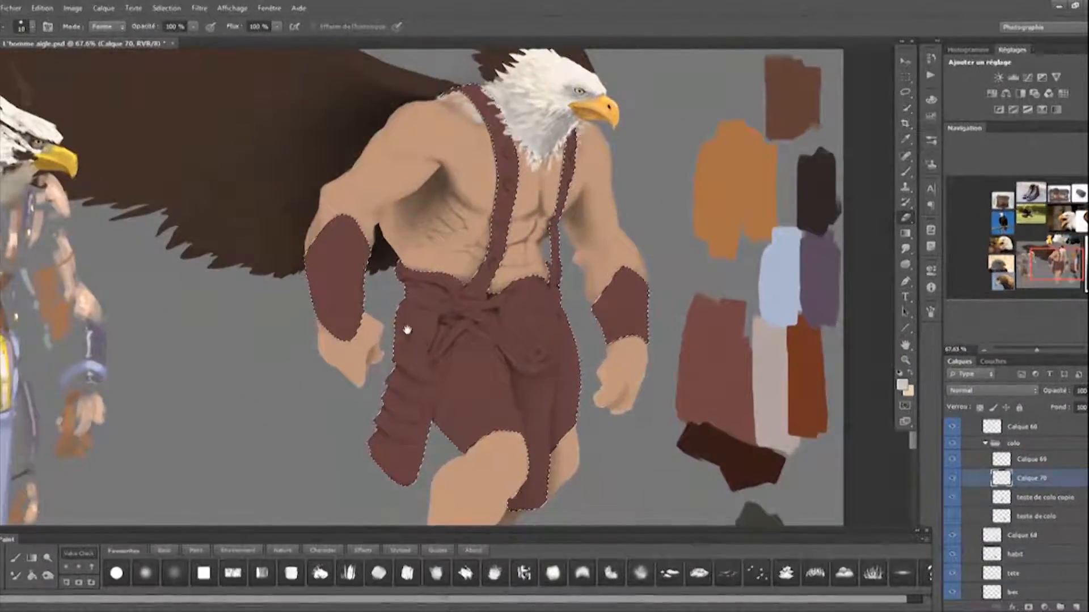
Sample a leather brown from the shoe reference photo as the brush colour
scroll(406, 331, "down", 3)
left_click_drag(406, 331, 375, 451)
left_click_drag(681, 102, 602, 370)
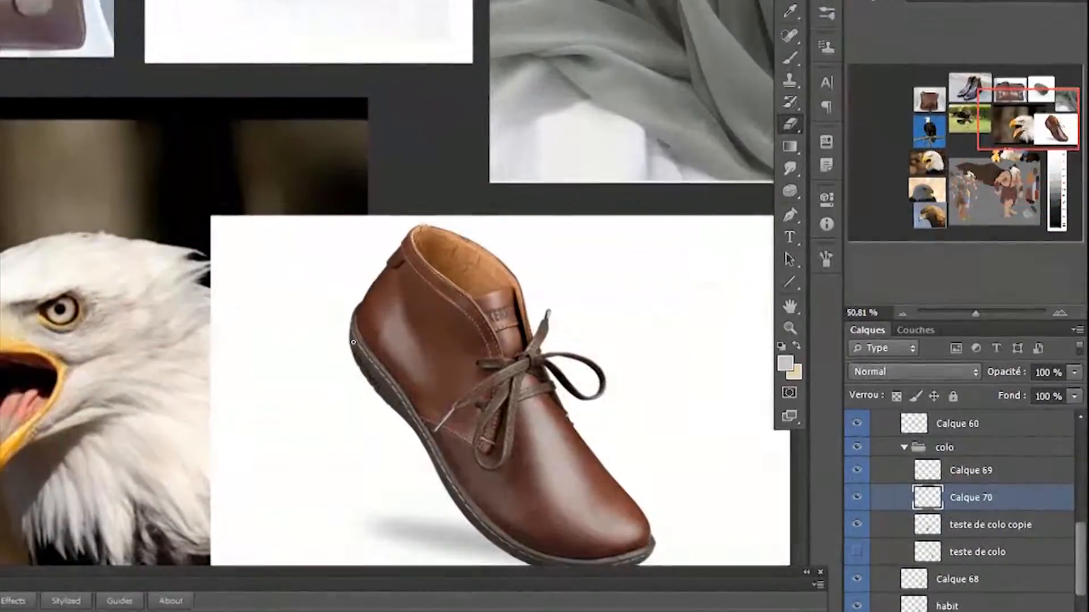
key("b")
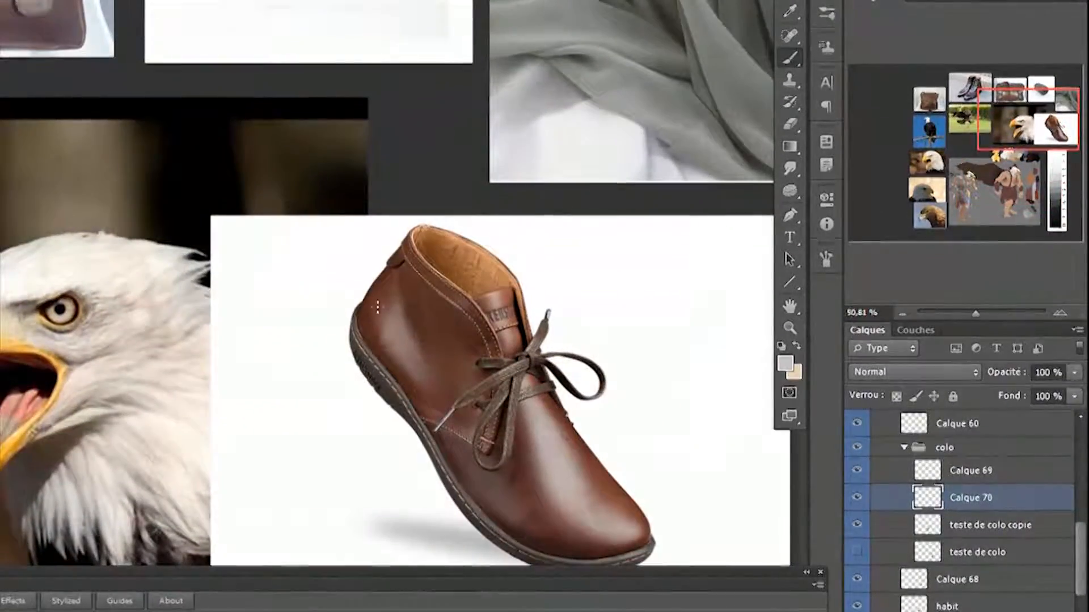
left_click(440, 369, "alt")
Paint the pleated flap hanging at the character's hip with the leather brown inside the clothing selection
left_click_drag(127, 350, 248, 185)
left_click_drag(161, 449, 190, 363)
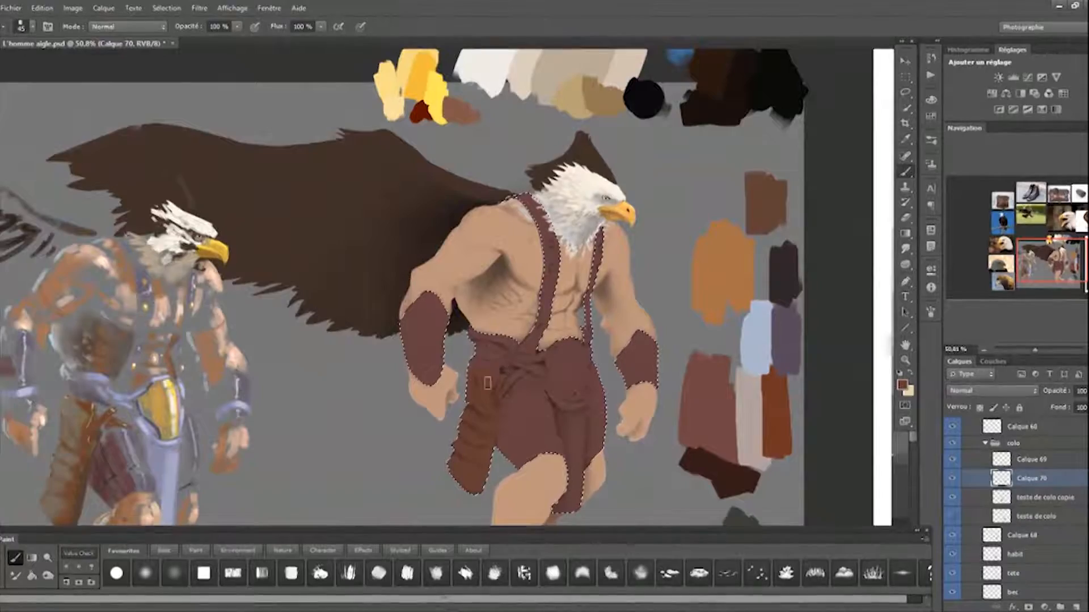
scroll(509, 391, "up", 5)
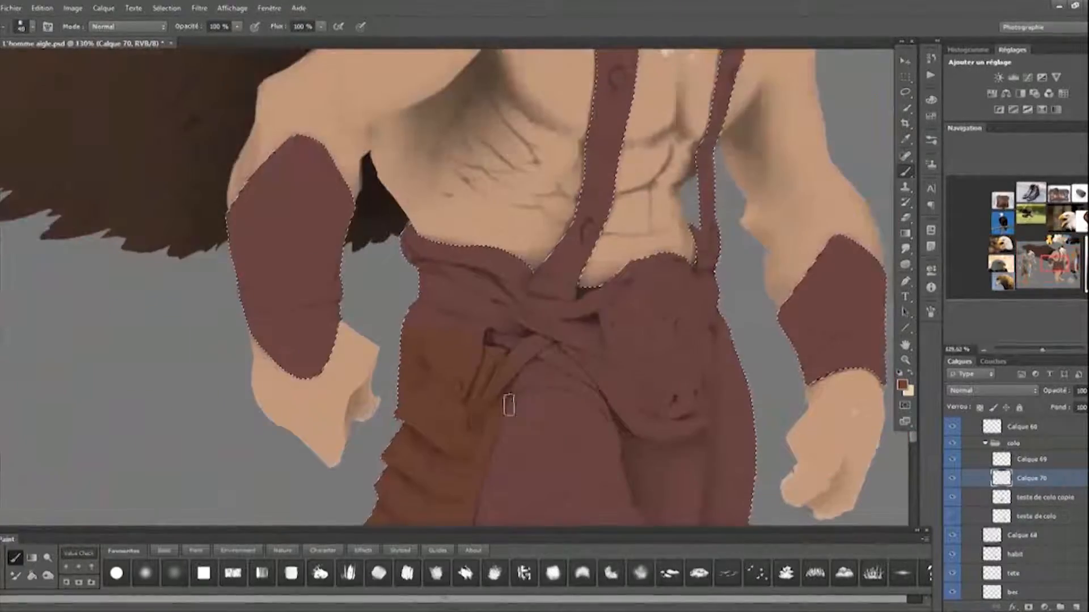
mouse_move(418, 311)
left_mouse_down()
mouse_move(457, 325)
mouse_move(431, 336)
mouse_move(375, 303)
mouse_move(357, 256)
left_mouse_up()
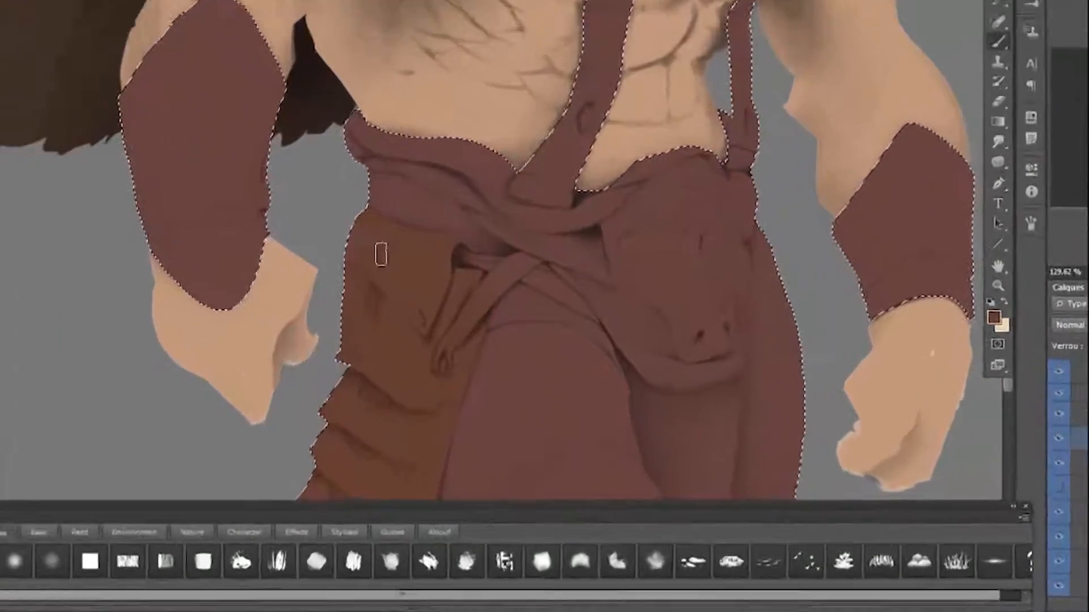
Clean the brown paint along the flap's inner edge and around the belt knot and strap with the eraser
key("e")
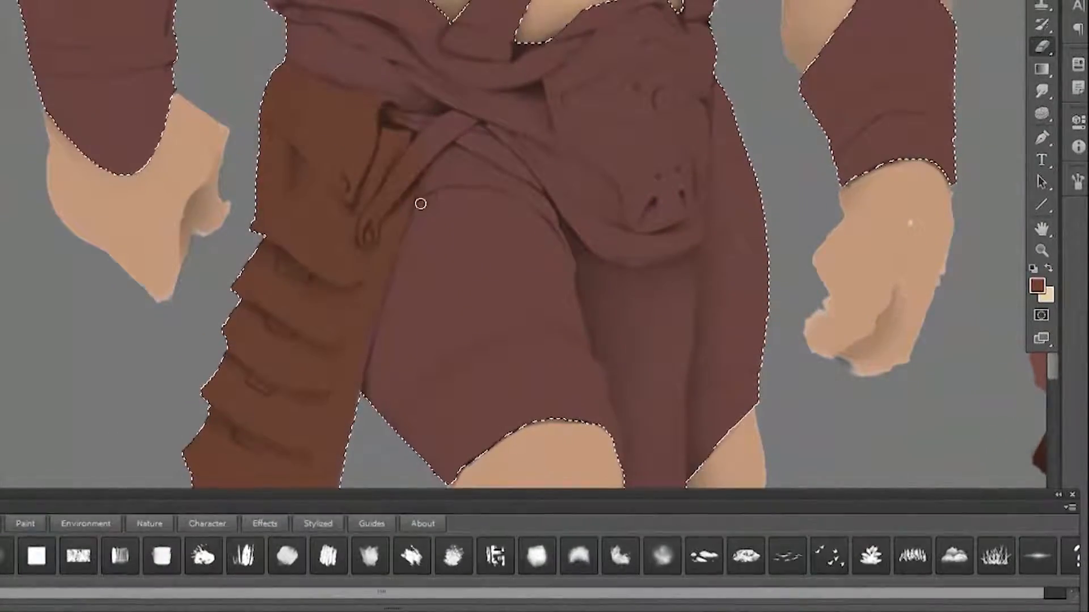
left_click_drag(352, 358, 396, 205)
left_click_drag(391, 143, 352, 360)
scroll(484, 108, "up", 5)
mouse_move(396, 248)
left_mouse_down()
mouse_move(469, 165)
mouse_move(447, 180)
left_mouse_up()
mouse_move(418, 294)
left_mouse_down()
mouse_move(461, 195)
mouse_move(418, 238)
mouse_move(385, 302)
left_mouse_up()
mouse_move(385, 255)
left_mouse_down()
mouse_move(243, 384)
mouse_move(268, 374)
left_mouse_up()
key("e")
left_click_drag(261, 301, 260, 243)
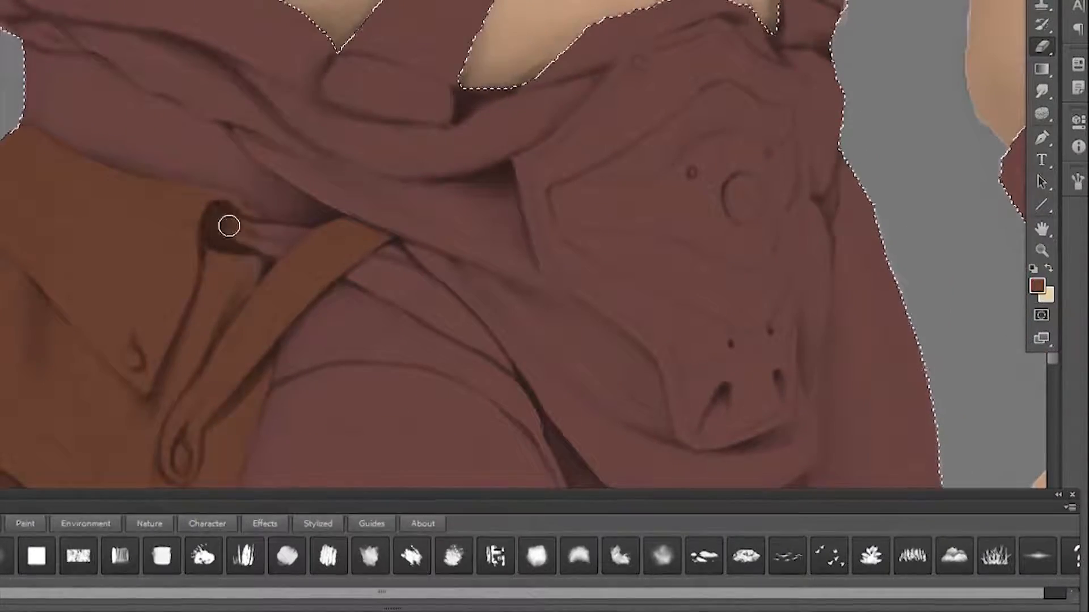
Touch up the brown along the flap's waist edge and lower pleats, alternating brush and eraser
key("b")
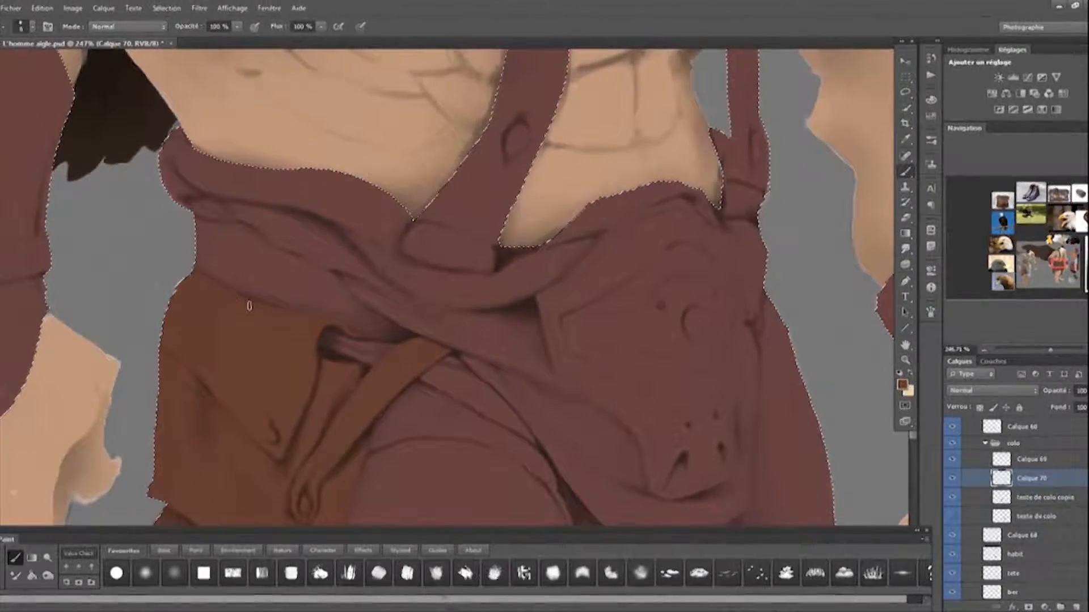
scroll(510, 275, "down", 5)
scroll(414, 477, "up", 7)
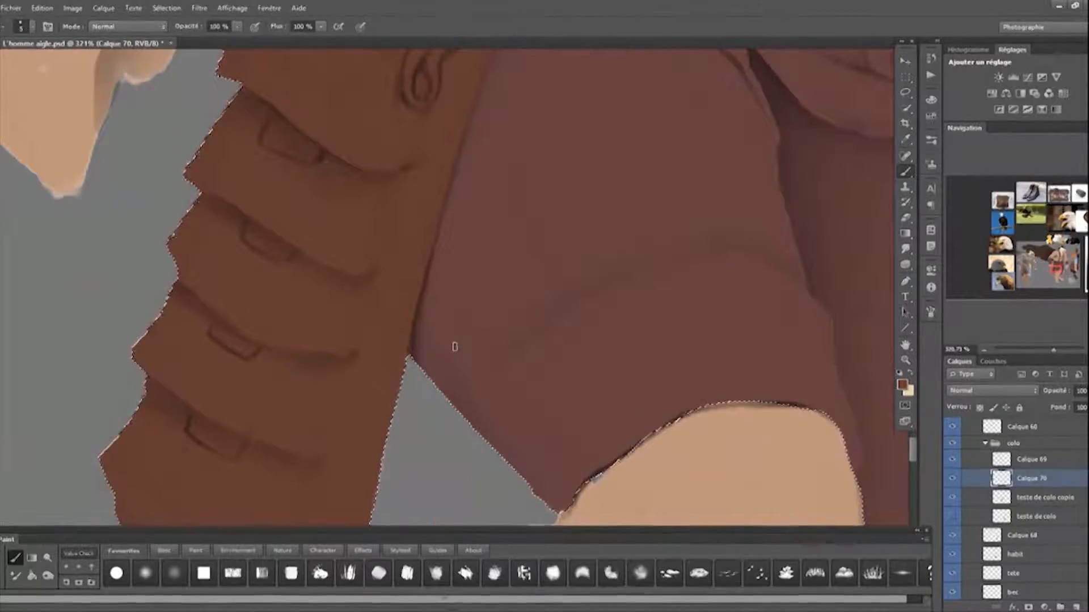
key("e")
scroll(414, 389, "down", 8)
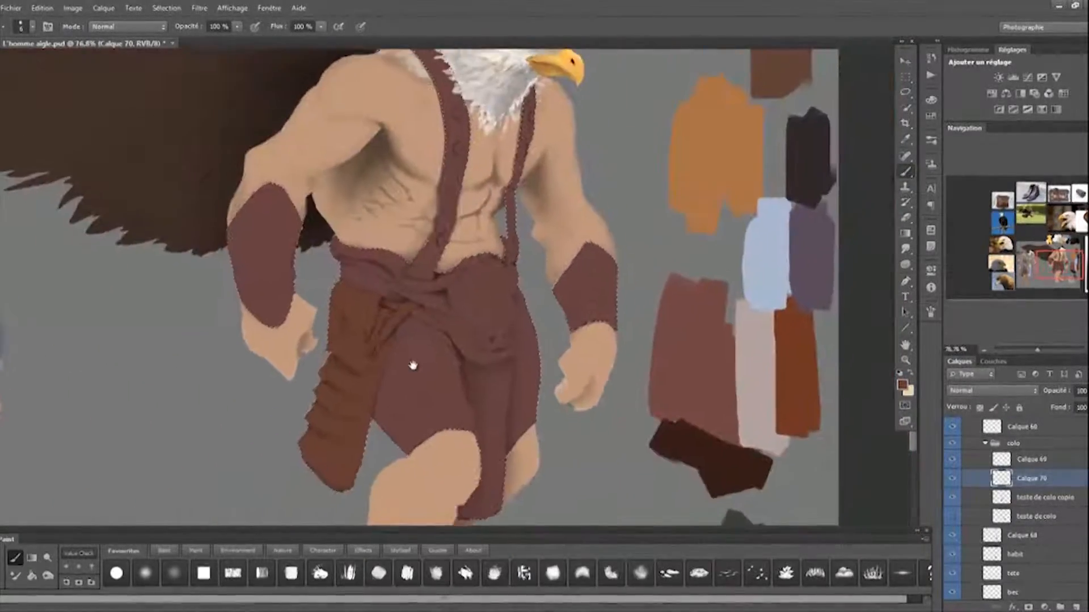
Add a new layer above the brown paint and limit the selection to the brown hip flap
key("b")
left_click_drag(542, 354, 541, 347)
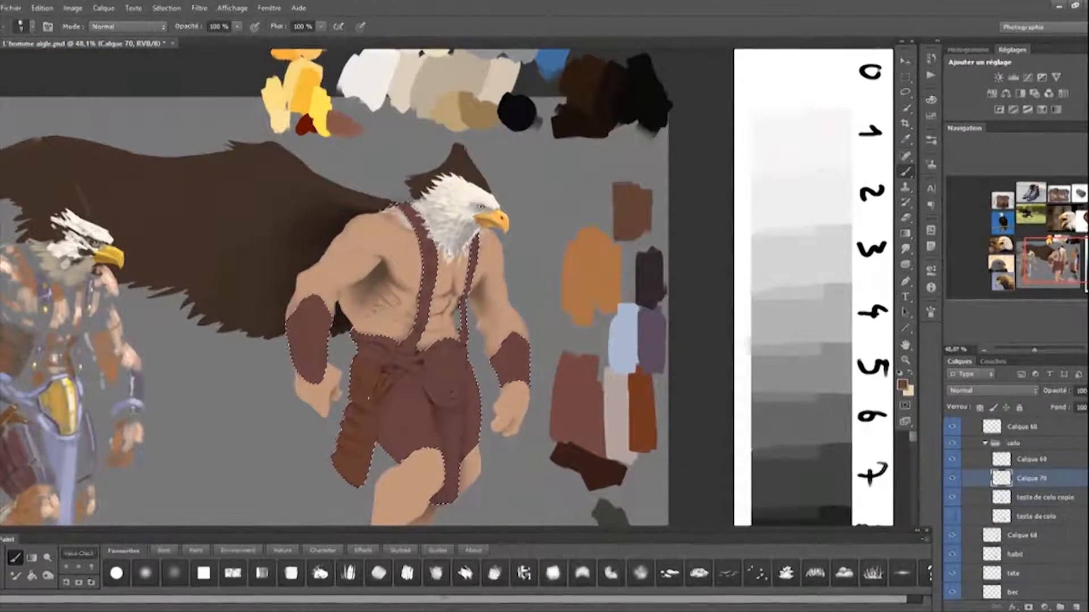
scroll(407, 338, "up", 5)
left_click_drag(760, 519, 810, 413)
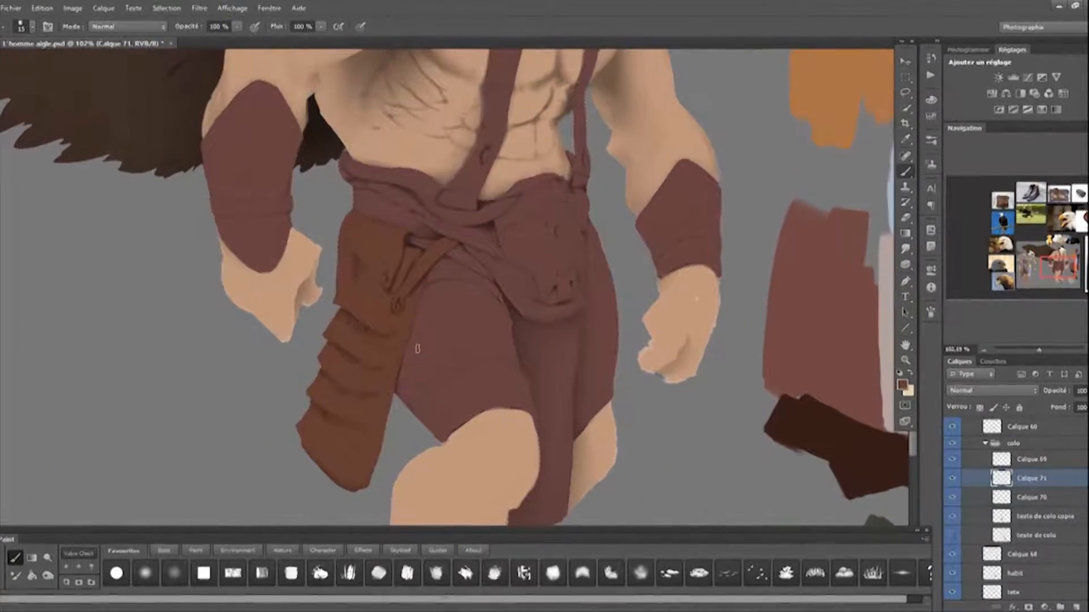
left_click_drag(560, 345, 517, 467)
scroll(415, 314, "down", 4)
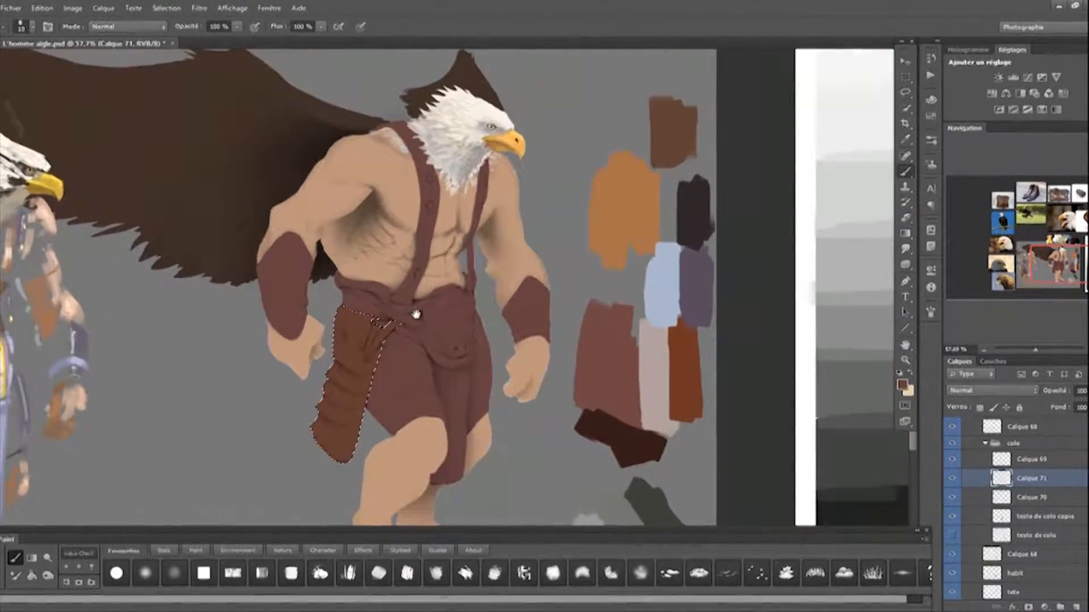
scroll(420, 347, "up", 2)
left_click_drag(421, 348, 422, 318)
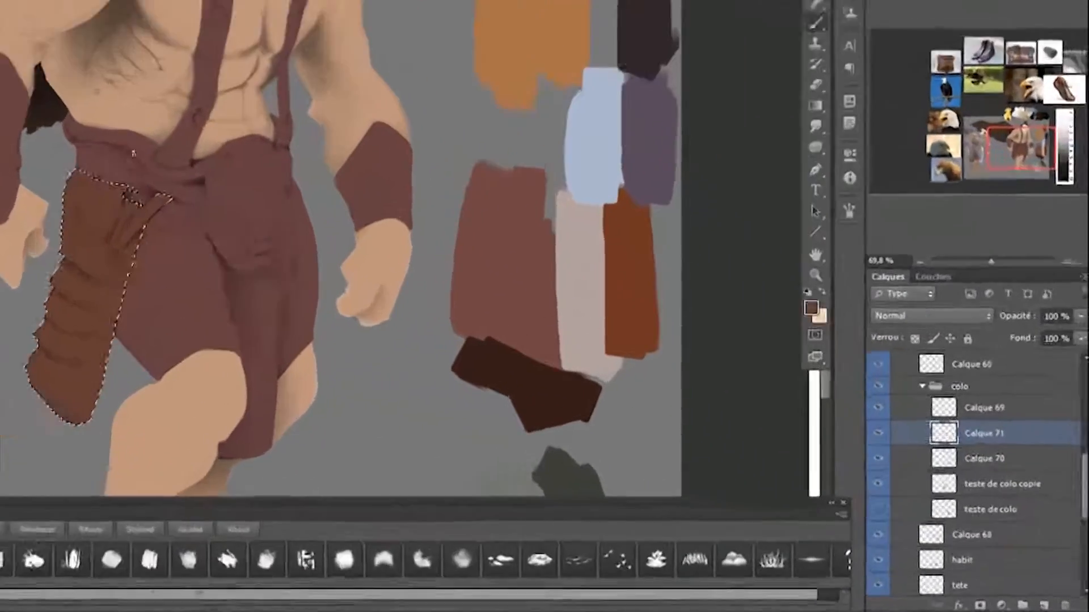
Sample the reddish mauve swatch beside the figure and tint the inner edge of the hip flap with it
mouse_move(321, 95)
left_mouse_down()
mouse_move(256, 154)
mouse_move(238, 149)
left_mouse_up()
left_click(380, 306, "alt")
left_click_drag(379, 305, 478, 277)
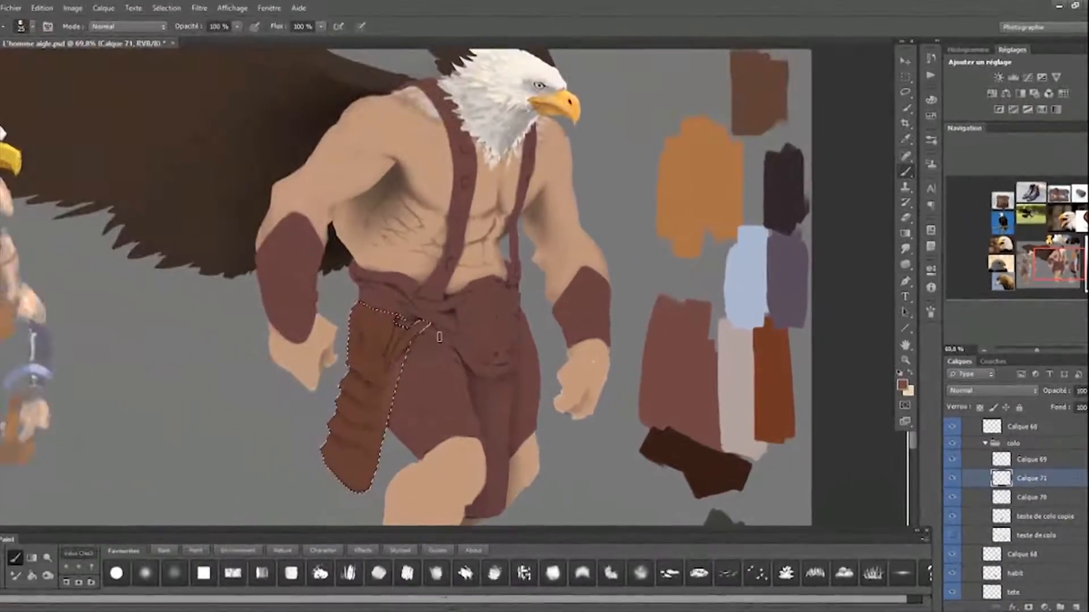
left_click_drag(99, 258, 149, 258)
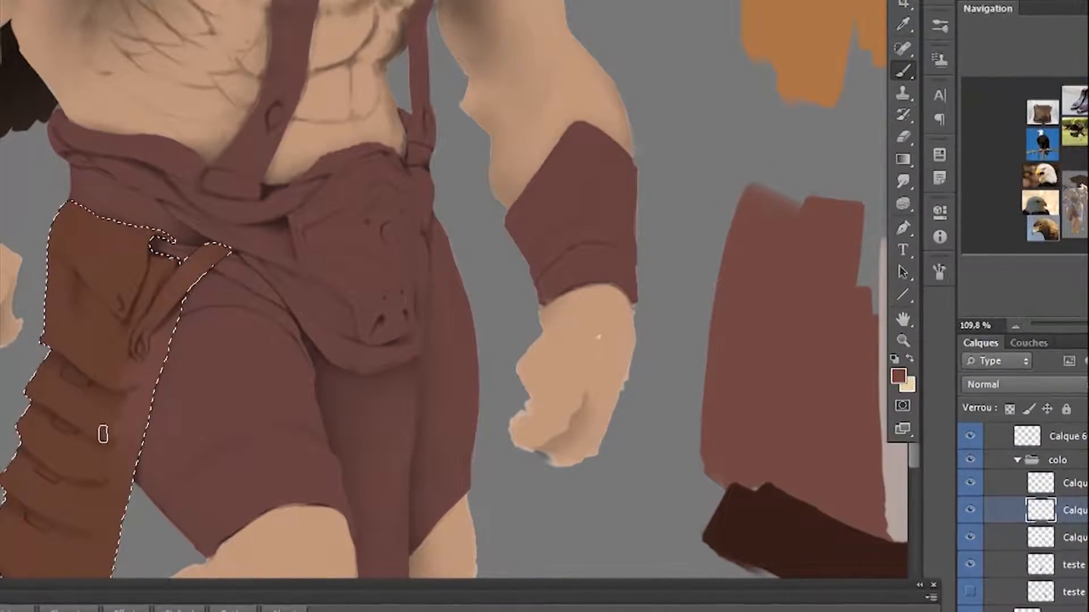
left_click_drag(91, 518, 136, 424)
Sample the rust swatch and paint warm variation over the lower pleats of the hip flap
left_click_drag(517, 229, 270, 308)
left_click_drag(459, 299, 345, 274)
left_click(692, 328, "alt")
left_click_drag(127, 344, 440, 344)
left_click_drag(112, 488, 143, 392)
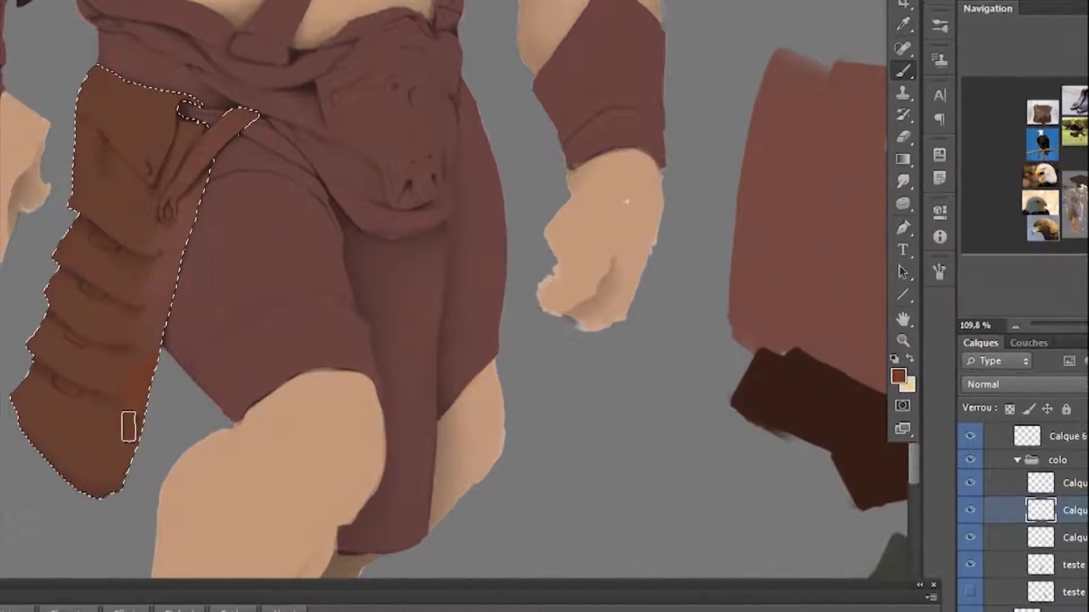
mouse_move(93, 357)
left_mouse_down()
mouse_move(75, 466)
mouse_move(56, 497)
left_mouse_up()
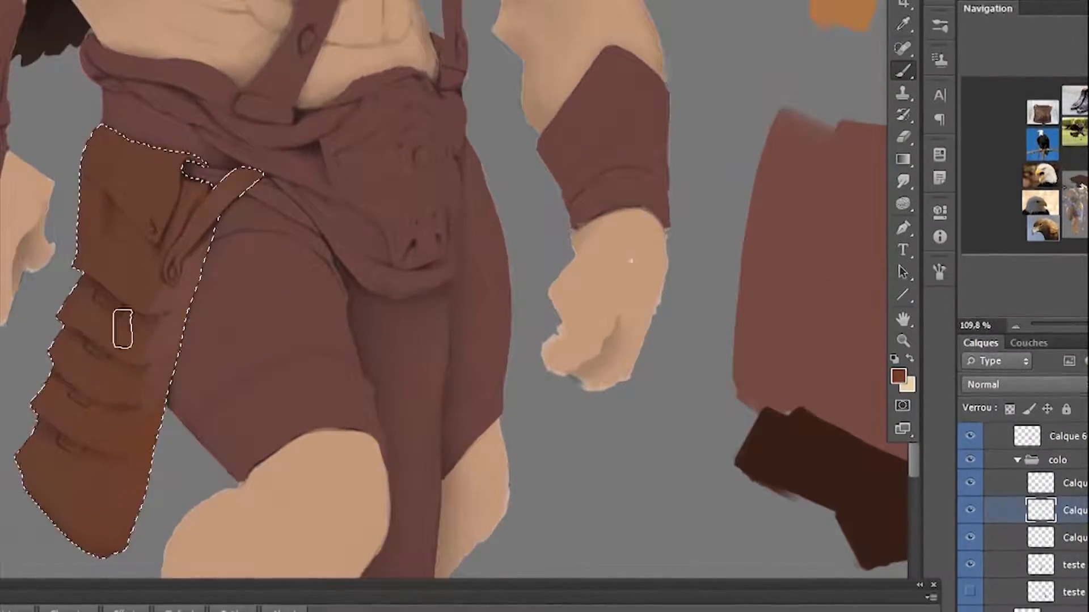
left_click_drag(100, 403, 88, 482)
Reduce the brush size and extend the rust tint over the upper part of the hip flap
key("[")
key("[")
left_click_drag(106, 260, 91, 181)
key("[")
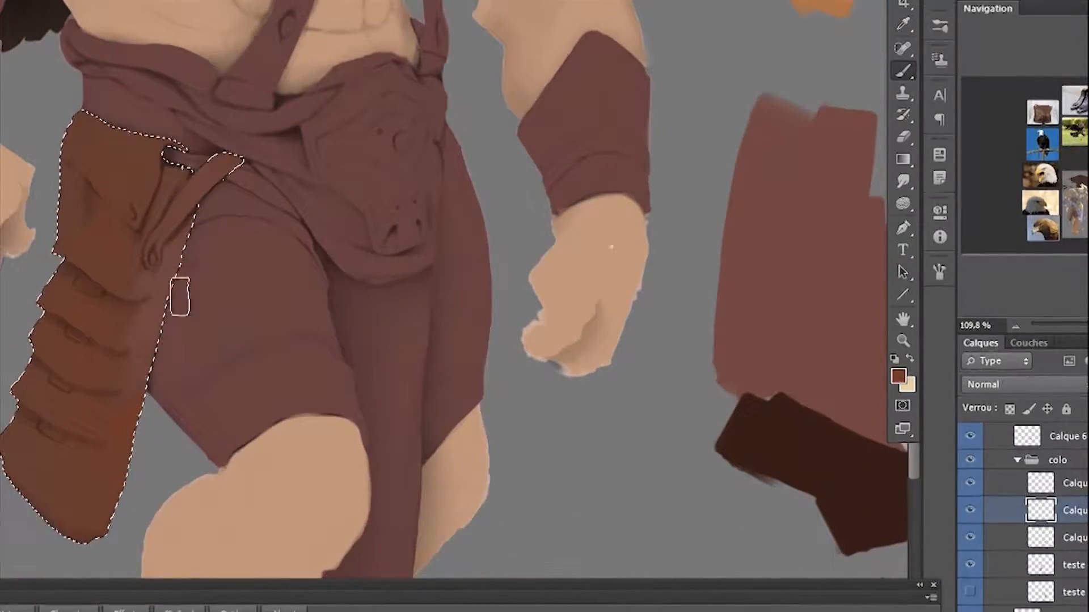
left_click_drag(175, 247, 43, 309)
Make the brush smaller and sample the medium brown swatch near the canvas edge for the flap
key("[")
key("[")
key("[")
key("[")
left_click_drag(430, 90, 46, 573)
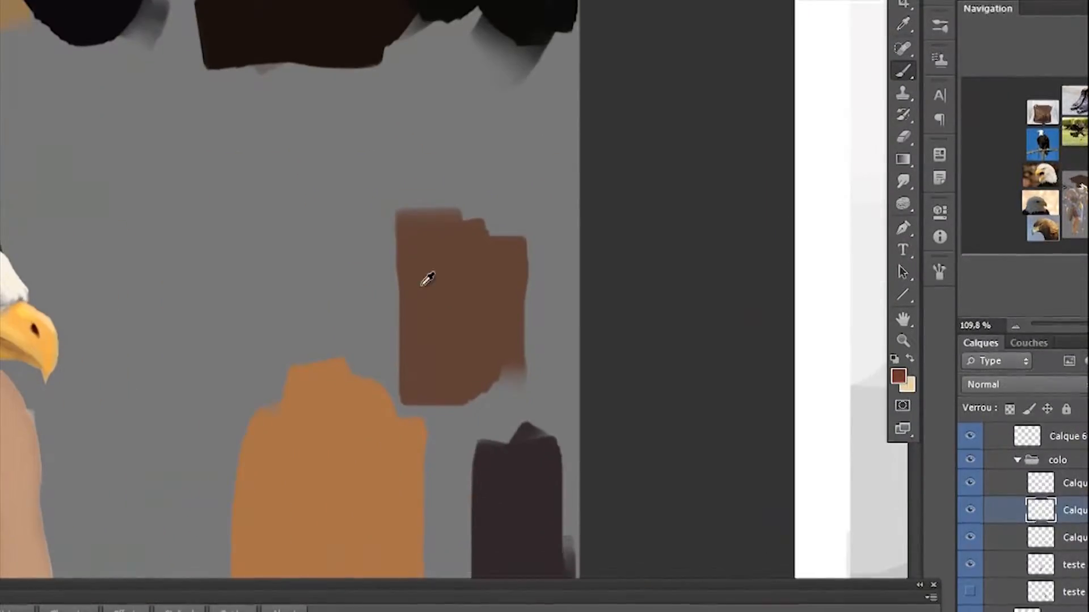
left_click(420, 277, "alt")
left_click_drag(397, 216, 515, 539)
left_click_drag(107, 539, 312, 40)
left_click_drag(107, 540, 312, 40)
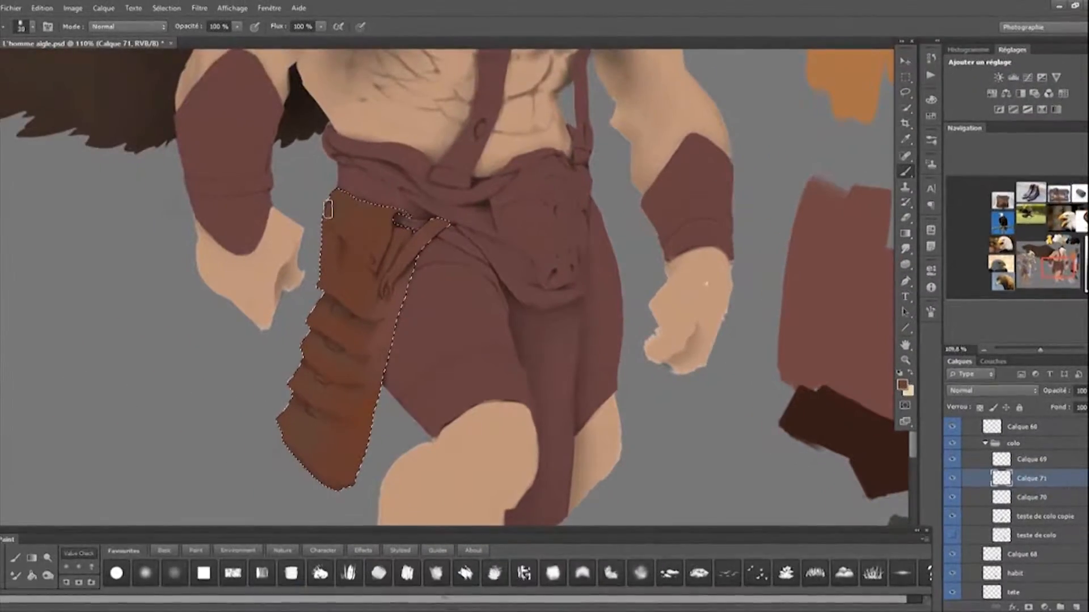
Paint the top fold of the hip flap with the sampled brown, adjusting the brush size
scroll(152, 93, "up", 5)
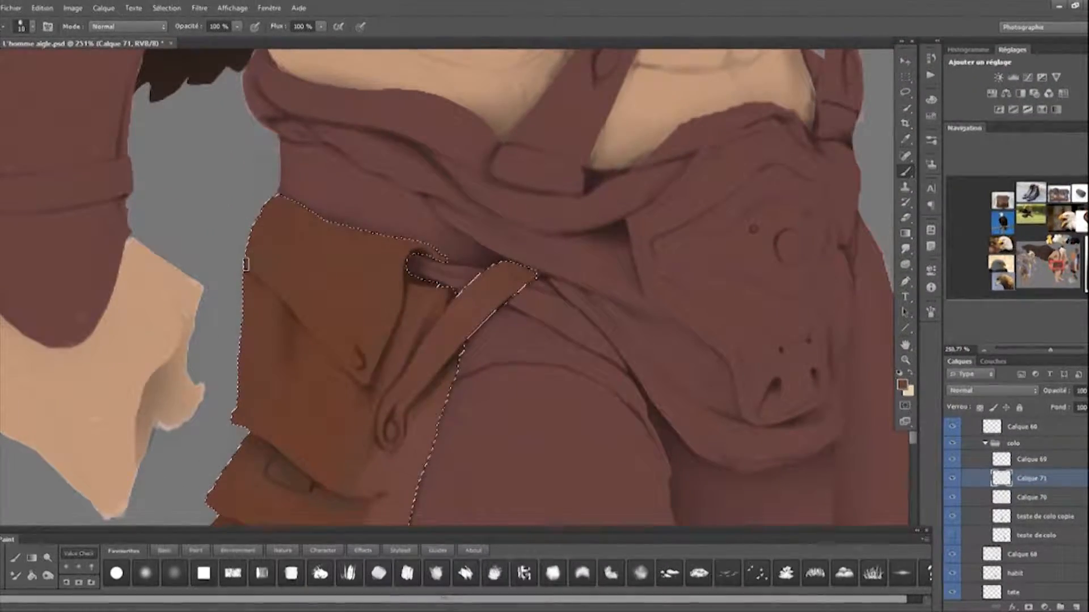
key("bracketright")
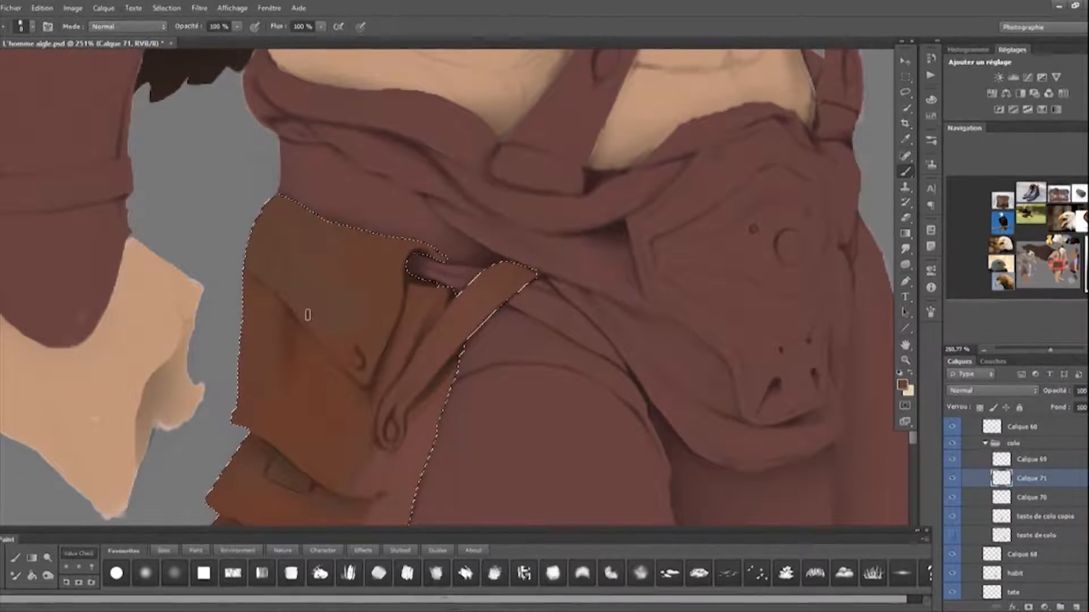
key("bracketleft")
key("bracketleft")
scroll(381, 301, "down", 8)
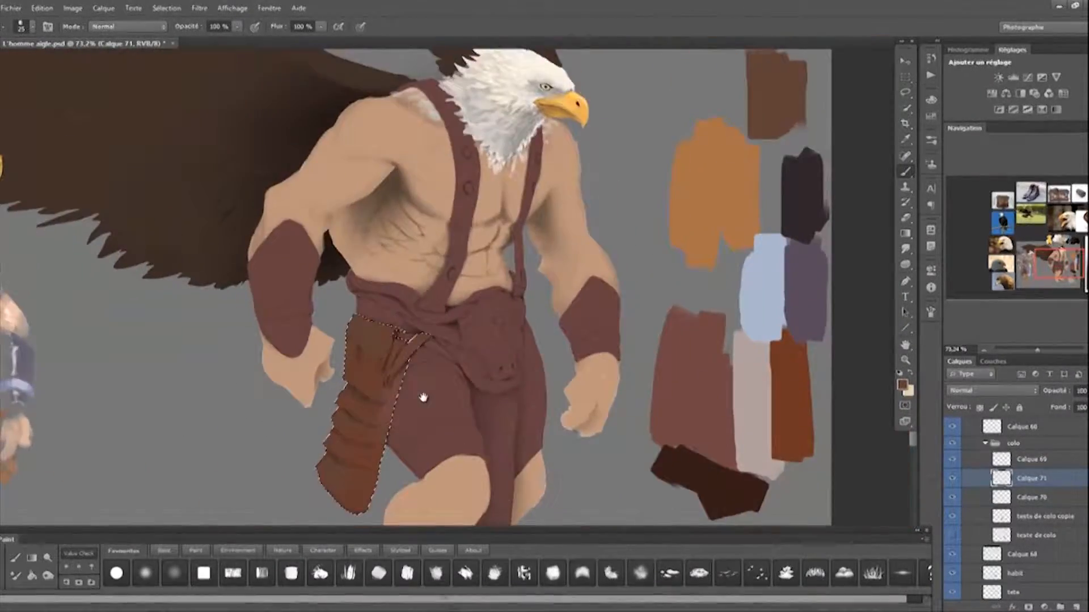
Sample another brown away from the flap and use it to vary the tone of the flap's top fold
scroll(445, 368, "up", 2)
scroll(446, 377, "down", 5)
scroll(397, 465, "up", 3)
left_click_drag(630, 199, 363, 518)
scroll(363, 249, "down", 2)
left_click_drag(363, 250, 516, 460)
scroll(387, 192, "up", 3)
left_click_drag(387, 192, 549, 303)
left_click(471, 372, "alt")
mouse_move(471, 372)
left_mouse_down()
mouse_move(432, 246)
mouse_move(454, 444)
mouse_move(389, 309)
left_mouse_up()
scroll(433, 245, "down", 2)
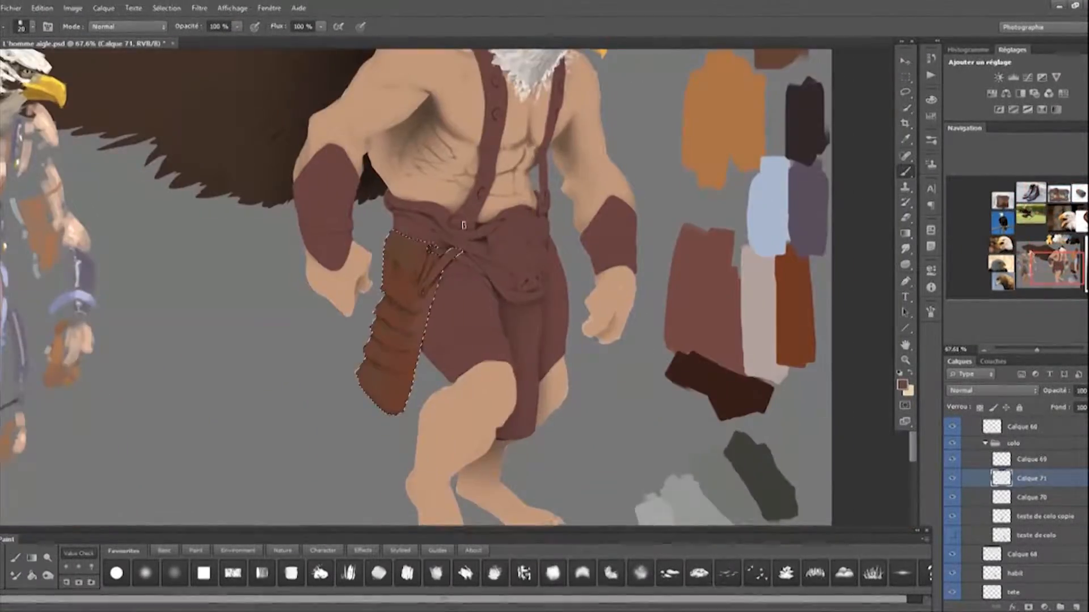
Darken the hanging strap and pleats of the hip flap with dull brown and switch to a scratchy textured brush
scroll(389, 267, "up", 5)
key("bracketleft")
mouse_move(454, 510)
left_mouse_down()
mouse_move(455, 362)
mouse_move(420, 396)
mouse_move(361, 332)
left_mouse_up()
key("bracketright")
key("bracketright")
left_click(321, 574)
scroll(376, 304, "up", 5)
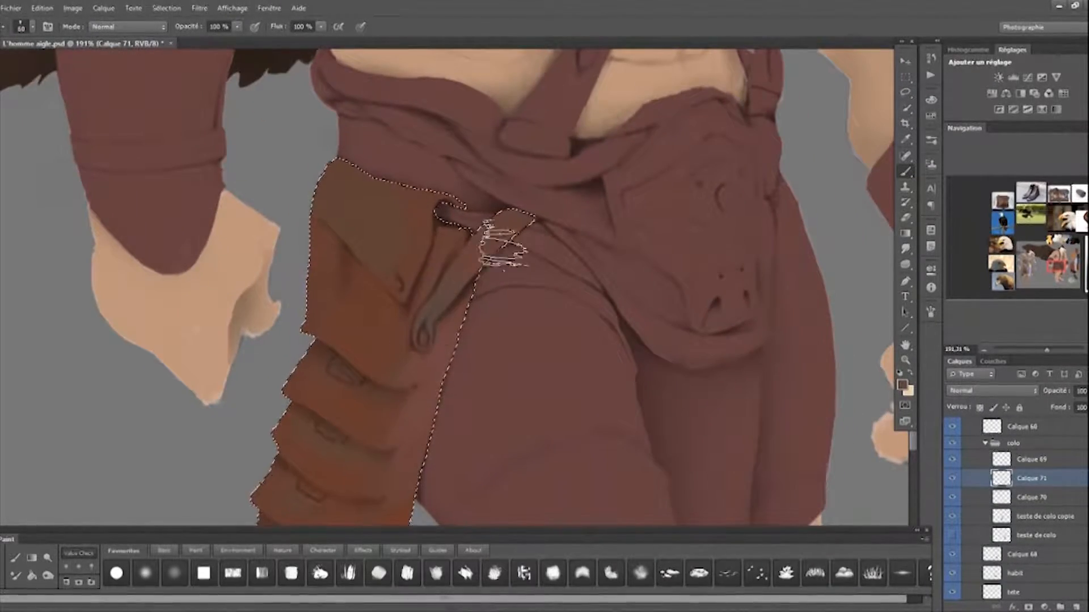
Sample a reddish brown from the leather shoe reference photo and adjust the brush size for the hip flap
scroll(502, 248, "down", 3)
left_click_drag(476, 68, 425, 233)
scroll(435, 340, "down", 5)
left_click_drag(584, 62, 474, 369)
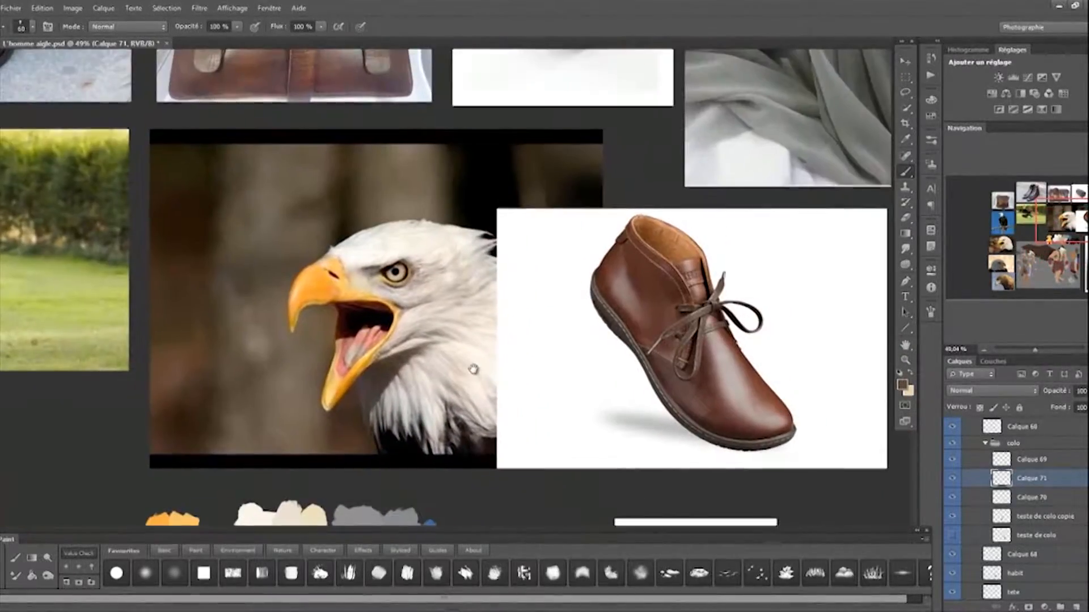
left_click(770, 400, "alt")
left_click_drag(373, 502, 457, 233)
left_click_drag(238, 51, 491, 609)
left_click_drag(495, 492, 454, 57)
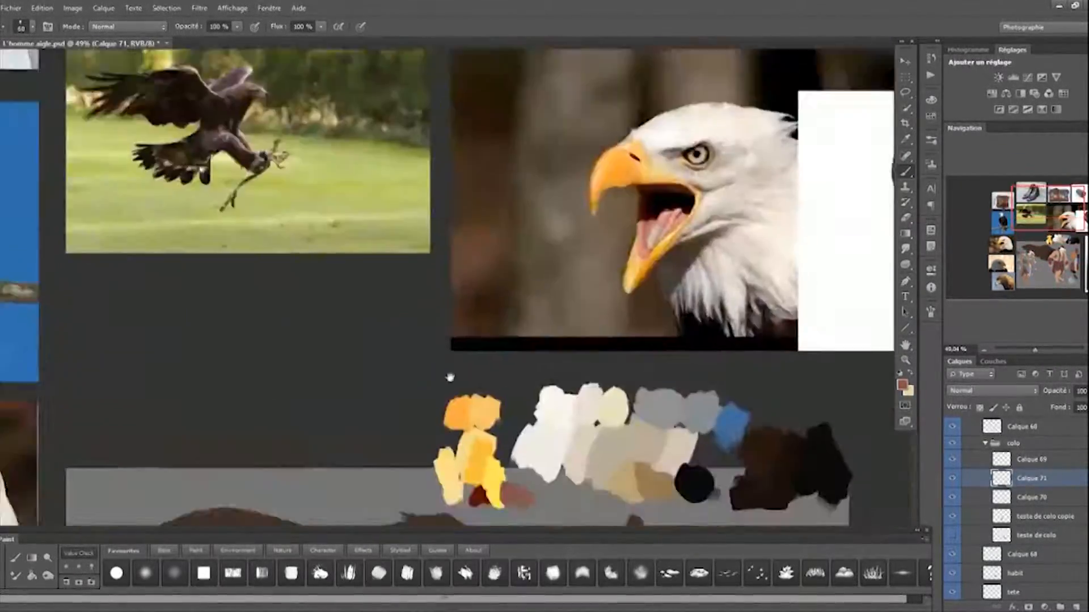
left_click_drag(449, 377, 340, 54)
scroll(416, 314, "up", 5)
key("bracketleft")
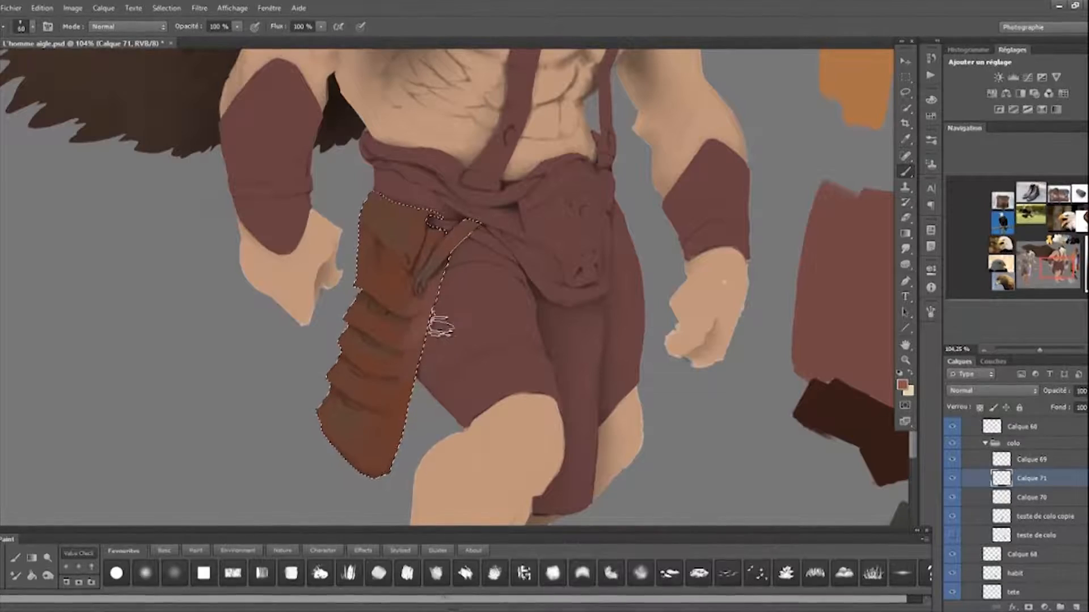
scroll(370, 420, "up", 4)
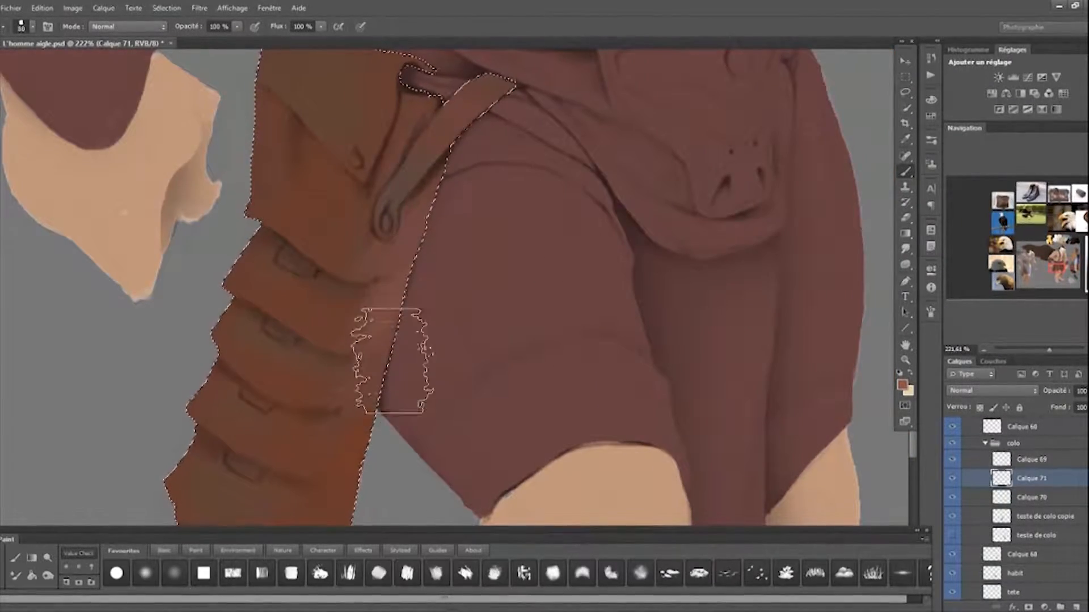
Choose a speckled brush from the Stylized set and dab the reddish brown along the hip flap's inner edge
left_click(400, 551)
left_click(321, 574)
left_click(378, 572)
left_click_drag(371, 323, 351, 414)
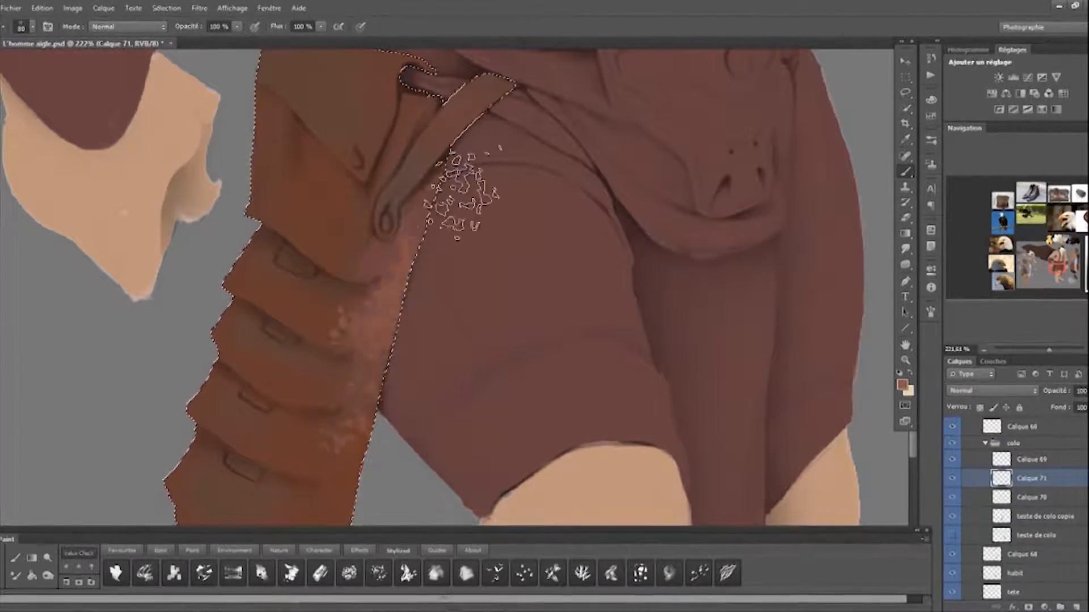
Reduce the brush size and smudge the speckled strokes along the hip flap's inner edge into a soft blend
right_click(397, 224)
left_click_drag(720, 311, 720, 557)
left_click(435, 551)
left_click(384, 360)
key("bracketleft")
key("bracketleft")
key("bracketleft")
key("r")
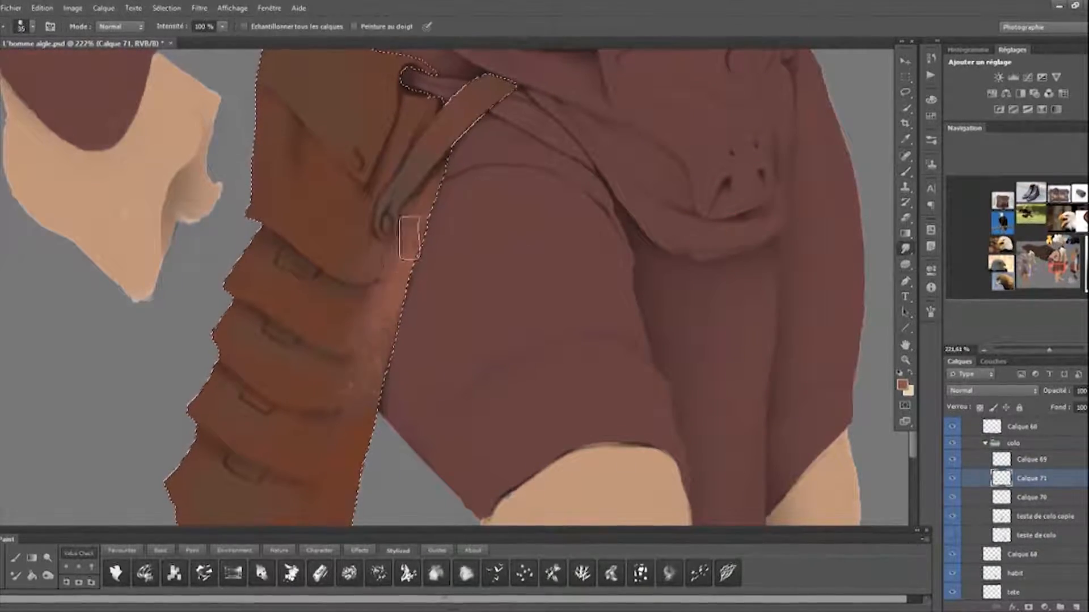
left_click_drag(363, 365, 376, 310)
left_click_drag(381, 374, 369, 433)
Return to painting the flap's inner edge, try a smaller Stylized brush and switch to a small flat brush tip
key("b")
left_click_drag(444, 232, 435, 262)
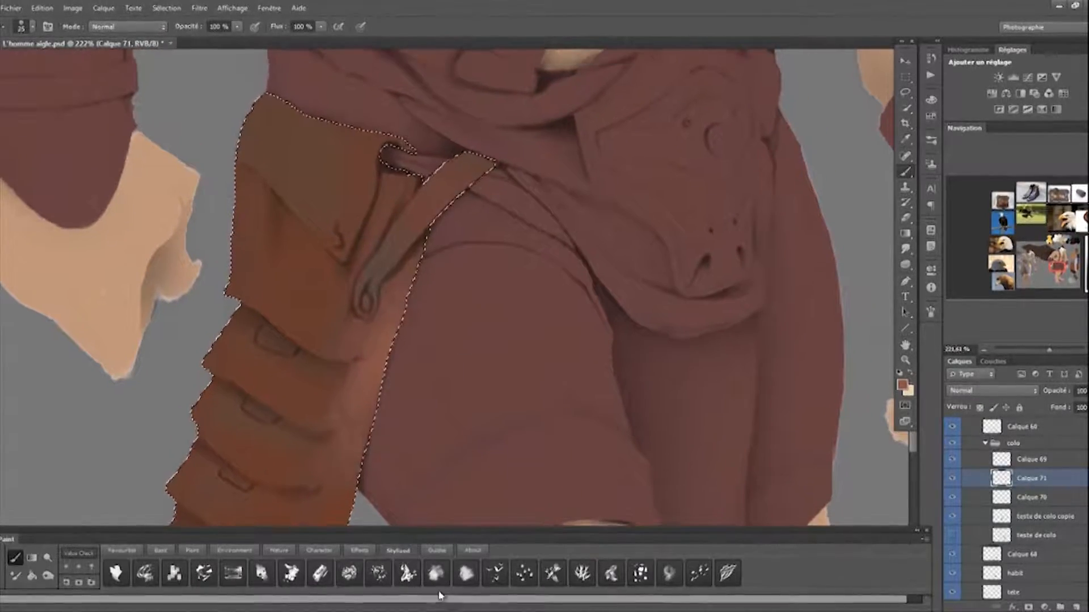
left_click(436, 574)
key("bracketleft")
key("bracketleft")
key("bracketleft")
key("bracketleft")
key("bracketleft")
key("bracketleft")
key("bracketleft")
key("bracketleft")
left_click_drag(409, 325, 445, 201)
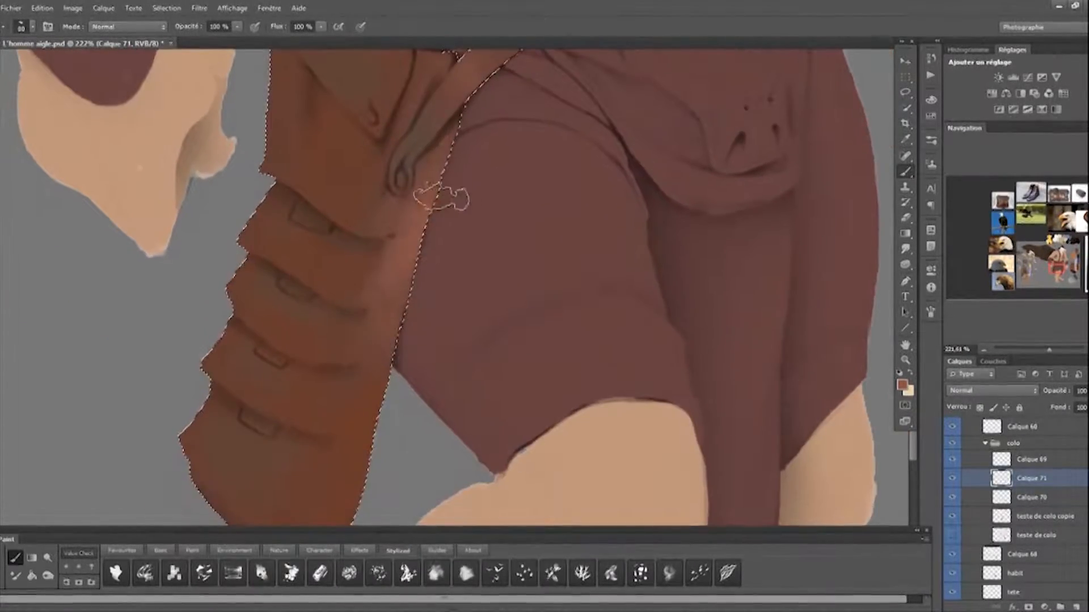
right_click(303, 329)
scroll(592, 505, "down", 10)
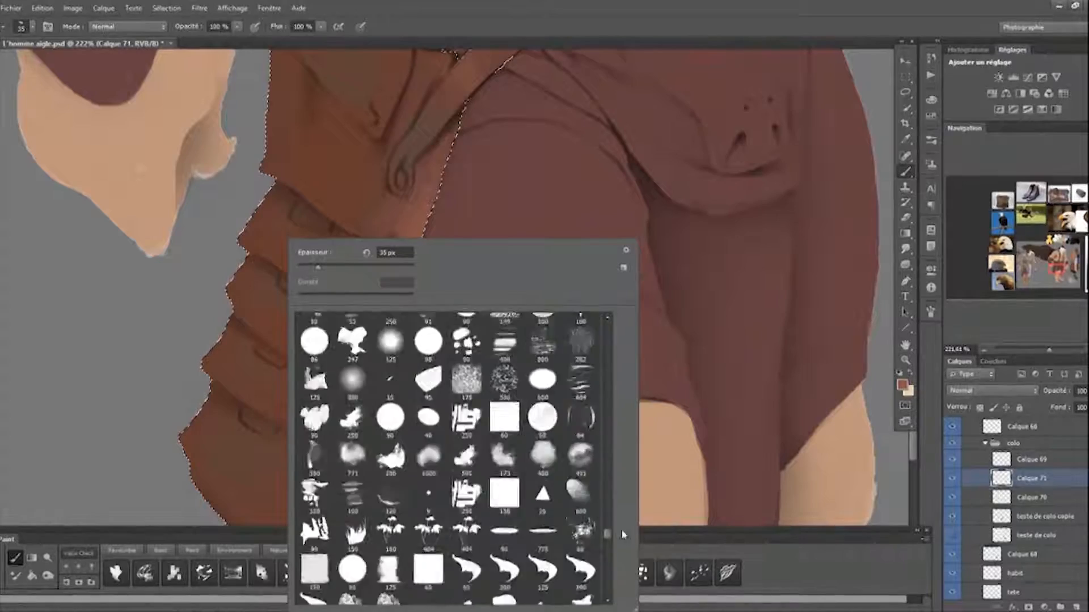
double_click(504, 530)
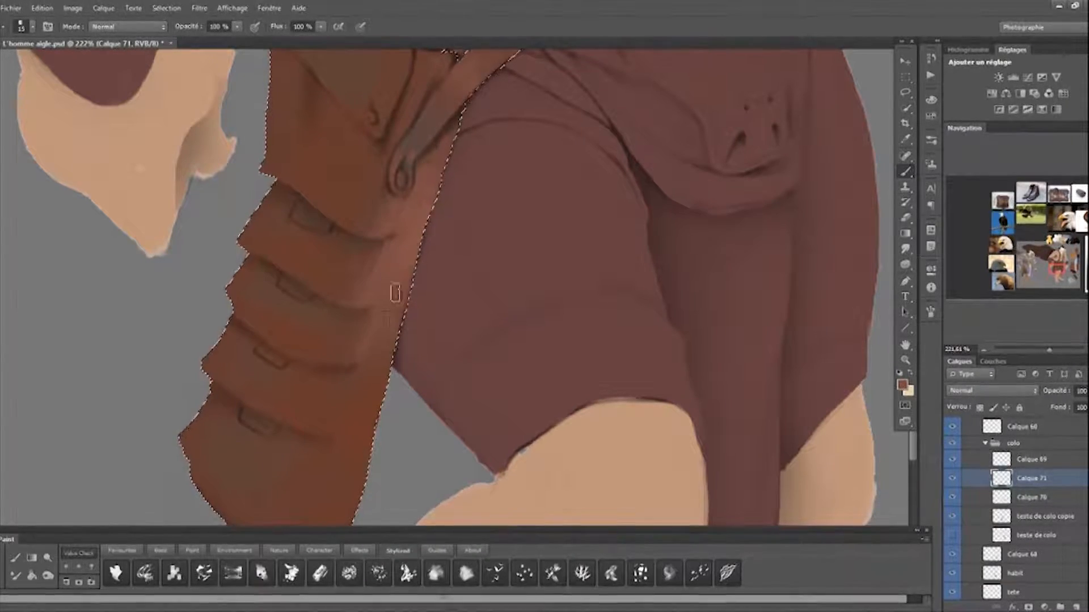
Sample a light greyish pink, paint fine highlights on the flap's hanging strap and soften them
left_click(374, 366, "alt")
scroll(374, 366, "down", 2)
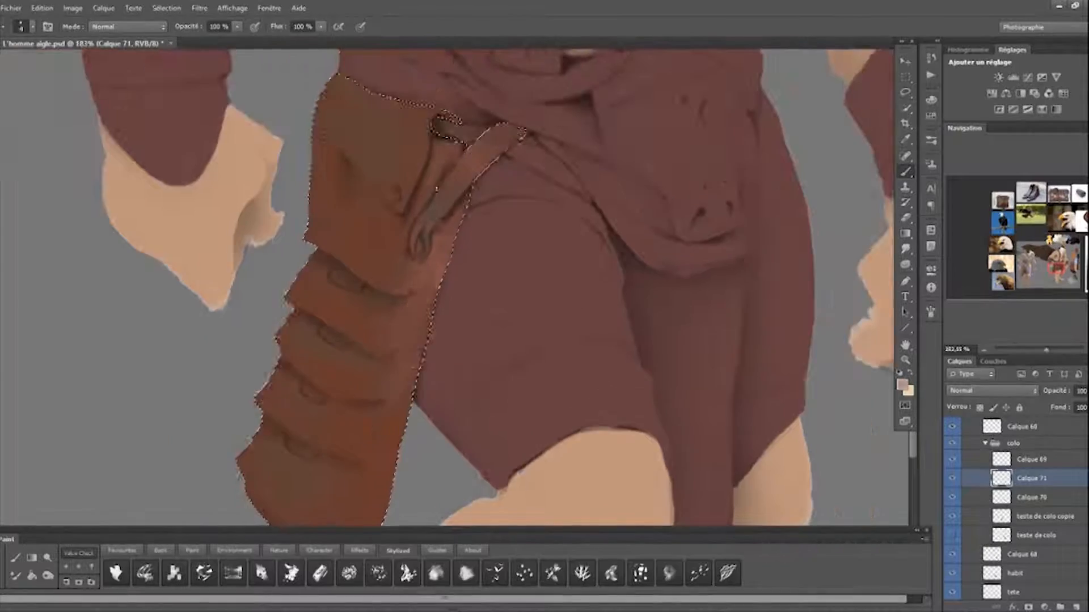
key("bracketleft")
key("bracketleft")
key("bracketleft")
left_click_drag(445, 180, 423, 241)
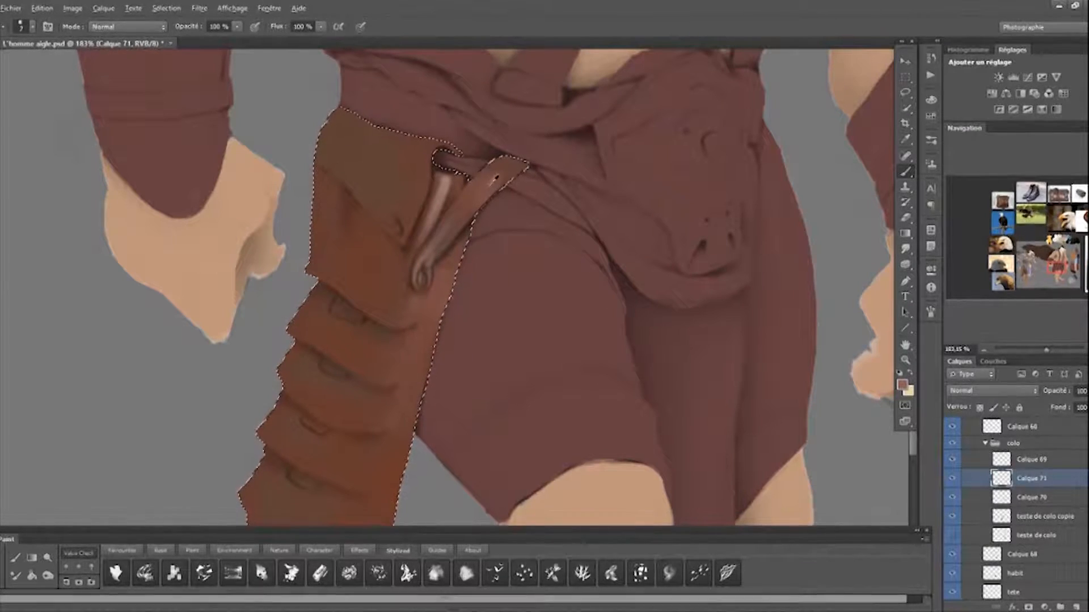
left_click(905, 250)
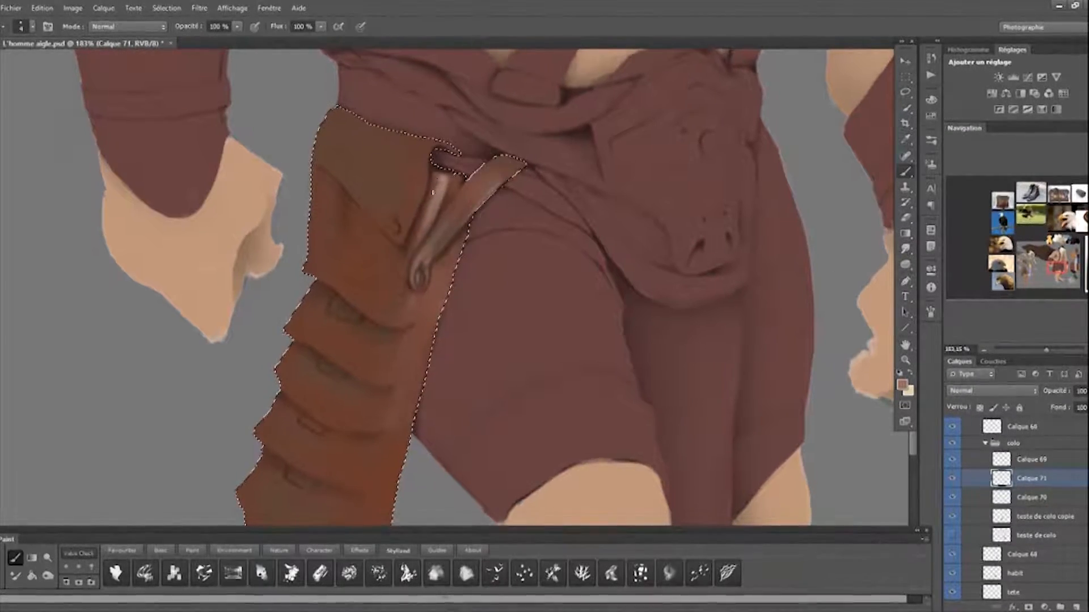
Paint a pale highlight band down the hip flap's inner edge and smudge it into the leather brown
left_click_drag(393, 374, 413, 279)
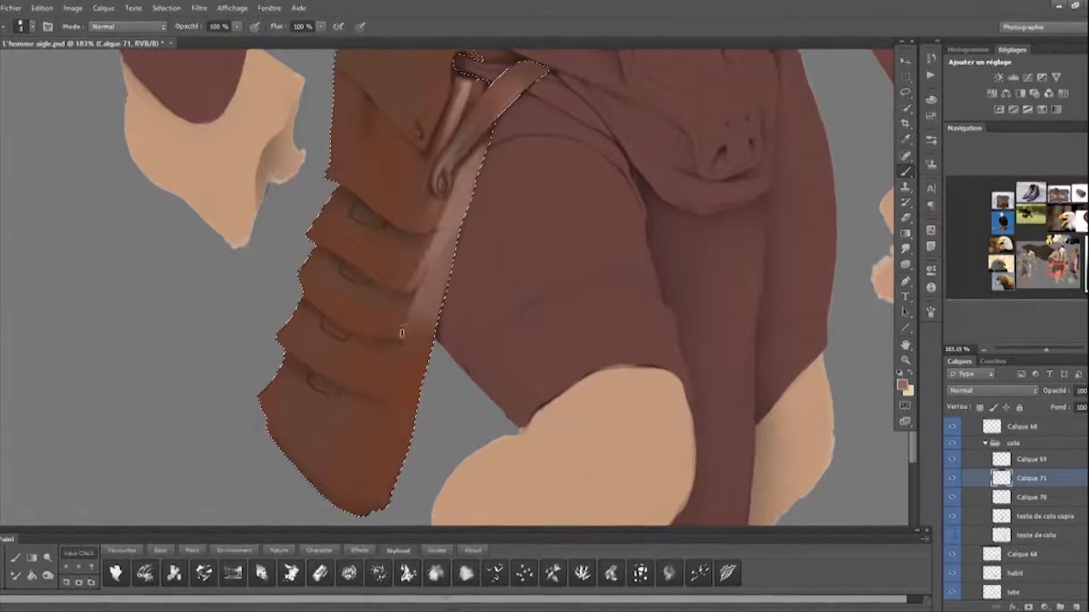
left_click_drag(448, 286, 446, 293)
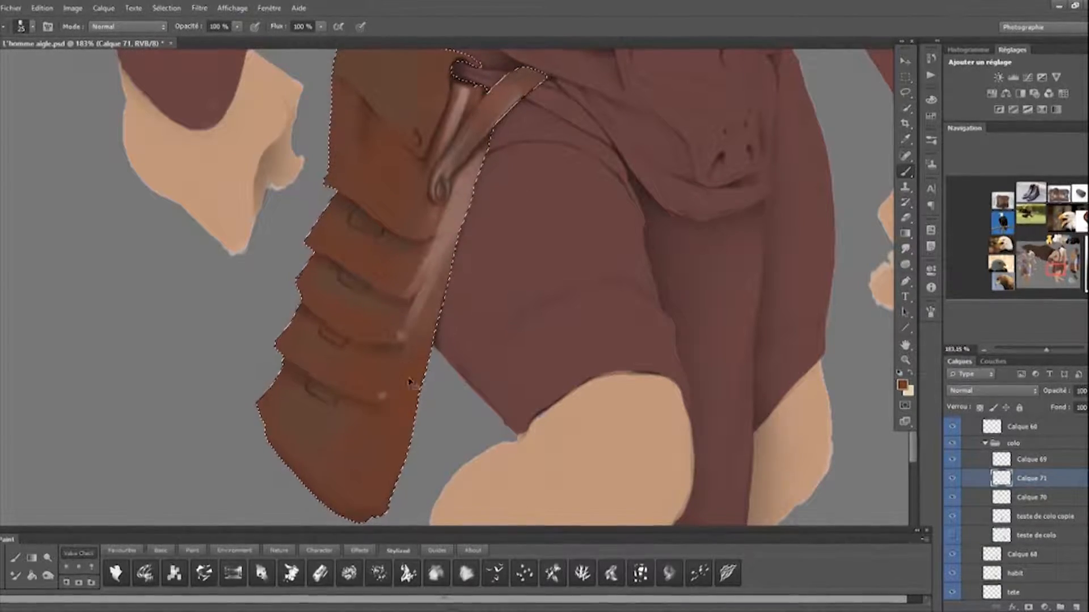
left_click(905, 248)
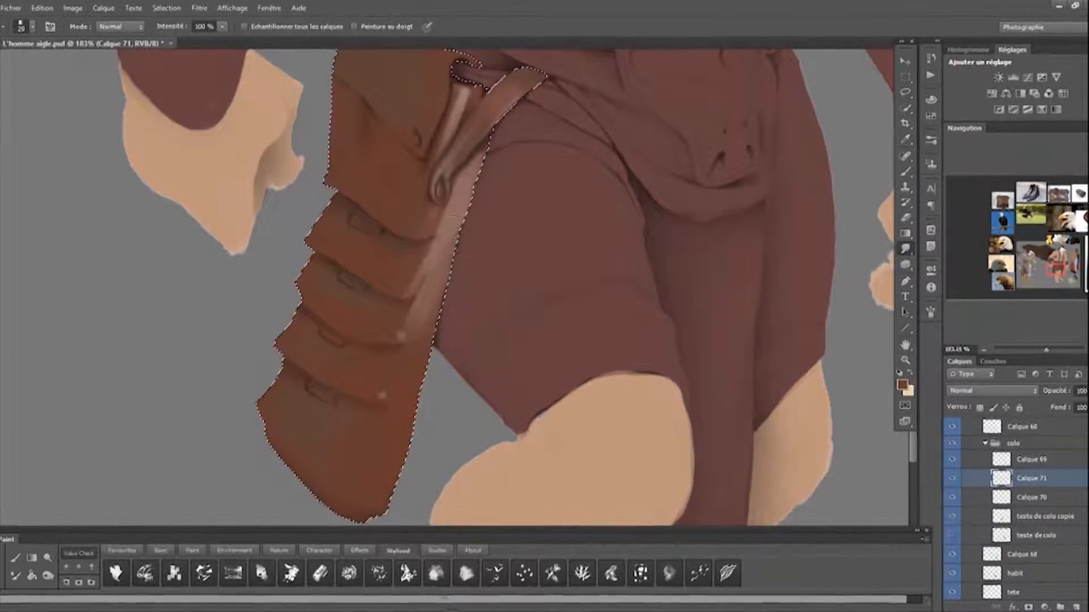
left_click_drag(490, 279, 457, 379)
Sample mauve and brown tones from the flap and refine the light edges of the strap and top fold
key("b")
left_click(399, 313, "alt")
left_click_drag(415, 276, 427, 328)
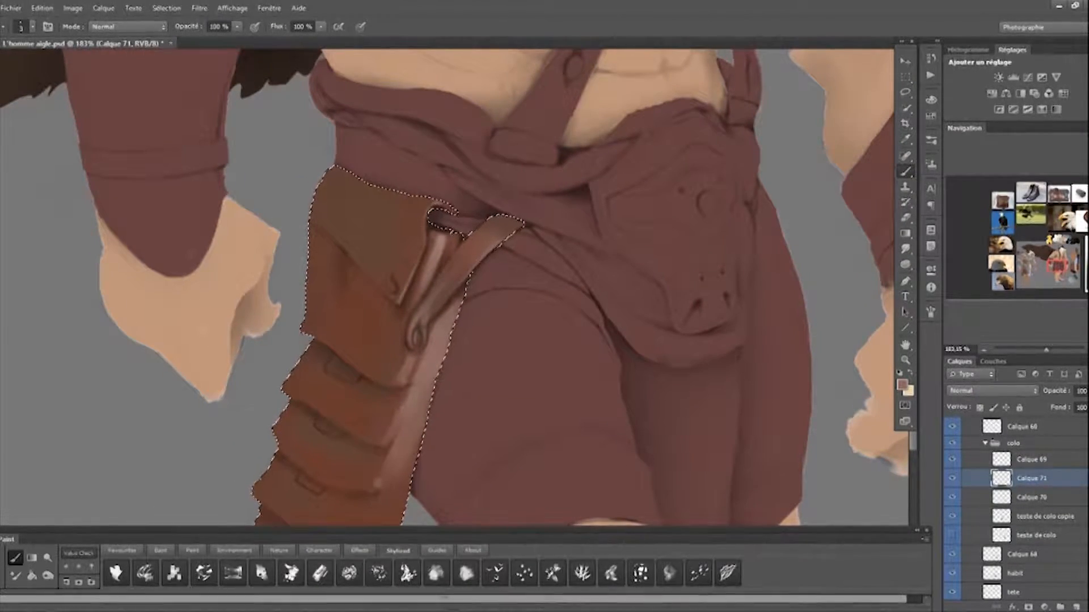
right_click(410, 194)
left_click_drag(374, 185, 425, 200)
mouse_move(326, 454)
left_mouse_down()
mouse_move(333, 280)
mouse_move(340, 456)
left_mouse_up()
left_click(332, 280, "alt")
left_click_drag(425, 246, 406, 270)
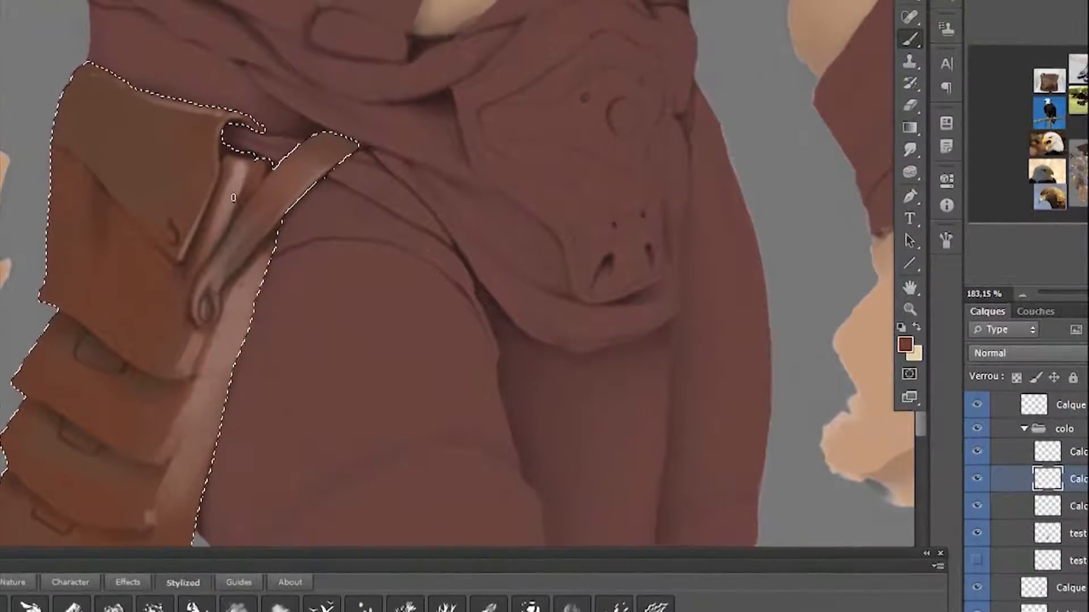
Sample a pale lavender and paint bright highlights on the strap, its loop and the top fold's rim
left_click_drag(234, 197, 129, 120)
mouse_move(873, 80)
left_mouse_down()
mouse_move(11, 114)
mouse_move(862, 99)
left_mouse_up()
left_click(596, 68, "alt")
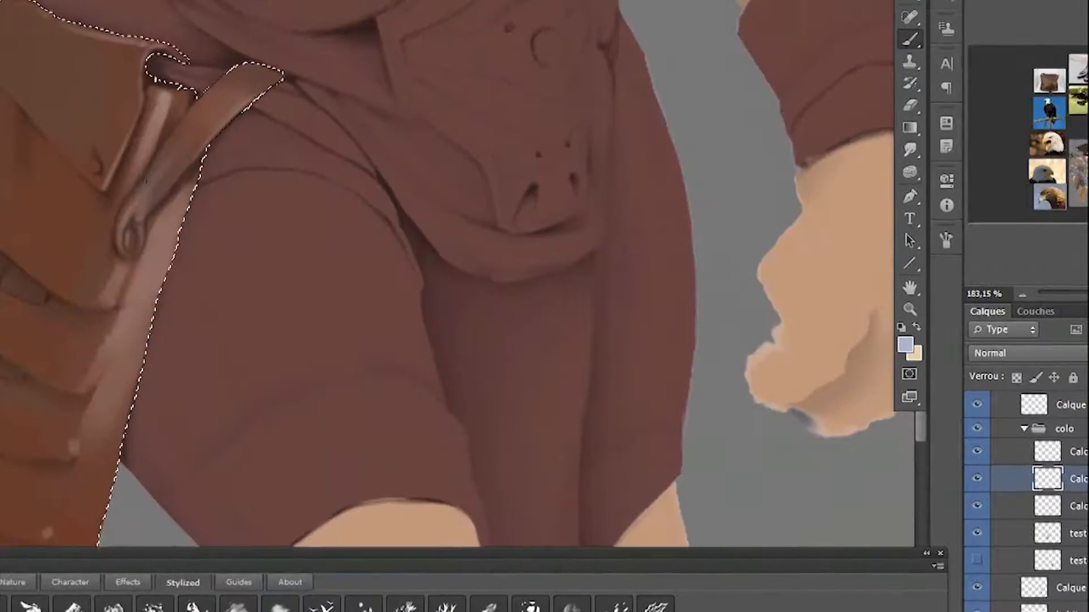
left_click_drag(223, 126, 246, 103)
left_click_drag(118, 293, 125, 279)
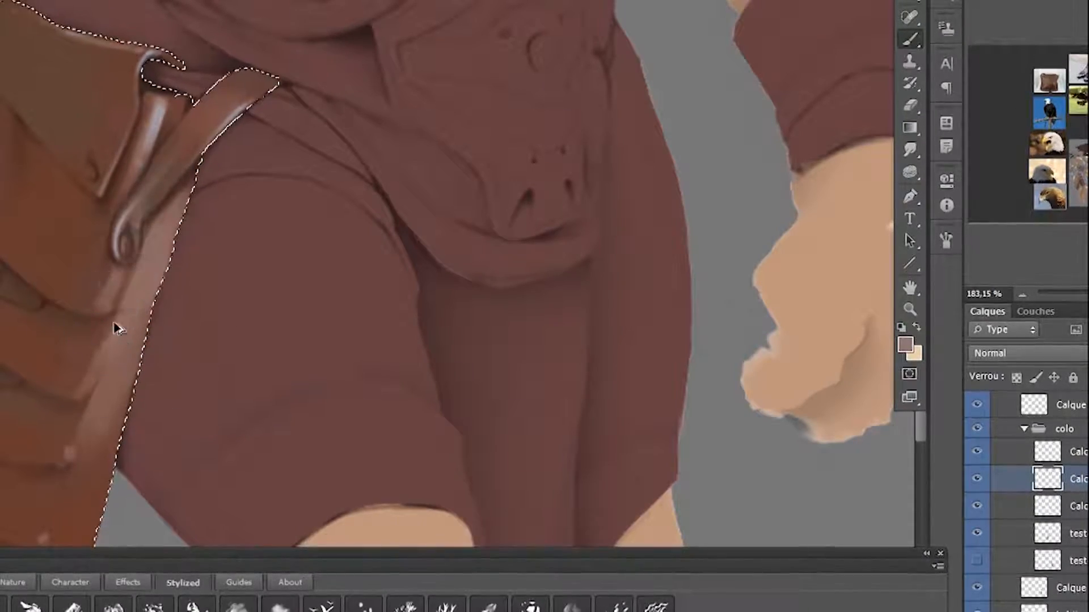
Strengthen the muted mauve sheen along the flap's inner edge and blend it with the Smudge tool
left_click_drag(116, 404, 138, 295)
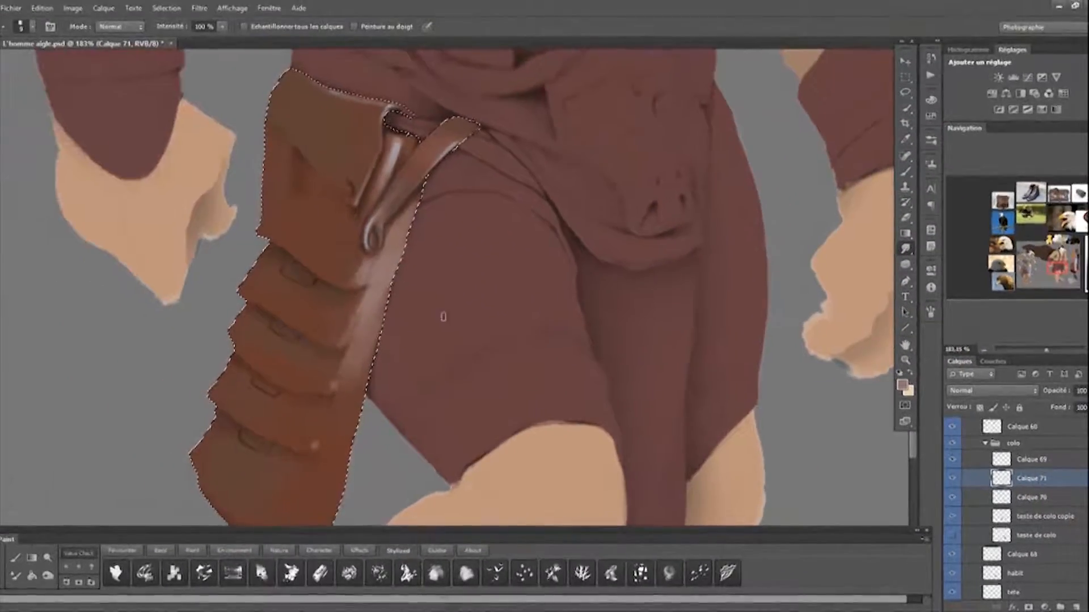
left_click_drag(245, 245, 165, 246)
left_click_drag(281, 313, 226, 376)
left_click_drag(428, 406, 322, 418)
mouse_move(258, 379)
left_mouse_down()
mouse_move(397, 406)
mouse_move(476, 406)
left_mouse_up()
Sample a dark brown and shade the flap's lower inner side beside the pleats
key("b")
left_click(326, 245, "alt")
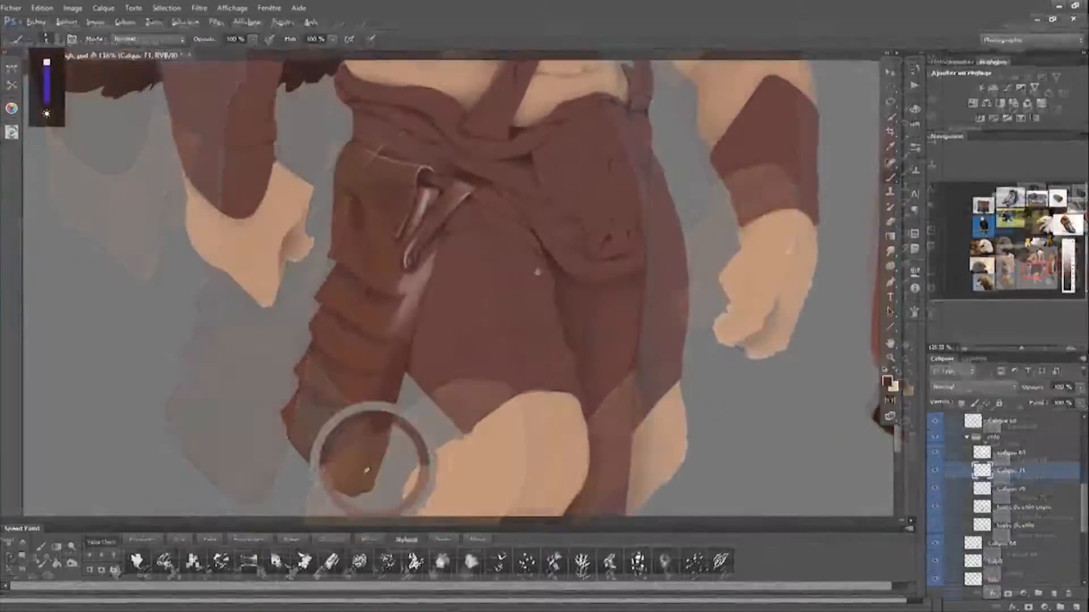
left_click_drag(416, 366, 453, 366)
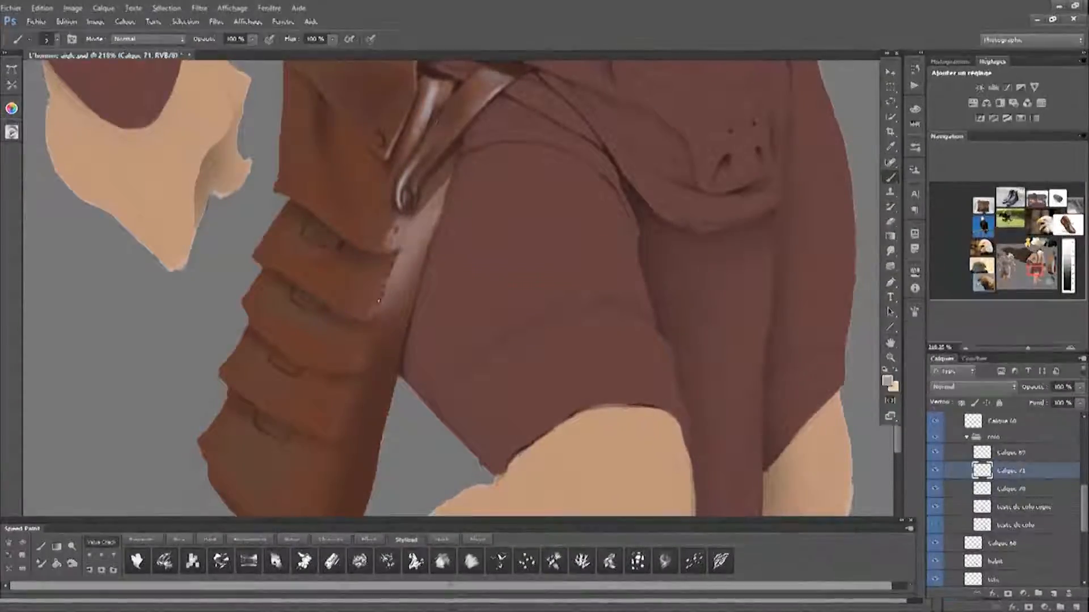
left_click_drag(454, 379, 332, 389)
Sample a greyish mauve and paint the small tabs on the hip flap's four lower pleats
left_click(332, 388, "alt")
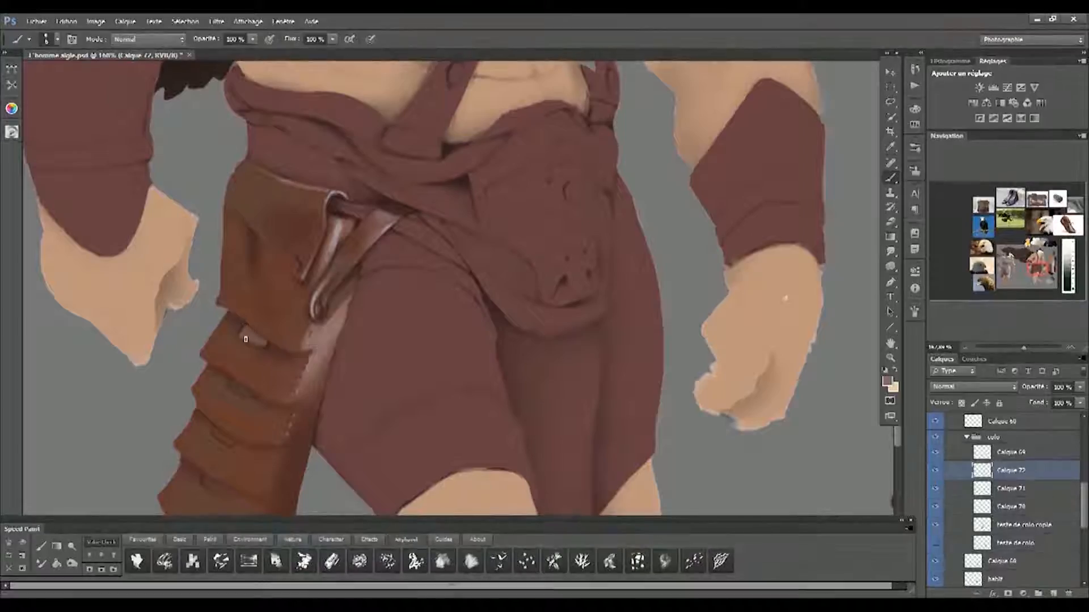
left_click_drag(263, 344, 328, 268)
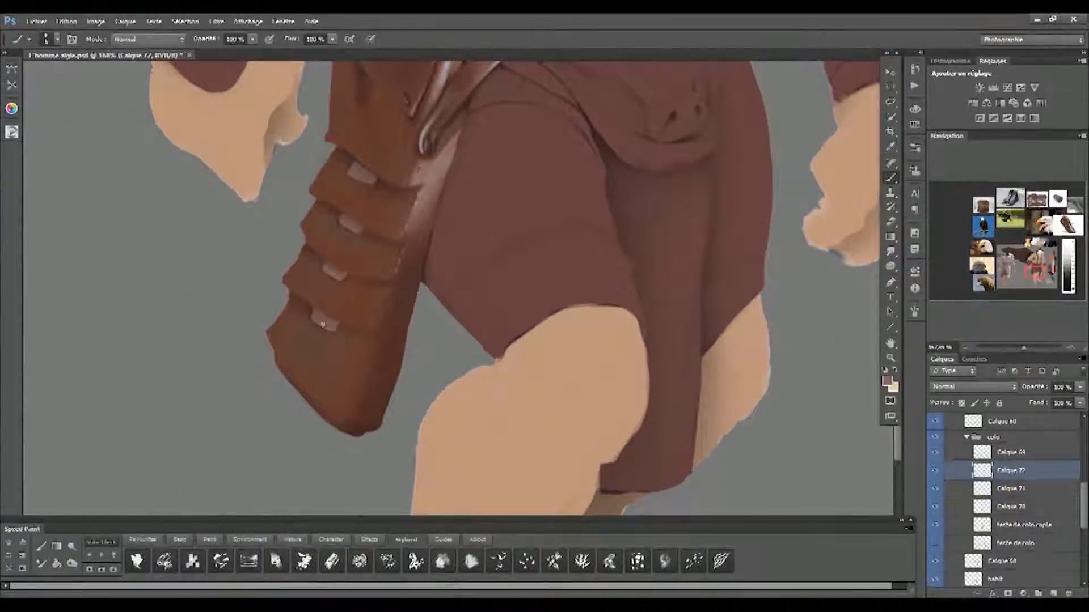
left_click_drag(395, 87, 312, 208)
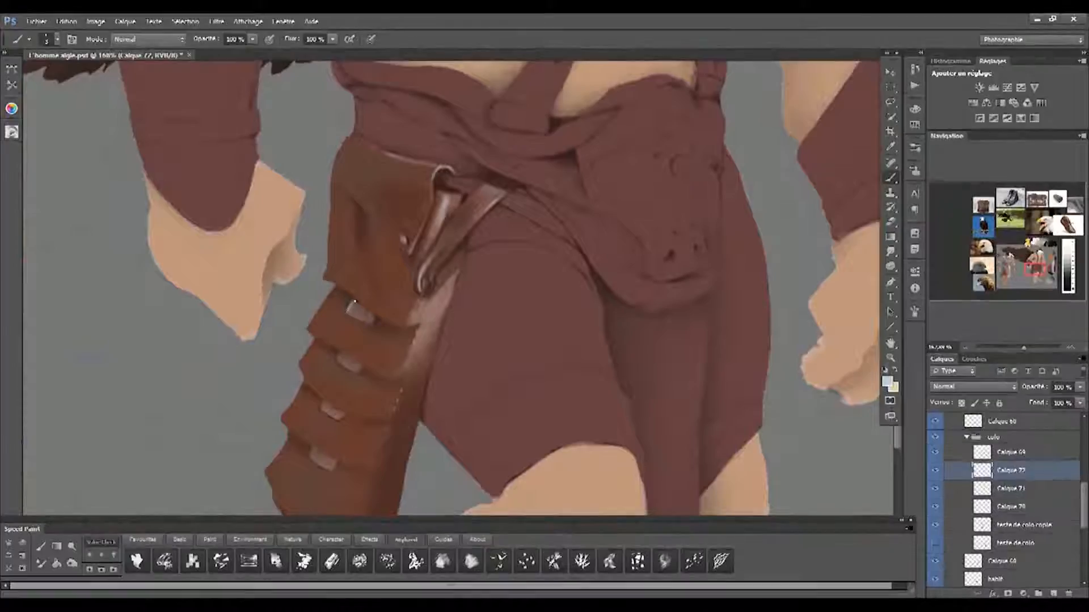
Add pale blue highlights and mauve shading to the four tabs on the flap's pleats
left_click_drag(337, 361, 386, 260)
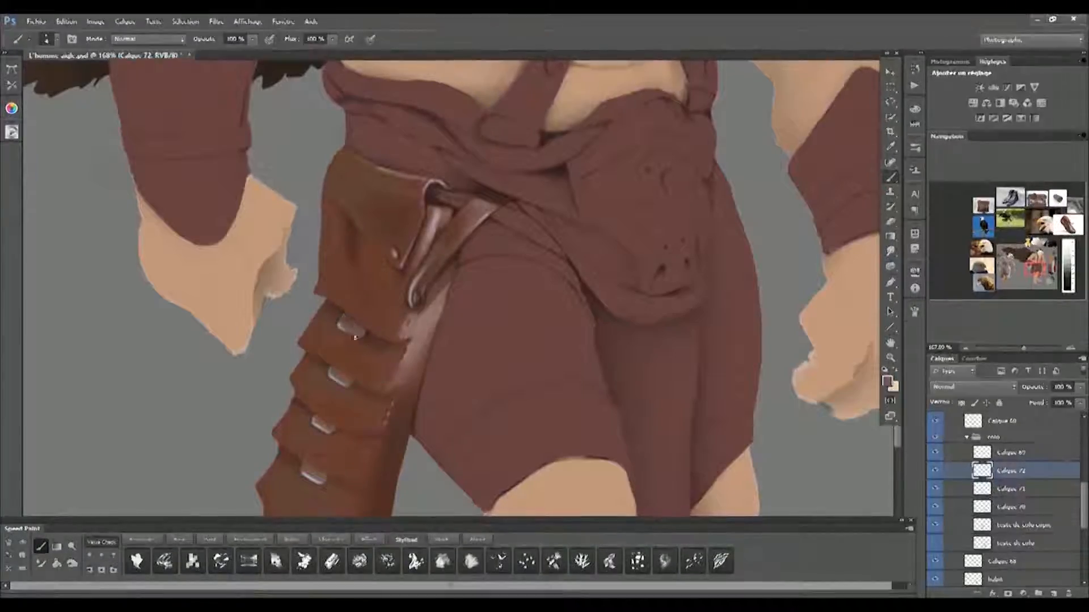
left_click_drag(338, 395, 335, 347)
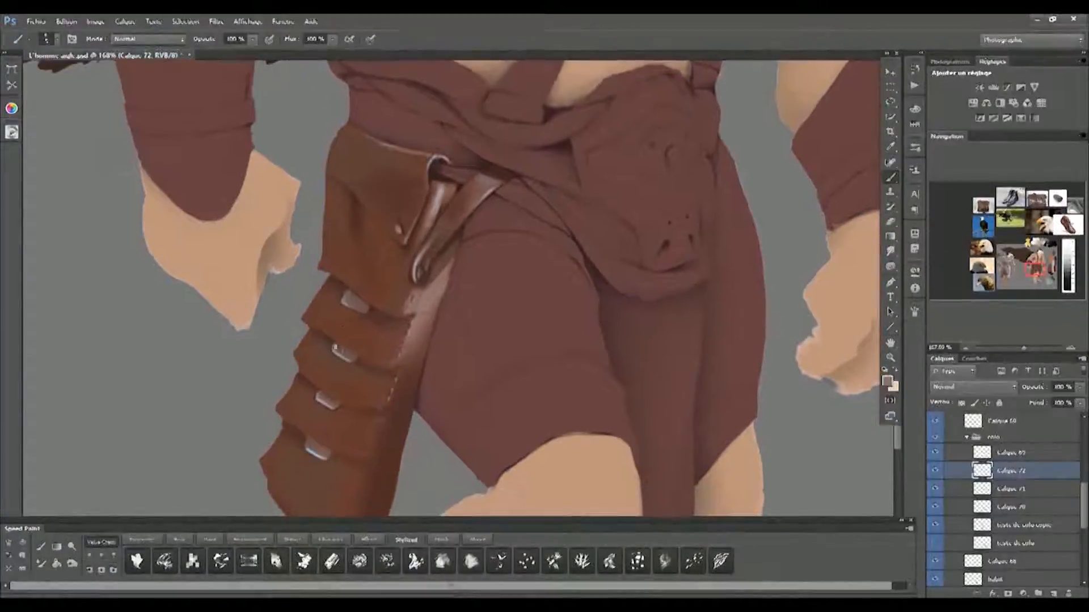
scroll(396, 231, "up", 5)
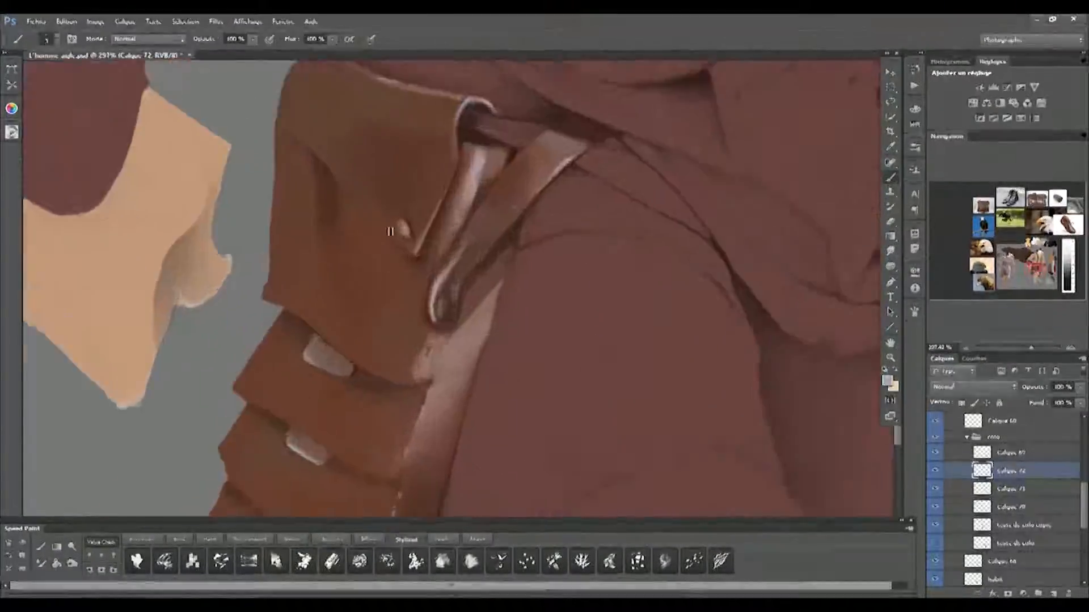
Enlarge the brush and block in both forearm bracers with rust brown
scroll(414, 237, "down", 8)
left_click_drag(376, 263, 321, 338)
left_click_drag(377, 215, 410, 287)
left_click_drag(351, 381, 396, 321)
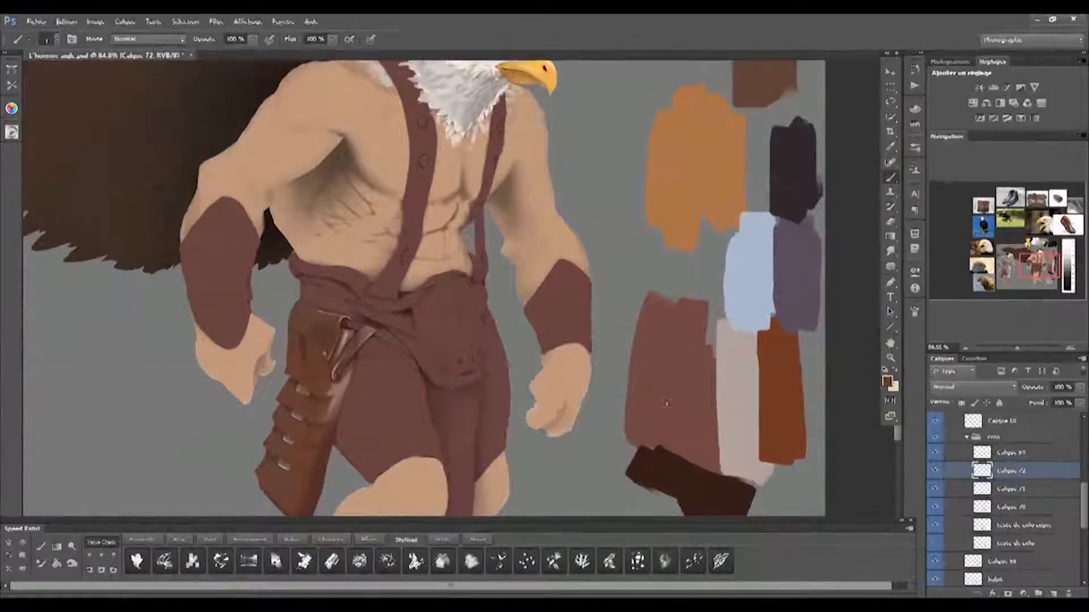
left_click_drag(660, 415, 645, 391)
key("bracketright")
key("bracketright")
left_click_drag(535, 307, 595, 286)
mouse_move(204, 190)
left_mouse_down()
mouse_move(165, 227)
mouse_move(221, 306)
left_mouse_up()
left_click_drag(325, 449, 348, 393)
Sample a darker brown and shade one side of both forearm bracers with a larger brush, undoing the last stroke
left_click(334, 397, "alt")
mouse_move(569, 196)
left_mouse_down()
mouse_move(564, 294)
mouse_move(580, 193)
left_mouse_up()
left_click_drag(316, 360, 350, 414)
key("bracketright")
key("bracketright")
left_click_drag(240, 379, 250, 435)
key("bracketright")
mouse_move(267, 243)
left_mouse_down()
mouse_move(277, 438)
mouse_move(239, 409)
left_mouse_up()
key("ctrl+z")
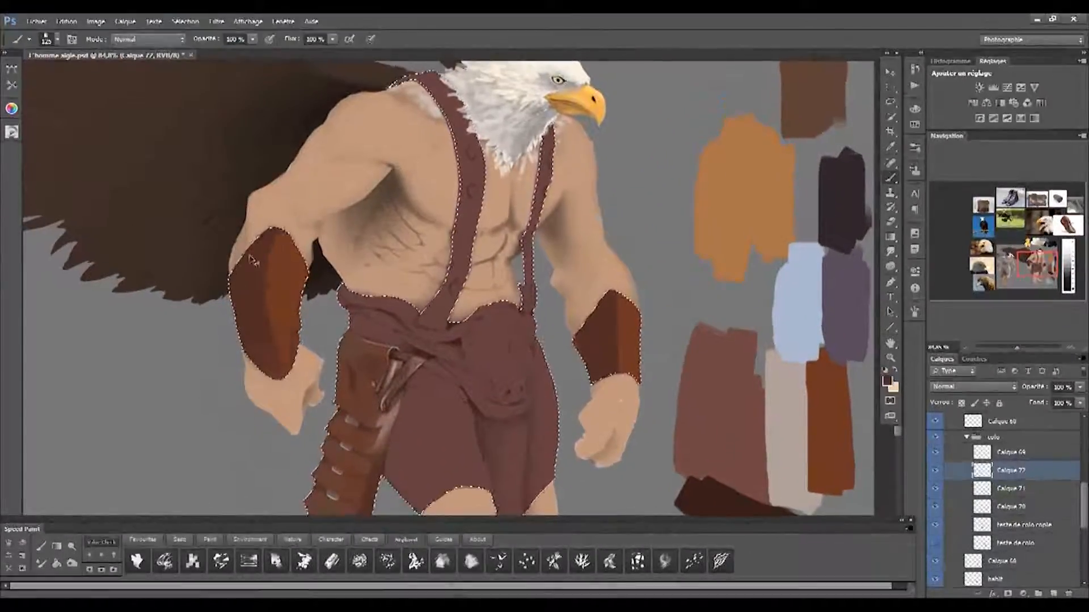
Smudge the boundary between the dark and rust browns on both forearm bracers
left_click(889, 251)
left_click_drag(277, 255, 282, 360)
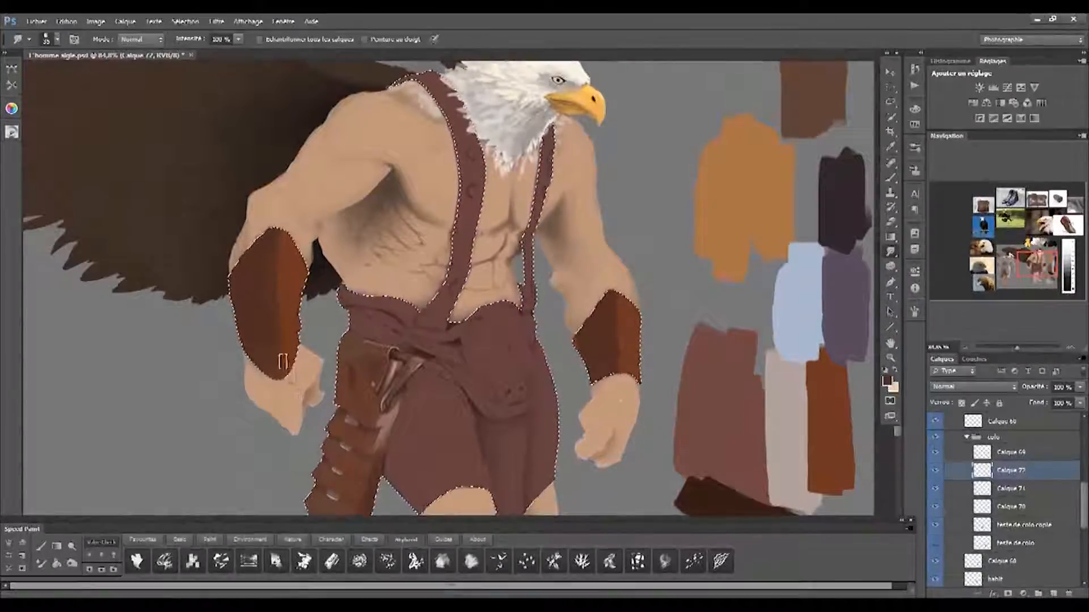
left_click_drag(615, 306, 610, 385)
Brush over the transition between the dark and rust browns on both forearm bracers, adjusting the brush size
key("b")
left_click_drag(420, 420, 417, 325)
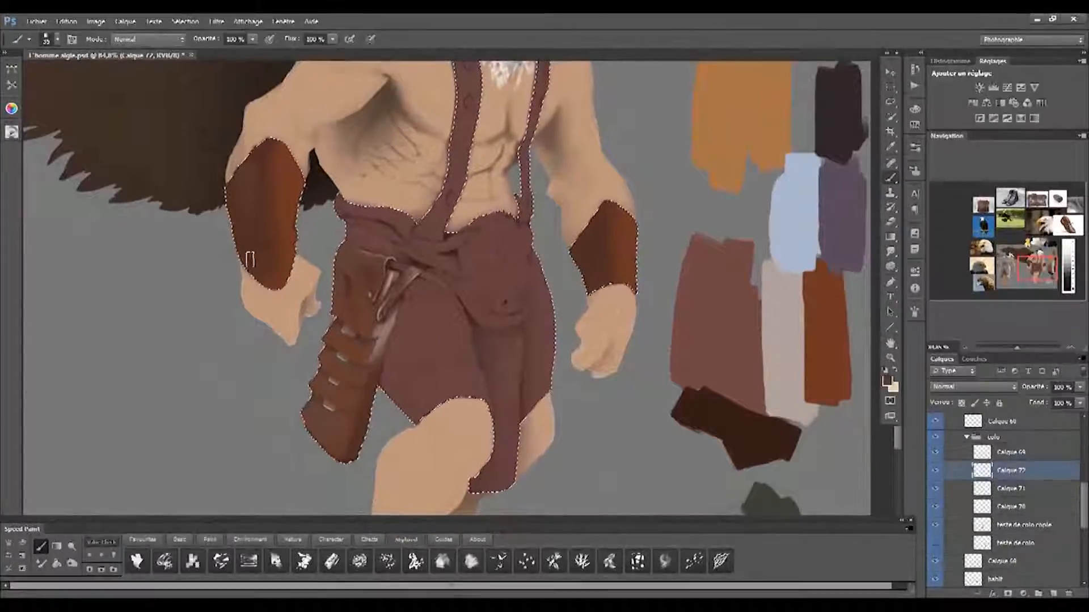
left_click_drag(585, 295, 610, 338)
key("bracketright")
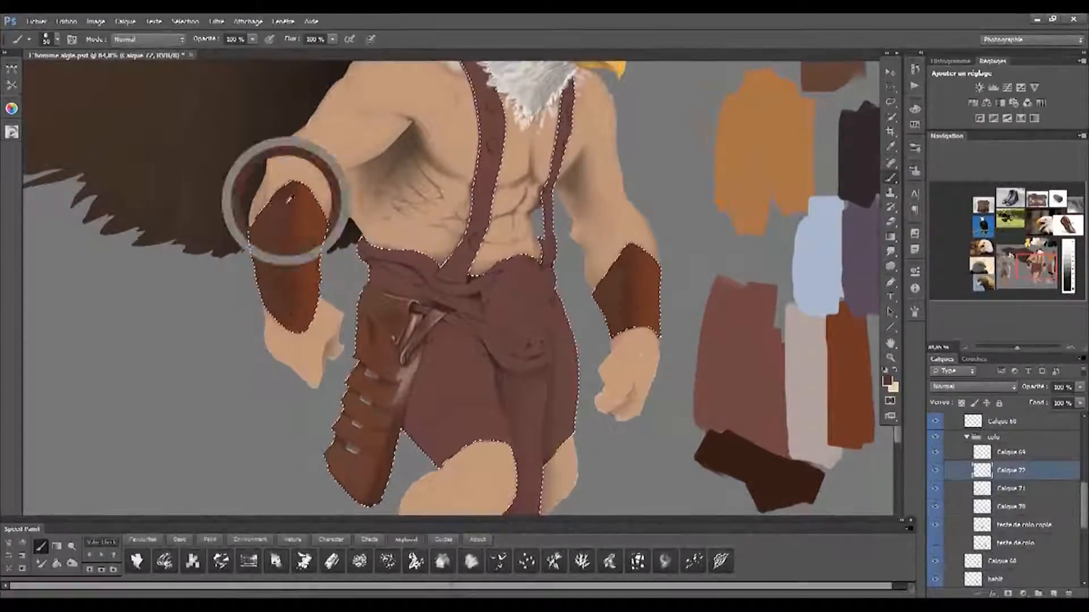
mouse_move(386, 381)
left_mouse_down()
mouse_move(329, 367)
mouse_move(315, 423)
left_mouse_up()
key("bracketleft")
key("bracketleft")
key("bracketleft")
key("bracketleft")
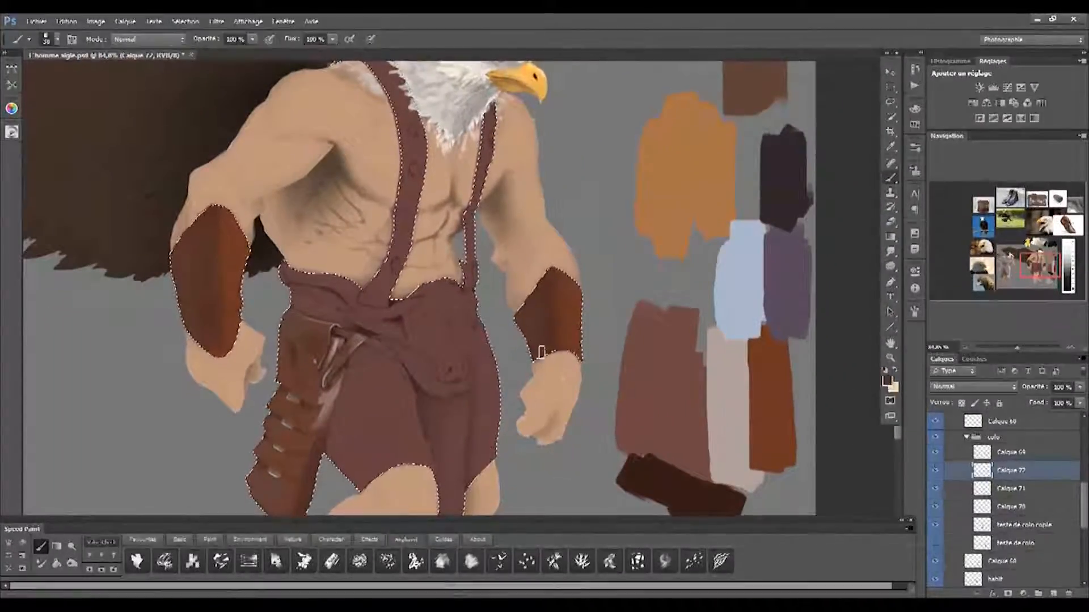
left_click_drag(544, 325, 518, 267)
Switch to the Favourites brush set and work sampled browns into the forearm bracers
left_click(179, 540)
left_click(161, 544)
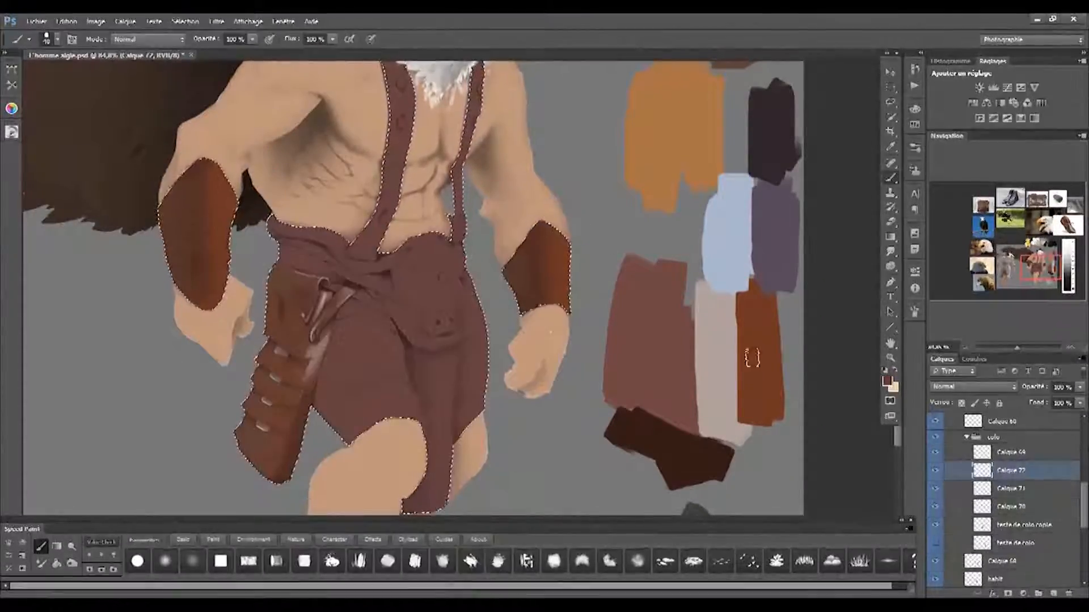
left_click(689, 153, "alt")
left_click_drag(689, 153, 608, 249)
left_click(665, 118, "alt")
left_click_drag(665, 118, 818, 34)
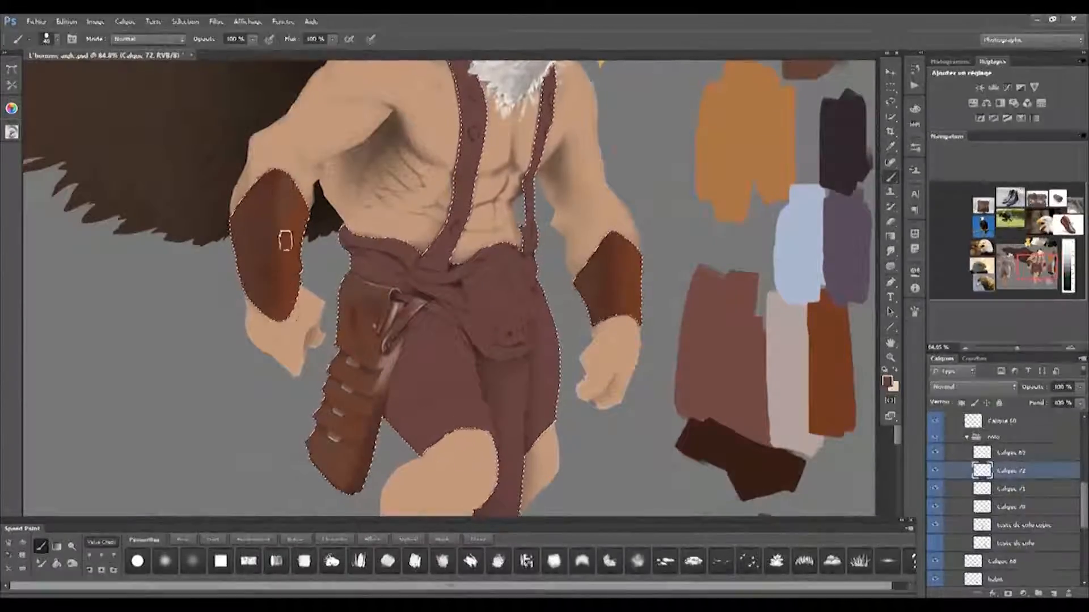
Sample another colour for the bracers and choose a textured brush preset
left_click(401, 442, "alt")
mouse_move(537, 333)
left_mouse_down()
mouse_move(534, 267)
mouse_move(511, 290)
left_mouse_up()
right_click(491, 295)
left_click_drag(794, 338, 795, 499)
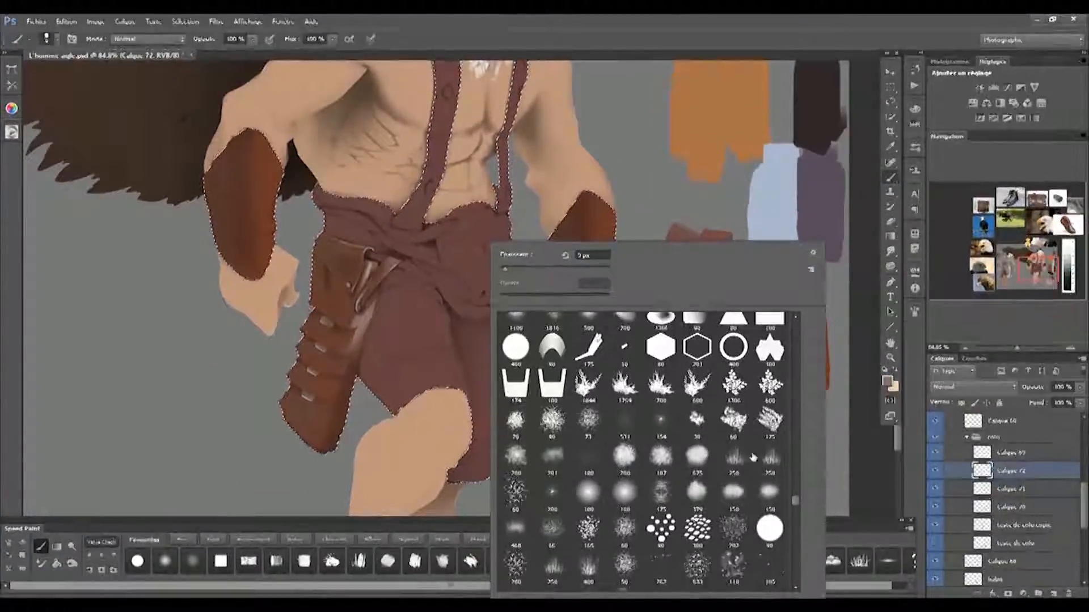
double_click(734, 418)
Lasso both forearm bracers on Calque 72 and split them off onto a new layer
left_click(934, 470)
left_click(935, 471)
key("l")
left_click_drag(615, 173, 655, 202)
left_click_drag(200, 271, 300, 201)
right_click(255, 206)
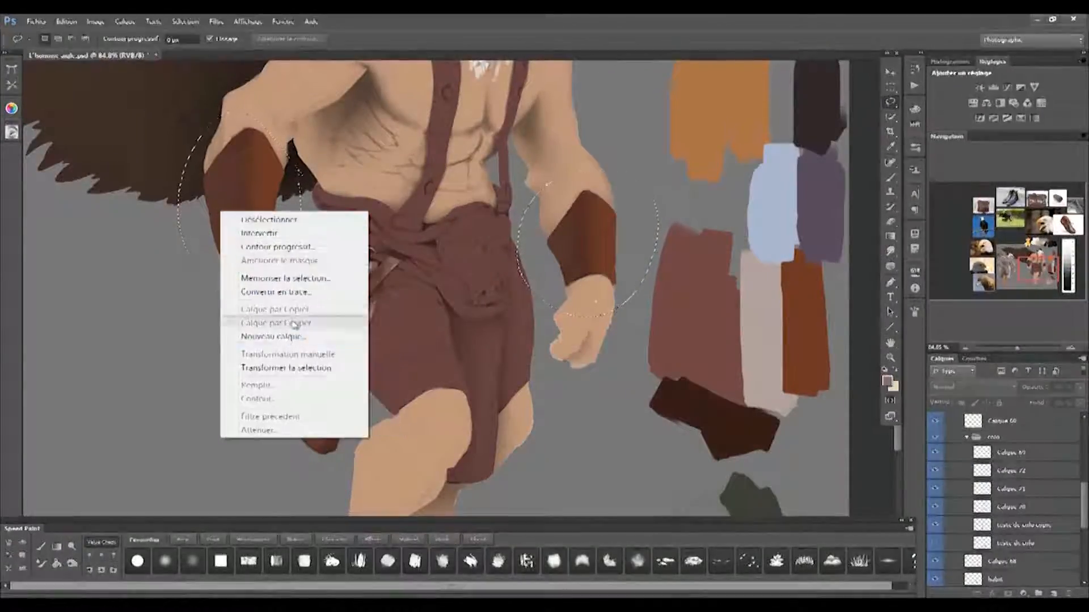
right_click(249, 187)
left_click(323, 284)
Rename the new bracer layer "bras" and the Calque 71 layer "Saccoche"
double_click(1011, 470)
type("bras")
key("Tab")
key("Tab")
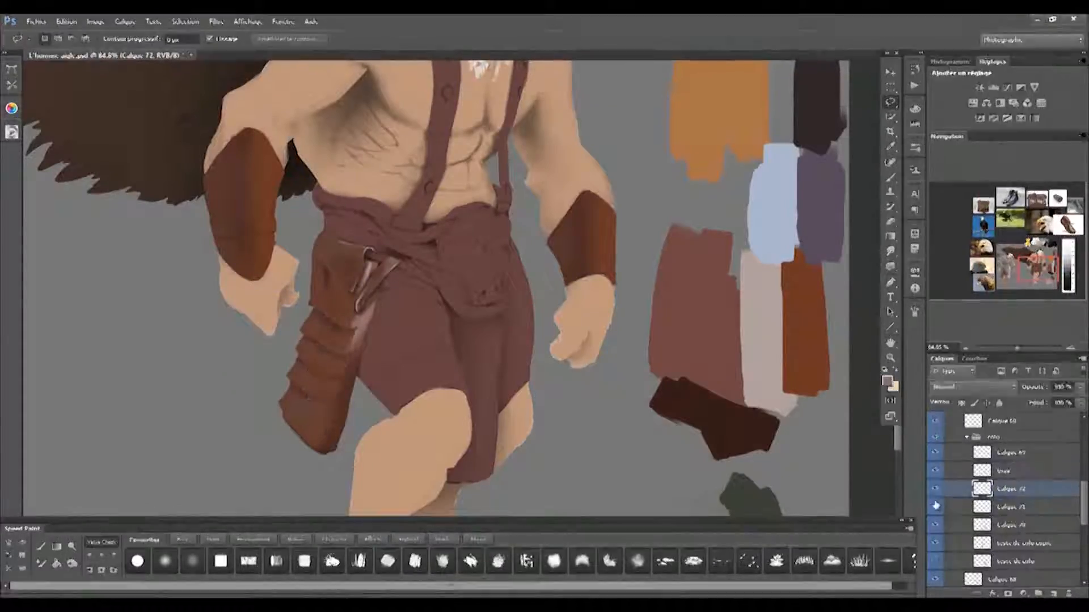
type("bas")
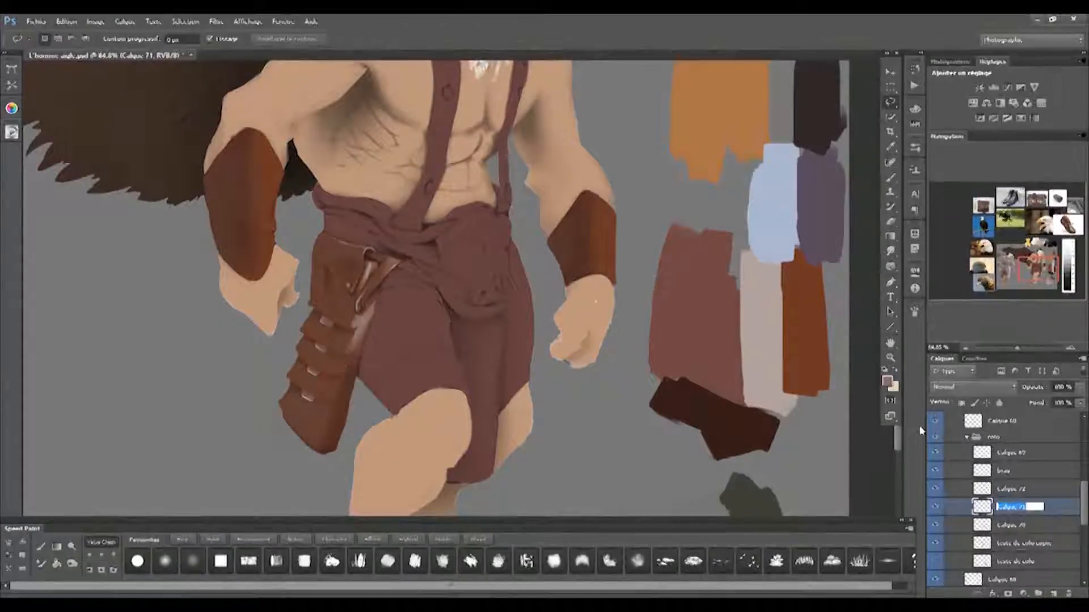
type("oche")
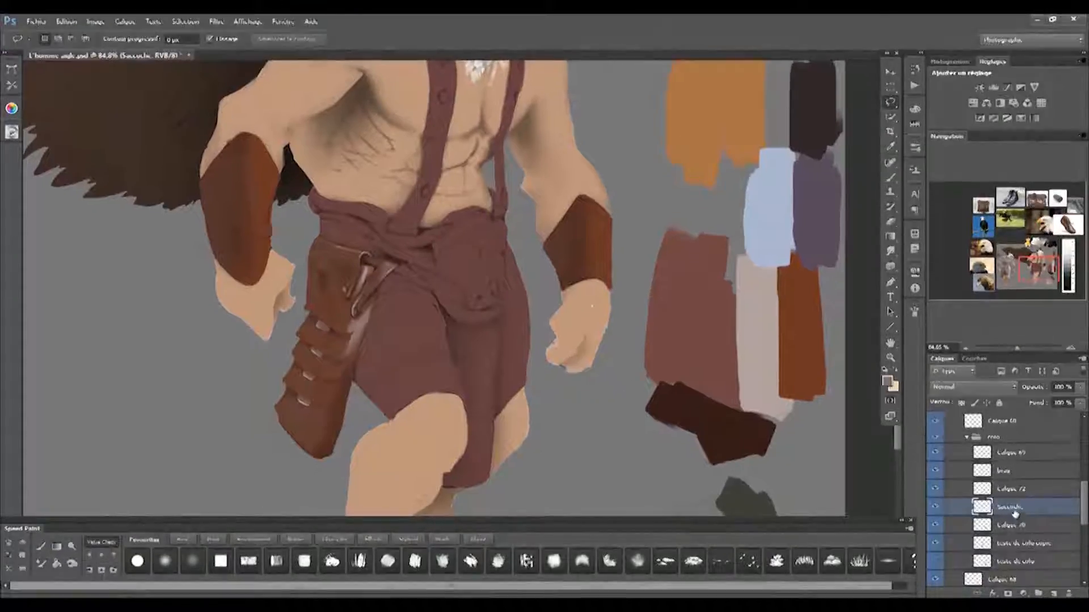
key("Return")
Try a stroke with a larger brush on the bras layer and undo it
key("b")
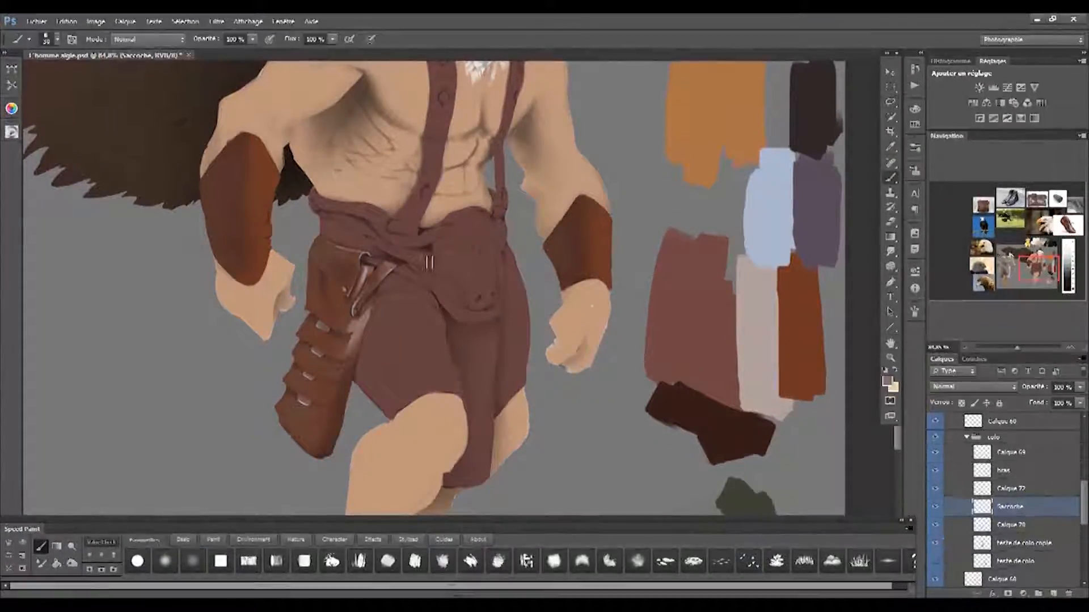
left_click_drag(849, 372, 850, 399)
left_click(986, 488)
left_click(935, 489)
left_click(935, 488)
left_click(986, 470)
key("bracketright")
left_click_drag(591, 231, 600, 268)
key("ctrl+z")
Load the habit layer's outline as a selection and lay a first highlight on a bracer in the bras layer
scroll(1003, 578, "down", 3)
left_click(996, 548, "ctrl")
left_click(973, 548, "ctrl")
left_click(1004, 422)
key("bracketright")
key("ctrl+z")
left_click_drag(608, 175, 580, 154)
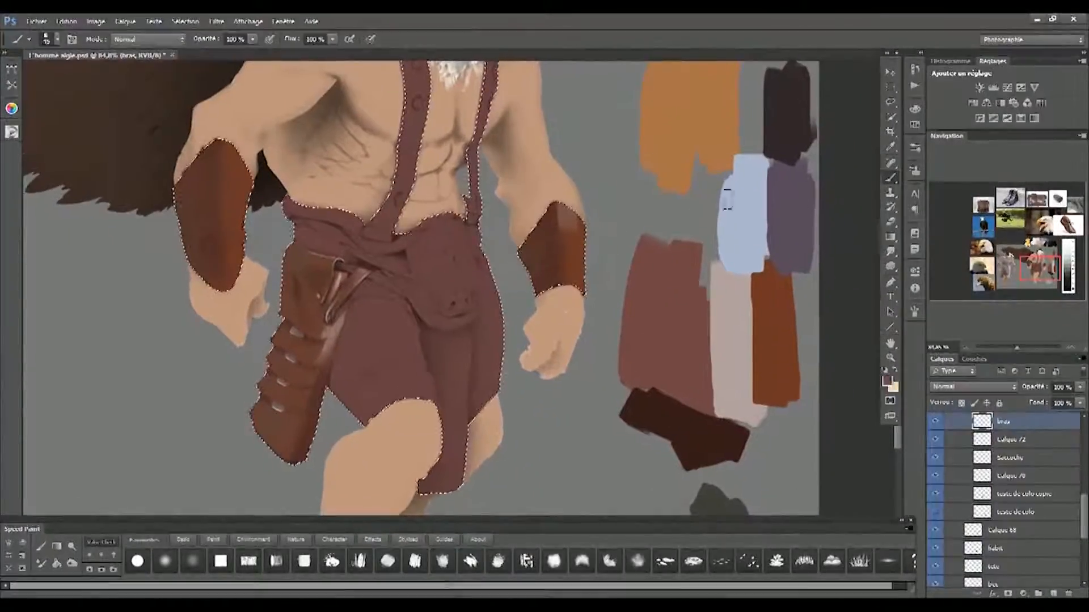
Sample the purple swatch and paint broad vertical highlights on both forearm bracers with a larger brush
left_click(778, 201, "alt")
key("bracketright")
left_click_drag(558, 211, 559, 315)
left_click_drag(418, 291, 447, 313)
left_click_drag(243, 170, 248, 300)
Undo the last two strokes and repaint the purple highlight down the bracer beside the hip pouch
key("r")
key("b")
key("ctrl+alt+z")
key("ctrl+alt+z")
left_click_drag(238, 189, 255, 309)
mouse_move(314, 169)
left_mouse_down()
mouse_move(307, 263)
mouse_move(307, 217)
left_mouse_up()
Sample a new tone and add small leather highlights to the bracers with a much smaller brush
left_click(653, 348, "alt")
key("bracketleft")
key("bracketleft")
key("bracketleft")
key("bracketleft")
key("bracketleft")
key("r")
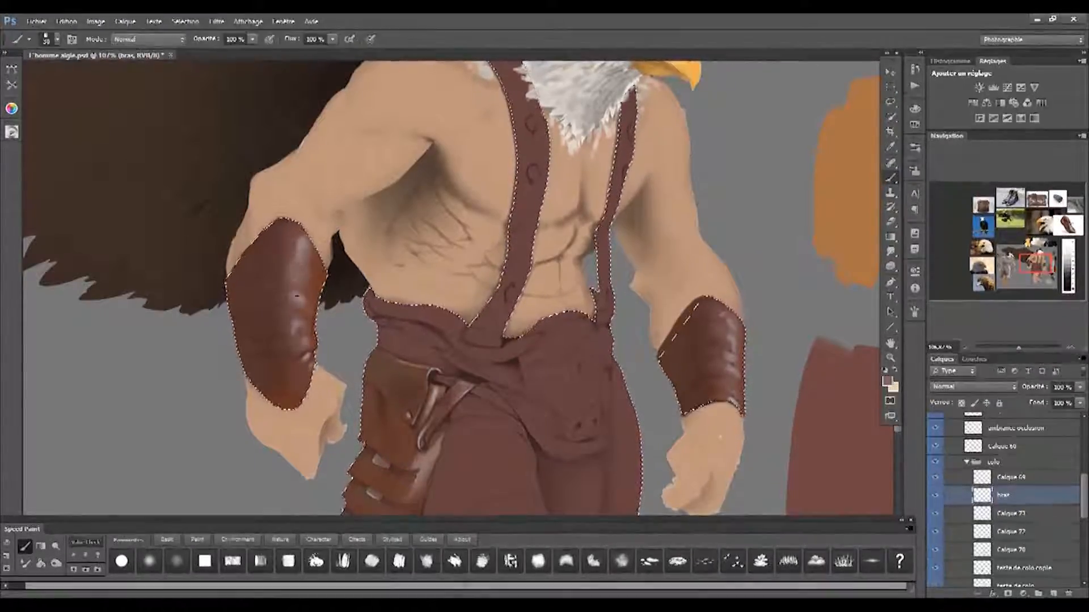
mouse_move(291, 246)
left_mouse_down()
mouse_move(287, 262)
mouse_move(298, 250)
mouse_move(221, 289)
mouse_move(298, 289)
left_mouse_up()
Soften the bracers' highlights with a soft round eraser
key("e")
left_click(149, 561)
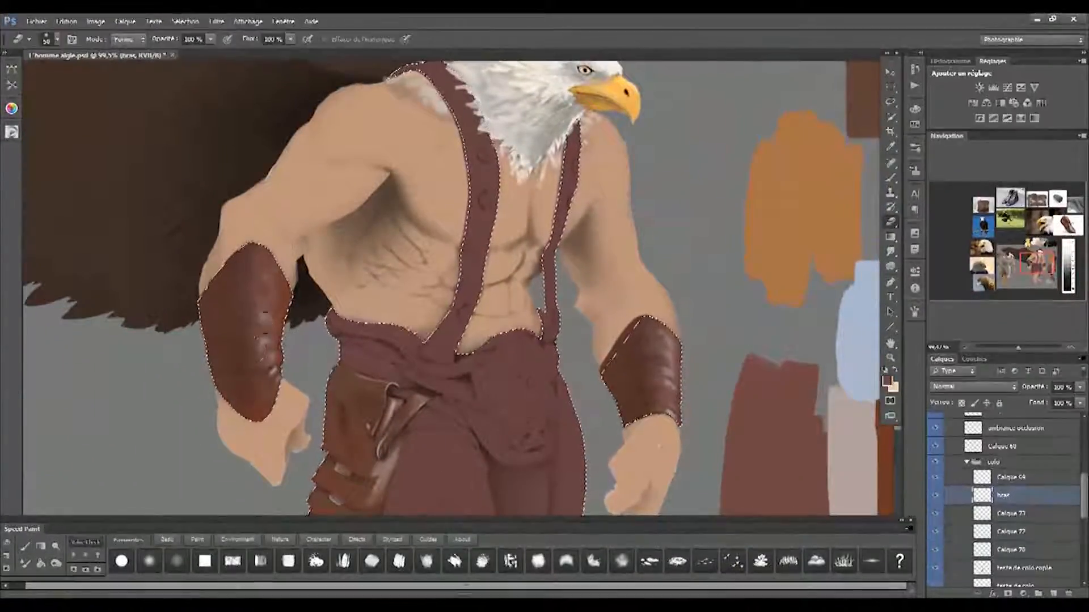
left_click_drag(353, 451, 315, 410)
Create a new layer above bras and sample the dark brown swatch for the bracer studs
key("b")
key("ctrl+shift+alt+n")
left_click_drag(198, 278, 241, 277)
left_click_drag(397, 431, 363, 261)
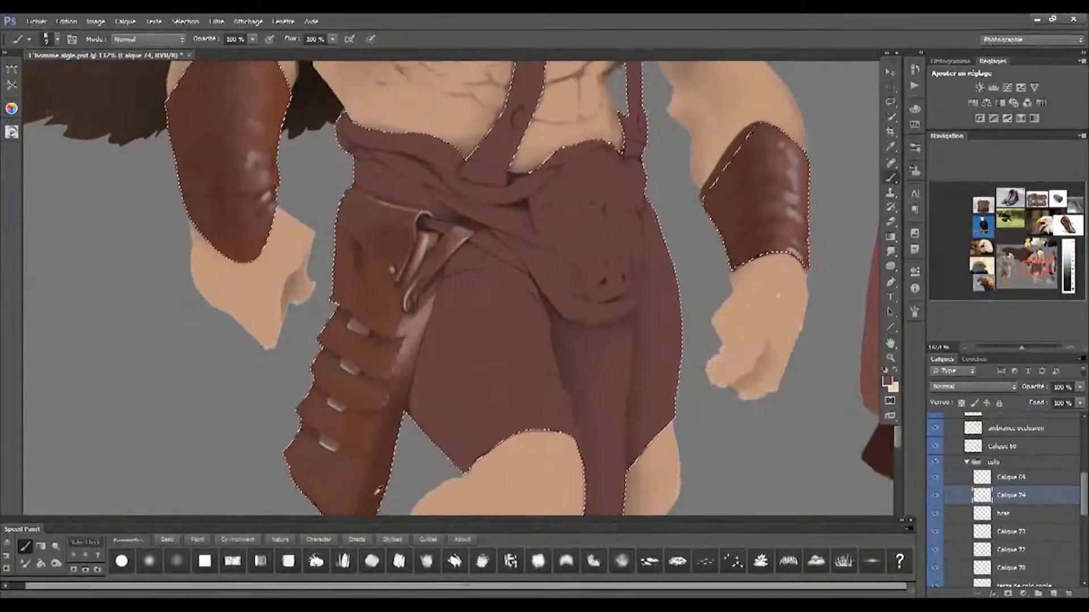
left_click_drag(652, 408, 434, 380)
left_click(696, 393, "alt")
left_click_drag(560, 253, 839, 429)
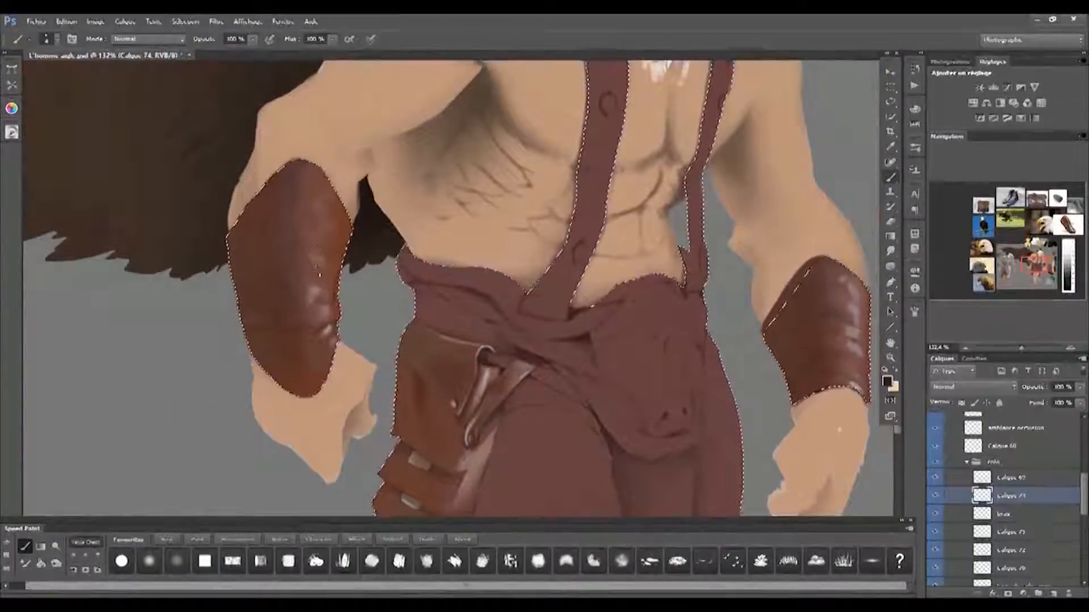
Dot two columns of dark studs up the bracer beside the hip pouch
left_click(318, 245)
left_click(323, 224)
left_click(326, 204)
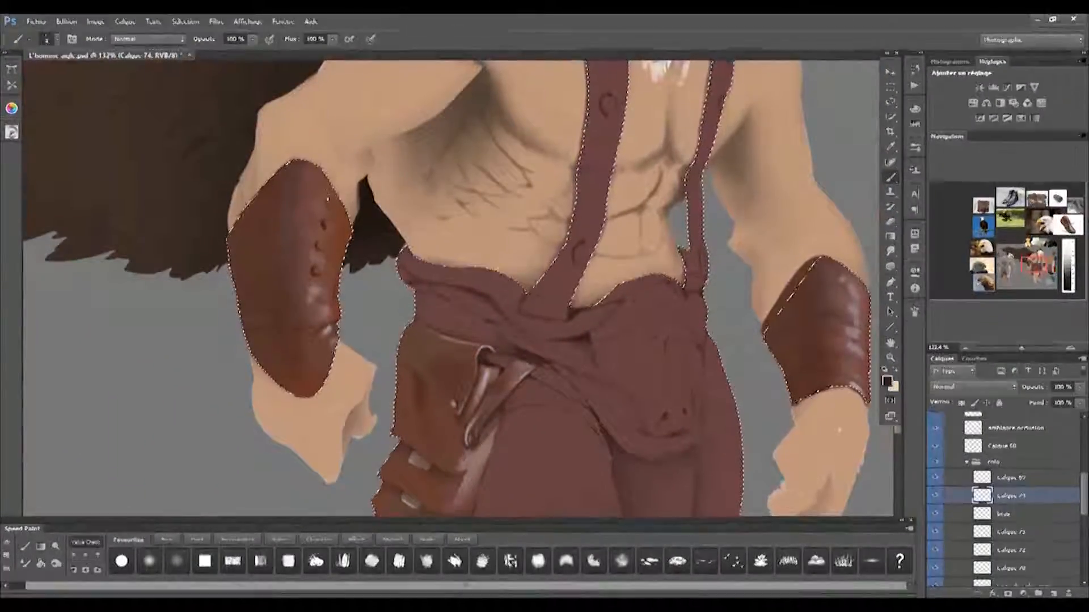
left_click(295, 257)
left_click(297, 228)
left_click(301, 202)
left_click(303, 177)
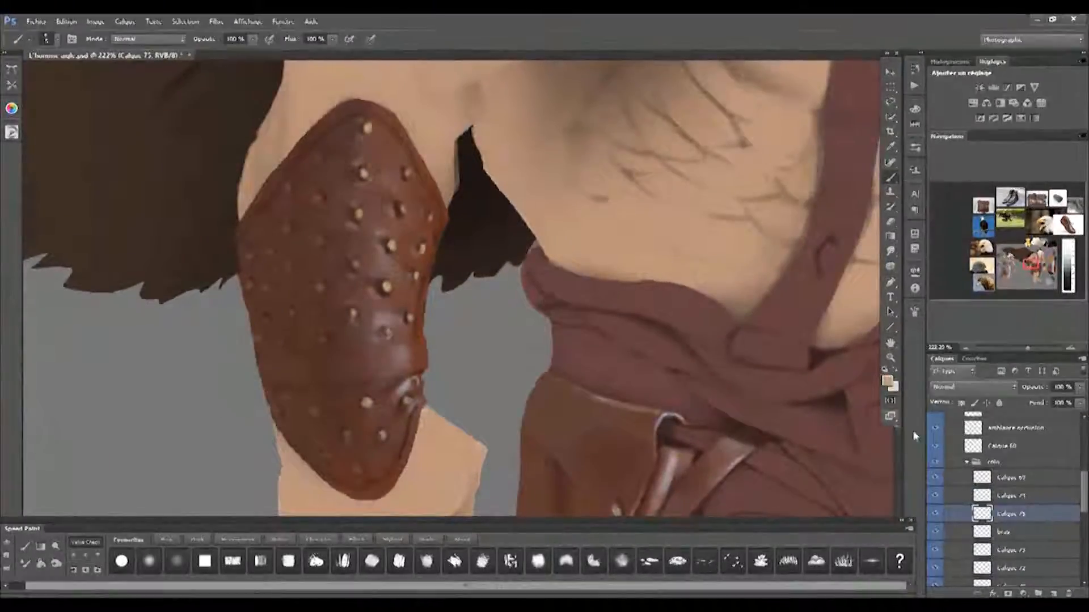
Merge Calque 75 with Calque 74 and touch up the studs on the bracer beside the pouch
left_click(992, 498, "shift")
key("ctrl+e")
left_click_drag(620, 335, 541, 332)
left_click_drag(541, 332, 389, 272)
left_click_drag(389, 314, 406, 329)
Swap the paint colours and dot pale highlights onto the studs of the bracer on the opposite forearm
key("x")
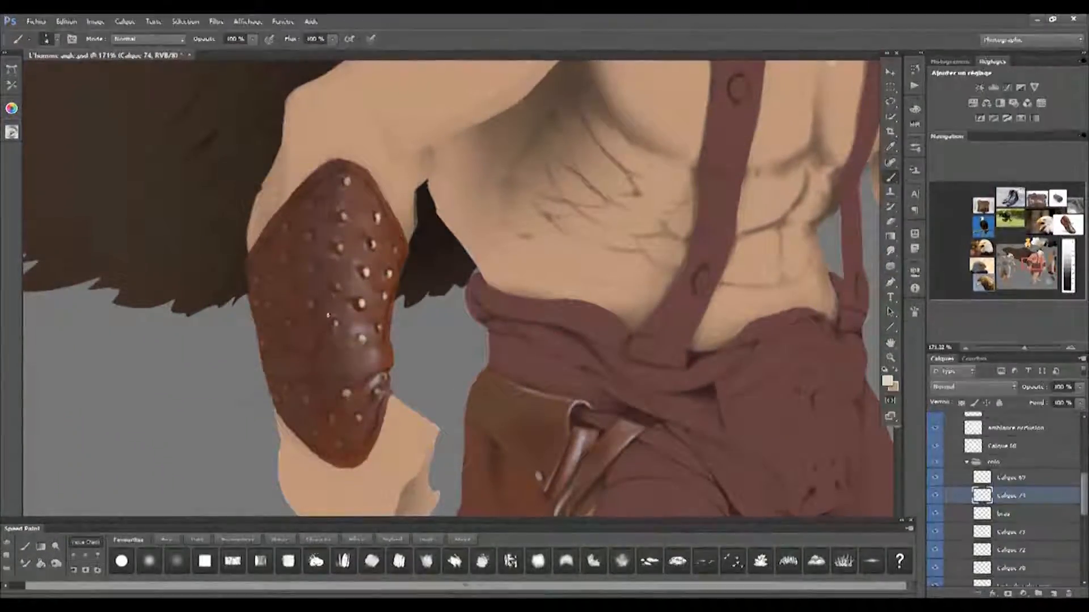
left_click_drag(456, 417, 20, 383)
left_click_drag(573, 345, 598, 345)
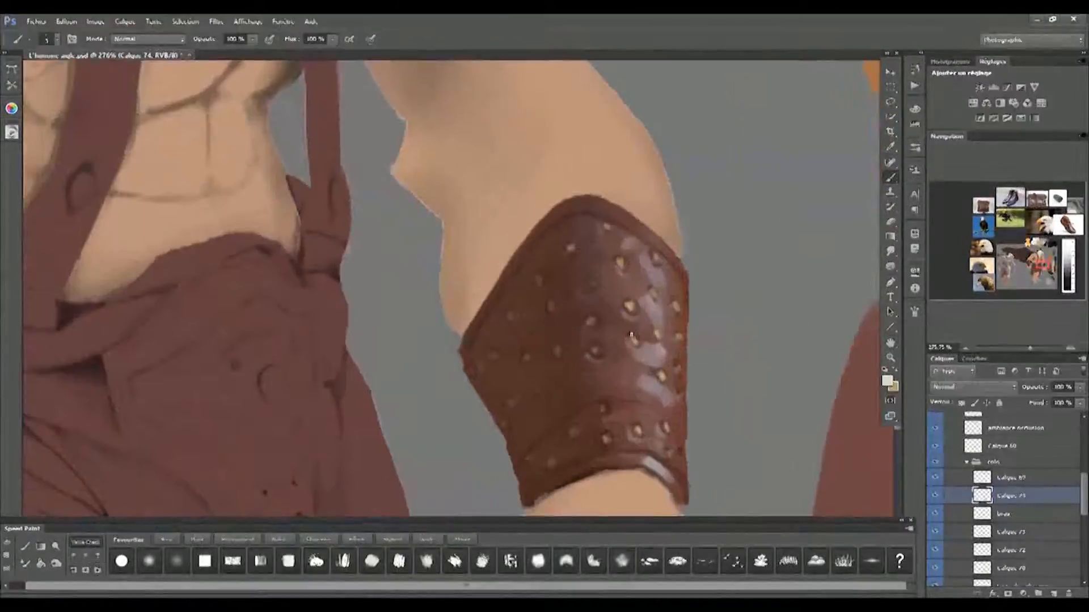
left_click(608, 227)
left_click(591, 284)
left_click(657, 258)
left_click(655, 293)
left_click(658, 333)
left_click(667, 427)
left_click(639, 429)
key("[")
key("]")
left_click(603, 408)
left_click(607, 438)
left_click(676, 306)
left_click(679, 336)
left_click(679, 368)
left_click(670, 451)
Refine the light and shaded studs on the same bracer with small touches, adjusting the brush size
key("[")
scroll(574, 347, "down", 6)
scroll(602, 322, "up", 5)
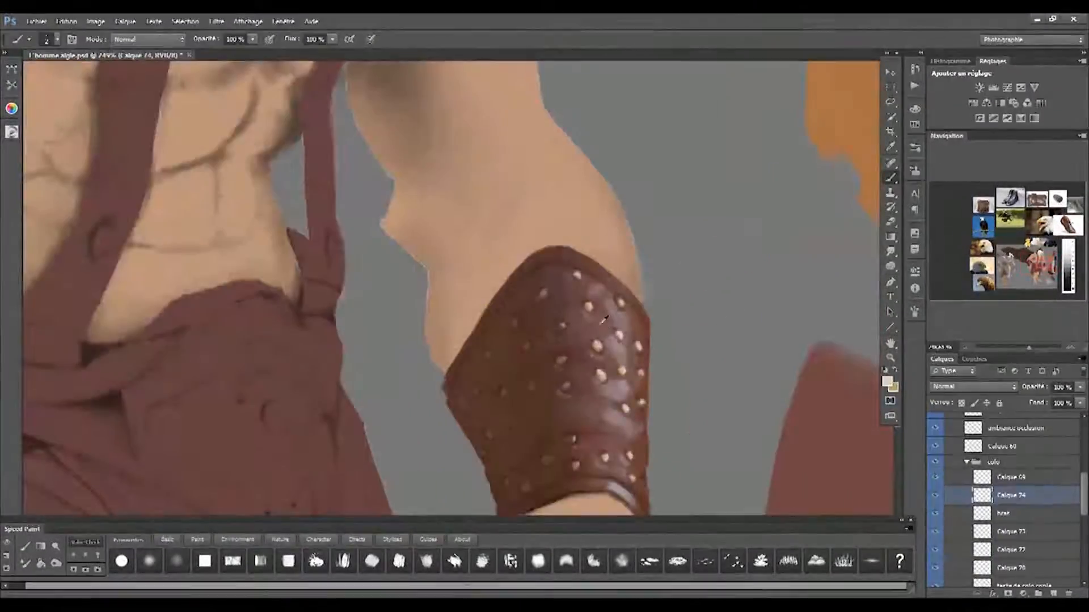
left_click(587, 309)
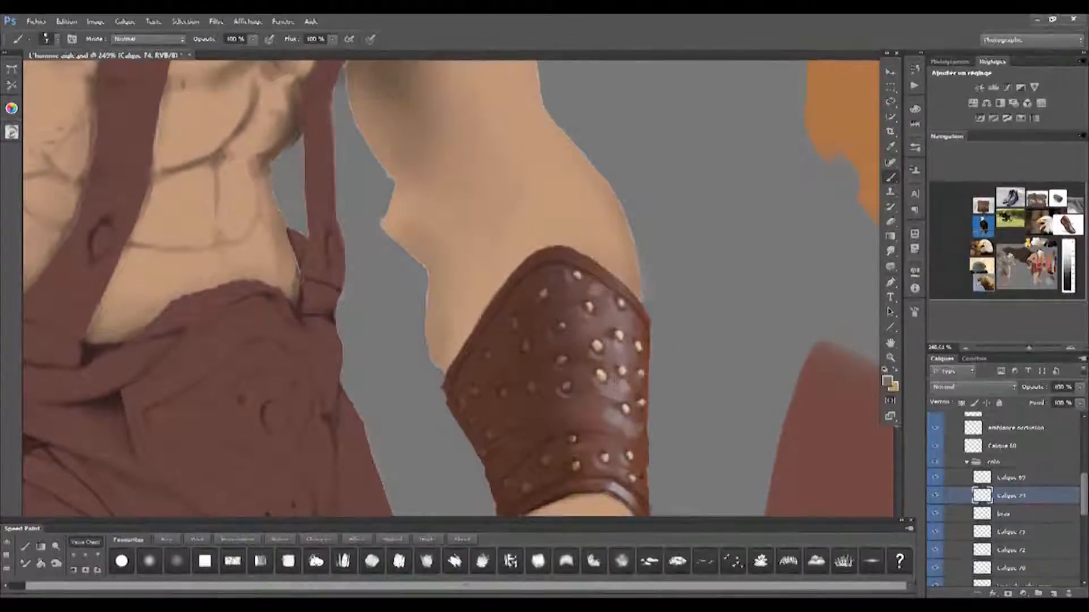
key("bracketright")
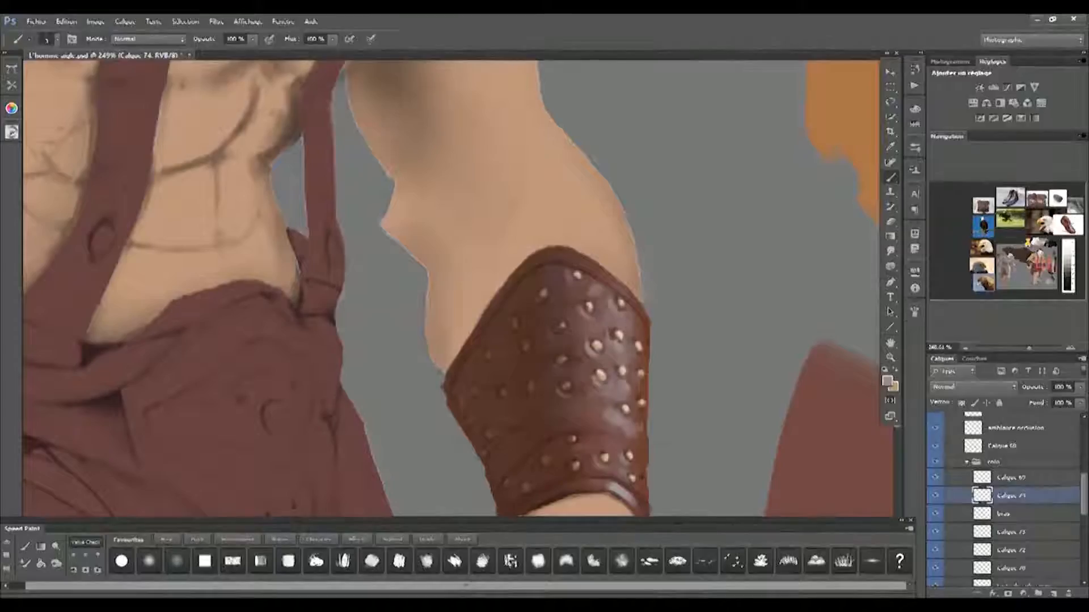
left_click_drag(668, 332, 641, 416)
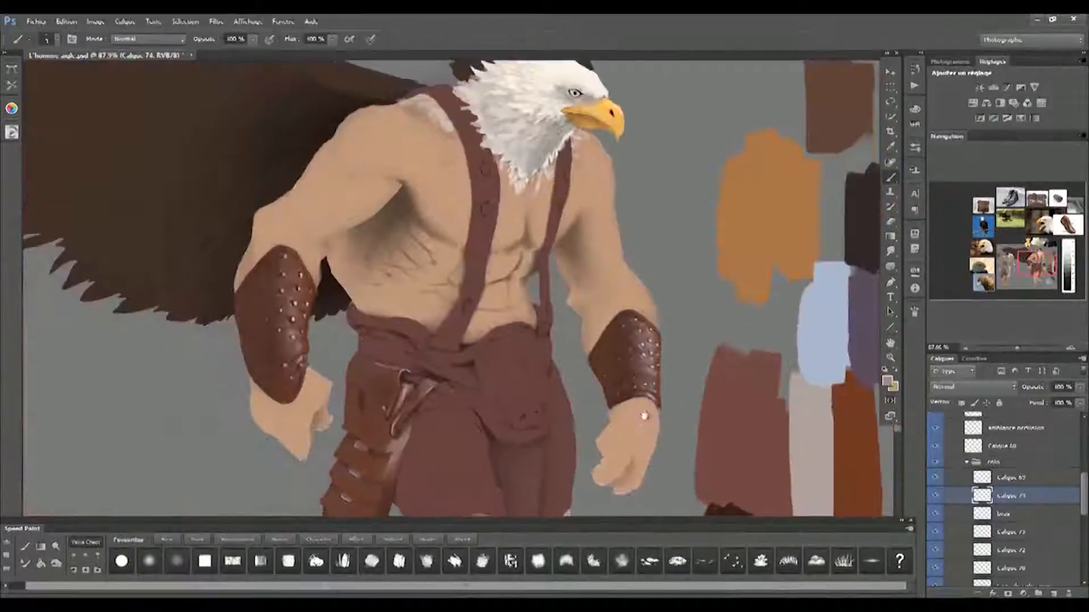
Sample the ochre swatch and paint a curved band around the lower part of the bracer farther from the pouch
left_click_drag(634, 370, 663, 372)
left_click(669, 266, "alt")
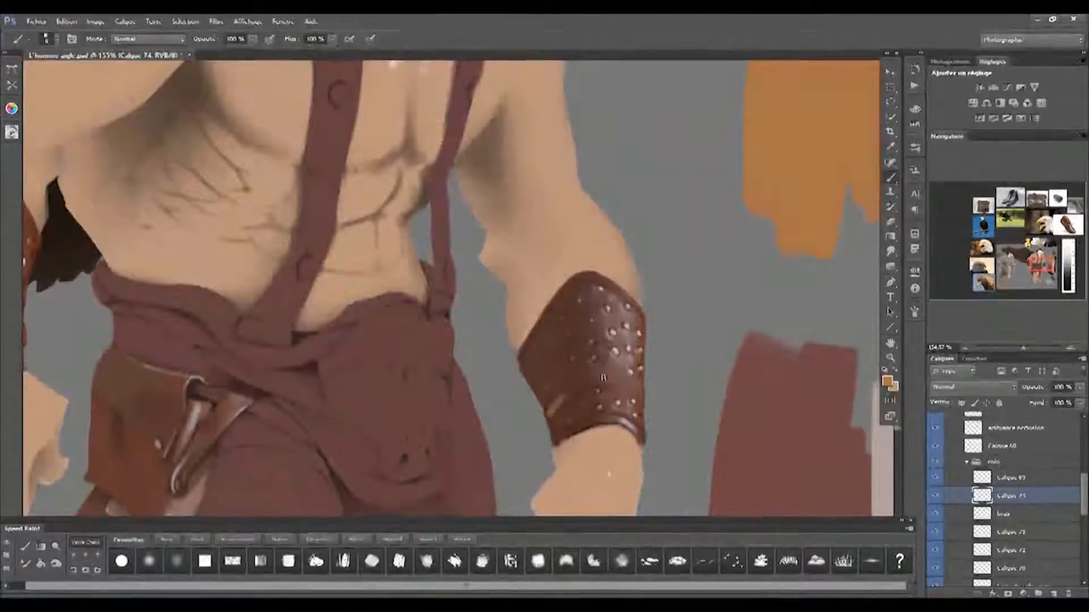
left_click_drag(584, 381, 613, 380)
left_click_drag(532, 412, 573, 412)
left_click_drag(691, 302, 575, 293)
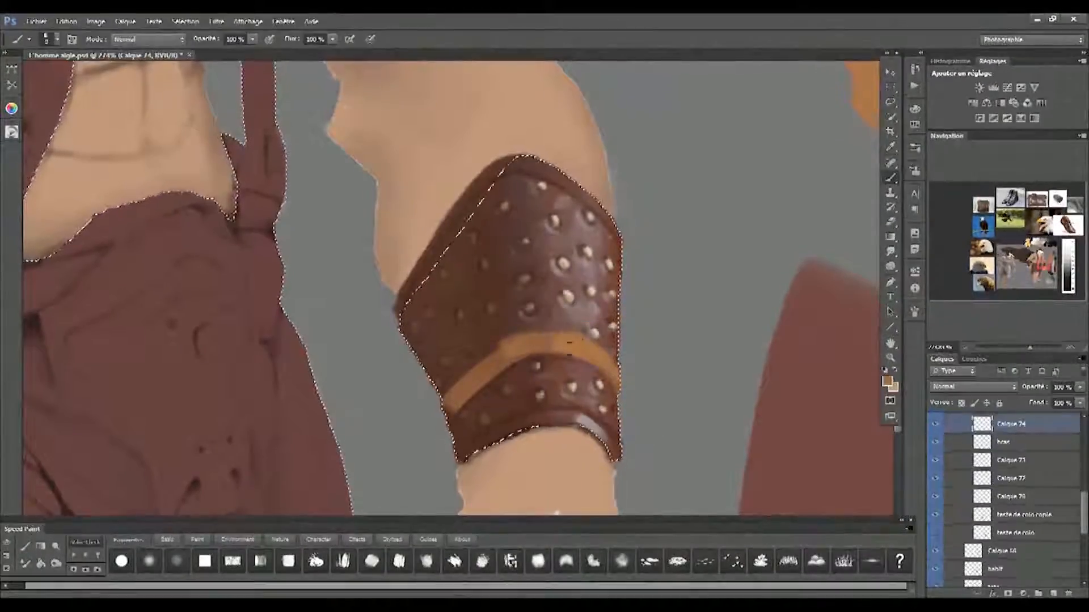
Clean up the ochre band's edges and add a light highlight and shading along it
key("bracketleft")
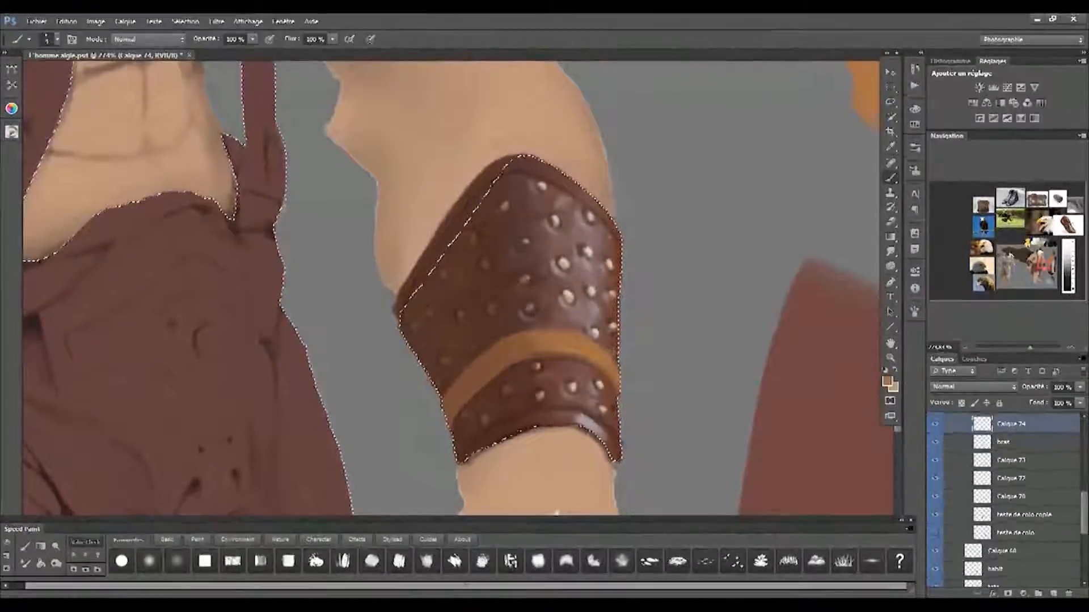
left_click_drag(643, 347, 411, 428)
scroll(411, 427, "down", 5)
left_click_drag(567, 113, 515, 520)
scroll(599, 261, "up", 3)
left_click_drag(480, 470, 519, 241)
scroll(519, 241, "up", 3)
key("bracketright")
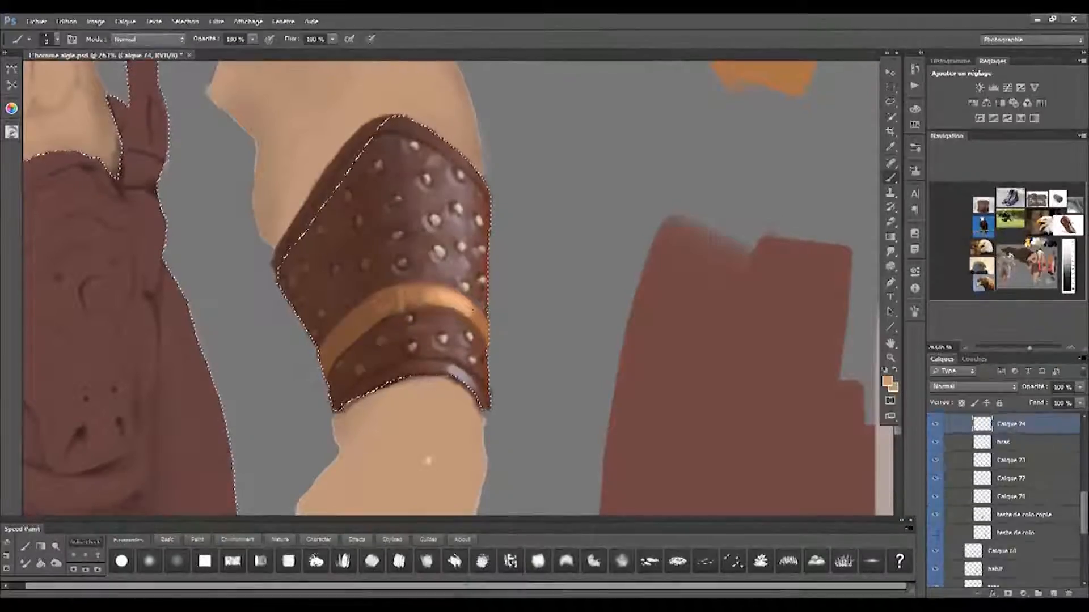
left_click_drag(319, 342, 347, 403)
scroll(486, 388, "down", 5)
scroll(323, 318, "up", 4)
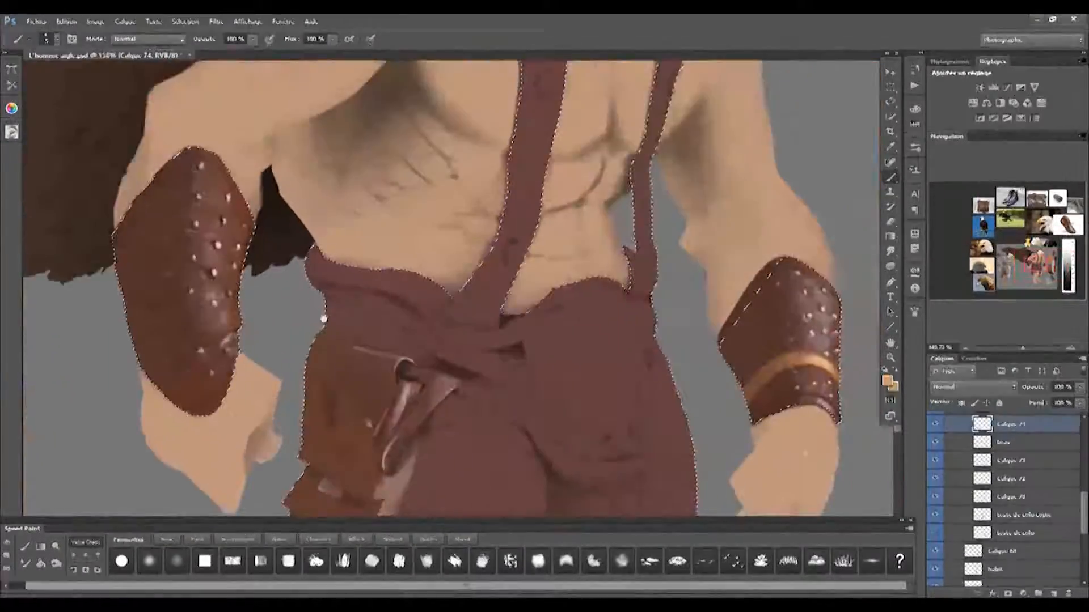
Sample brown from the finished band and paint a matching band across the bracer beside the hip pouch
left_click(840, 367, "alt")
scroll(229, 341, "up", 5)
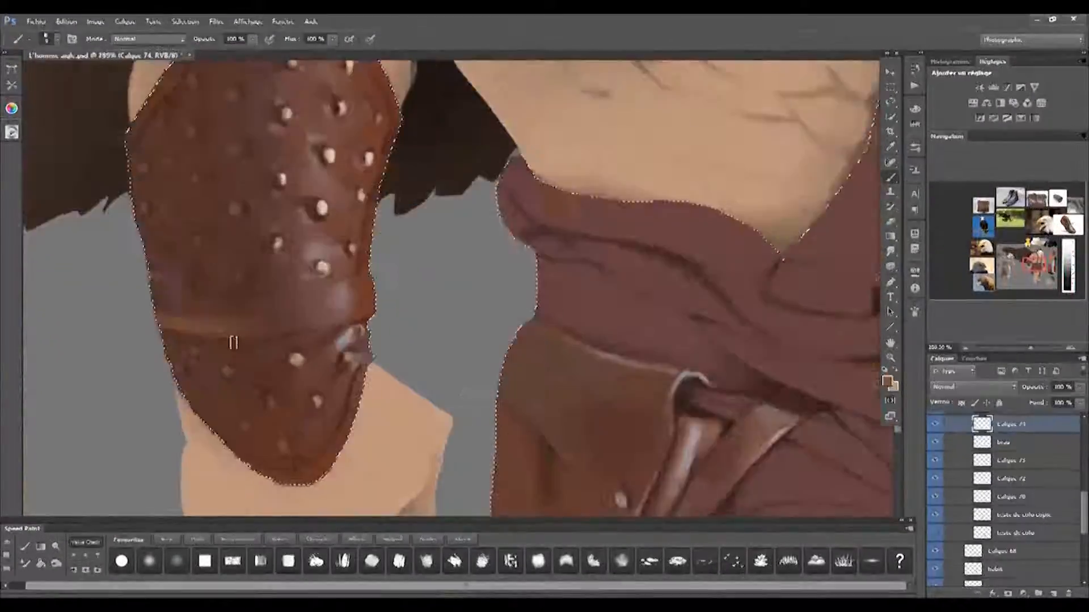
mouse_move(136, 309)
left_mouse_down()
mouse_move(222, 322)
mouse_move(436, 278)
mouse_move(424, 257)
mouse_move(404, 280)
mouse_move(175, 314)
mouse_move(170, 298)
mouse_move(126, 280)
left_mouse_up()
left_click(390, 303, "alt")
scroll(126, 280, "down", 5)
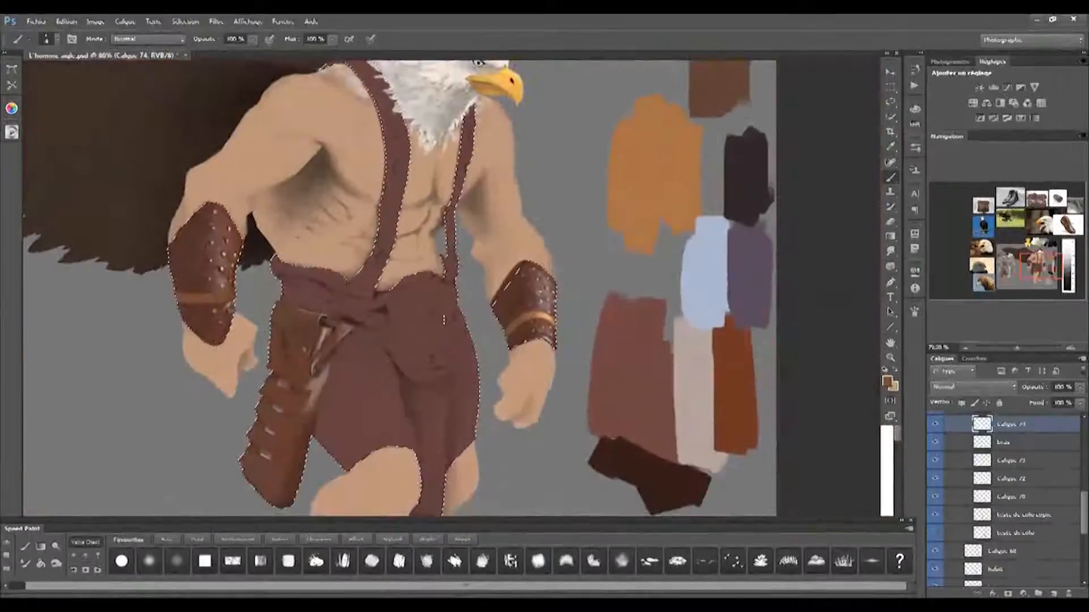
Pick an adjusted foreground colour in the colour picker and paint the band on the bracer beside the pouch
scroll(523, 315, "up", 5)
left_click(532, 333, "alt")
left_click(887, 381)
left_click_drag(331, 268, 330, 229)
left_click(213, 170)
left_click(447, 135)
left_click_drag(510, 334, 533, 340)
mouse_move(114, 340)
left_mouse_down()
mouse_move(396, 345)
mouse_move(403, 429)
left_mouse_up()
Undo the last band stroke, resample the band's colour and repaint it olive-tan with a larger brush
mouse_move(539, 314)
left_mouse_down()
mouse_move(563, 307)
mouse_move(565, 339)
mouse_move(576, 315)
left_mouse_up()
left_click(559, 323, "alt")
key("ctrl+alt+z")
key("bracketright")
key("bracketright")
key("bracketright")
key("bracketright")
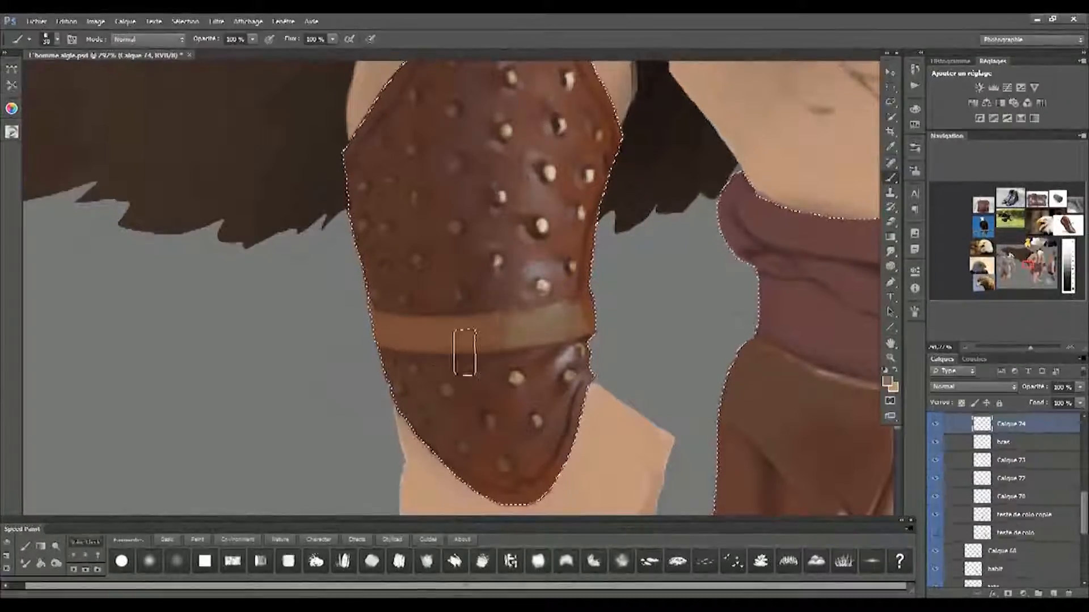
left_click_drag(518, 319, 260, 326)
Choose a lighter olive foreground colour in the colour picker and even out the bracer band with it
left_click(888, 382)
left_click(331, 240)
left_click(201, 182)
left_click(447, 134)
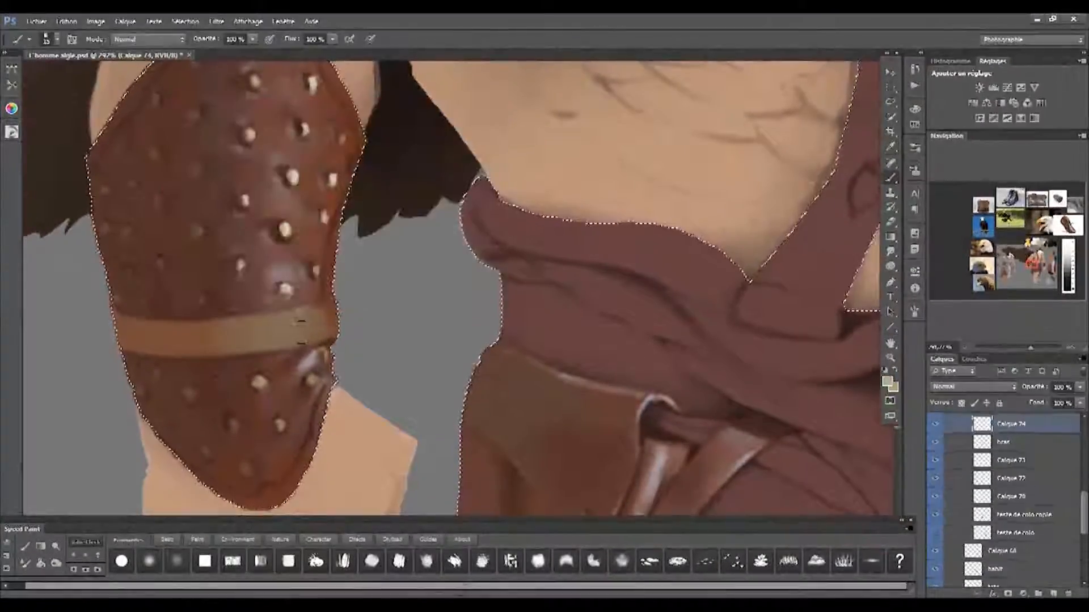
Pick a paler colour and paint a cool greenish highlight on the outer end of the bracer band
left_click(888, 381)
left_click(189, 189)
left_click(422, 135)
mouse_move(273, 322)
left_mouse_down()
mouse_move(301, 318)
mouse_move(284, 331)
left_mouse_up()
key("ctrl+z")
left_click(890, 250)
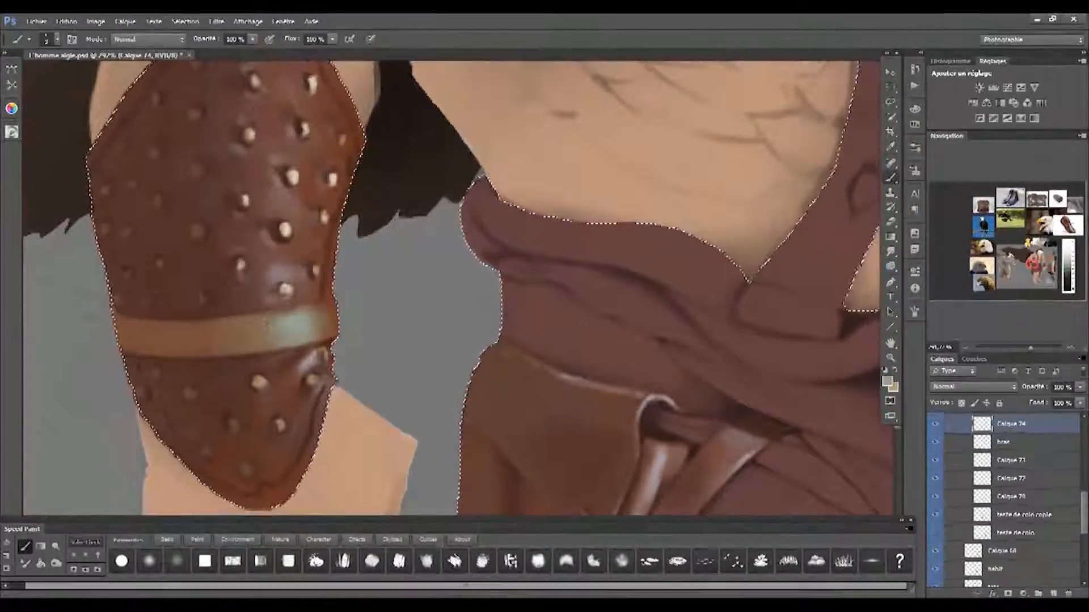
Sample the leather brown, darken it to near-black in the colour picker and deepen the shading along the band's edges
left_click_drag(187, 373, 219, 391)
left_click(220, 390, "alt")
left_click(888, 382)
left_click(238, 264)
left_click(420, 135)
key("b")
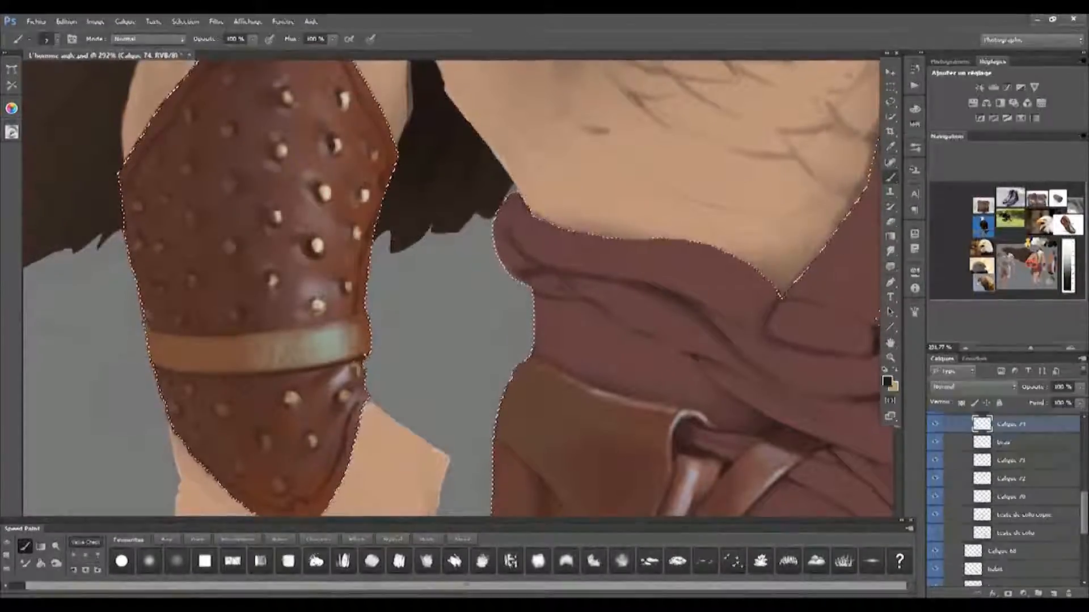
left_click_drag(311, 328, 318, 403)
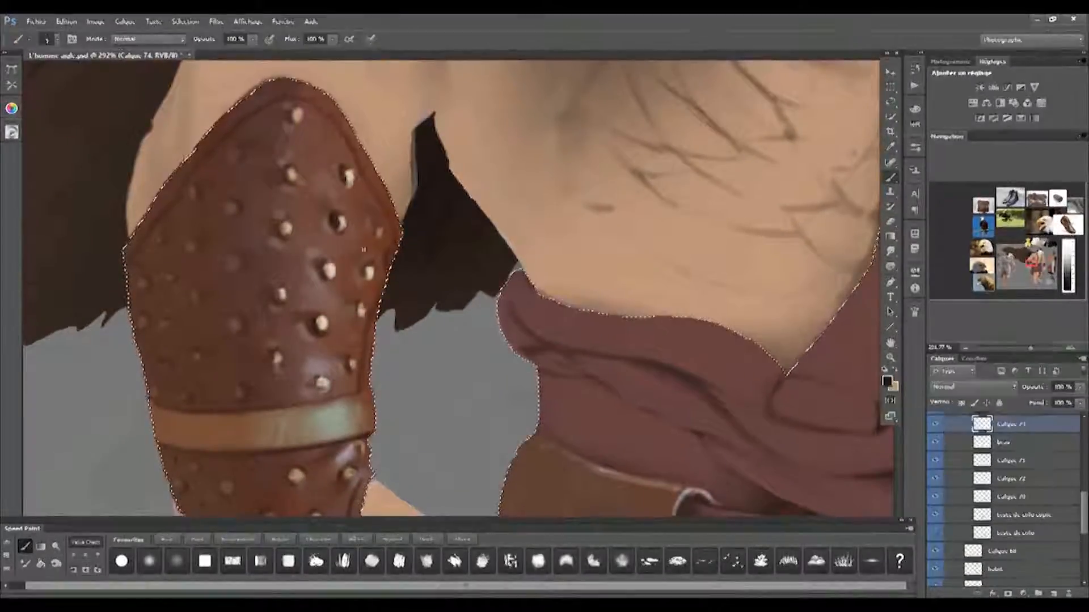
Touch up and smudge the shading around the band on the bracer beside the hip pouch
scroll(170, 284, "down", 6)
scroll(196, 295, "up", 5)
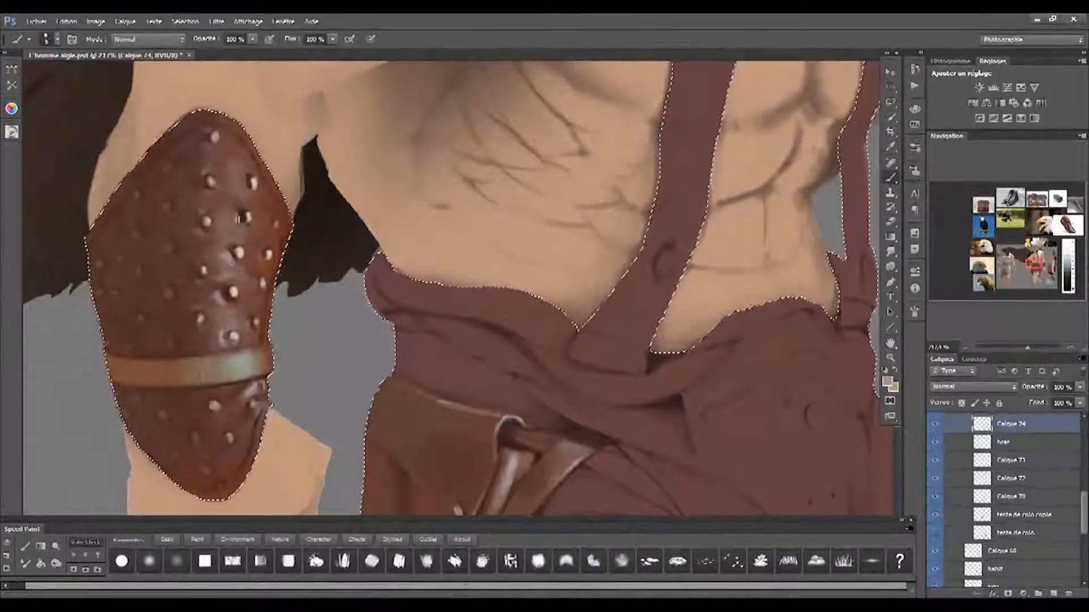
left_click_drag(198, 329, 210, 330)
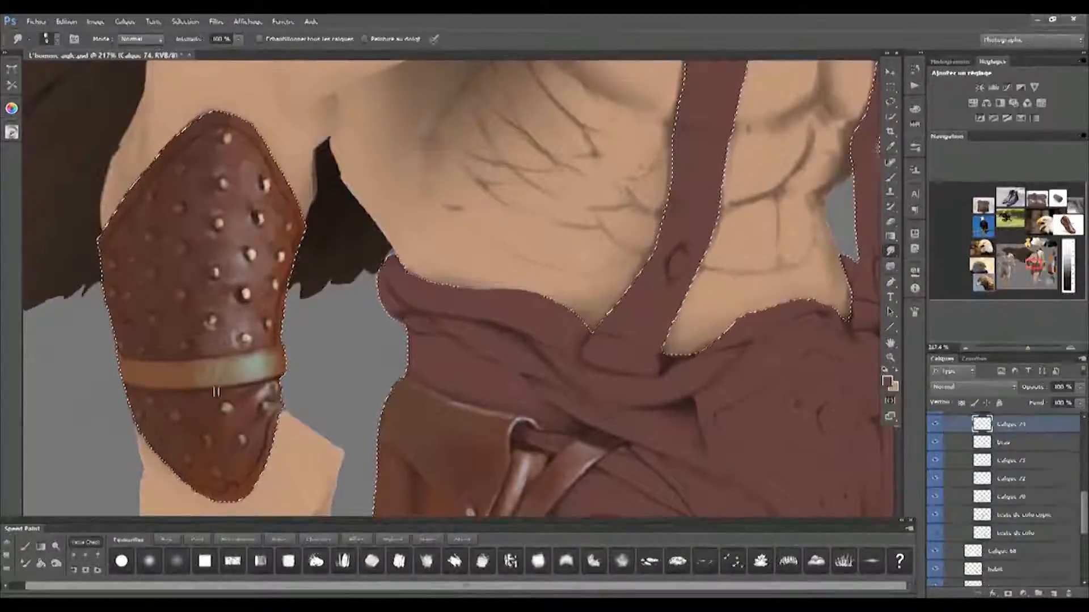
scroll(216, 391, "down", 5)
scroll(384, 362, "up", 4)
left_click_drag(245, 255, 194, 273)
key("b")
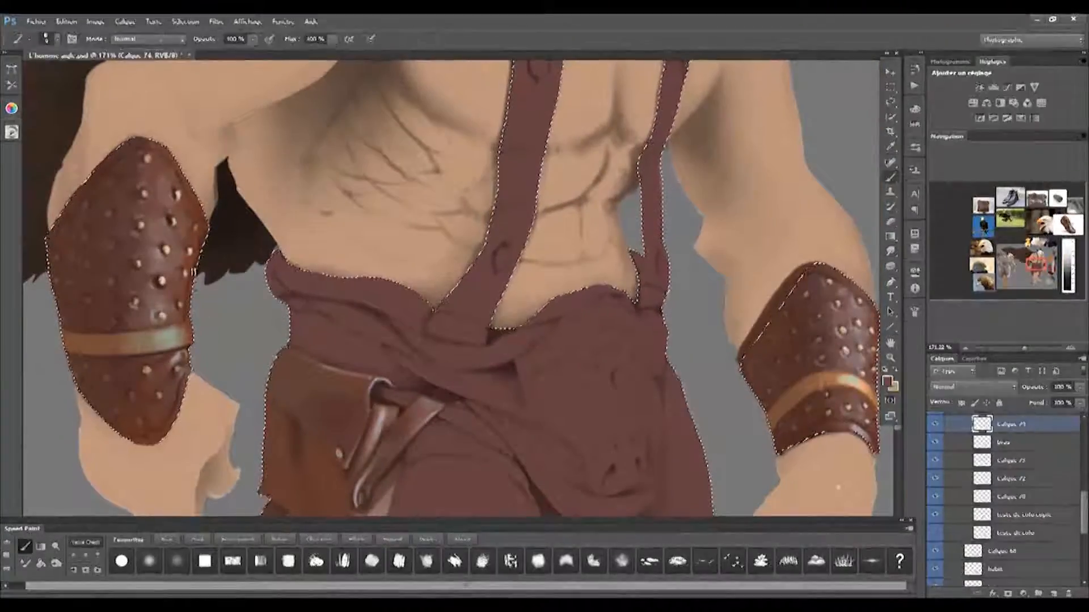
left_click_drag(507, 402, 507, 296)
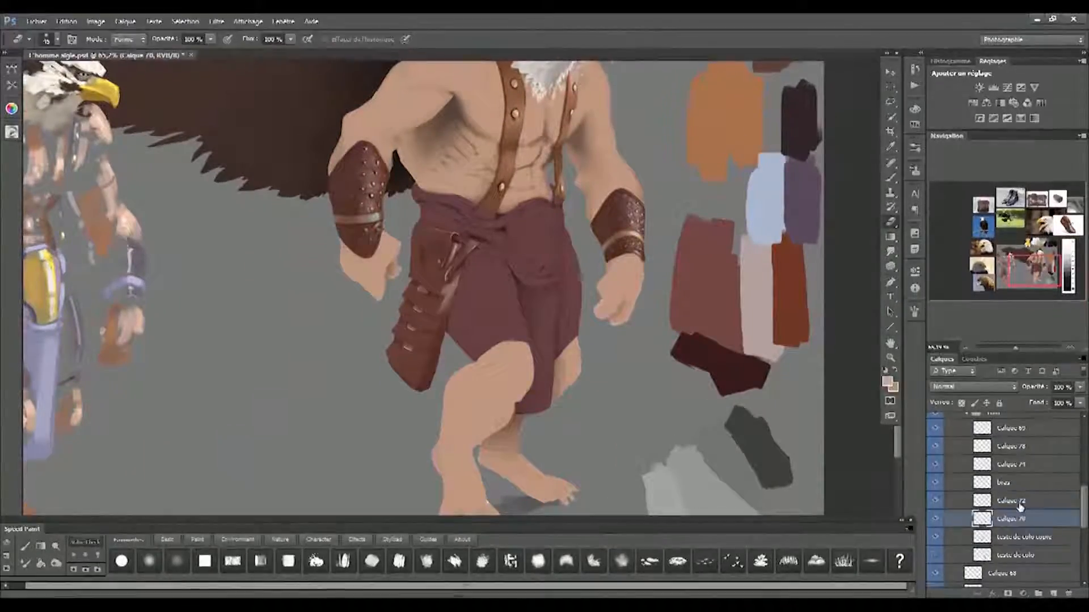
Check the Calque 72 layer's visibility and rename the Calque 70 layer below it as peau
left_click(1019, 502, "ctrl")
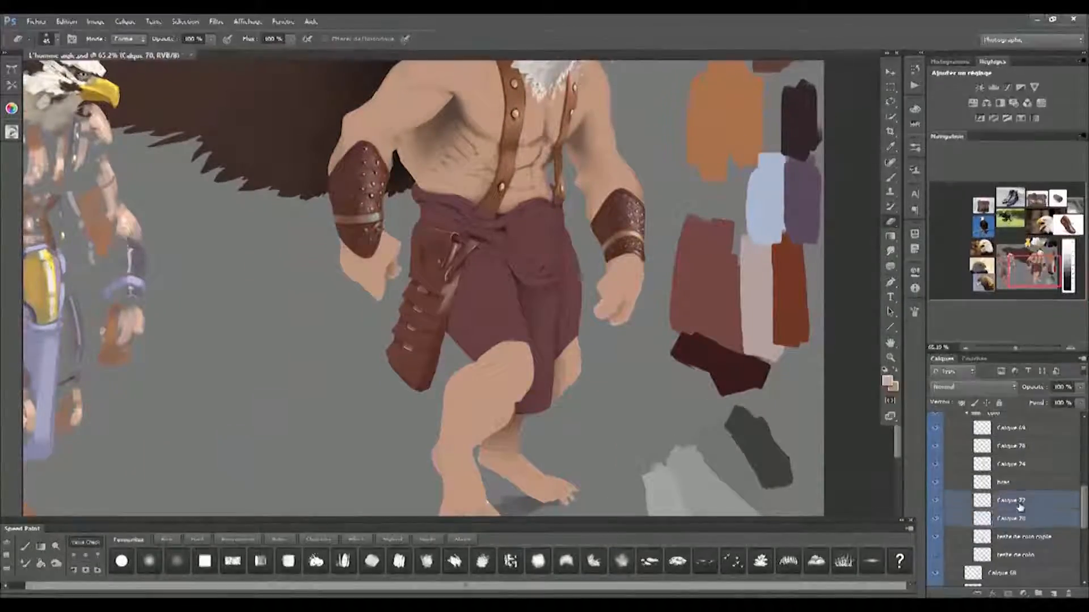
key("ctrl+e")
left_click(935, 501)
left_click(935, 501)
left_click(1019, 519)
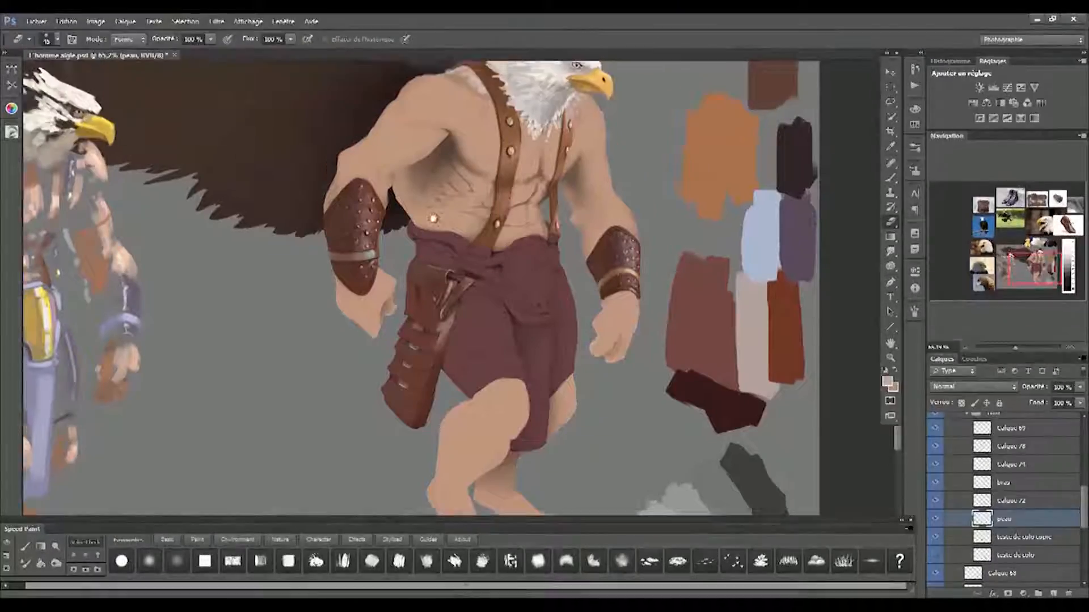
key("b")
Compare the flat skin with the colour test by toggling the visibility of the teste de colo layer
scroll(433, 218, "down", 5)
scroll(928, 513, "down", 2)
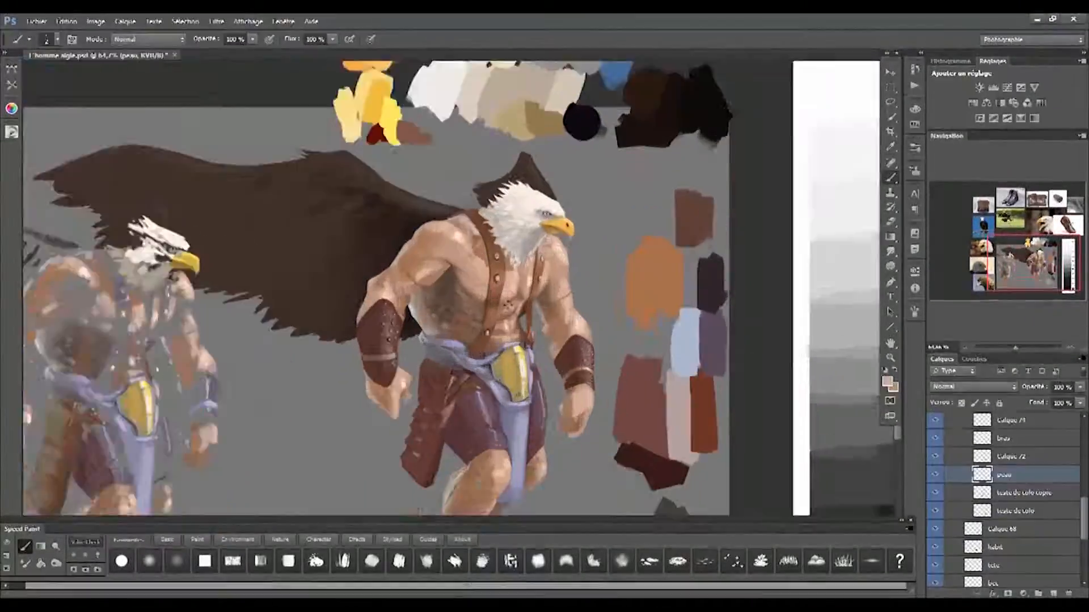
scroll(450, 327, "up", 3)
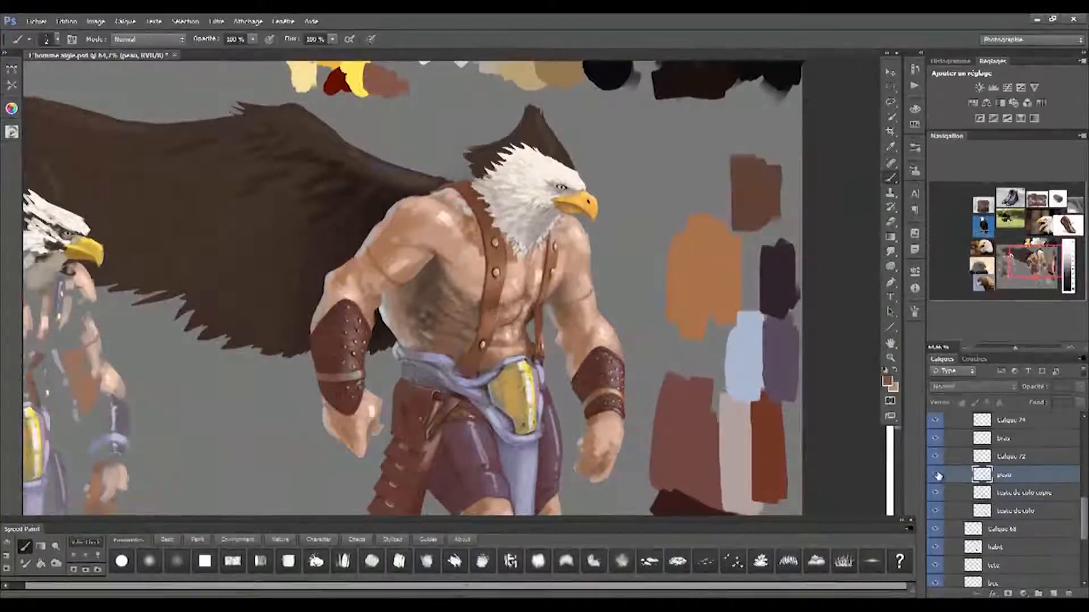
left_click(934, 513)
left_click(934, 512)
scroll(461, 301, "down", 3)
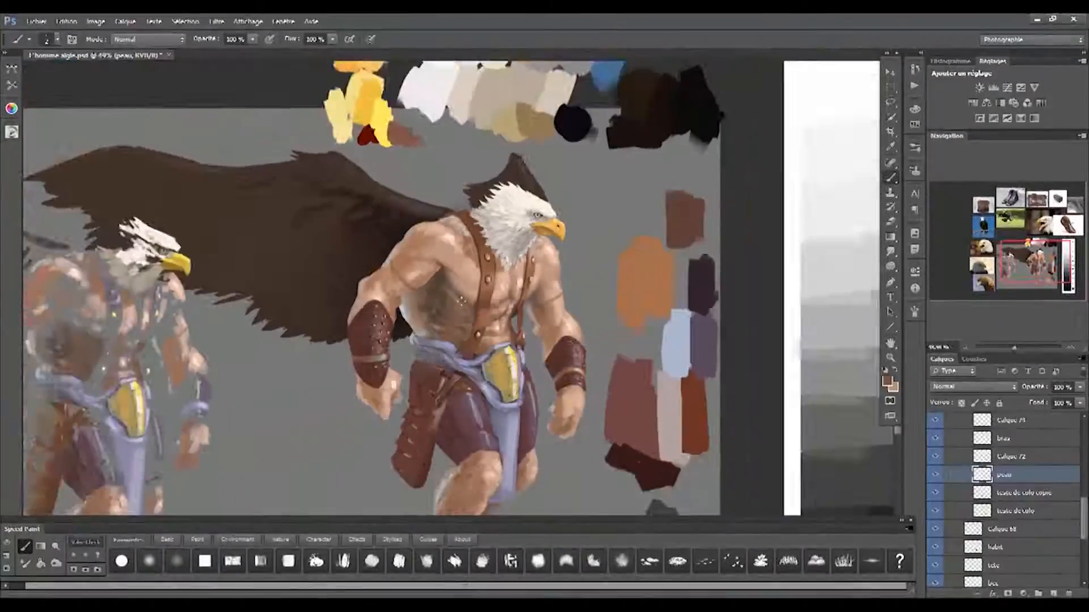
scroll(453, 315, "up", 3)
left_click(935, 513)
key("m")
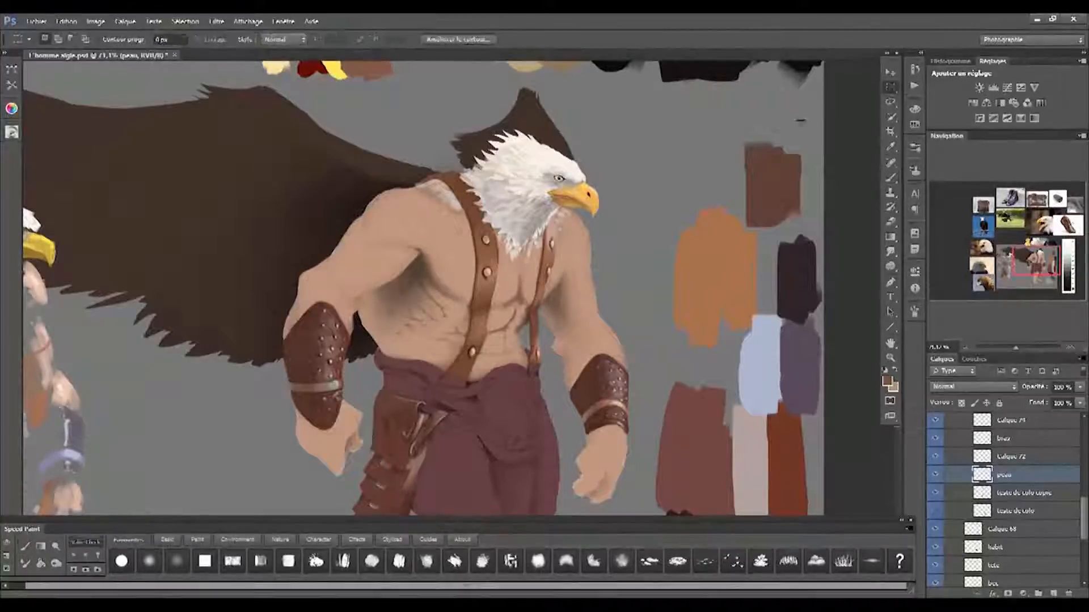
key("b")
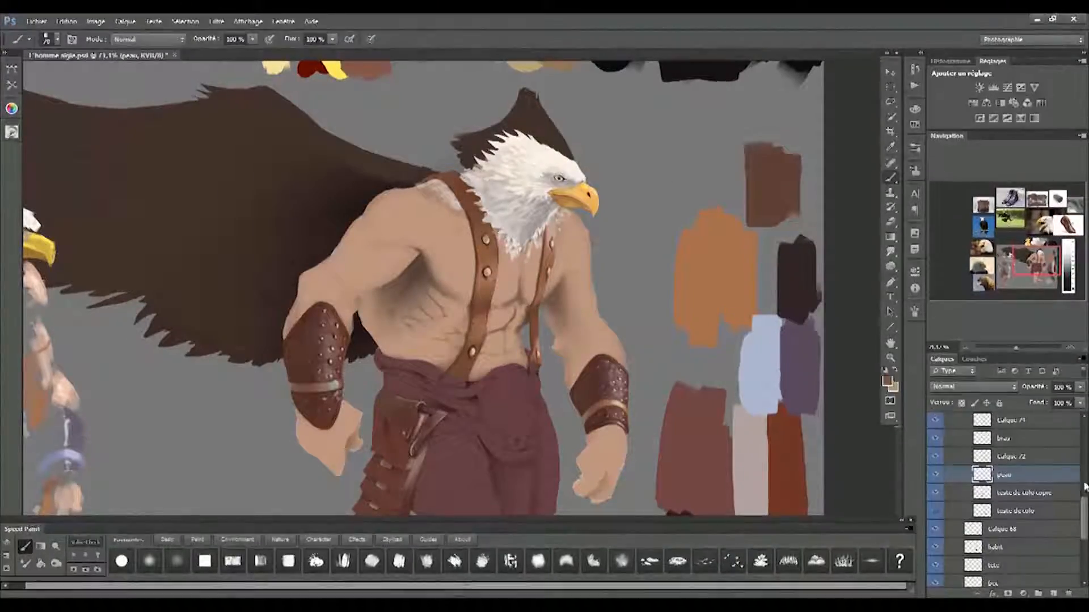
Load the body's skin area as a selection and undo a trial stroke on the torso
left_click_drag(1082, 505, 1082, 519)
left_click(981, 426, "ctrl")
mouse_move(439, 314)
left_mouse_down()
mouse_move(454, 333)
mouse_move(409, 284)
left_mouse_up()
key("ctrl+z")
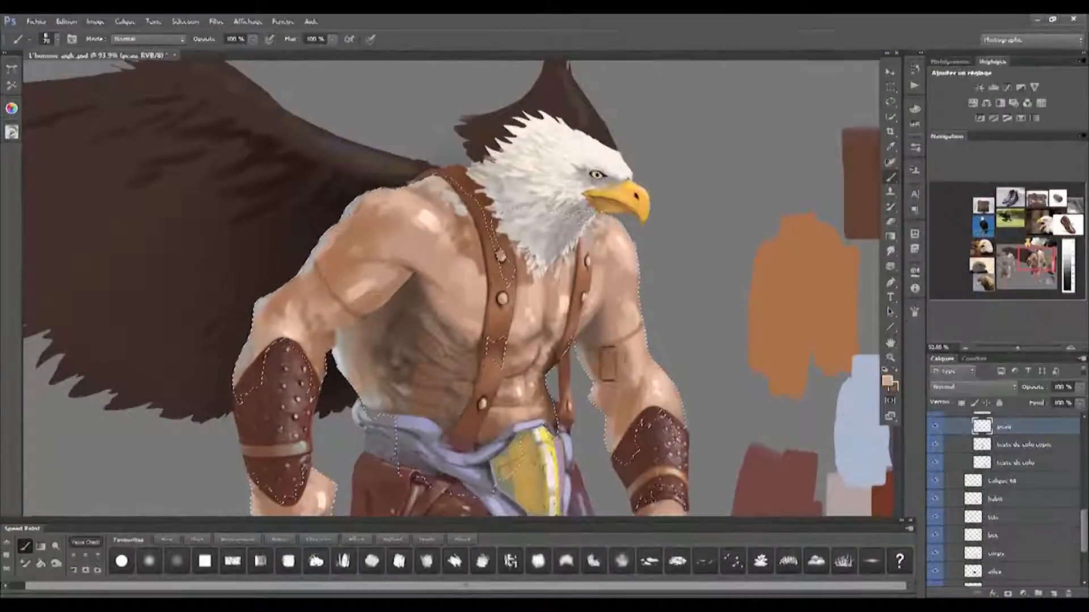
Sample a skin brown, adjust it in the colour picker and paint it over the chest and abdomen
left_click(612, 360, "alt")
left_click(887, 381)
left_click(239, 184)
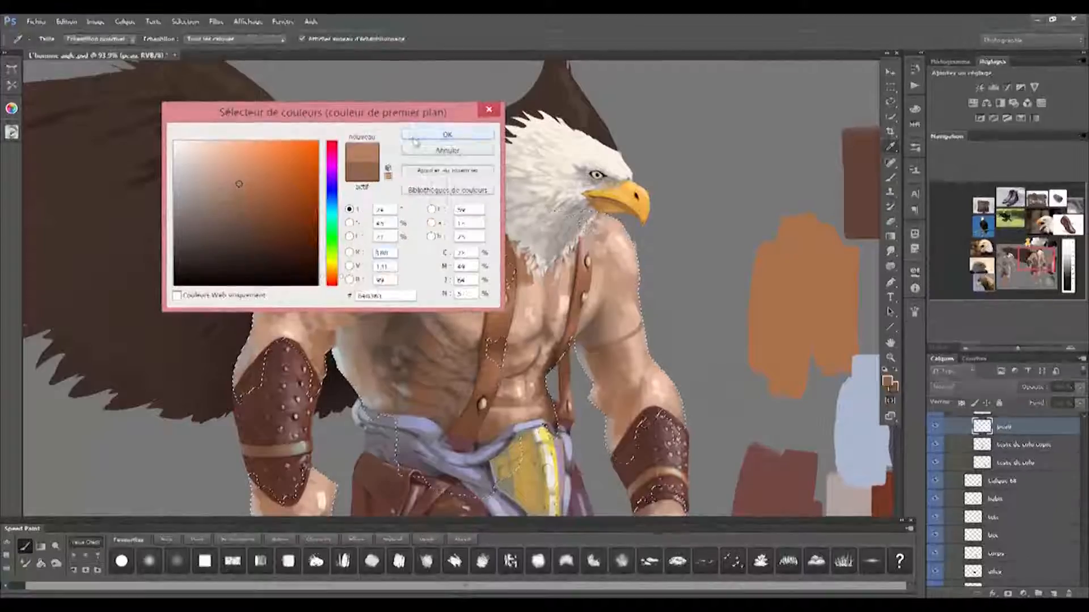
left_click(422, 135)
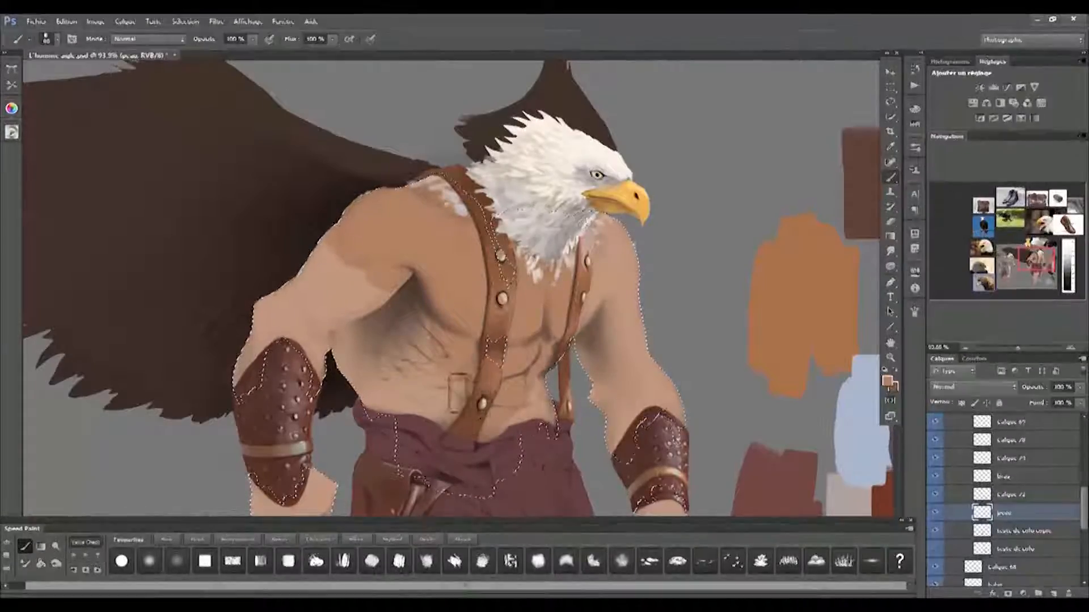
scroll(494, 386, "up", 5)
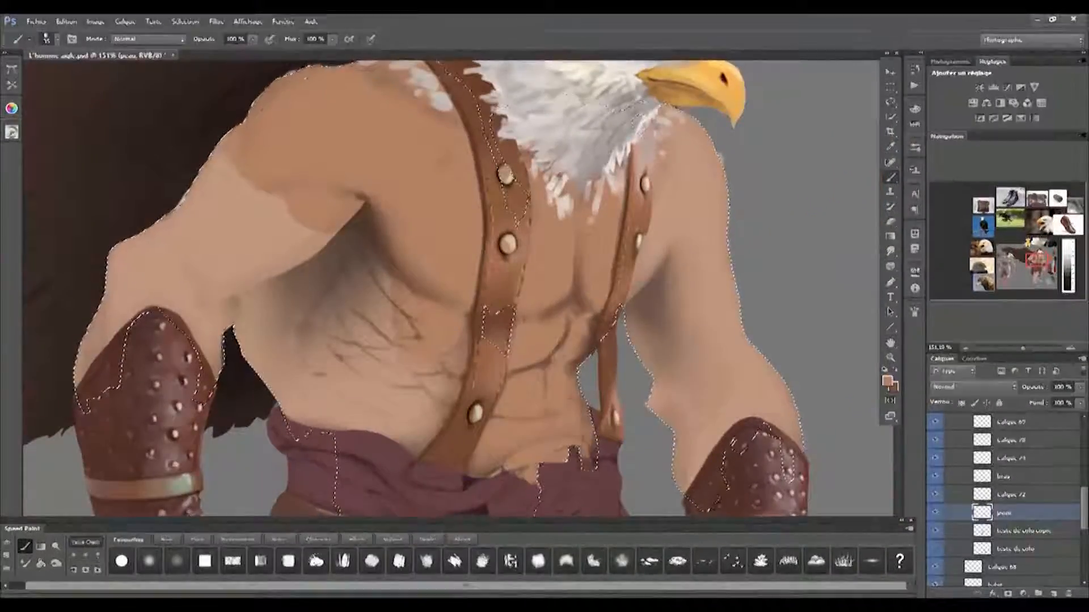
left_click_drag(495, 387, 446, 430)
key("bracketright")
key("bracketright")
Enlarge the brush and extend the warm brown skin base over the shoulders beside the neck feathers
left_click_drag(644, 246, 617, 172)
key("bracketright")
key("bracketright")
key("bracketright")
key("bracketright")
left_click_drag(496, 187, 513, 214)
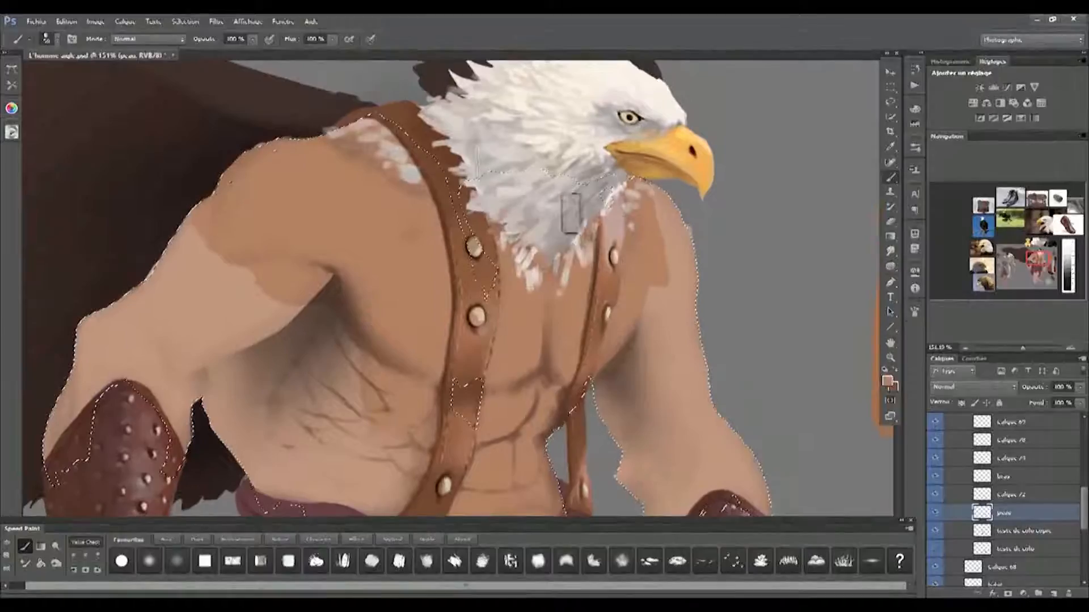
left_click_drag(427, 208, 495, 193)
Cover the remaining skin on the arms, hands, legs and feet with the warm tan base
scroll(397, 181, "down", 5)
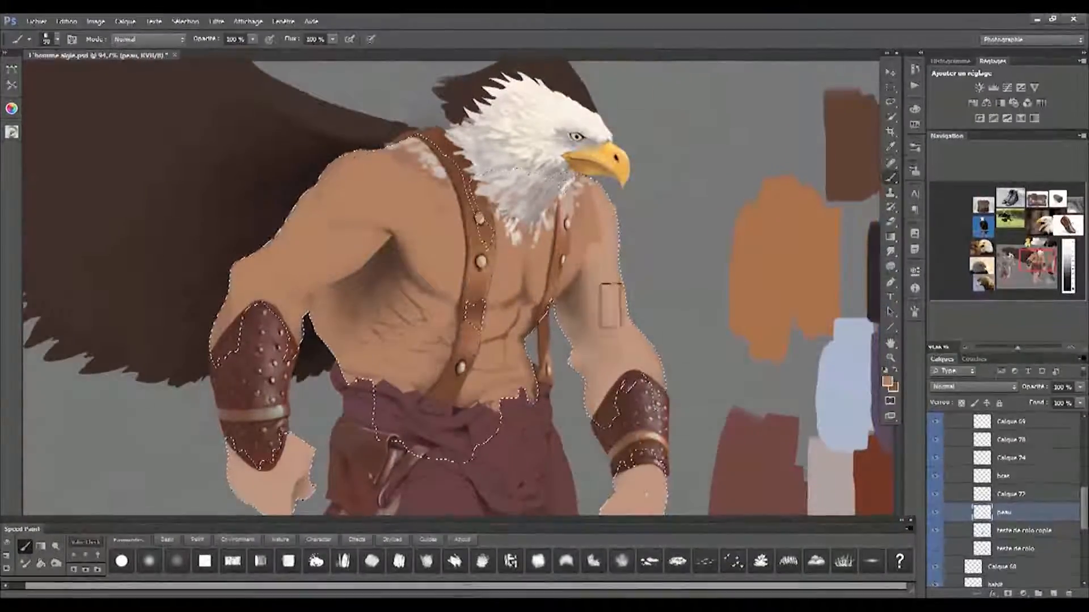
left_click_drag(620, 291, 643, 147)
left_click_drag(464, 494, 419, 420)
mouse_move(609, 255)
left_mouse_down()
mouse_move(633, 266)
mouse_move(604, 317)
left_mouse_up()
left_click_drag(455, 413, 529, 255)
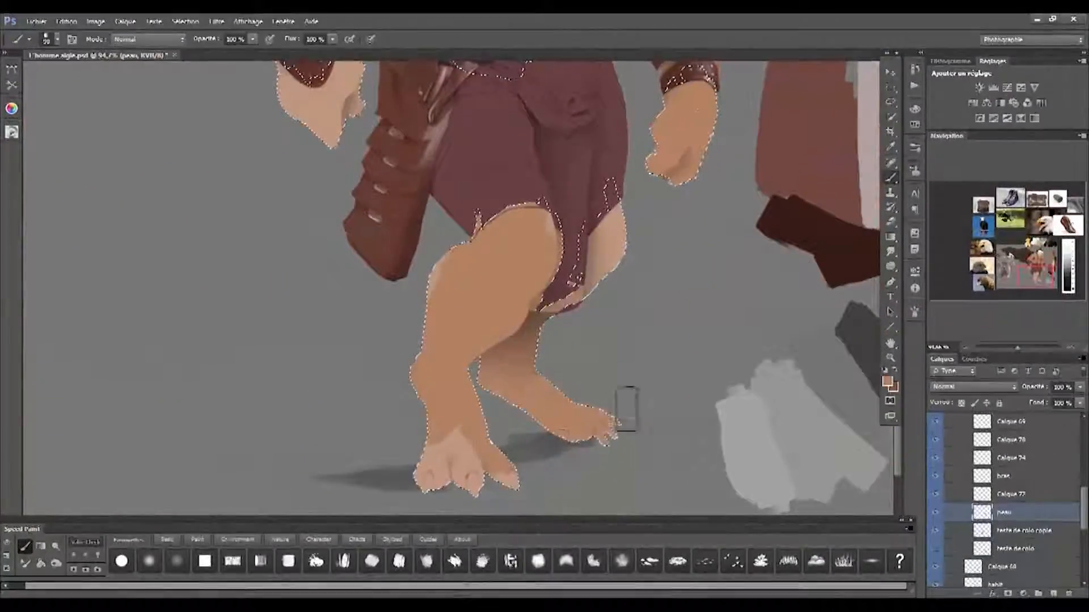
left_click_drag(390, 124, 424, 367)
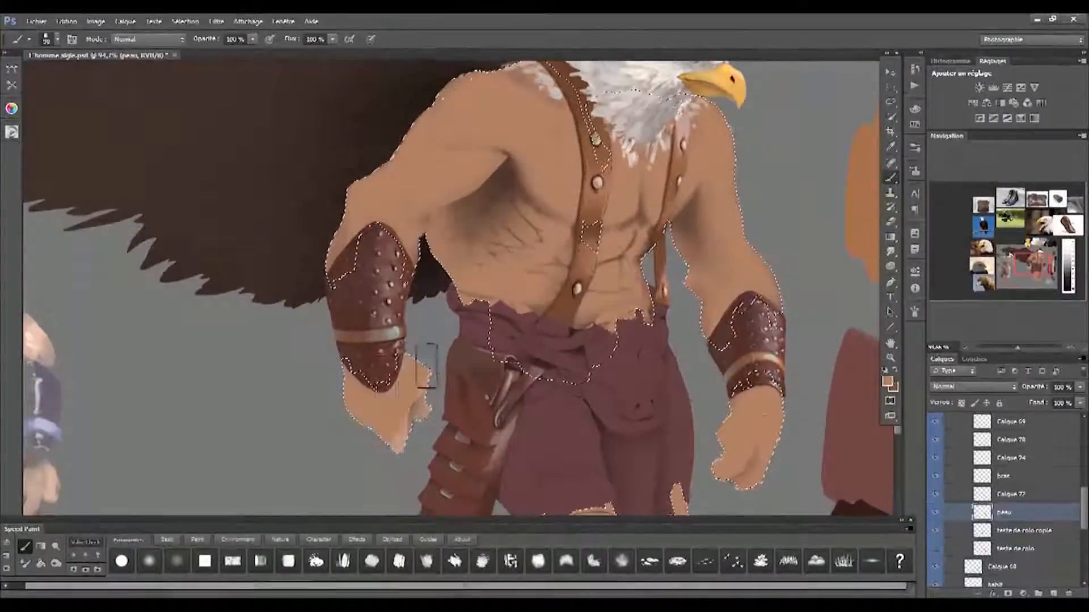
left_click_drag(376, 229, 392, 311)
left_click_drag(626, 369, 486, 348)
left_click(356, 271, "alt")
left_click_drag(369, 236, 374, 301)
key("ctrl+z")
Mix a lighter, yellower tan in the colour picker and paint it over the far shoulder, arm and hand
key("x")
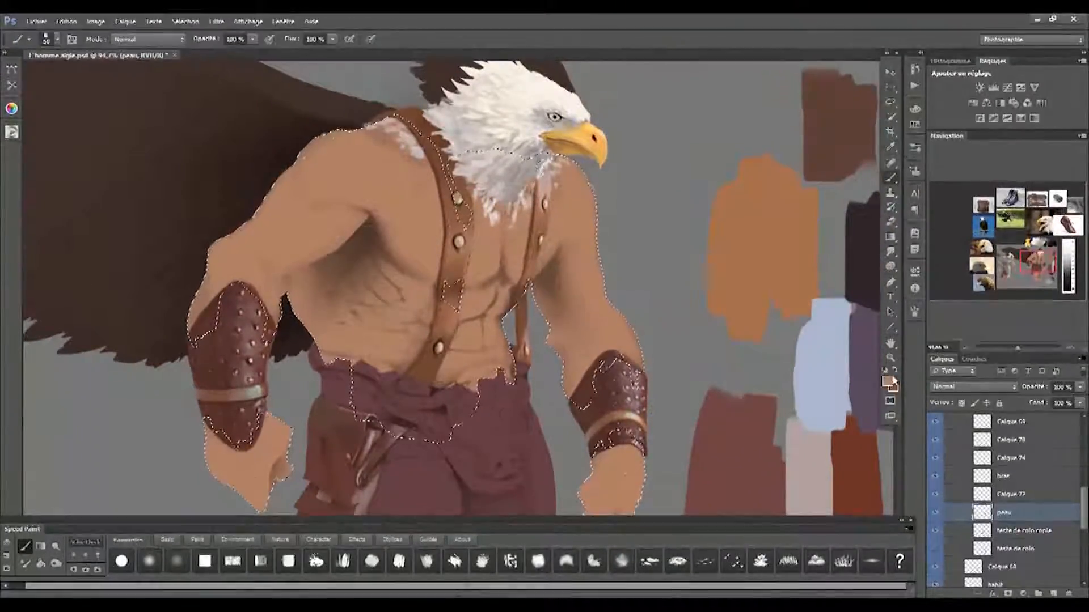
left_click(888, 381)
left_click(266, 181)
left_click(333, 278)
left_click(447, 134)
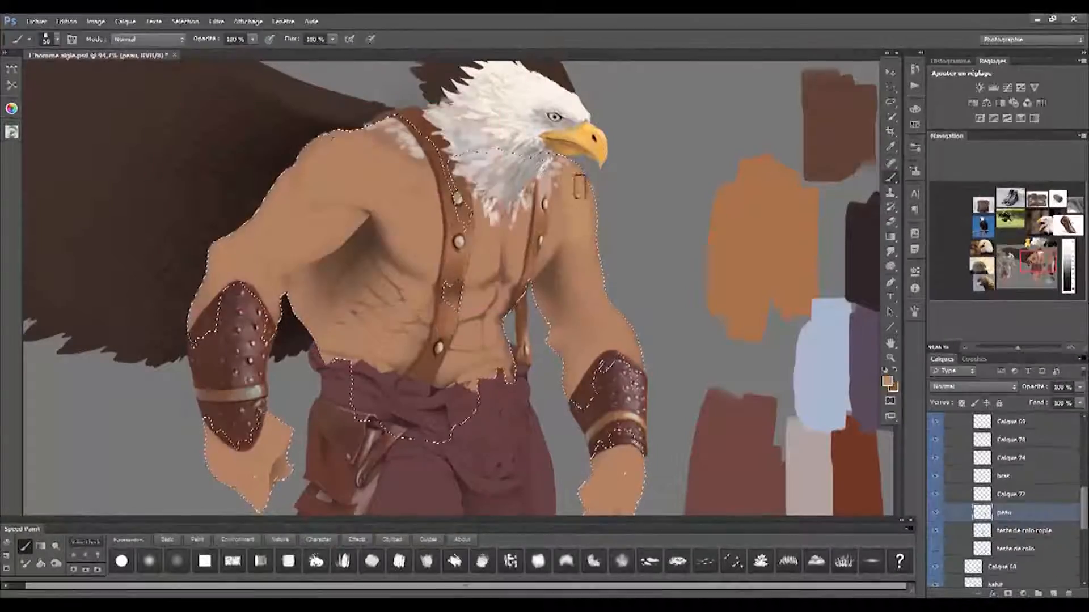
left_click_drag(544, 440, 518, 330)
key("bracketright")
key("bracketright")
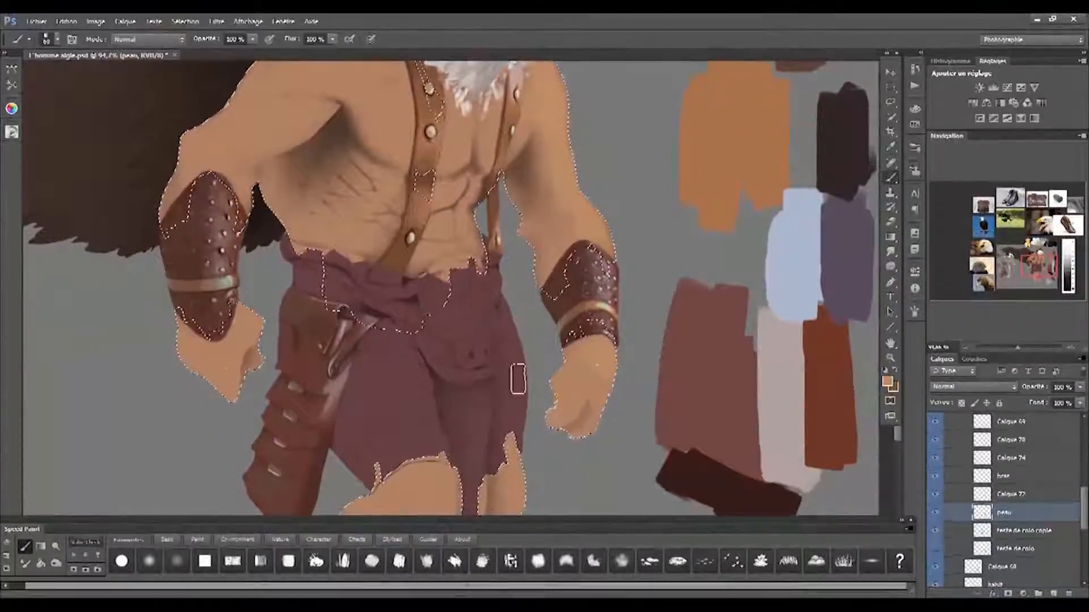
Reduce the brush size and paint the lighter tan onto the torso and the arm beside the hip pouch
left_click_drag(368, 73, 411, 187)
key("bracketleft")
key("bracketleft")
key("bracketleft")
mouse_move(359, 351)
left_mouse_down()
mouse_move(342, 330)
mouse_move(357, 365)
left_mouse_up()
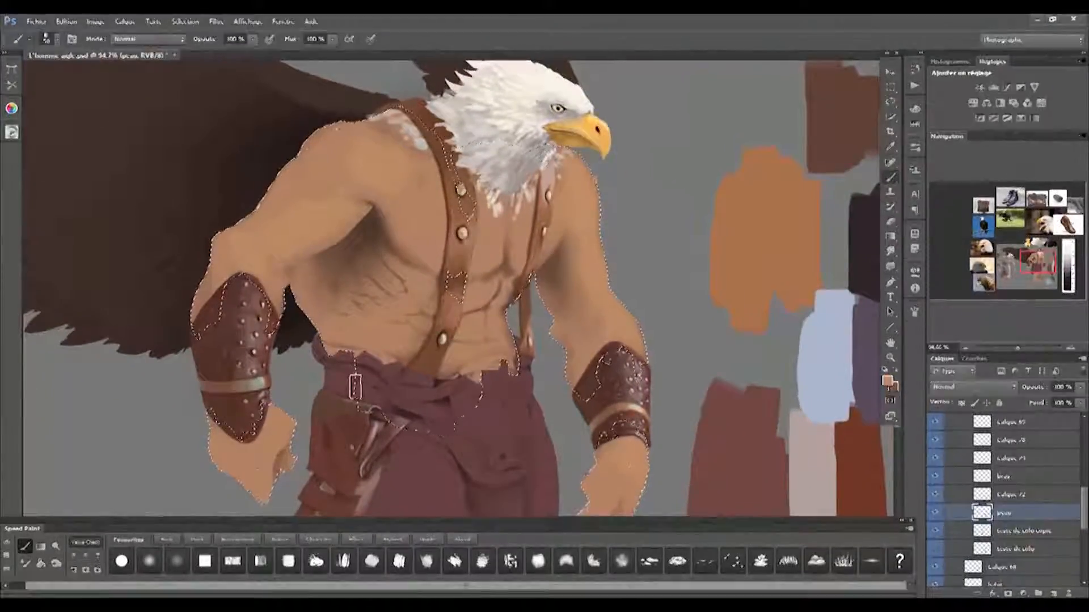
left_click_drag(257, 204, 263, 215)
Shift the foreground colour to a brighter pinkish skin tone and tint the shoulder beside the eagle's beak
key("n")
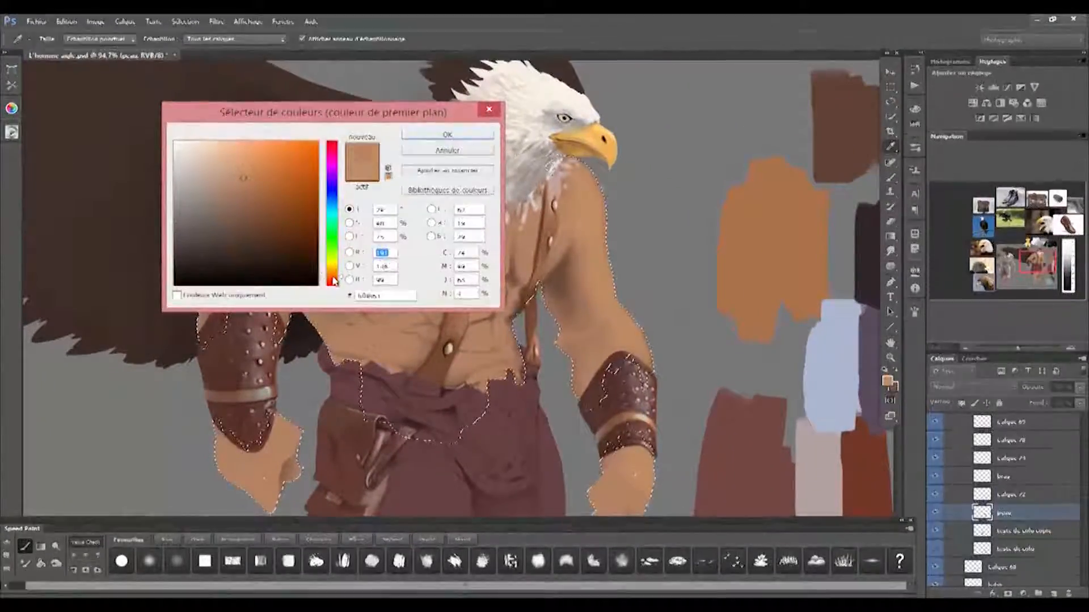
left_click_drag(249, 167, 250, 157)
left_click(446, 135)
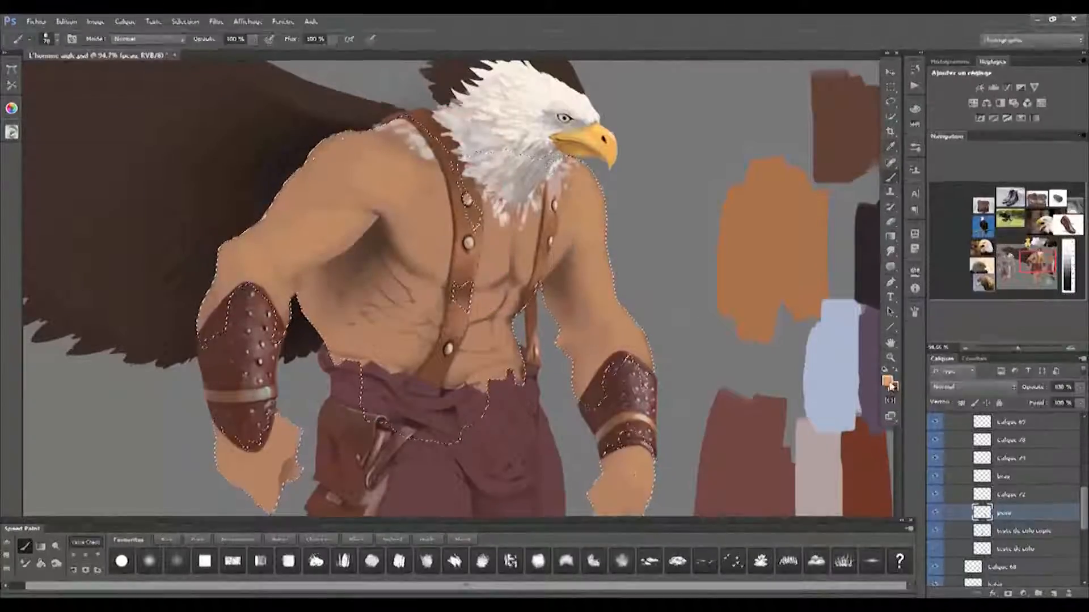
key("n")
left_click_drag(335, 278, 334, 278)
left_click(447, 134)
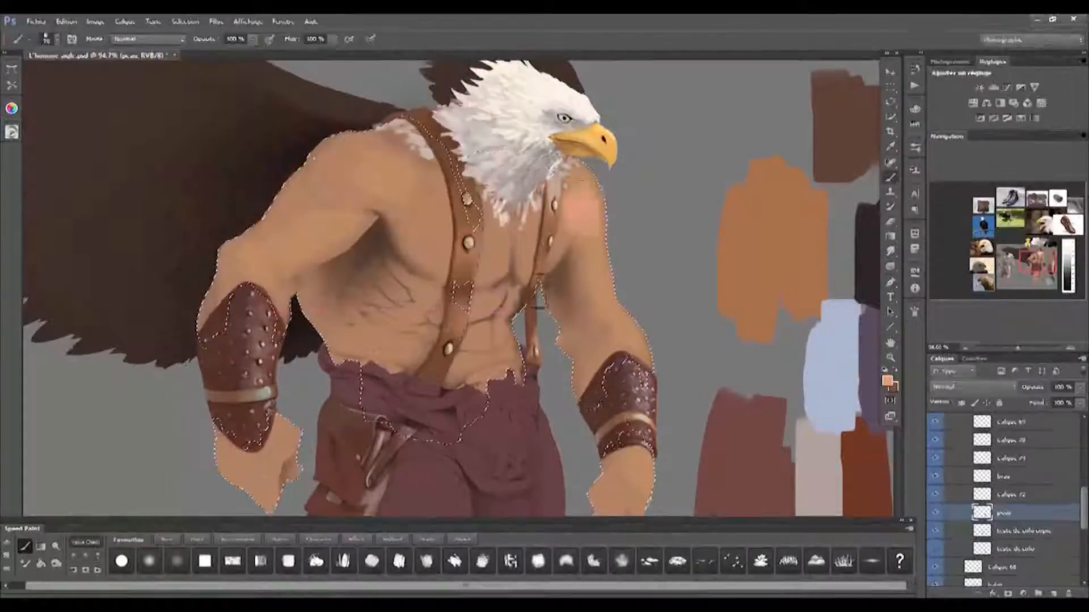
left_click_drag(624, 344, 621, 288)
left_click_drag(608, 457, 628, 496)
Resize the brush and spread the pinkish skin tone across the chest around the leather straps
key("bracketleft")
key("bracketleft")
key("bracketright")
key("bracketright")
key("bracketright")
key("bracketright")
key("bracketright")
mouse_move(532, 221)
left_mouse_down()
mouse_move(513, 249)
mouse_move(436, 210)
left_mouse_up()
Paint the pinkish tone onto the abdomen and flank with a smaller brush, sampling the nearby skin colour
mouse_move(387, 321)
left_mouse_down()
mouse_move(399, 336)
mouse_move(406, 318)
left_mouse_up()
key("bracketleft")
key("bracketleft")
mouse_move(514, 312)
left_mouse_down()
mouse_move(505, 340)
mouse_move(518, 340)
left_mouse_up()
left_click_drag(389, 313, 442, 349)
left_click(442, 349, "alt")
key("bracketleft")
key("bracketleft")
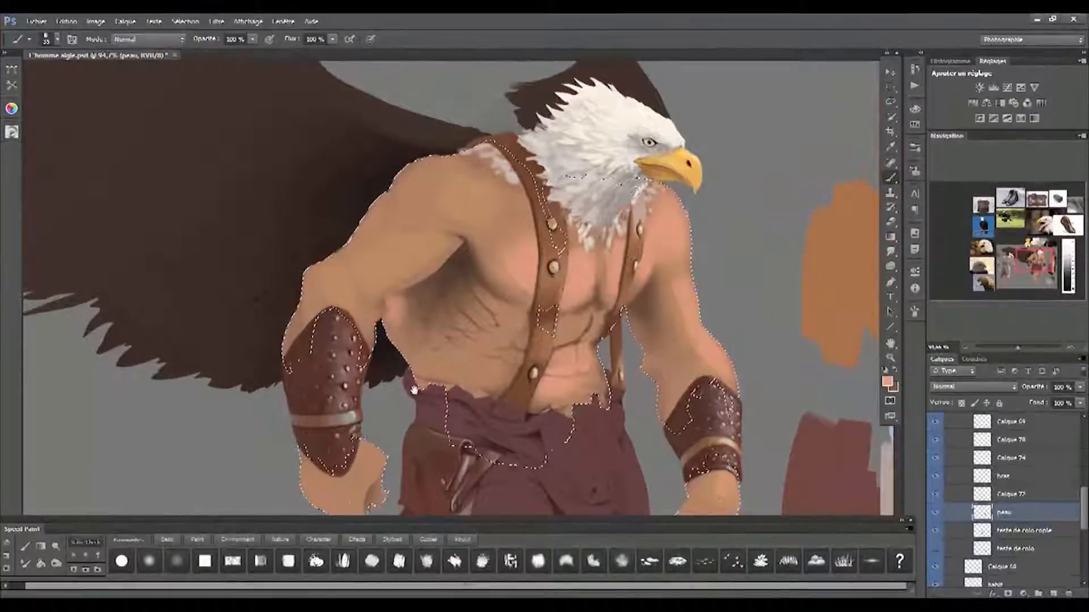
Sample a cool grey and paint a reflected light along the flank beneath the arm
left_click_drag(414, 390, 754, 324)
left_click_drag(430, 295, 505, 312)
left_click(340, 391, "alt")
left_click_drag(644, 350, 377, 343)
key("bracketright")
key("bracketright")
left_click_drag(536, 262, 553, 238)
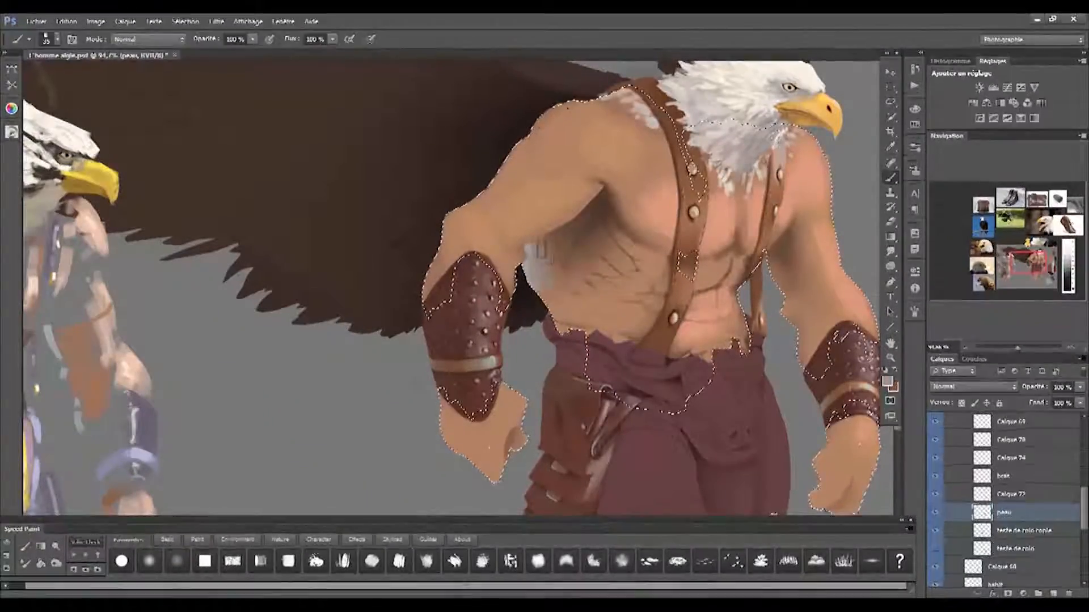
left_click_drag(532, 247, 456, 231)
Enlarge the brush and blend the grey flank light into the surrounding skin tones
key("bracketright")
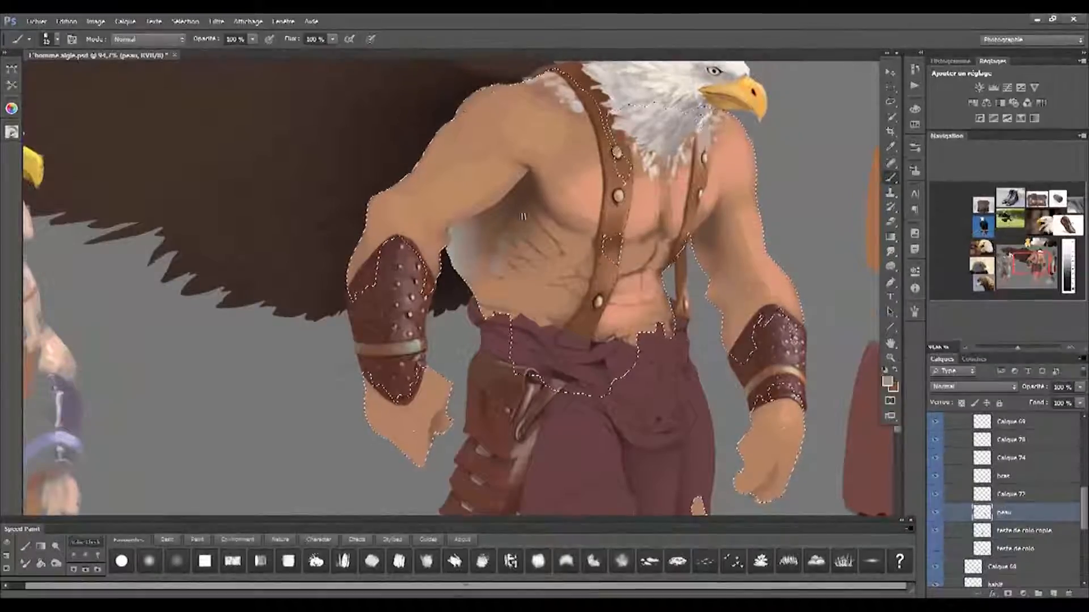
left_click_drag(521, 284, 462, 364)
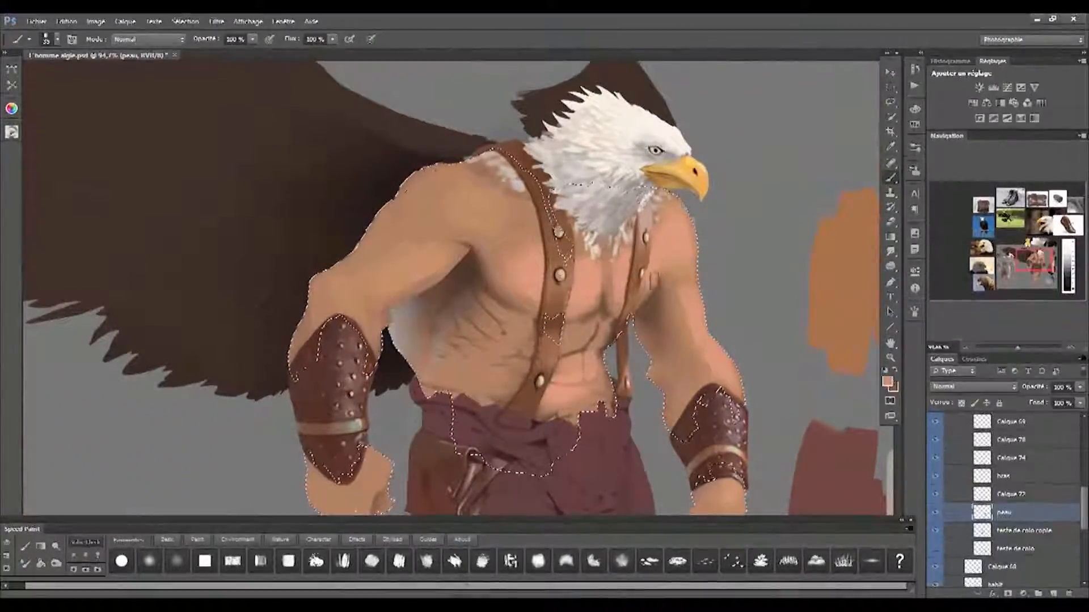
left_click_drag(698, 365, 651, 237)
left_click_drag(546, 397, 655, 427)
left_click_drag(299, 413, 227, 516)
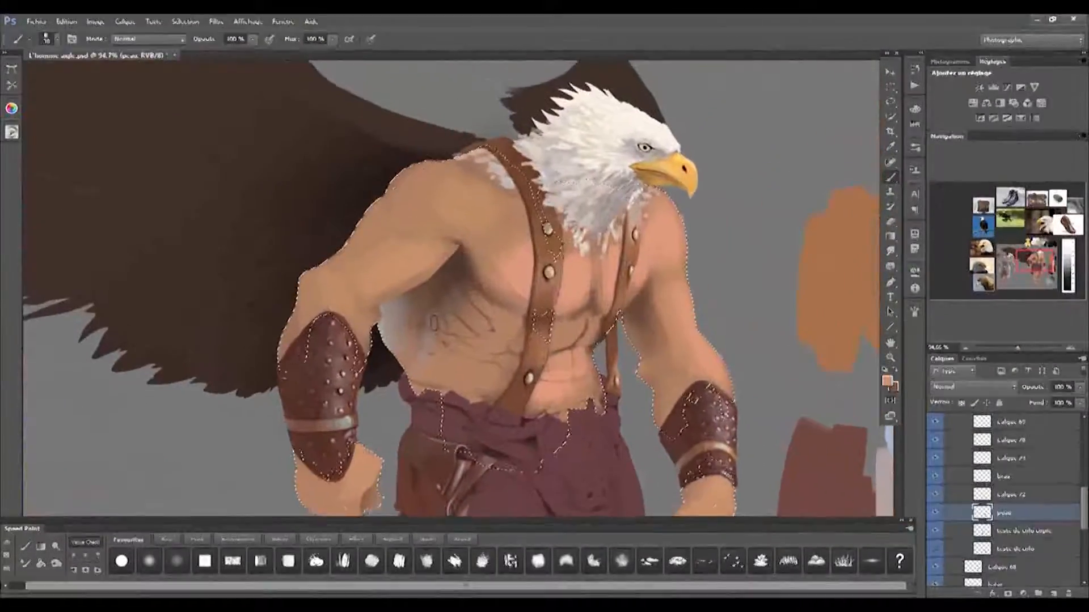
Choose a muted brown foreground colour and shade the far arm's forearm with a smaller brush
left_click_drag(441, 336, 434, 330)
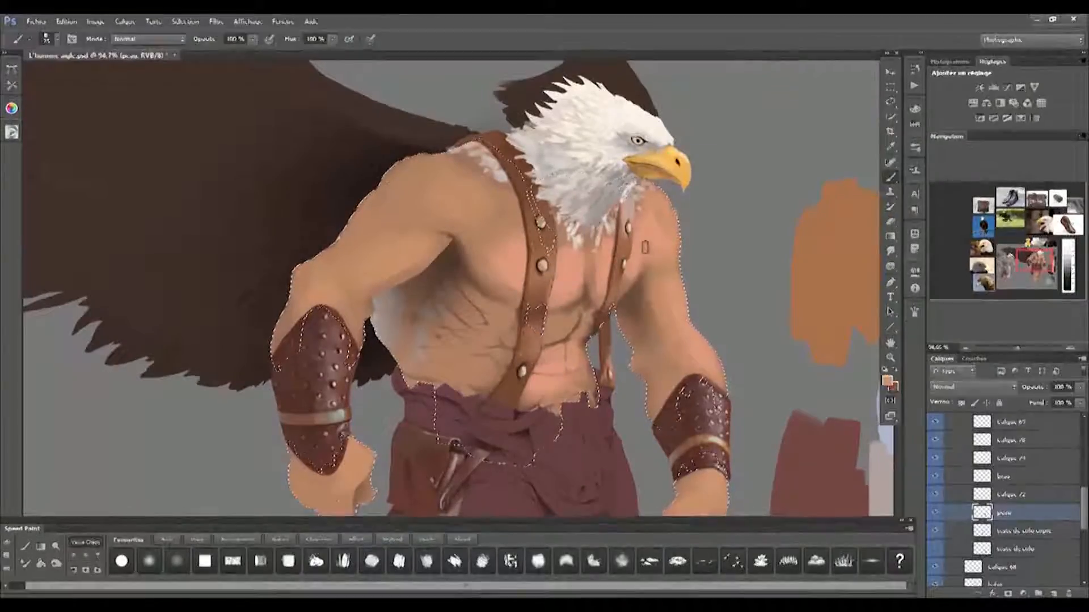
left_click(886, 381)
left_click(242, 198)
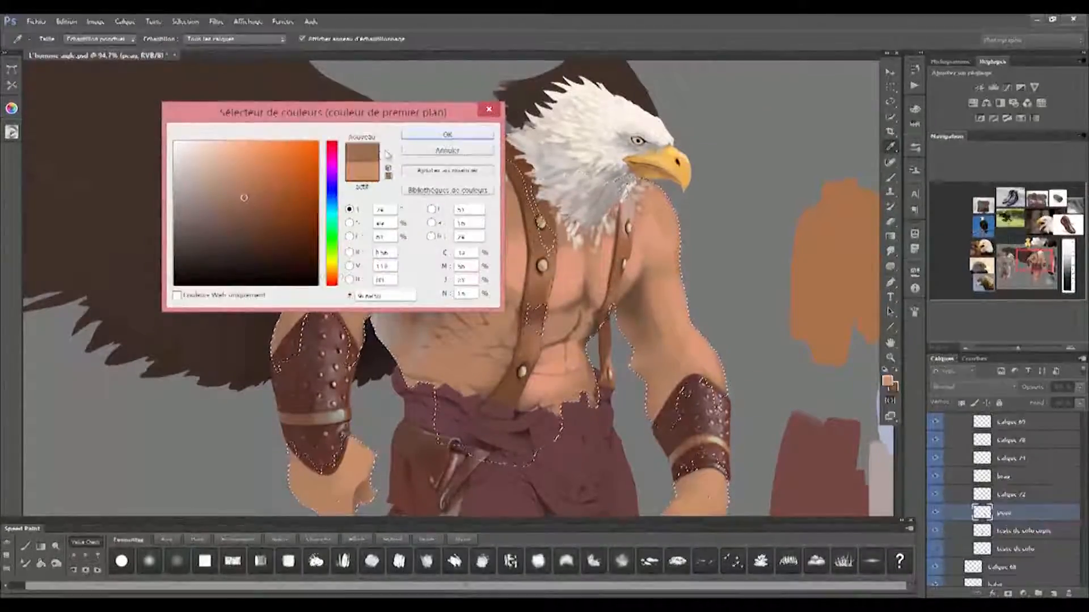
left_click(447, 135)
key("bracketleft")
key("bracketleft")
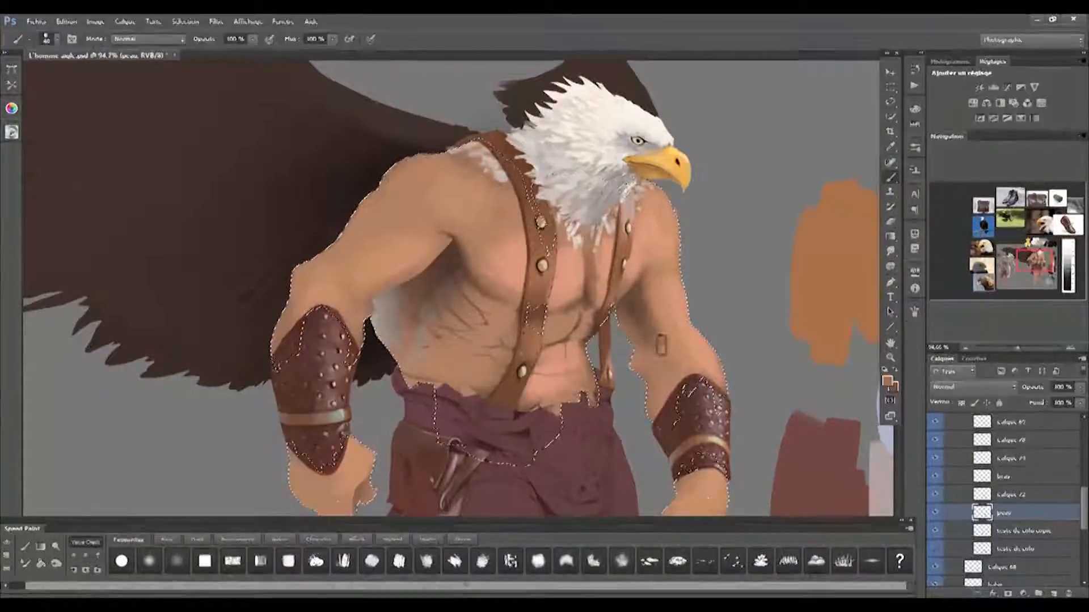
Choose a redder brown and deepen the shading on the far arm and abdomen, varying the brush size
left_click(889, 383)
left_click_drag(333, 276, 333, 277)
left_click(442, 136)
key("bracketright")
left_click_drag(672, 370, 641, 288)
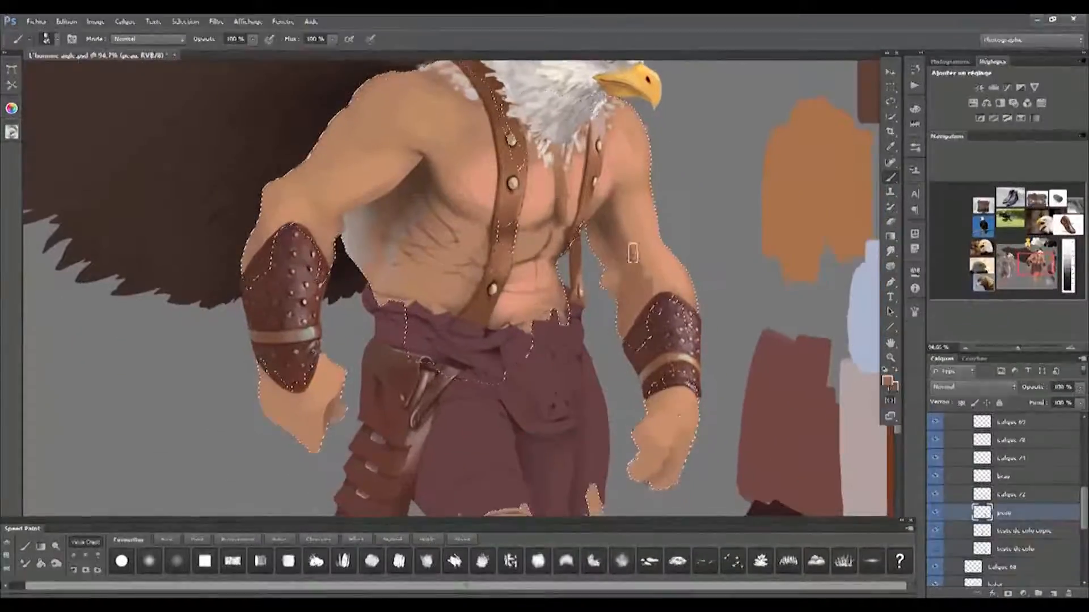
key("bracketleft")
key("bracketleft")
key("bracketleft")
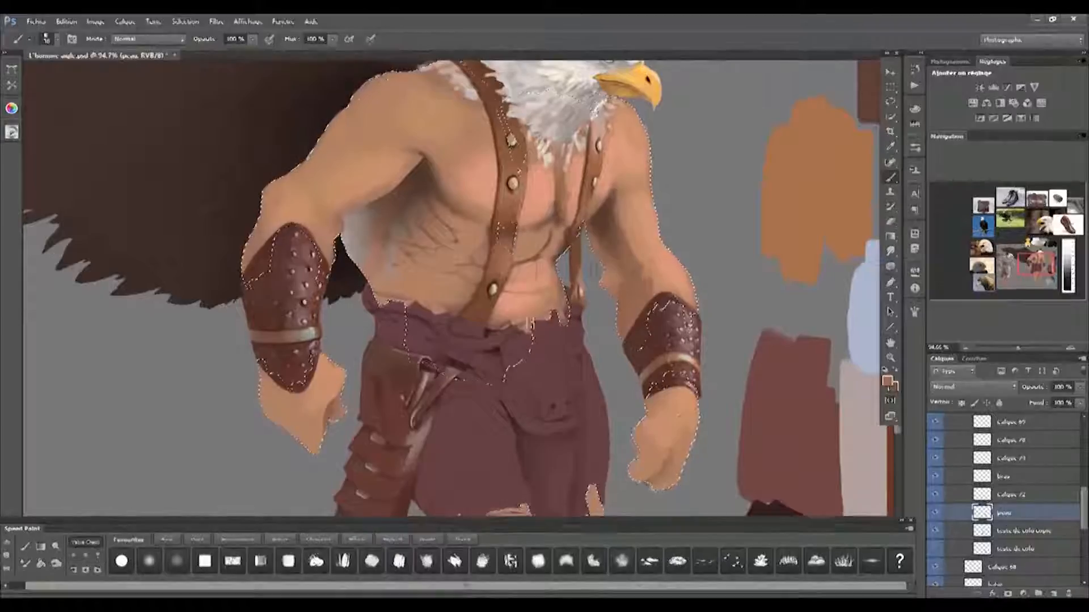
left_click_drag(419, 171, 466, 233)
key("bracketright")
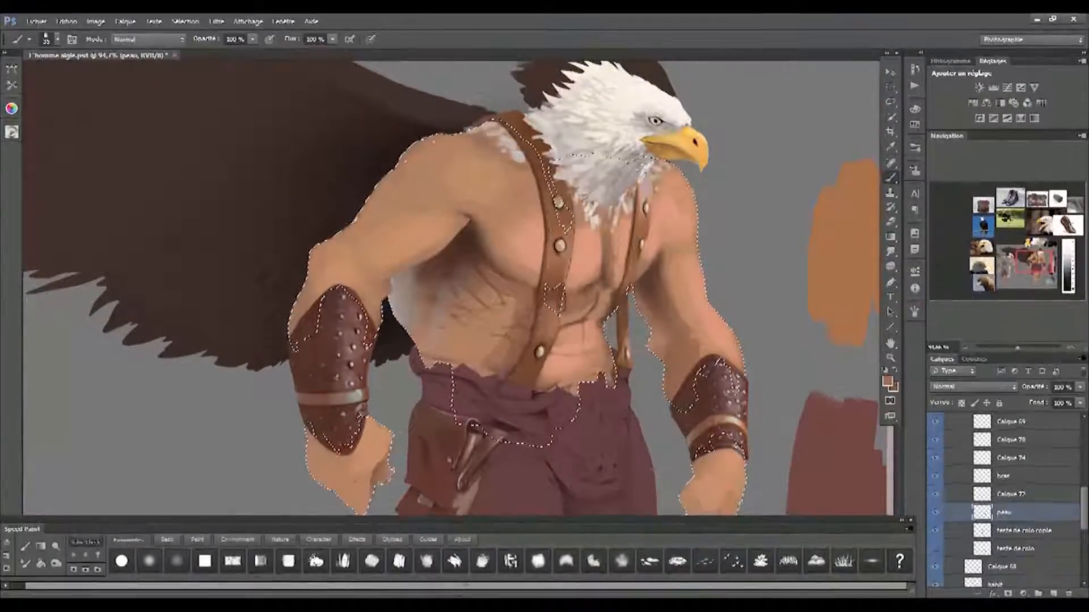
Sample skin tones from the arm and abdomen and model the abdominal muscles with small brush strokes
left_click(692, 272, "alt")
key("bracketleft")
key("bracketright")
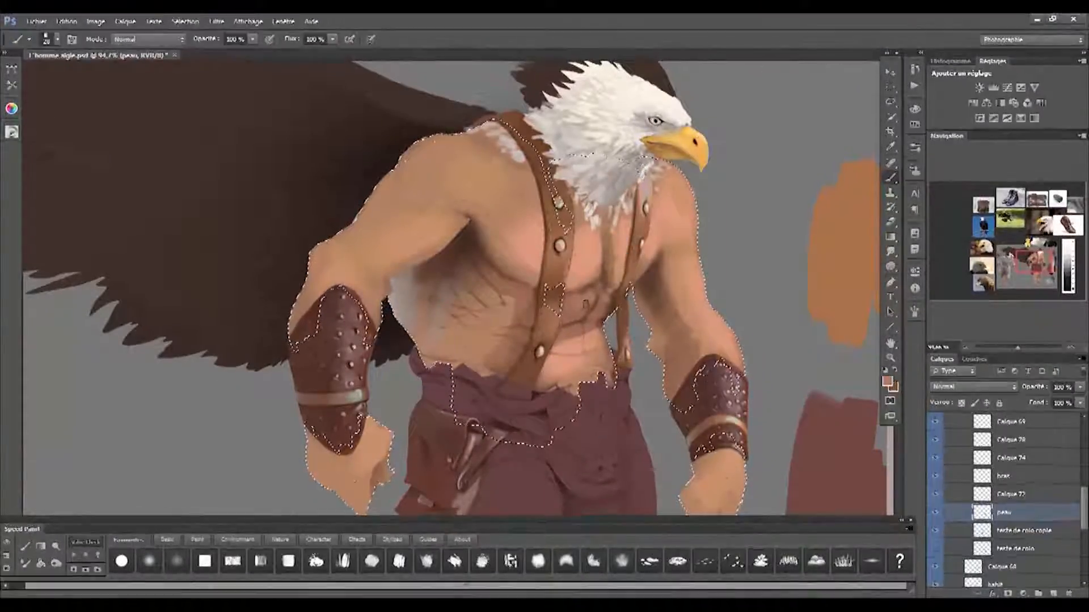
left_click(589, 355, "alt")
left_click_drag(567, 360, 595, 346)
key("bracketleft")
key("bracketleft")
key("bracketleft")
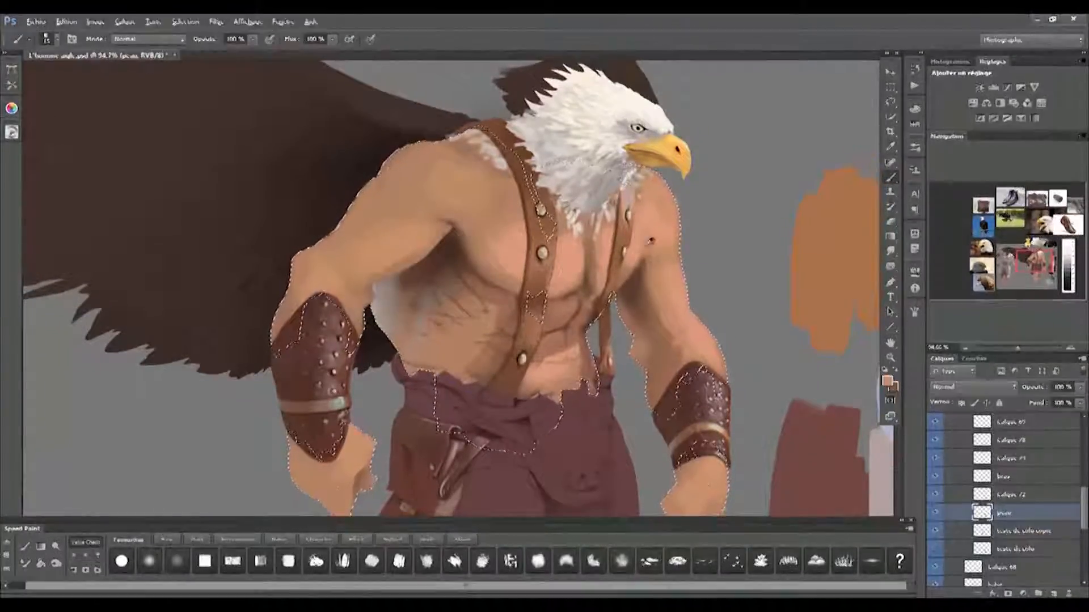
Choose a light pinkish skin colour and paint it on the far forearm above the bracer
left_click(888, 381)
left_click_drag(332, 272, 332, 263)
left_click(447, 134)
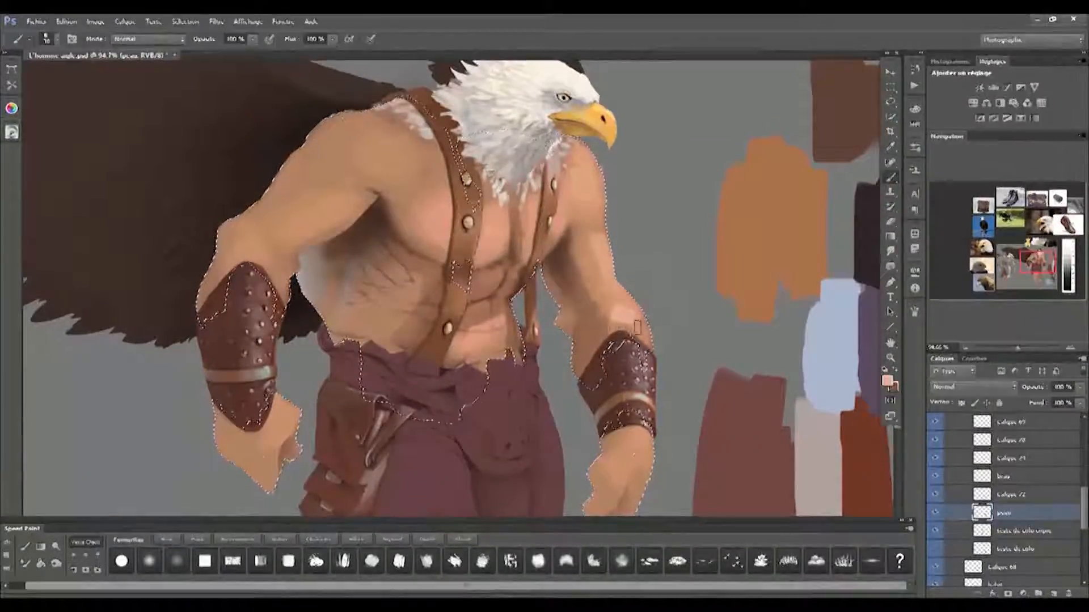
left_click_drag(579, 311, 660, 352)
key("bracketleft")
key("bracketleft")
key("bracketright")
key("bracketright")
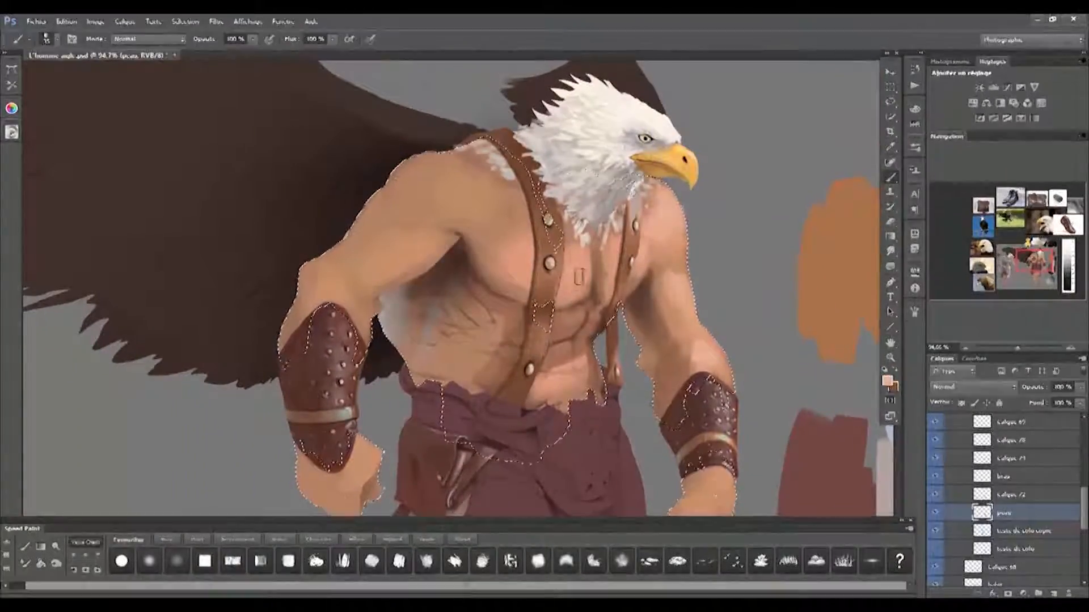
Paint a light spot on the near shoulder and brown shading along the upper arm, varying the brush size
left_click_drag(484, 291, 488, 292)
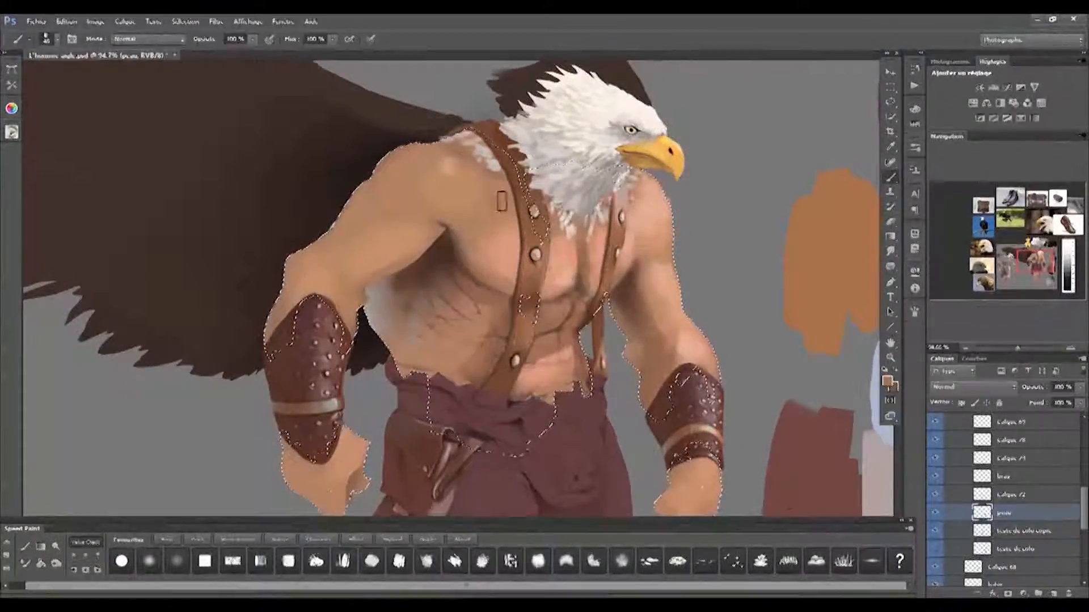
key("bracketleft")
key("bracketleft")
key("bracketleft")
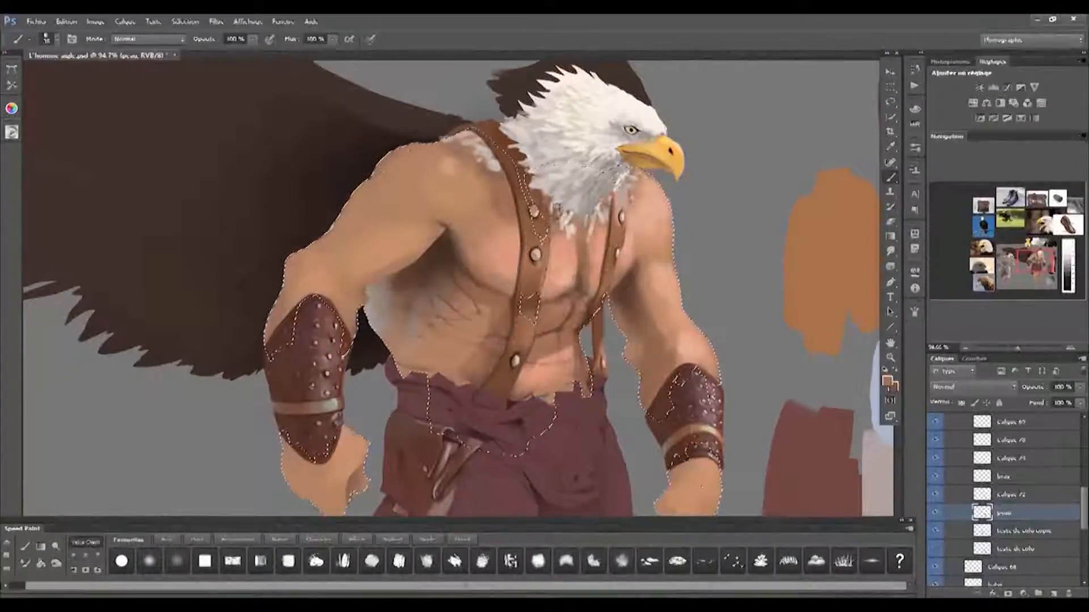
key("bracketright")
key("bracketright")
key("bracketright")
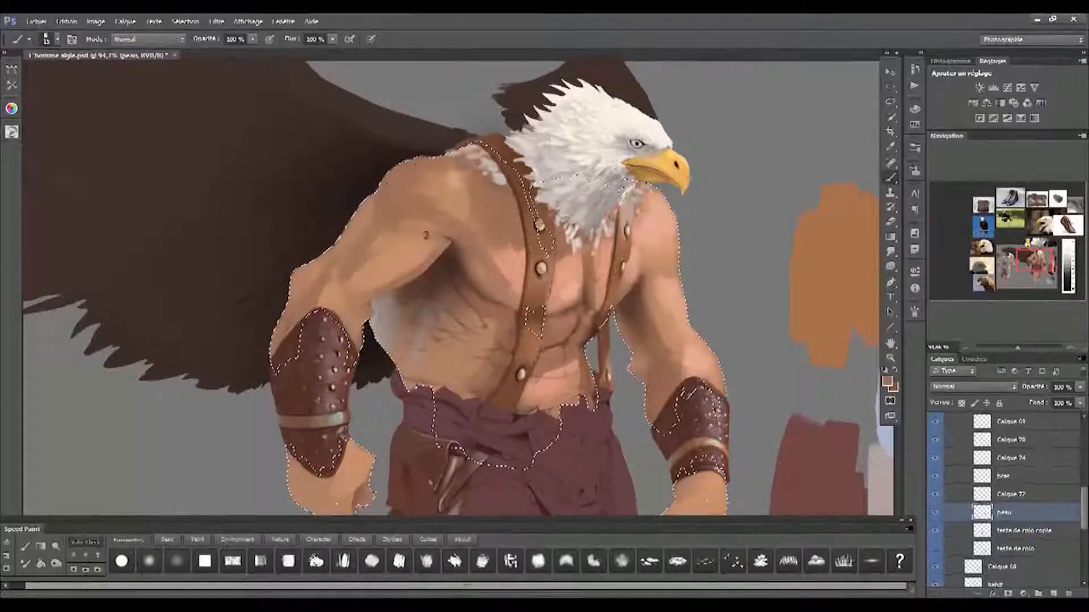
Sample a shadow tone beside the torso and paint a muscle shadow on the far forearm
left_click_drag(342, 247, 281, 216)
left_click(600, 297, "alt")
key("]")
left_click_drag(607, 312, 620, 335)
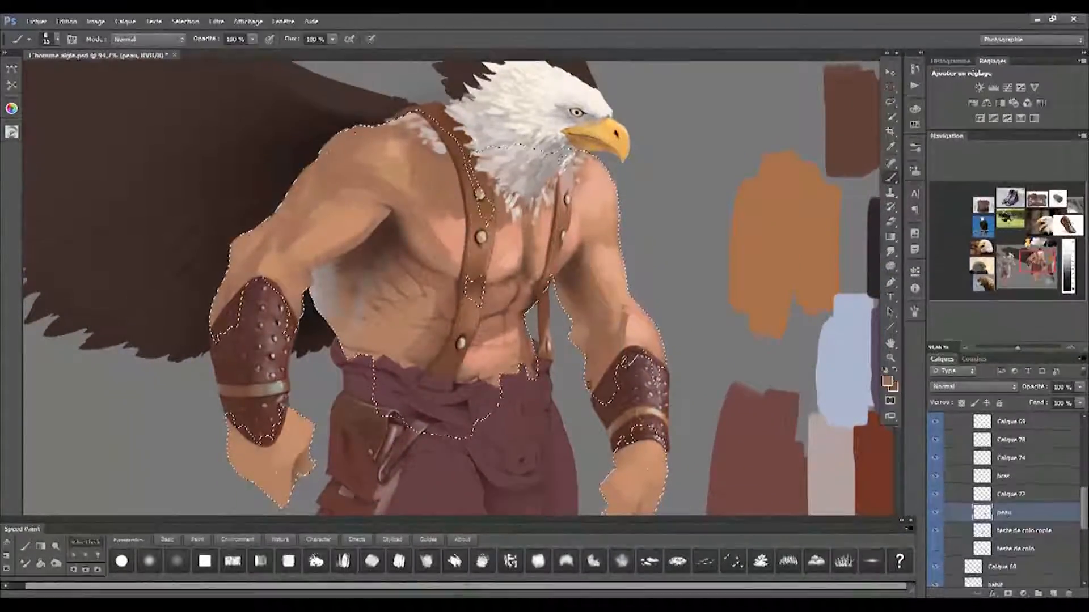
left_click_drag(614, 495, 598, 418)
Paint a dark brown shadow at the armpit and blend it between the near upper arm and the chest
left_click_drag(395, 187, 441, 300)
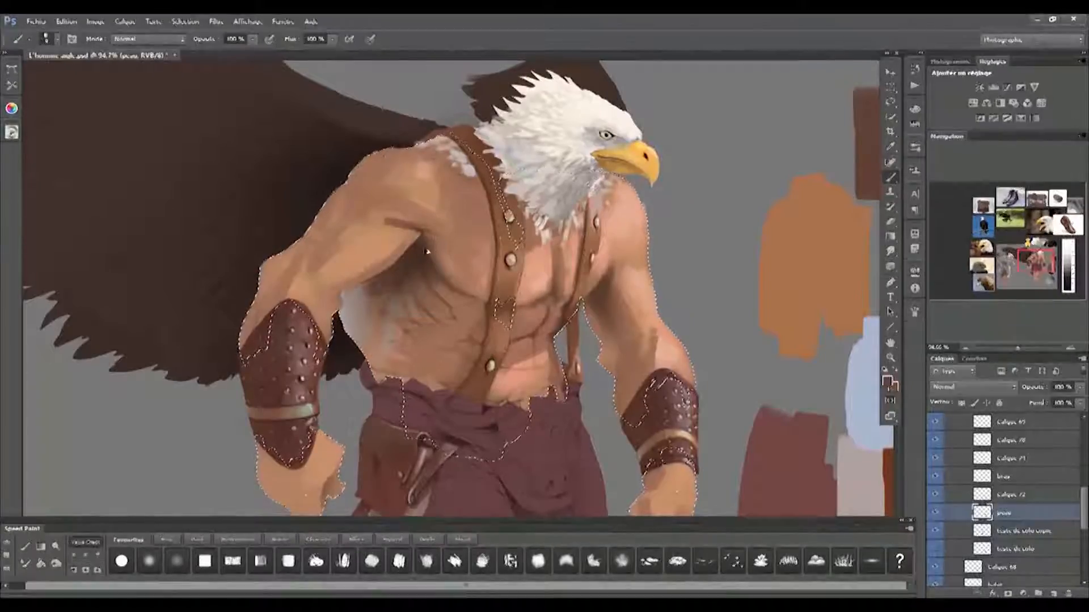
key("bracketright")
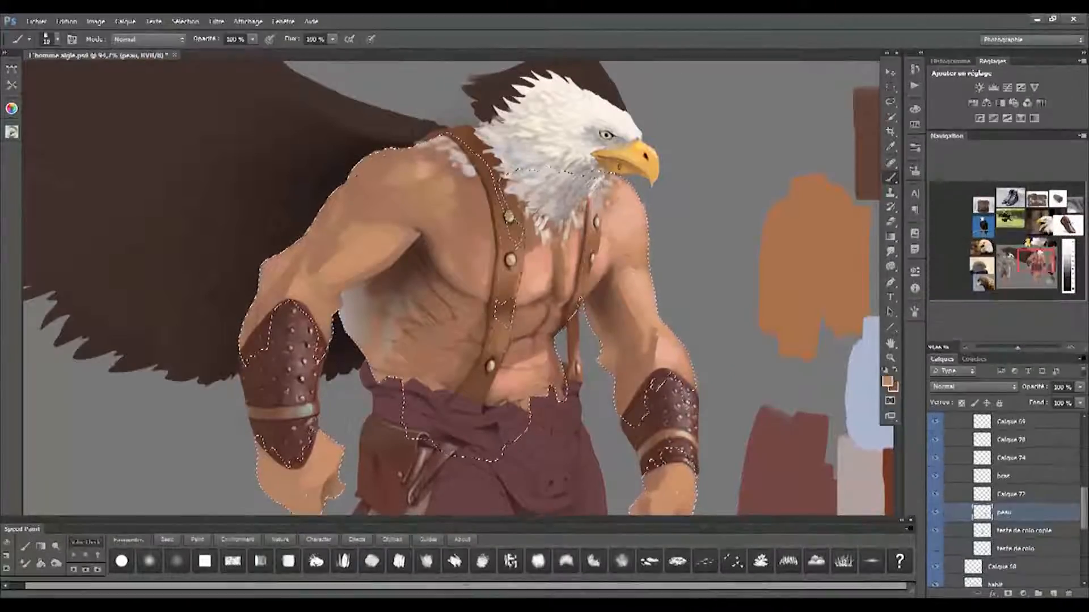
left_click_drag(615, 298, 632, 246)
Choose a reddish brown and shade the abdomen and both hands, starting from a larger brush
key("bracketright")
key("bracketright")
key("bracketright")
key("bracketright")
key("bracketright")
left_click(888, 381)
left_click(257, 211)
left_click(450, 134)
key("bracketleft")
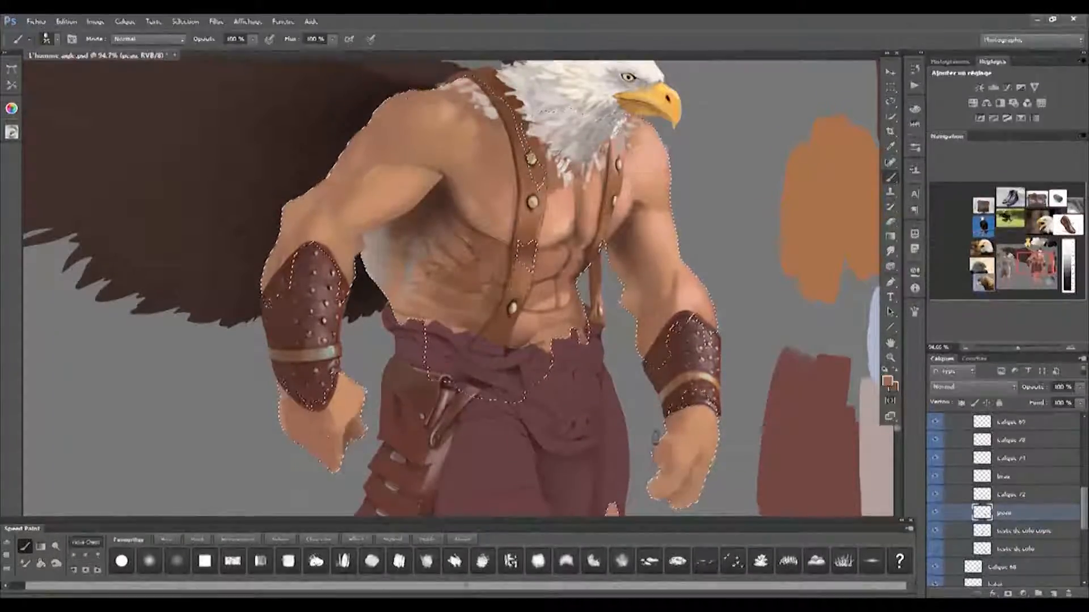
Sample a skin tone from the far arm and model the far hand's fingers with a smaller brush
left_click_drag(549, 420, 496, 373)
left_click(641, 249, "alt")
key("bracketleft")
left_click_drag(637, 397, 643, 373)
scroll(599, 233, "up", 4)
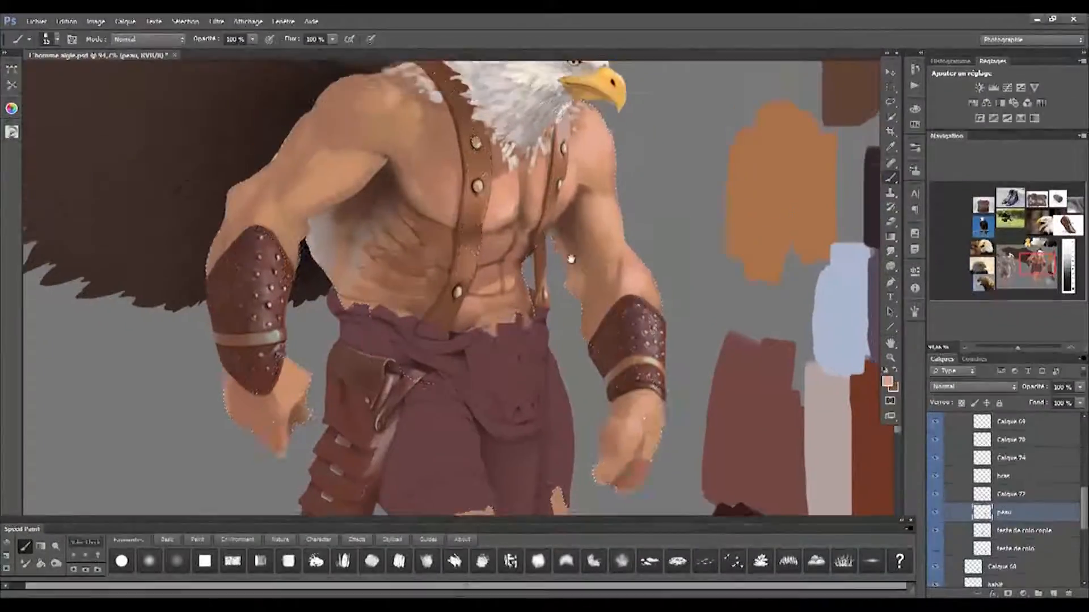
scroll(608, 216, "up", 3)
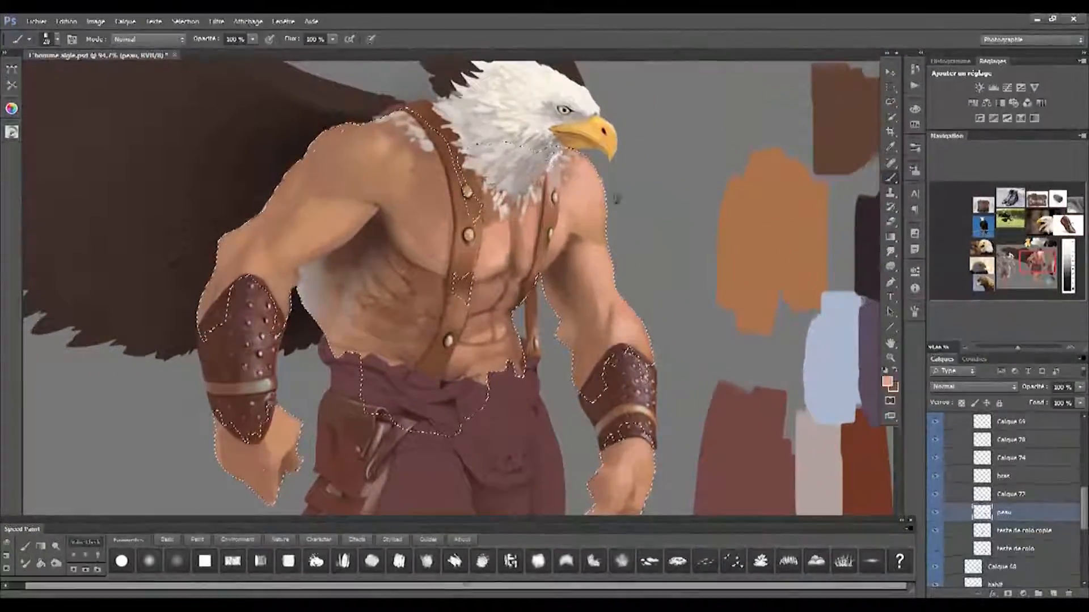
Model the near shoulder and biceps with reddish skin tones and darker muscle shadows
left_click_drag(340, 216, 355, 261)
key("ctrl+space")
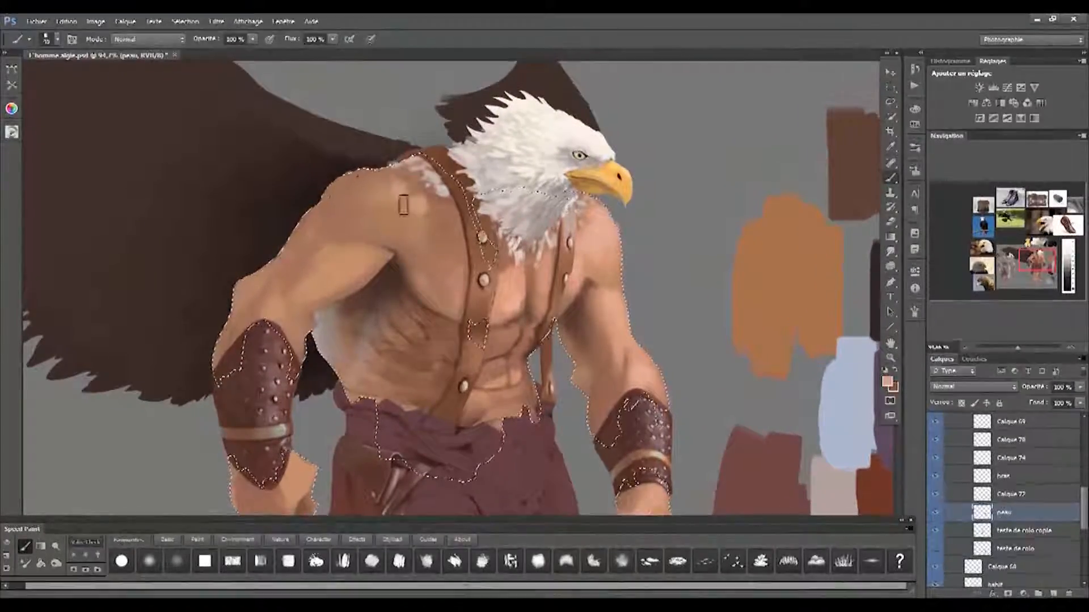
scroll(429, 287, "down", 1)
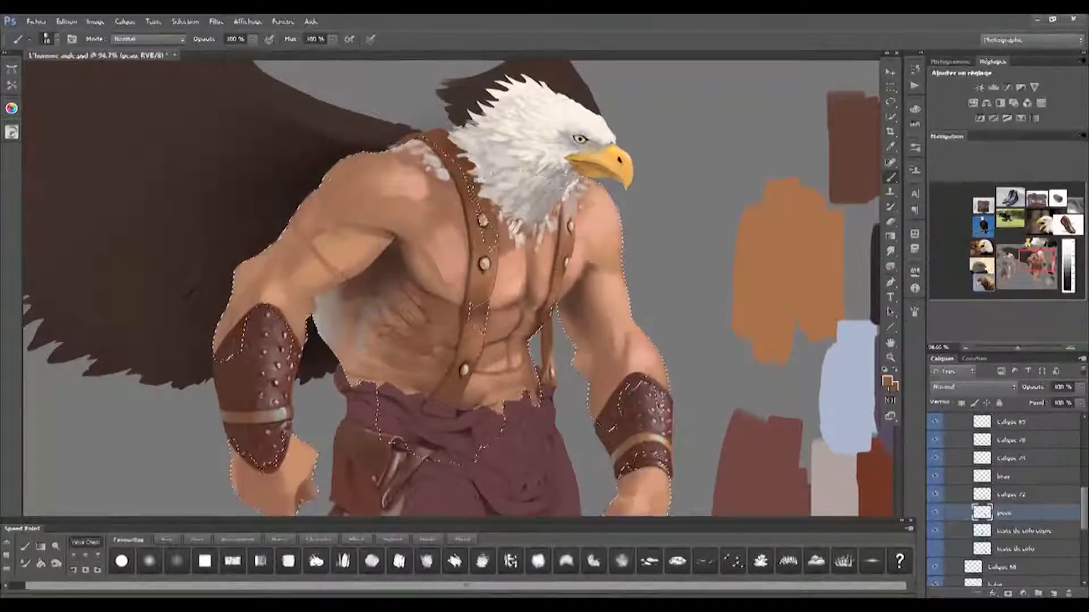
mouse_move(627, 285)
left_mouse_down()
mouse_move(615, 224)
mouse_move(618, 249)
left_mouse_up()
Smudge the painted shadows on the far upper arm with a small Smudge brush
left_click(890, 250)
mouse_move(472, 294)
left_mouse_down()
mouse_move(447, 267)
mouse_move(438, 304)
left_mouse_up()
key("[")
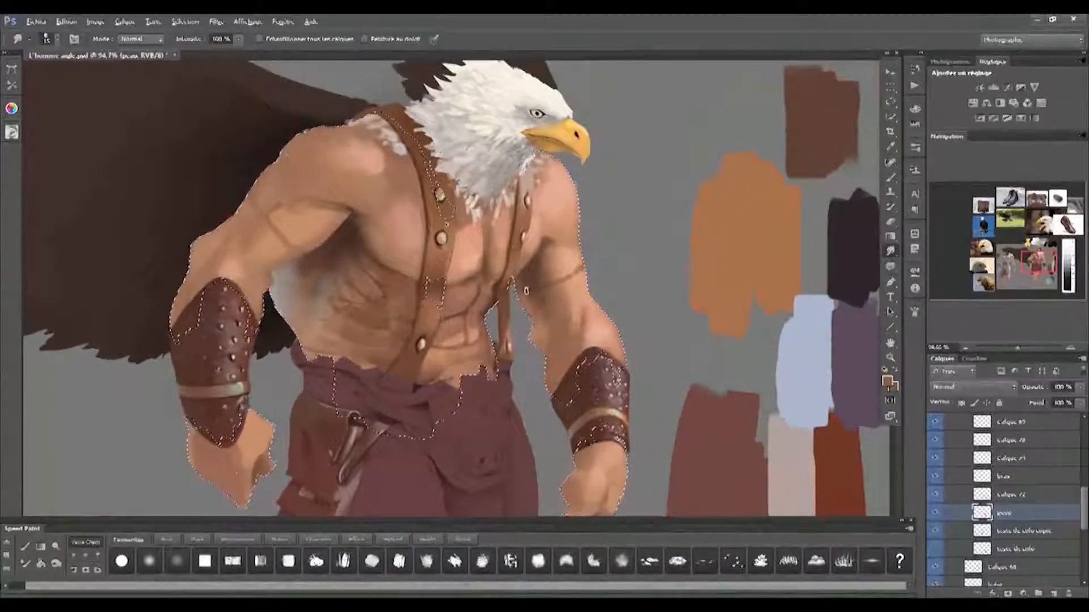
Darken the flank and abdomen with a large soft round brush in reddish brown, adjusting its size
left_click(148, 561)
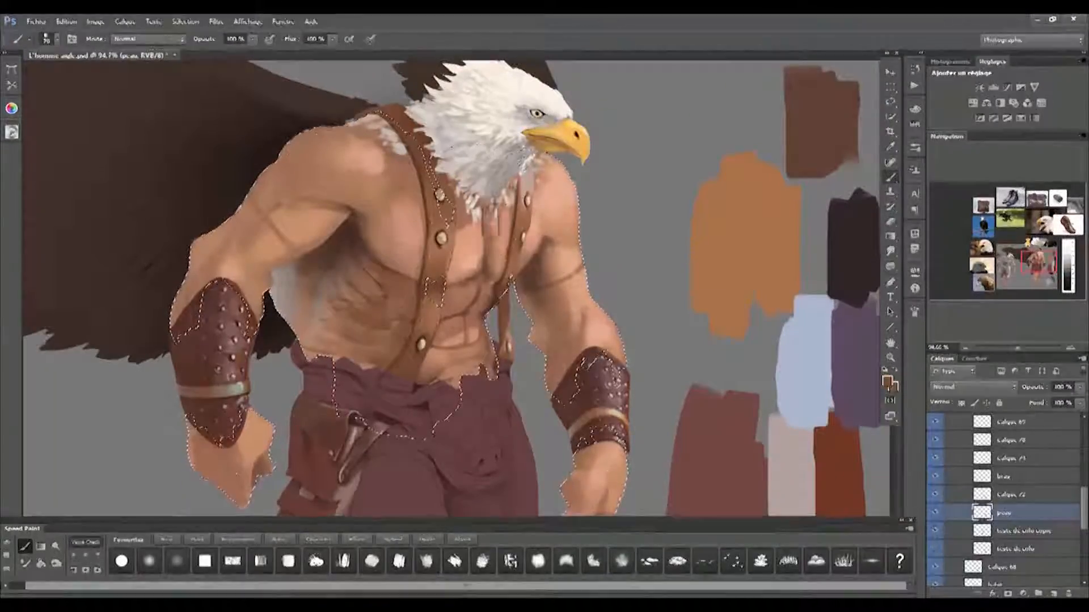
key("]")
key("]")
key("]")
key("]")
key("]")
key("]")
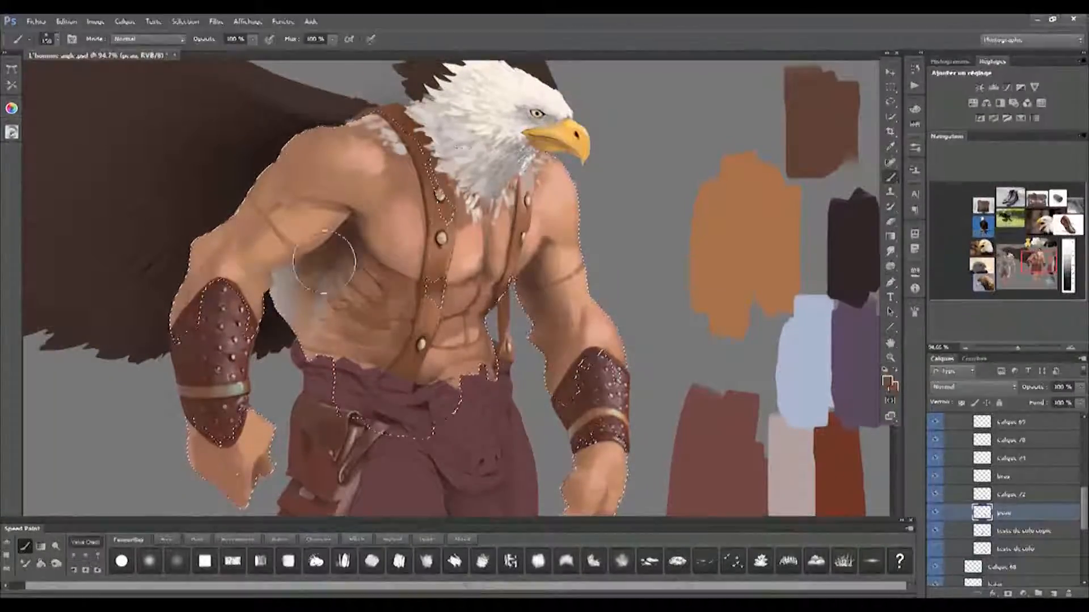
left_click_drag(358, 291, 369, 300)
key("[")
key("[")
key("[")
key("[")
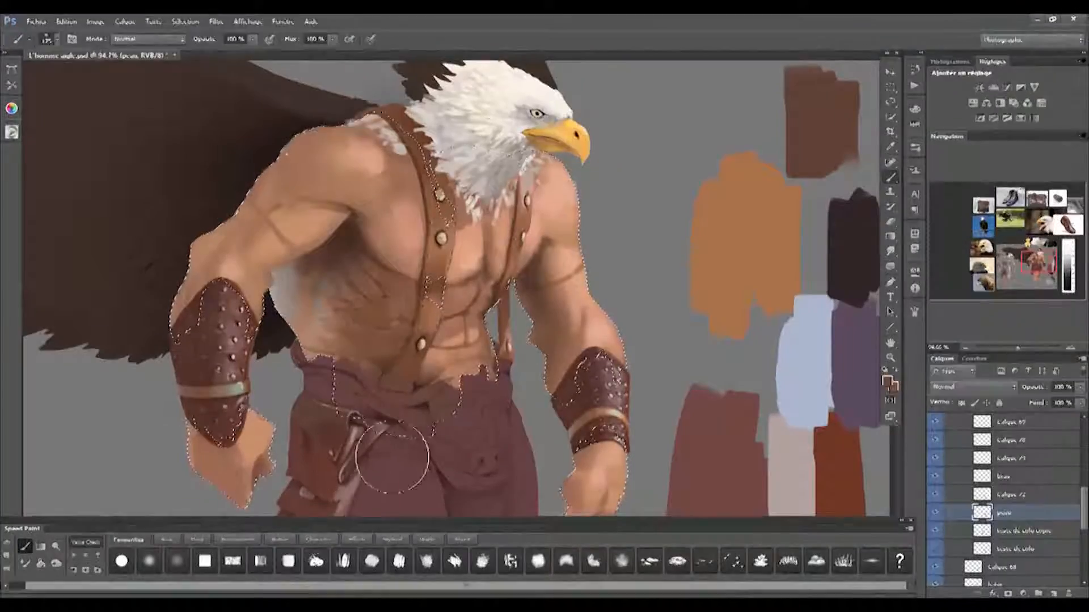
key("]")
key("]")
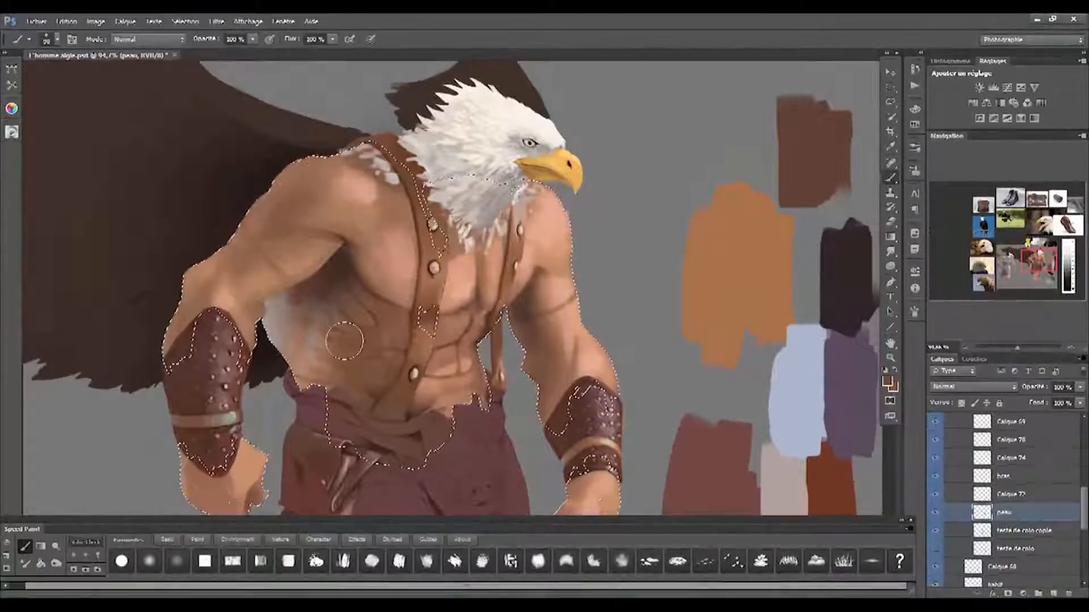
Toggle the "peau" layer off and on to compare the figure with and without the painted skin
left_click(931, 512)
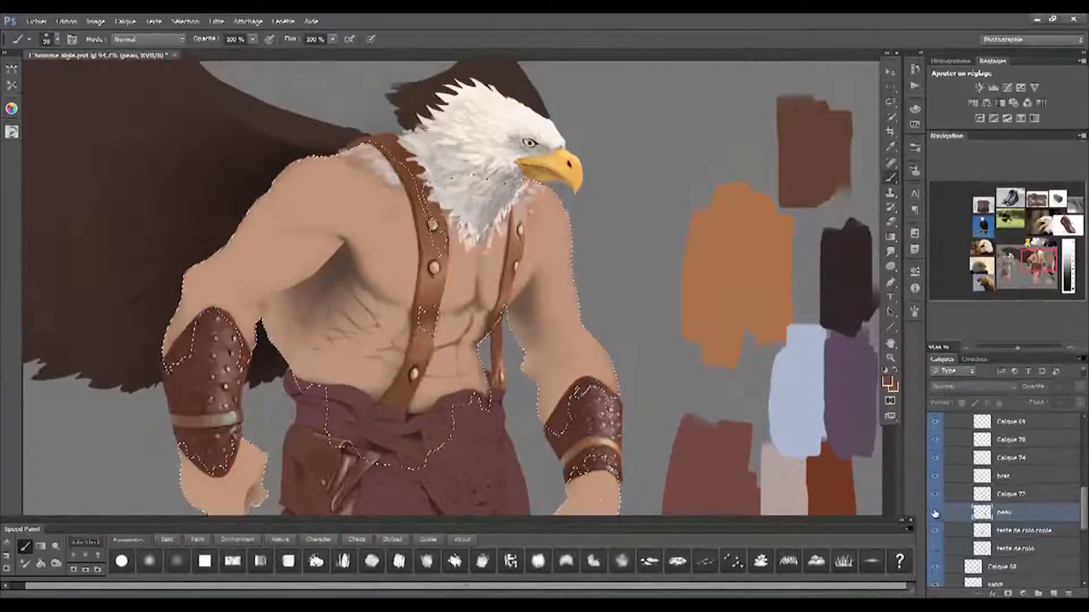
left_click(931, 512)
mouse_move(288, 314)
left_mouse_down()
mouse_move(309, 282)
mouse_move(290, 289)
left_mouse_up()
Sample light grey from the shoulder feathers and paint a rim light along the near shoulder's outer edge with a much smaller brush
right_click(308, 241)
left_click_drag(615, 335, 615, 505)
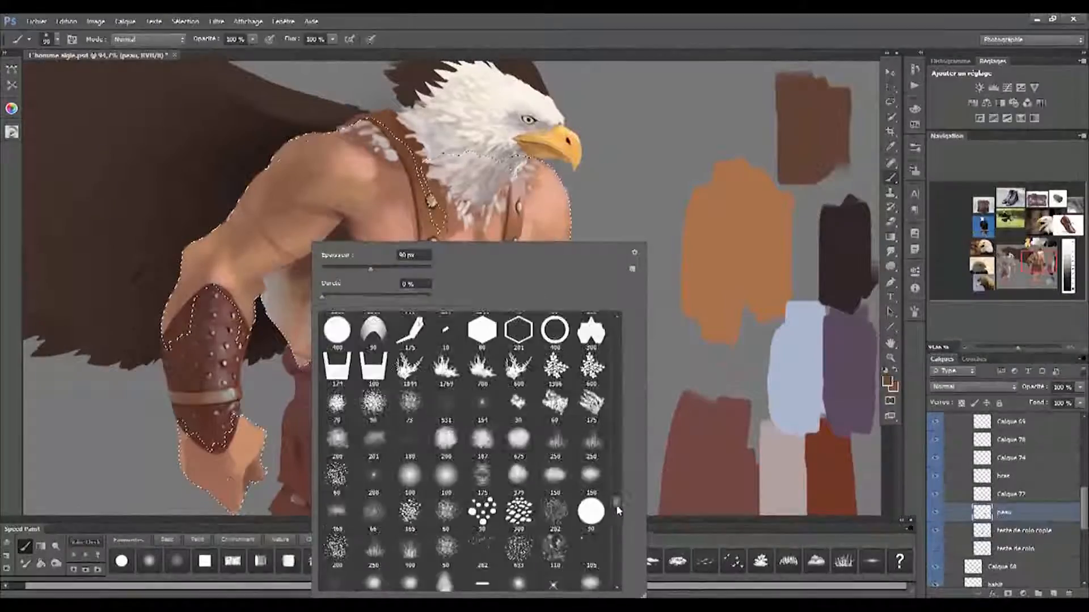
left_click(611, 38)
left_click(381, 144, "alt")
key("bracketleft")
key("bracketleft")
key("bracketleft")
key("bracketleft")
key("bracketleft")
key("bracketleft")
key("bracketleft")
key("bracketleft")
key("bracketleft")
key("bracketleft")
key("bracketleft")
mouse_move(279, 163)
left_mouse_down()
mouse_move(274, 180)
mouse_move(282, 152)
left_mouse_up()
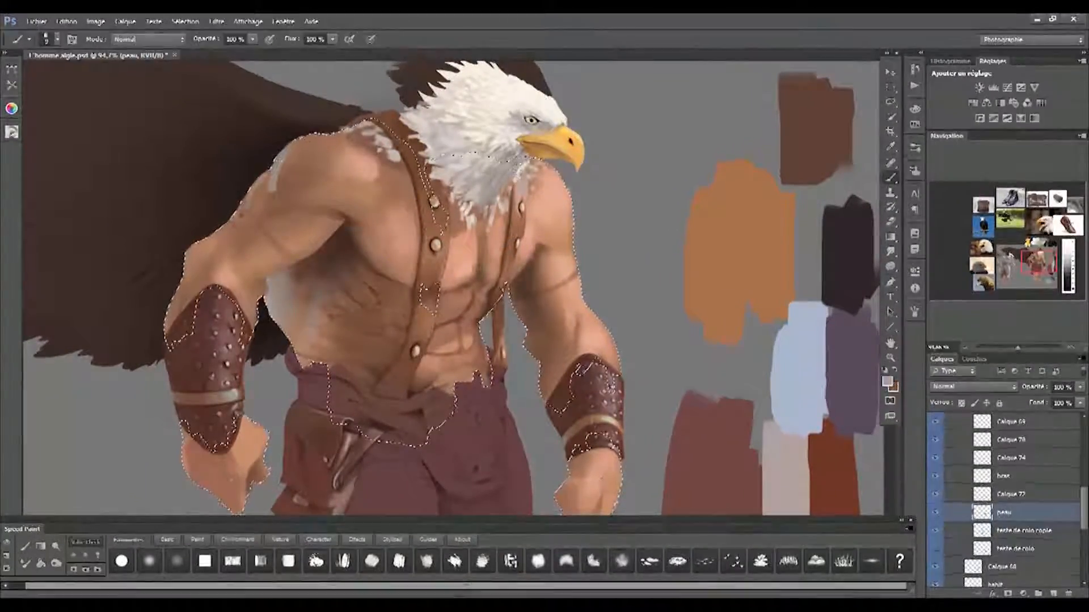
Extend the grey rim light along the near forearm's outer edge, the flank and the far arm's inner elbow
key("bracketleft")
key("bracketleft")
key("bracketleft")
left_click_drag(198, 256, 187, 290)
key("bracketright")
key("bracketright")
left_click_drag(320, 291, 309, 332)
key("bracketleft")
key("bracketleft")
key("bracketleft")
key("bracketleft")
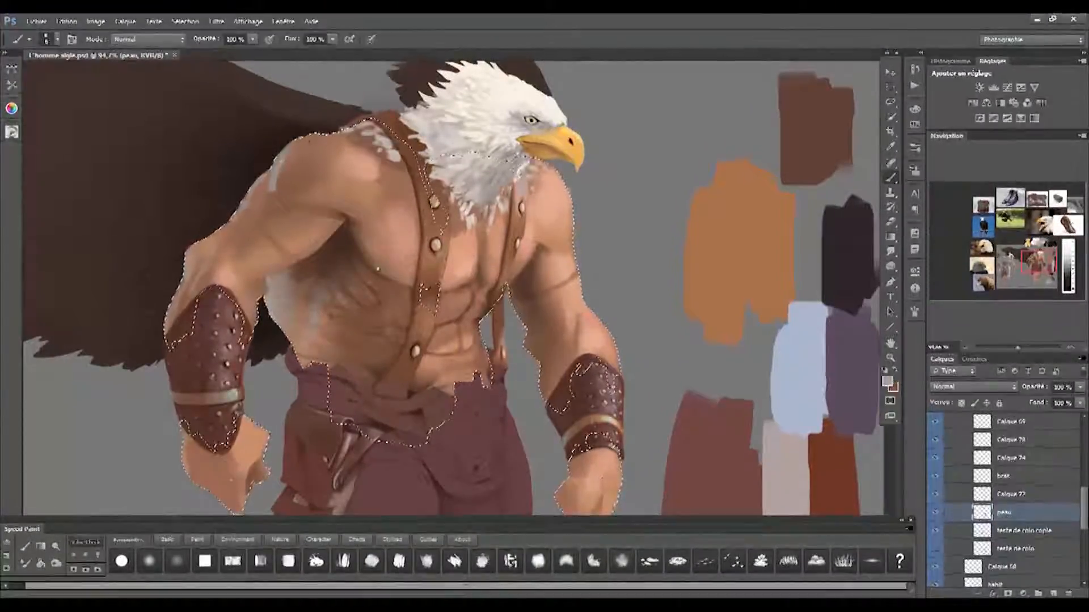
key("bracketright")
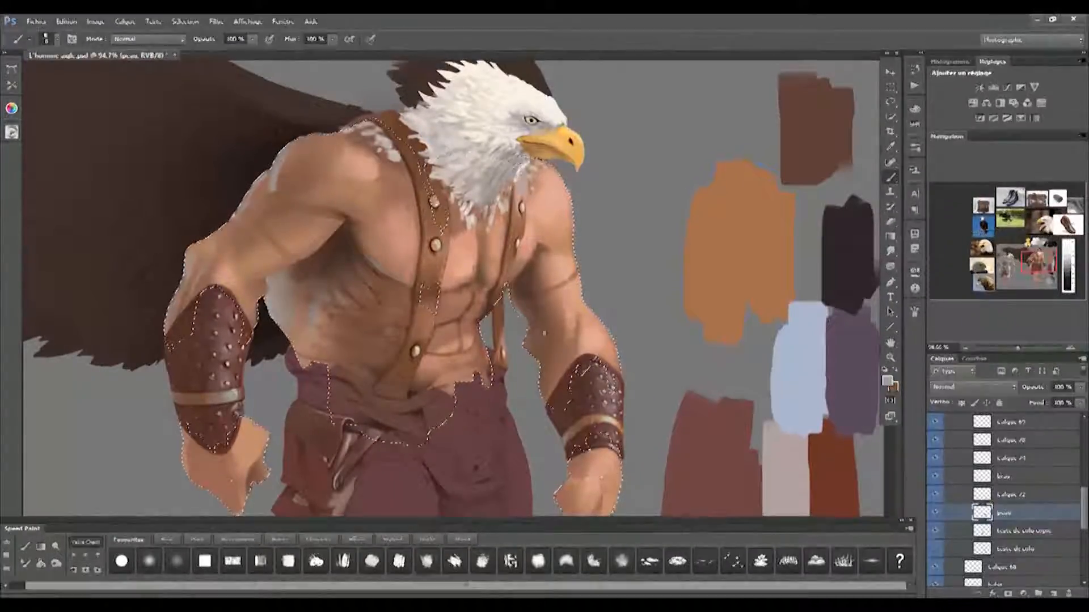
left_click_drag(542, 409, 549, 434)
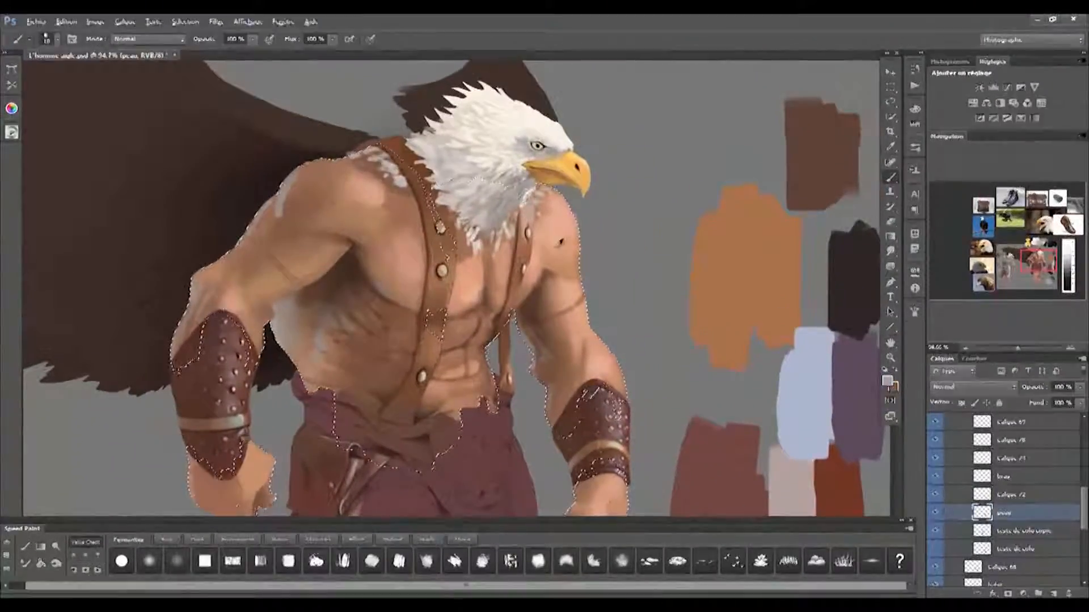
Sample a skin tone from the near upper arm and soften the shoulder's rim light into it with a larger brush
left_click_drag(260, 224, 293, 220)
key("r")
key("b")
left_click(332, 215, "alt")
key("bracketright")
key("bracketright")
key("bracketright")
mouse_move(325, 181)
left_mouse_down()
mouse_move(312, 204)
mouse_move(328, 178)
left_mouse_up()
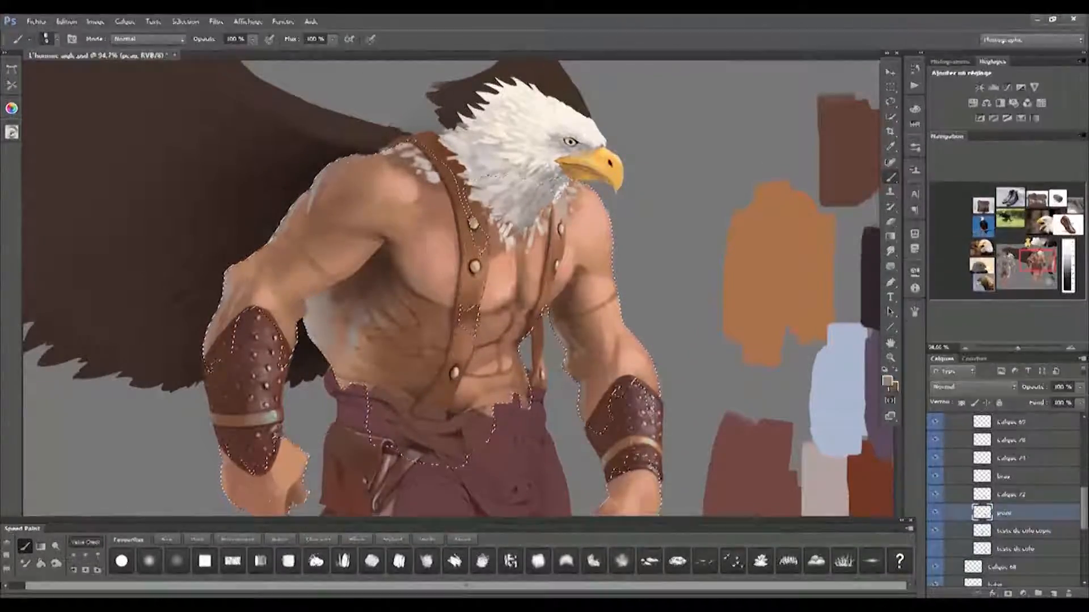
Smudge the rim light at the near elbow into the surrounding skin and return to the Brush tool
key("r")
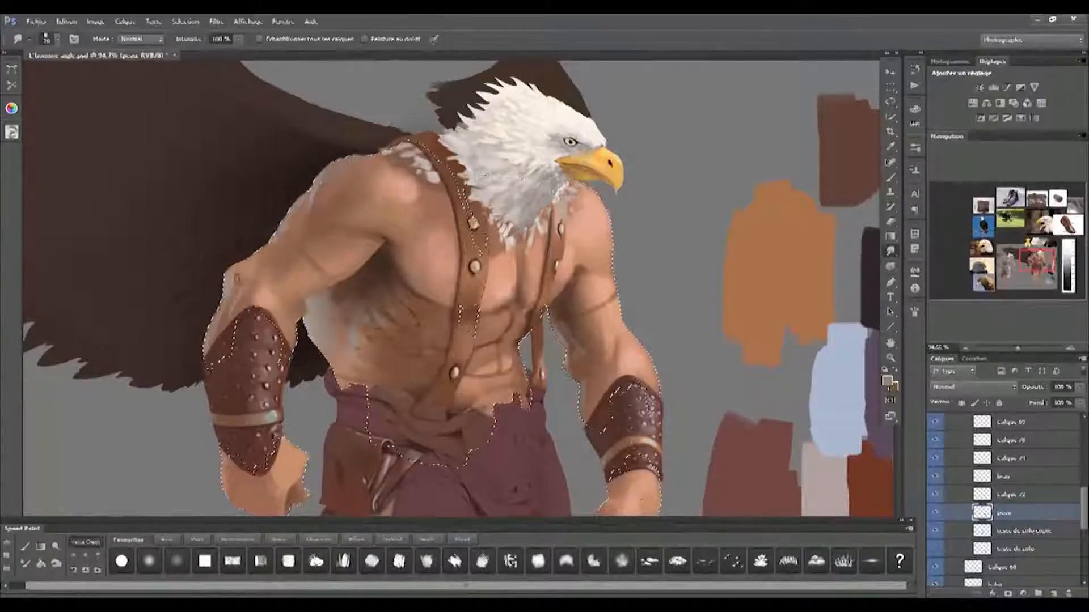
key("b")
left_click_drag(495, 342, 506, 368)
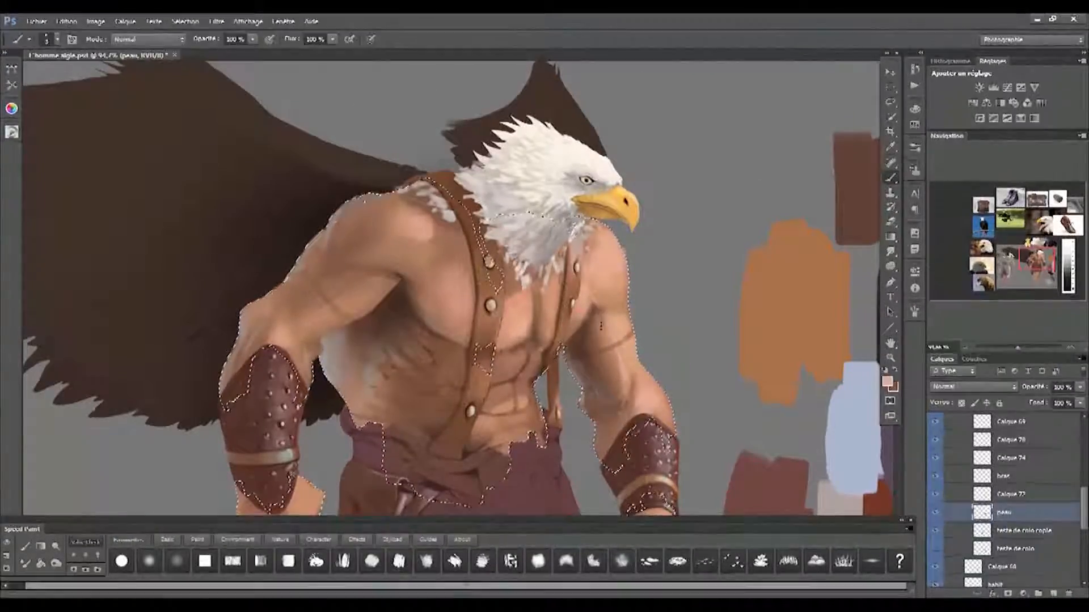
Sample a skin tone from the near arm beside the elbow crease
left_click_drag(347, 300, 344, 275)
left_click(345, 275, "alt")
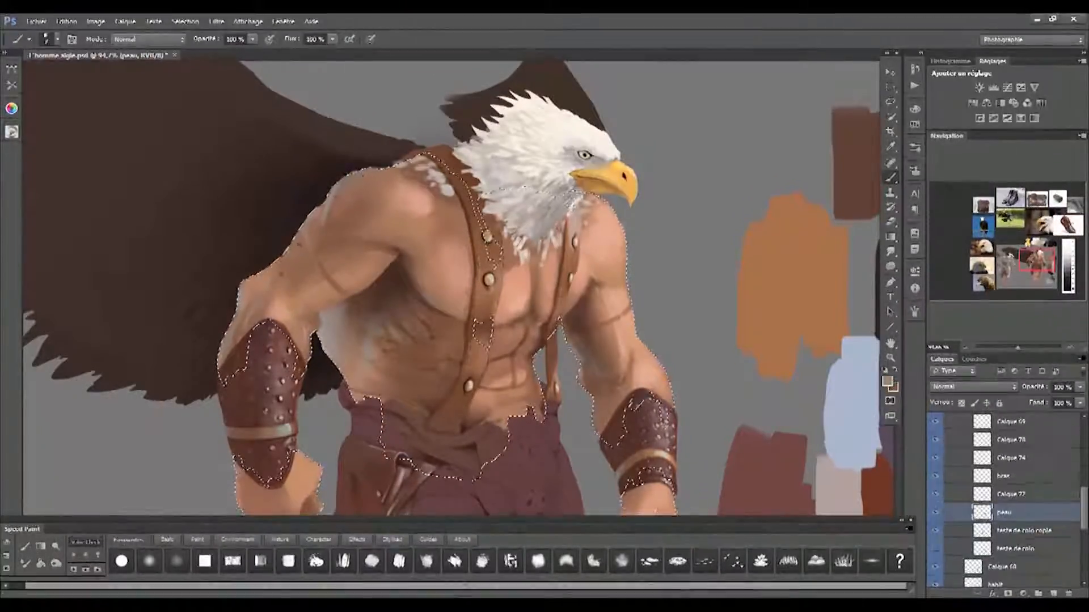
left_click_drag(378, 329, 351, 356)
Darken the selected skin's midtones slightly with a Levels adjustment, setting the midtone input to about 0.86
left_click(94, 22)
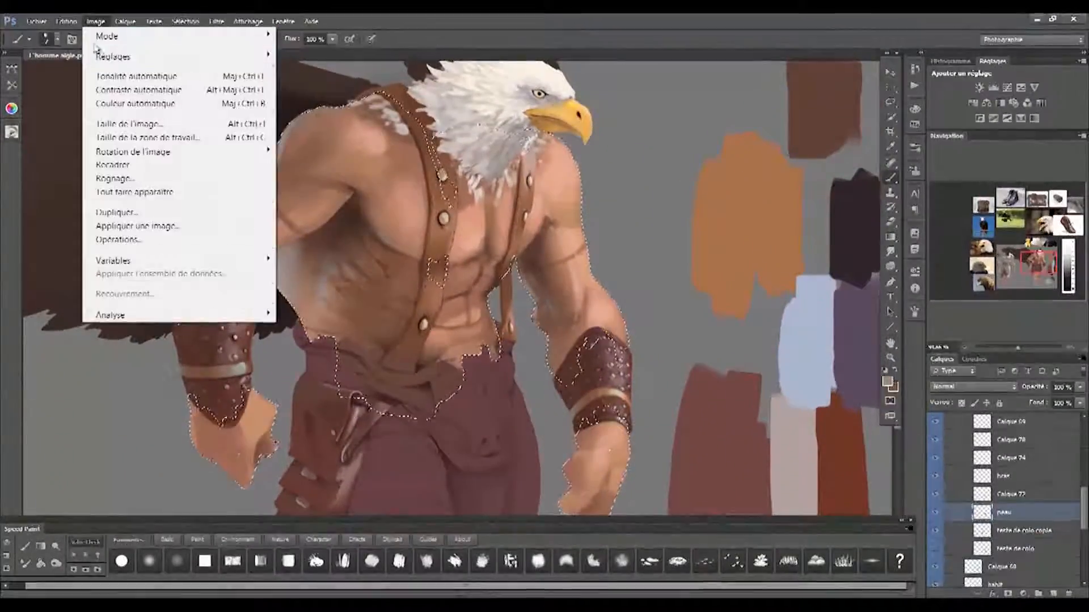
mouse_move(113, 55)
left_click(306, 67)
left_click_drag(710, 256, 738, 257)
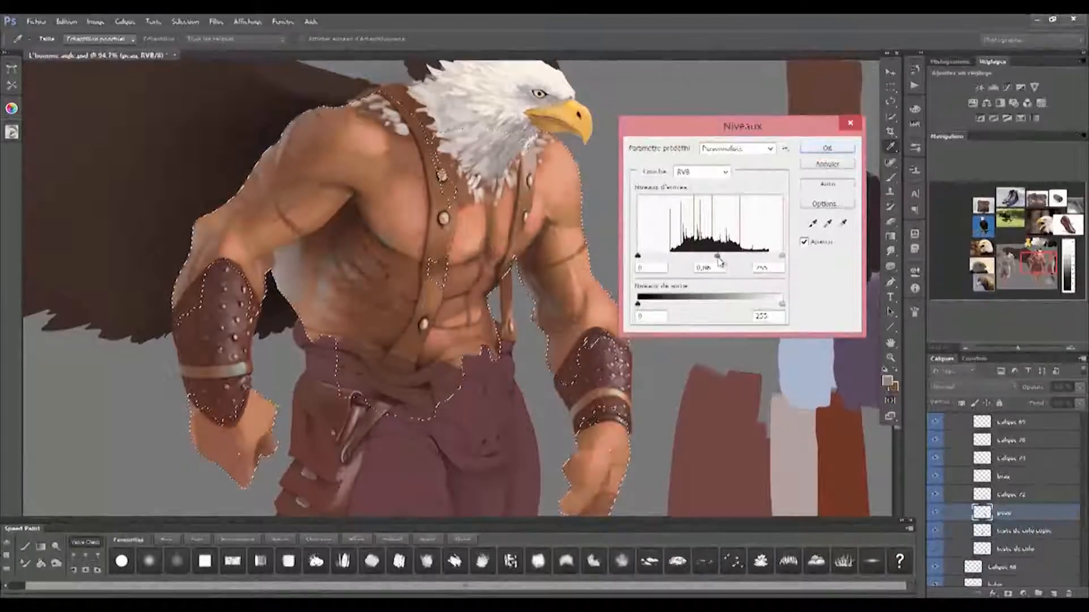
key("Return")
Slightly reduce the selected skin's saturation with a Hue/Saturation adjustment
left_click(94, 21)
mouse_move(113, 55)
left_click(306, 115)
left_click_drag(715, 250, 704, 252)
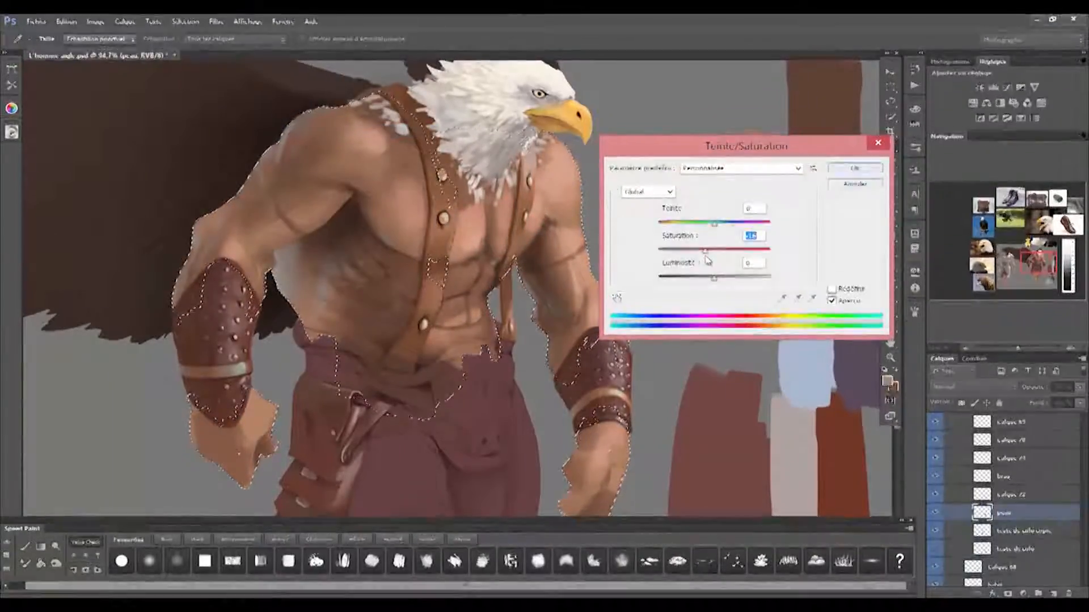
key("Return")
Choose another brush preset, reduce its size, sample the dark purple palette swatch and set the brush to Overlay (Incrustation) mode
left_click_drag(391, 277, 381, 300)
right_click(504, 250)
double_click(783, 412)
key("bracketleft")
key("bracketleft")
key("bracketleft")
key("bracketleft")
key("bracketleft")
key("bracketleft")
key("bracketleft")
key("bracketleft")
key("bracketleft")
key("bracketleft")
left_click(839, 255, "alt")
left_click(128, 245)
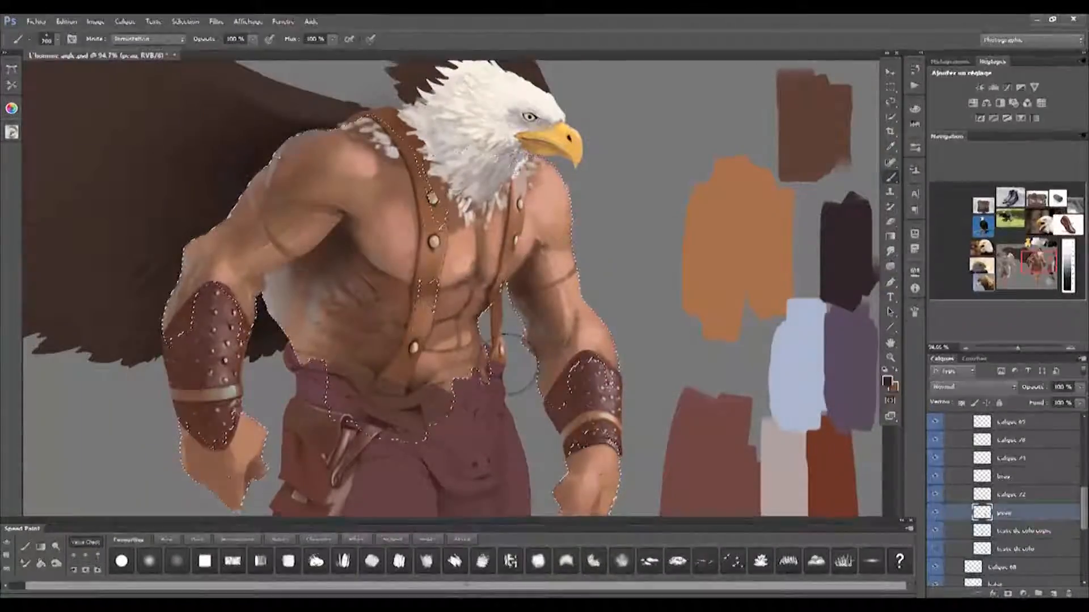
key("bracketleft")
Deepen the torso's shadows beneath the near arm with the dark Overlay brush, keeping the skin selection active and enlarging the brush
left_click_drag(573, 426, 545, 363)
mouse_move(405, 312)
left_mouse_down()
mouse_move(469, 412)
mouse_move(464, 435)
left_mouse_up()
key("ctrl+shift+d")
key("bracketright")
key("bracketright")
key("bracketright")
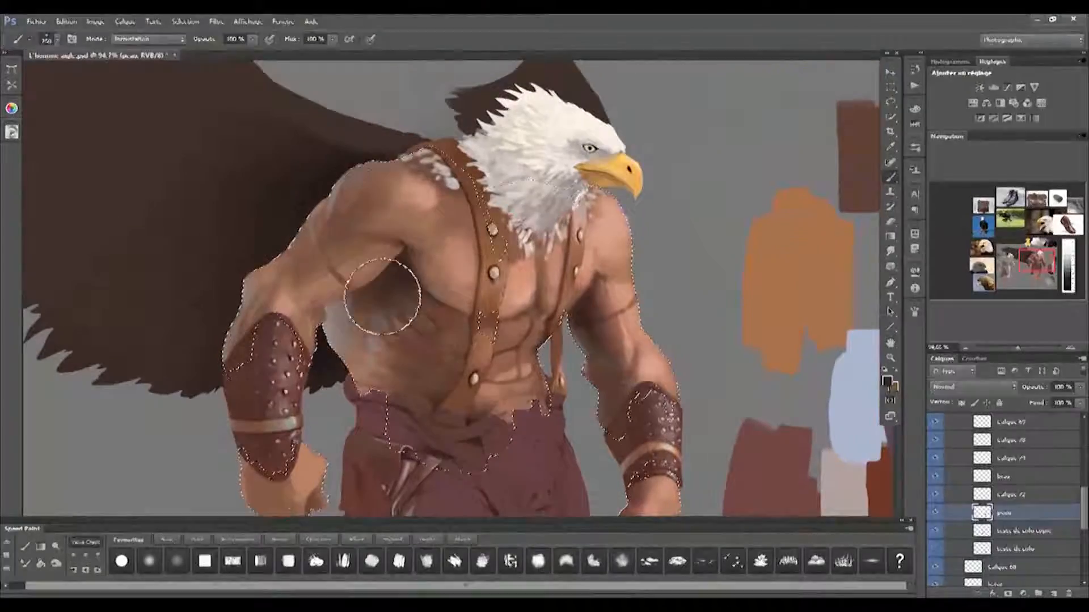
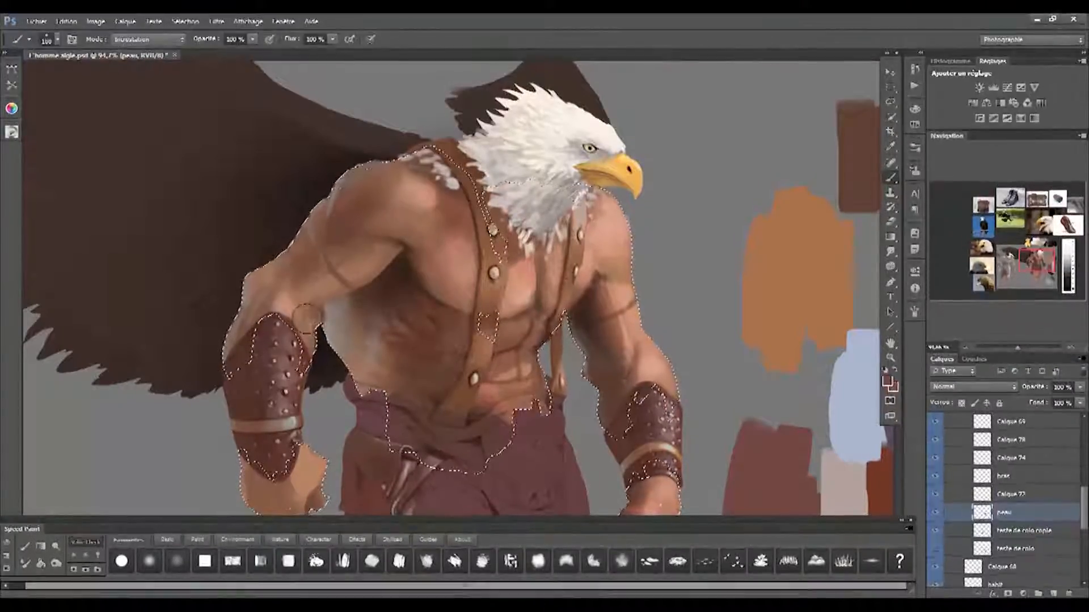
Glaze reddish brown over the chest, abdomen and hands with the Overlay brush
left_click_drag(256, 323, 245, 250)
left_click_drag(458, 295, 460, 322)
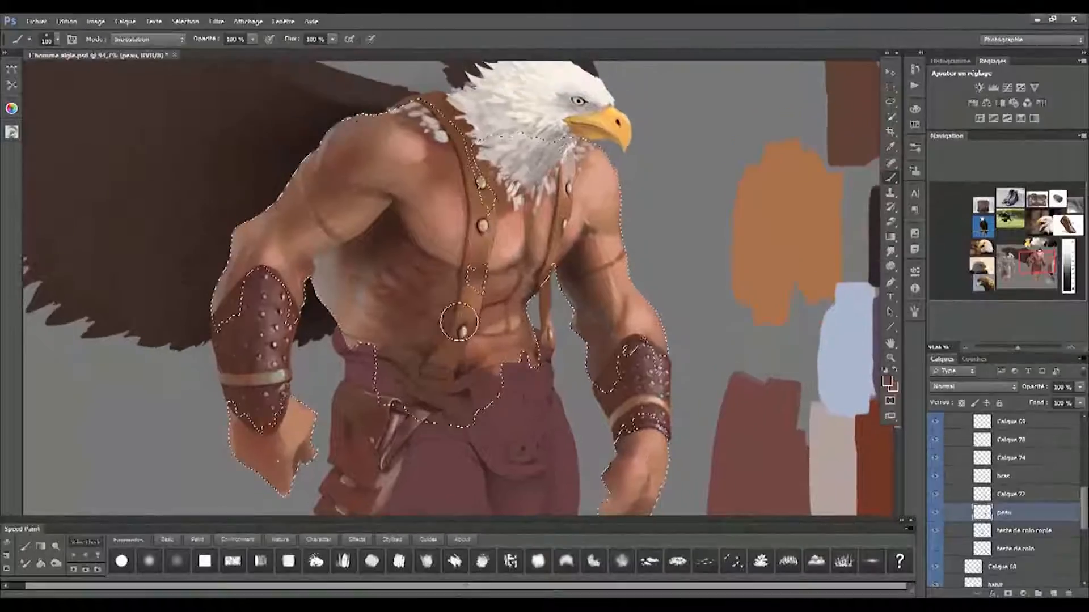
left_click_drag(424, 439, 406, 451)
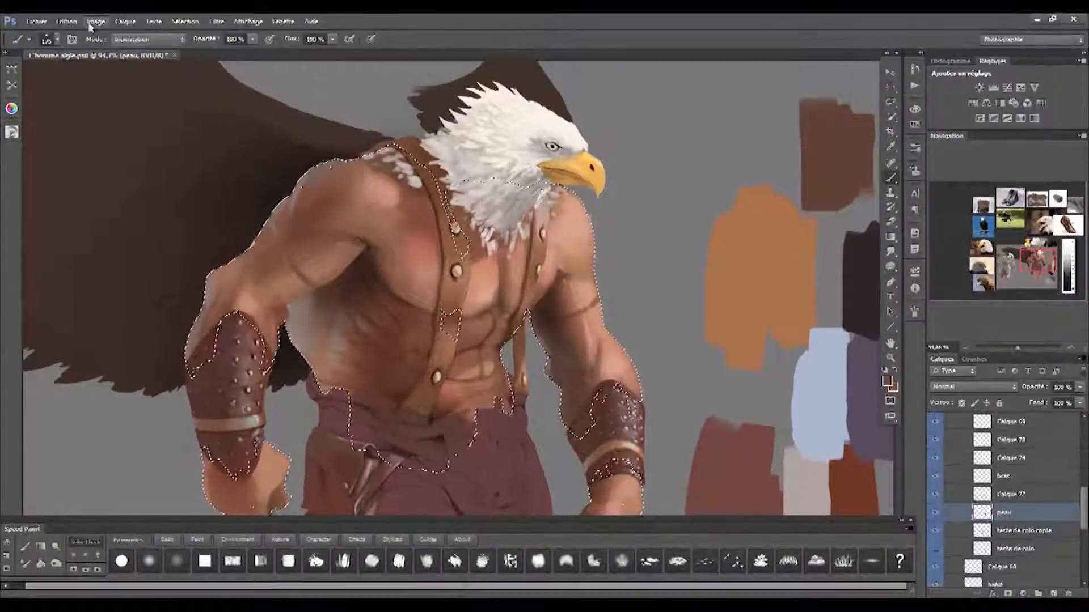
Adjust the skin's midtones with two Color Balance passes, shifting them toward a yellower brown
left_click(327, 145)
left_click_drag(515, 215, 537, 219)
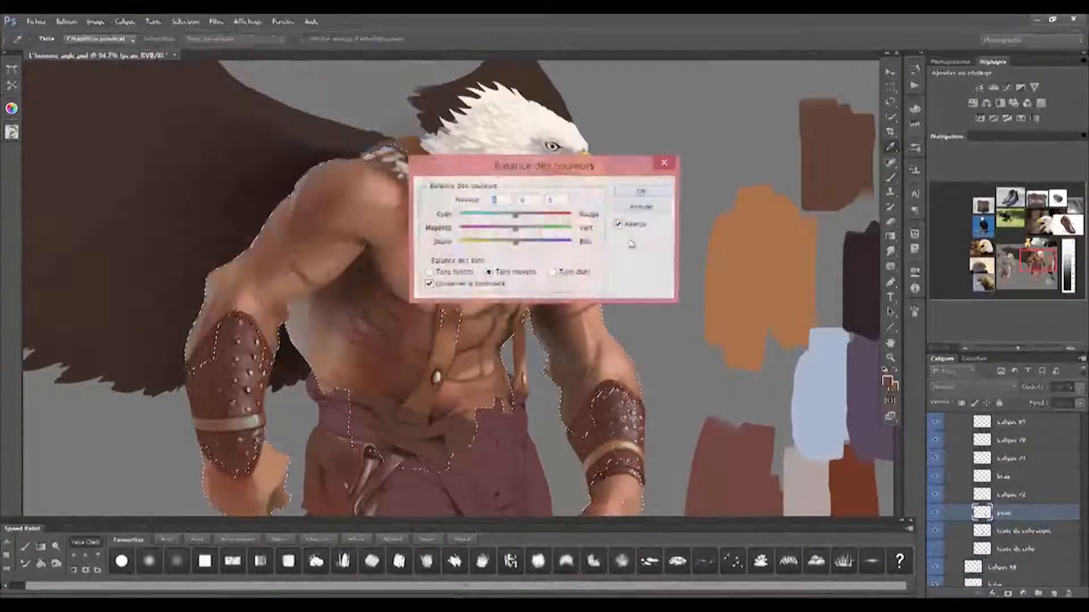
left_click_drag(547, 163, 700, 114)
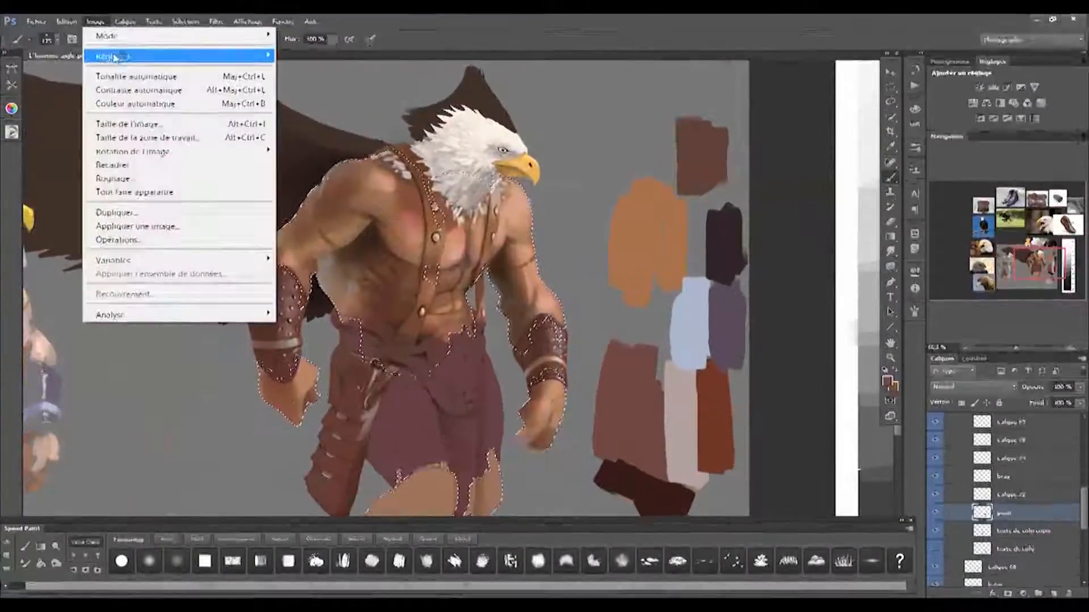
left_click(340, 144)
left_click_drag(670, 167, 665, 194)
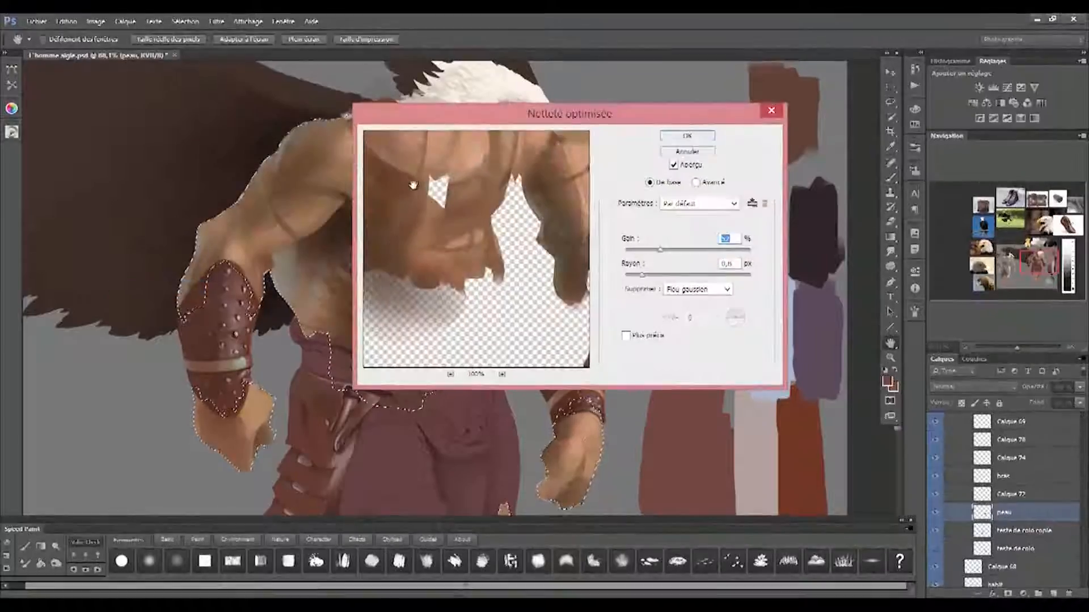
Sharpen the skin layer with Smart Sharpen, adjusting the amount and radius with Gaussian Blur as the removal type
left_click_drag(683, 250, 656, 276)
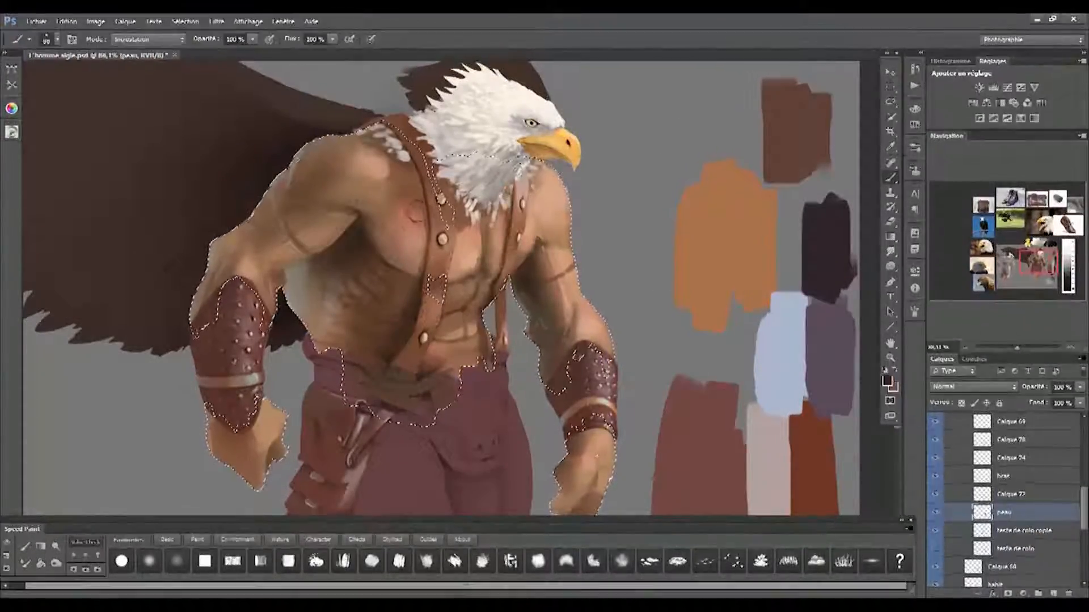
Switch from the new layer Calque 79 back to the peau layer and reduce the Normal-mode brush to a very small size
key("bracketleft")
key("bracketleft")
key("bracketleft")
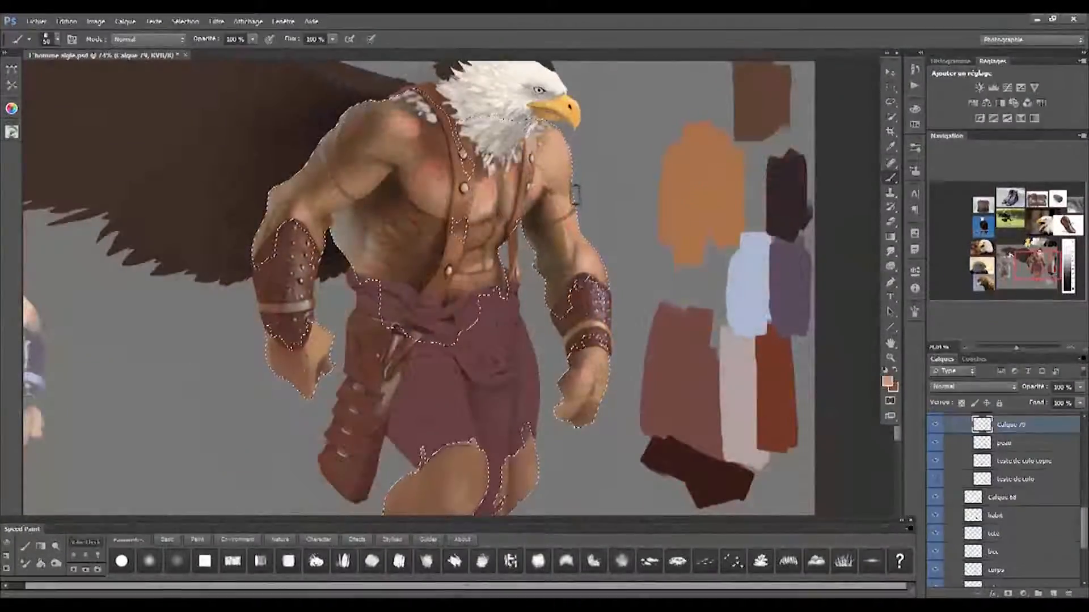
key("alt+bracketleft")
scroll(673, 231, "up", 4)
key("bracketleft")
key("bracketleft")
key("bracketleft")
key("bracketleft")
key("bracketleft")
key("bracketleft")
key("bracketleft")
key("bracketleft")
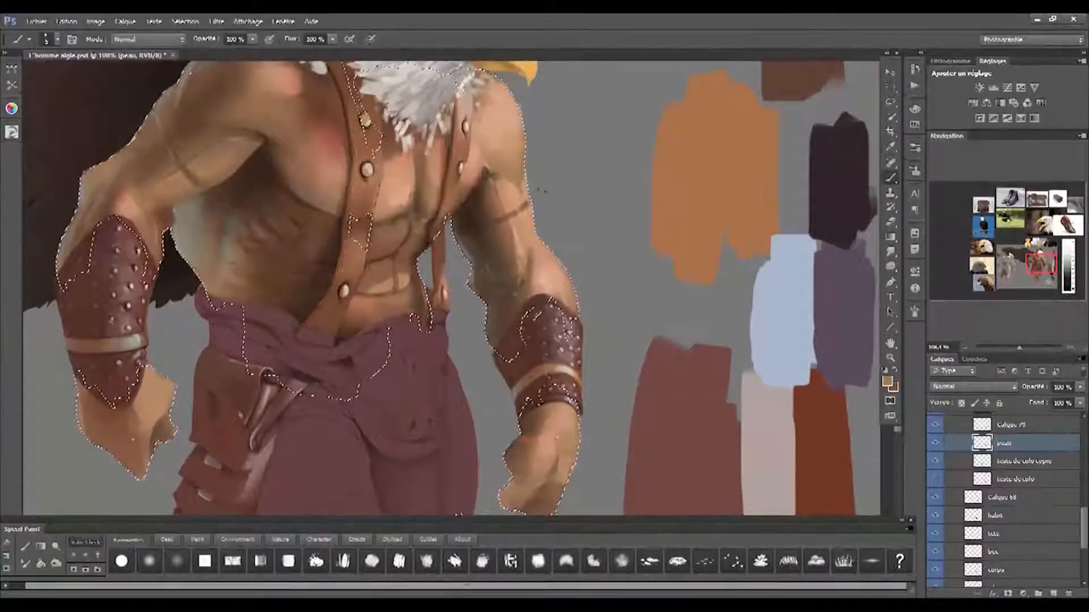
scroll(474, 343, "down", 8)
scroll(470, 307, "up", 3)
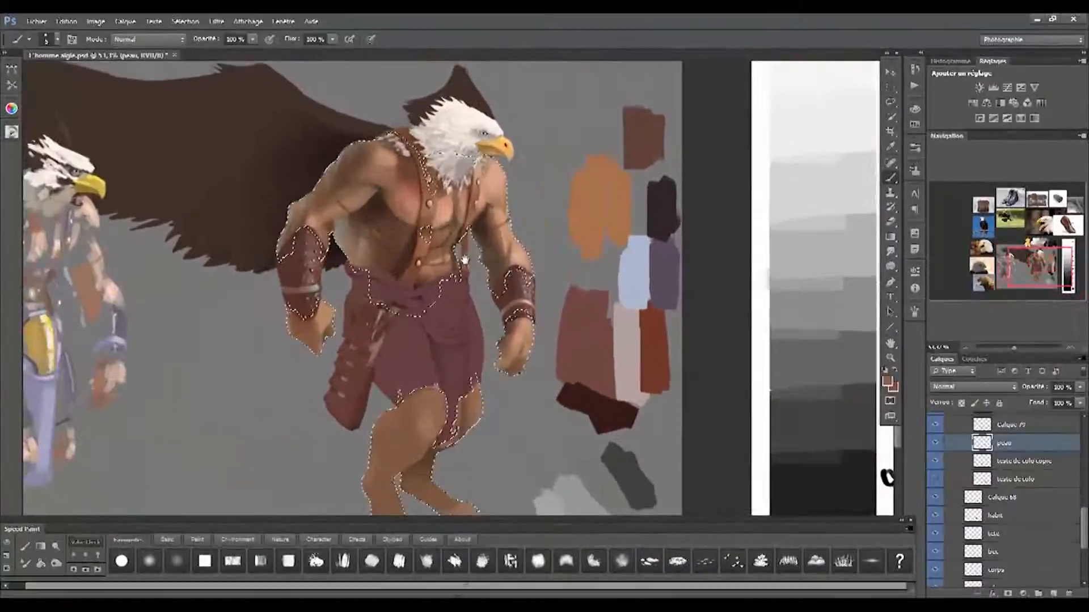
Activate the Calque 79 layer above the peau layer for painting the eagle man's legs
scroll(434, 391, "down", 2)
left_click_drag(435, 391, 431, 311)
scroll(430, 310, "up", 3)
left_click(999, 424)
left_click_drag(442, 348, 467, 406)
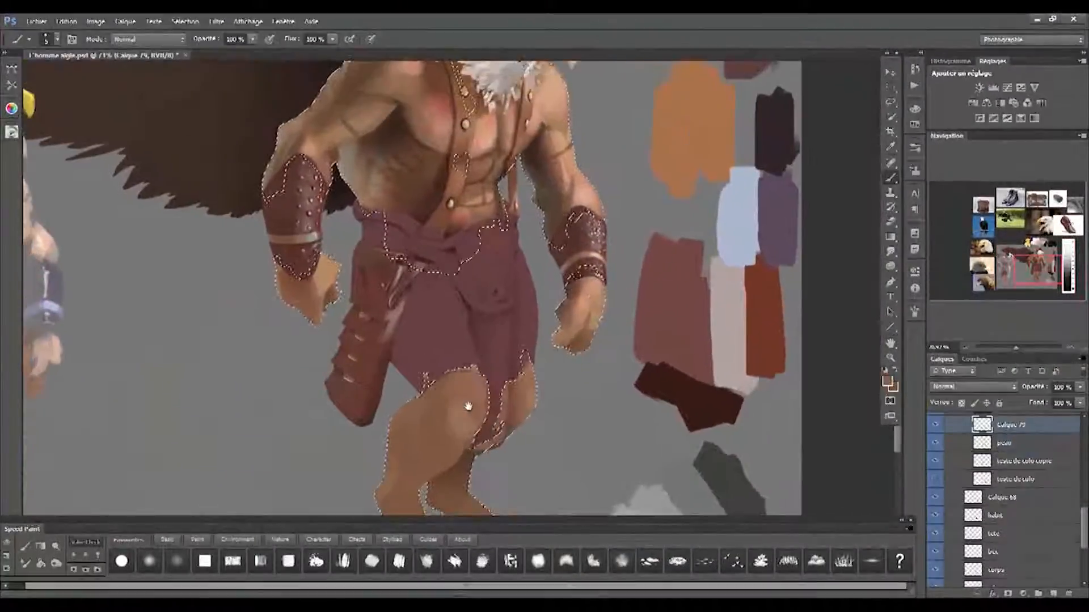
left_click_drag(421, 484, 453, 417)
Select the layer directly above the palette layer and open its opacity setting
left_click_drag(1082, 524, 1081, 463)
left_click(999, 445)
left_click(1079, 387)
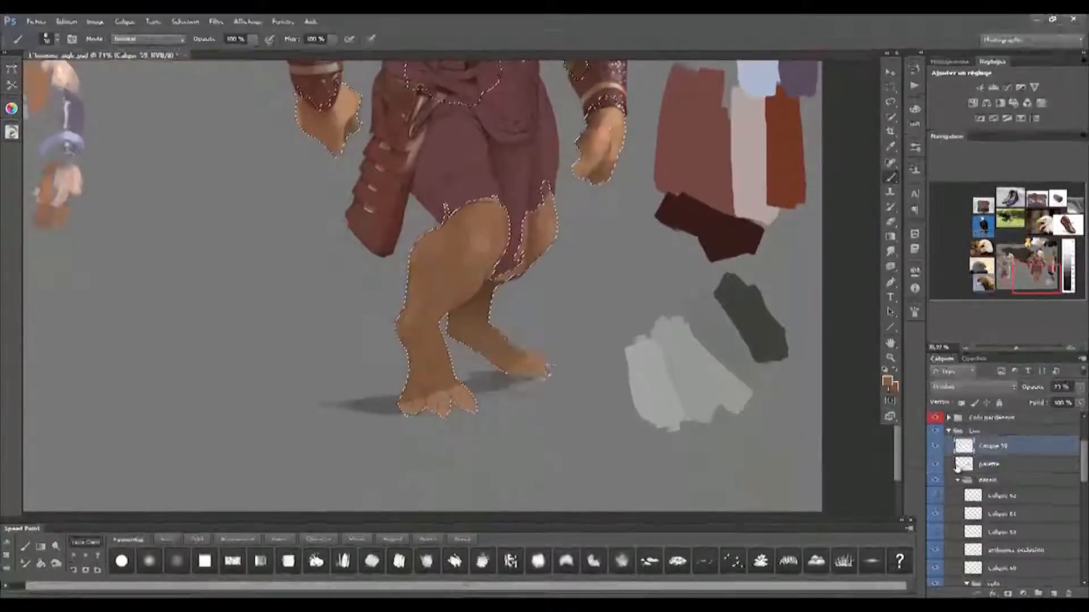
Sample skin tones from the figure's hand and paint a lighter patch on the near knee on the Calque 79 layer
left_click_drag(623, 126, 620, 219)
left_click(615, 221, "alt")
left_click_drag(476, 334, 484, 338)
left_click(615, 244, "alt")
key("bracketright")
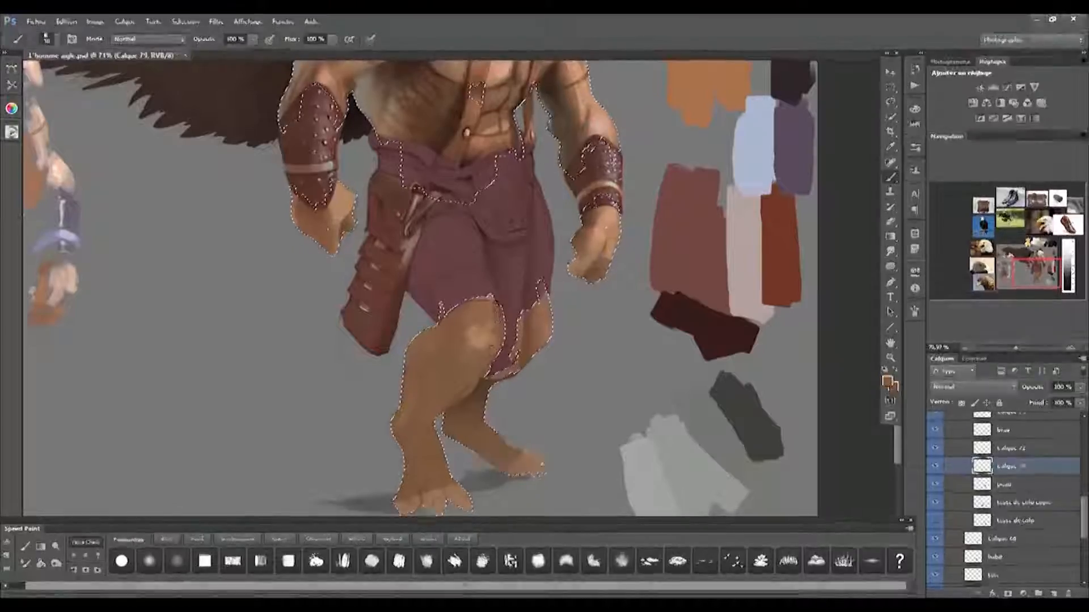
mouse_move(485, 325)
left_mouse_down()
mouse_move(470, 314)
mouse_move(476, 331)
left_mouse_up()
Sample brown tones from the legs and shade the near thigh and calf with a larger brush
left_click(482, 385, "alt")
key("bracketright")
key("bracketright")
key("bracketright")
left_click_drag(483, 381, 455, 359)
left_click(471, 368, "alt")
key("bracketleft")
key("bracketleft")
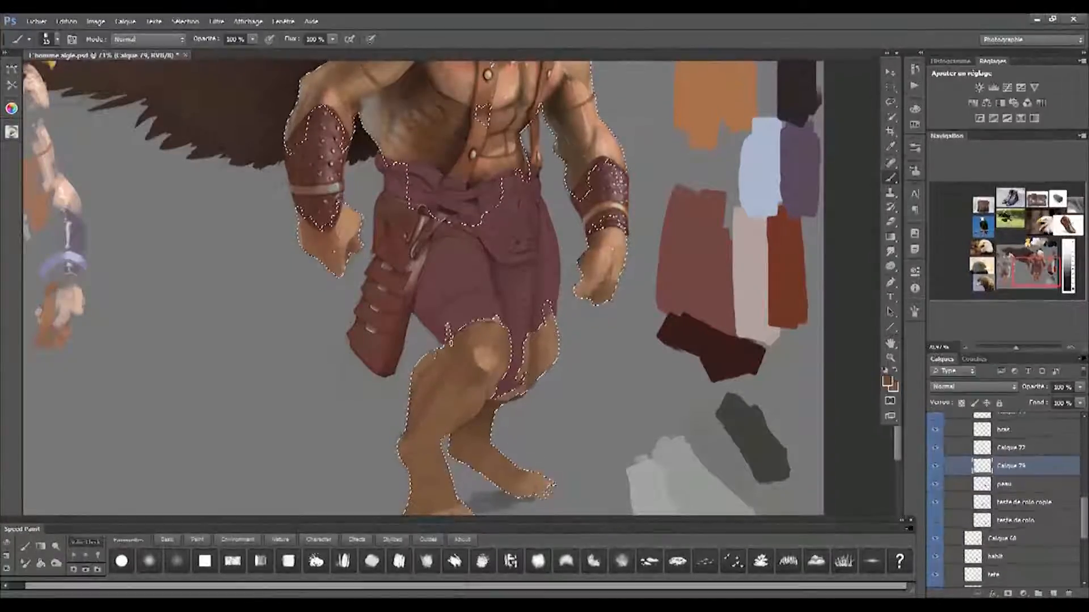
Refine the near leg's shading and knee highlight with a sampled knee tone, varying the brush size
left_click_drag(457, 408, 452, 365)
key("bracketright")
key("bracketleft")
key("bracketleft")
left_click(478, 315, "alt")
key("bracketright")
key("bracketright")
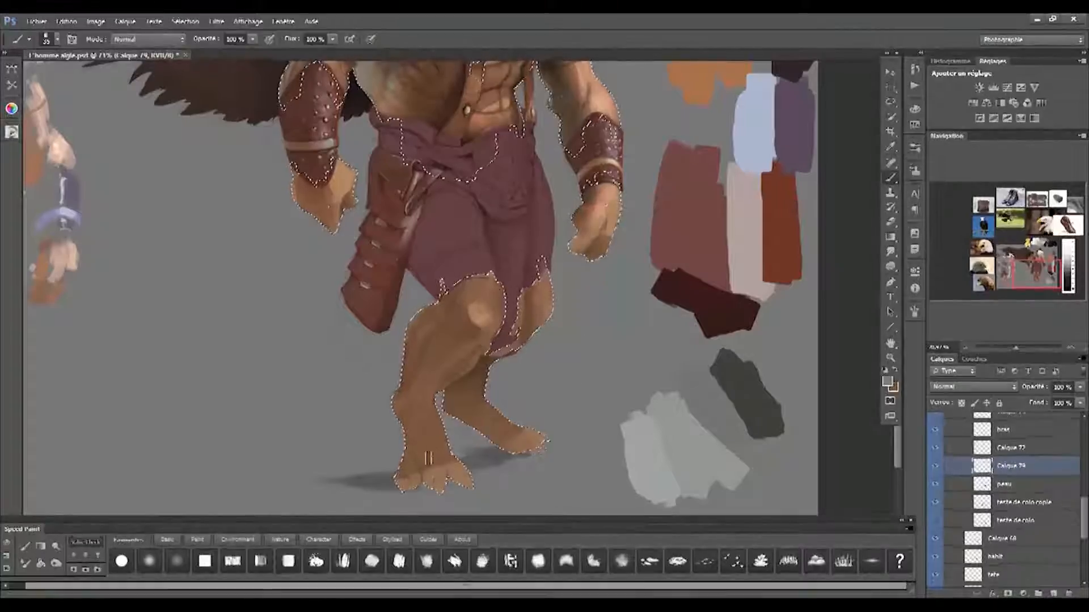
Choose a muted reddish-brown foreground colour and paint soft light on the near calf
left_click(888, 384)
left_click(422, 429)
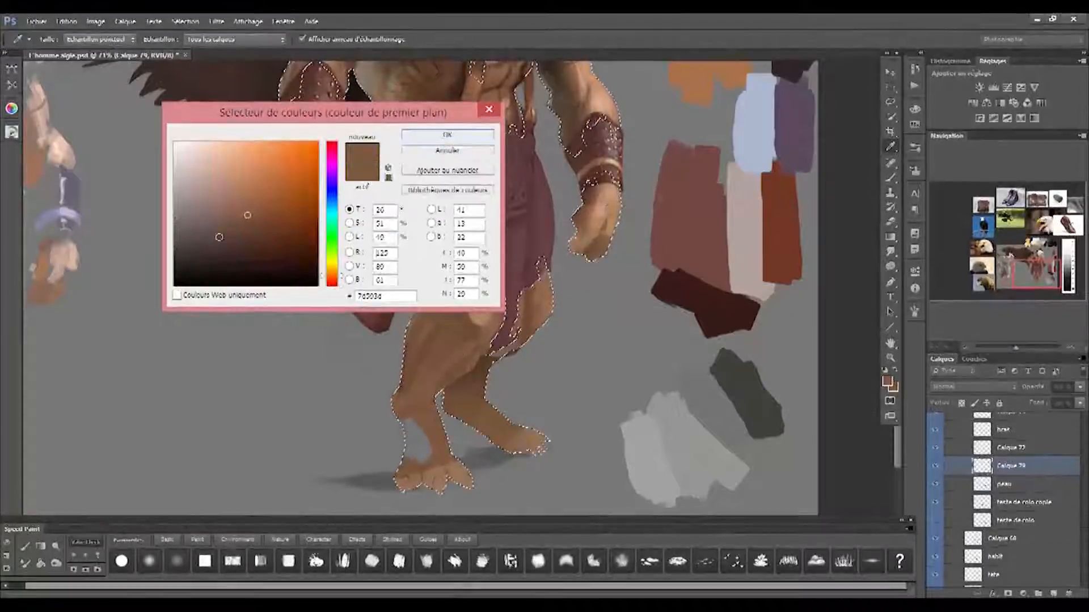
left_click(208, 215)
left_click(333, 281)
left_click(446, 135)
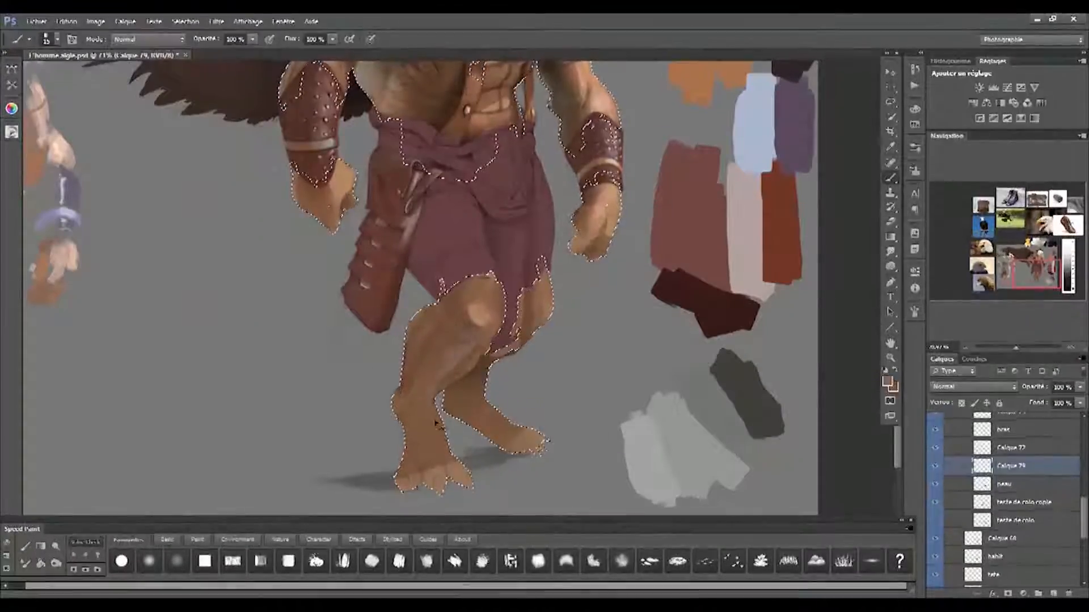
mouse_move(404, 384)
left_mouse_down()
mouse_move(399, 443)
mouse_move(414, 392)
left_mouse_up()
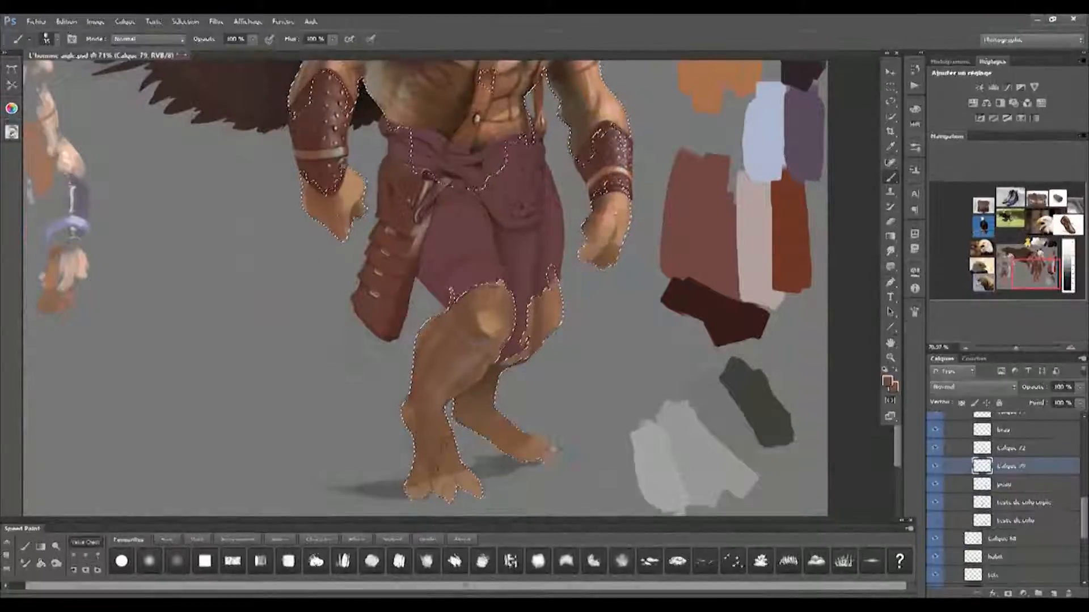
Sample the orange-yellow from the reference figure's foot and paint it over the toes of both feet
left_click_drag(472, 310, 728, 269)
left_click(244, 460, "alt")
left_click_drag(615, 433, 426, 438)
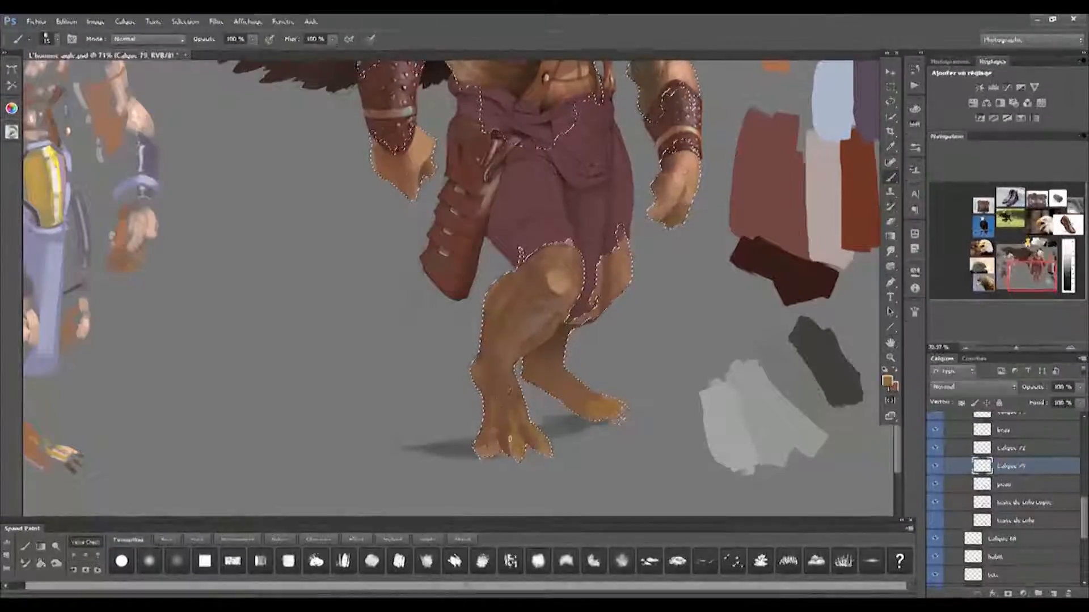
left_click_drag(514, 397, 505, 452)
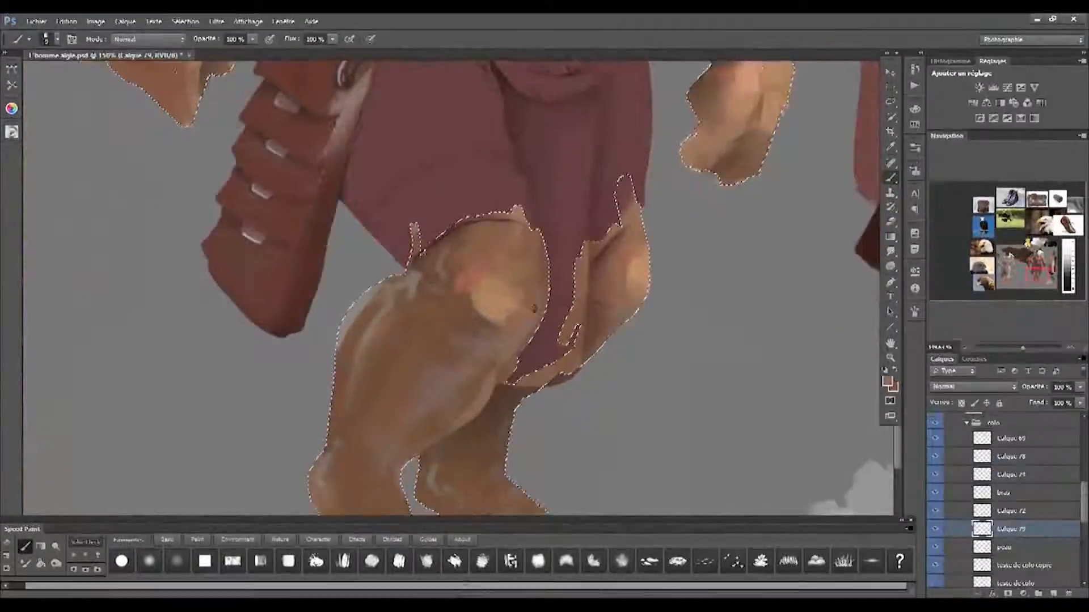
Paint light accents along the inner edge of the near knee and on the thigh
left_click_drag(534, 308, 511, 372)
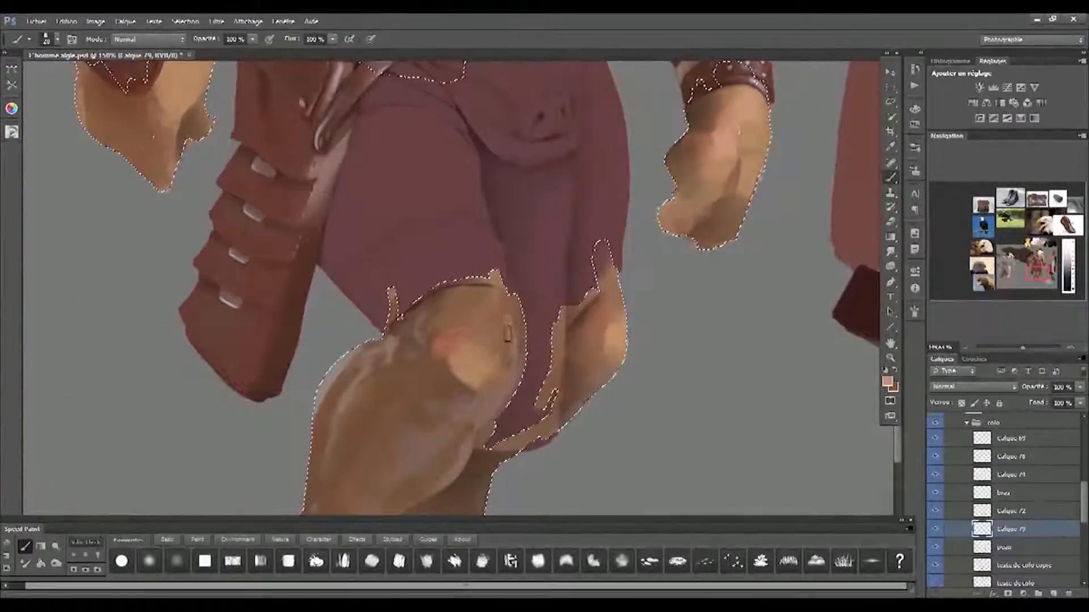
left_click_drag(394, 430, 437, 369)
left_click_drag(385, 498, 417, 467)
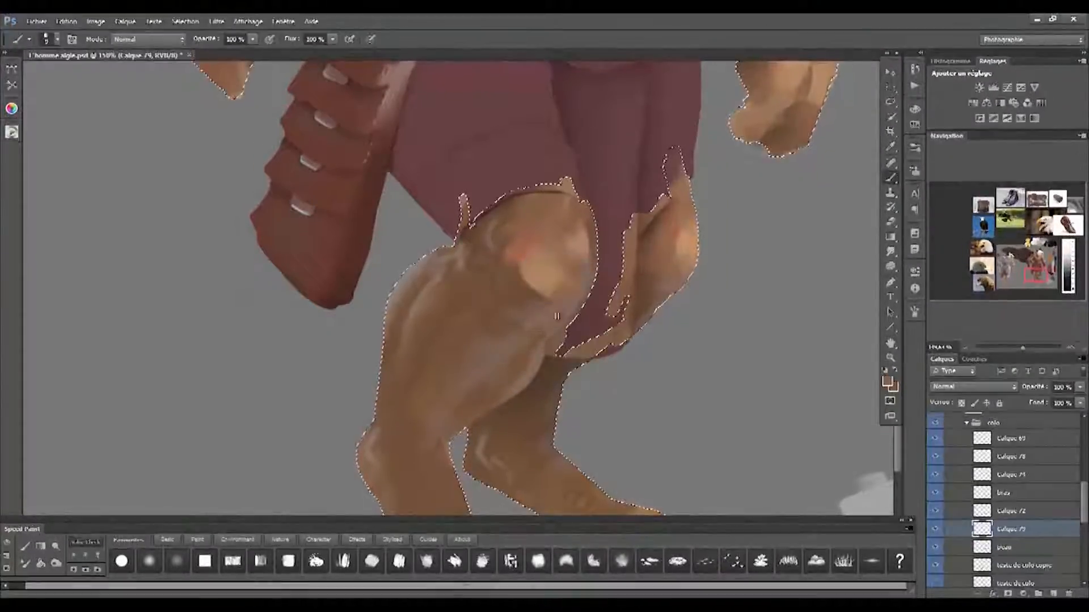
left_click_drag(567, 387, 590, 395)
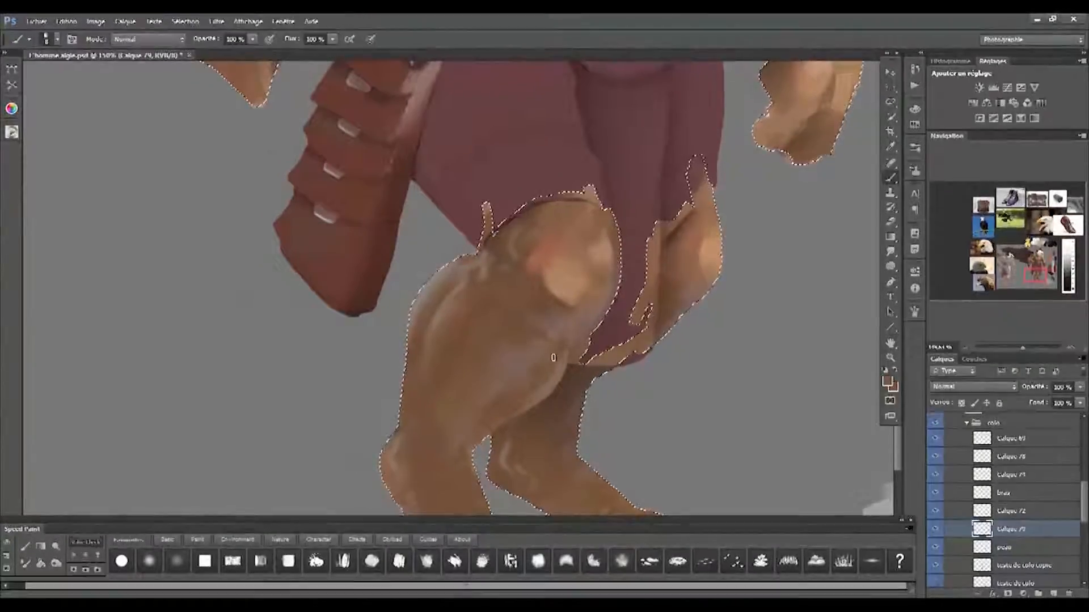
Refine the light on the near calf and blend the knee shading with the Smudge tool
left_click_drag(550, 387, 542, 294)
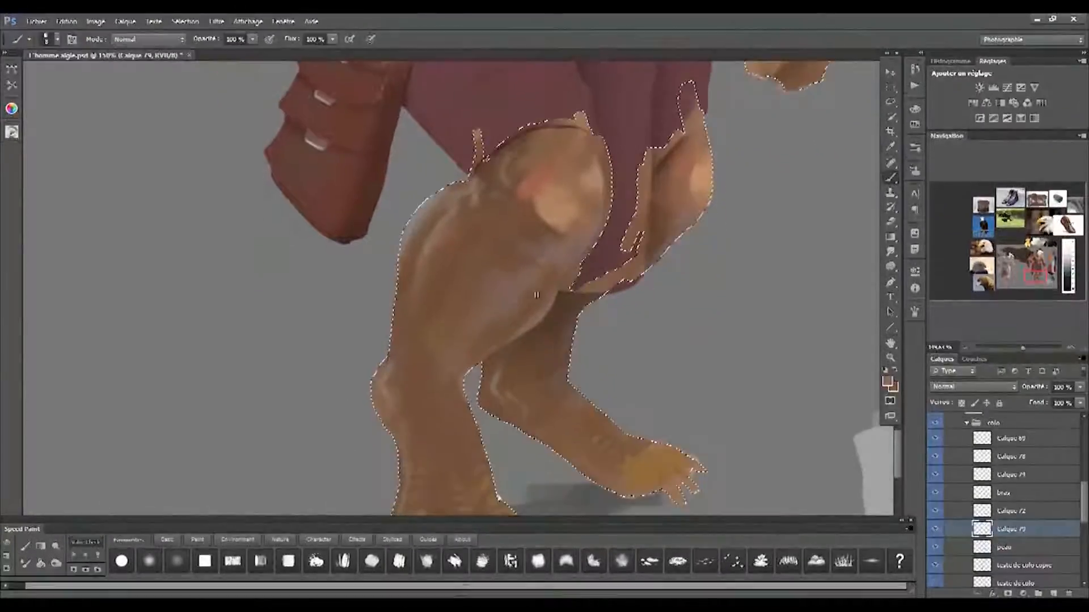
left_click_drag(454, 380, 451, 387)
left_click_drag(512, 279, 497, 387)
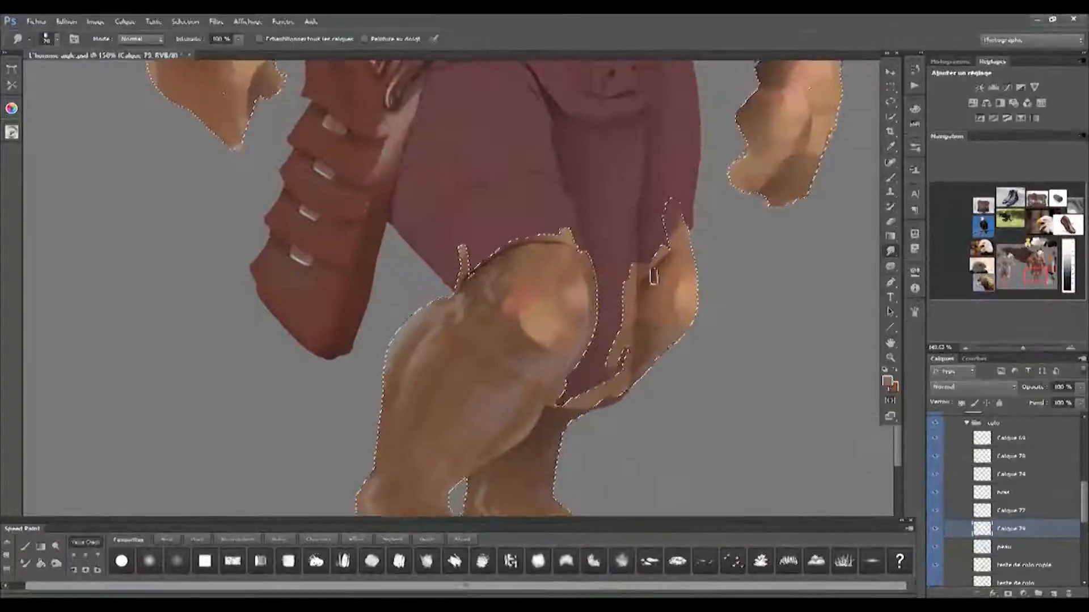
left_click_drag(606, 275, 604, 271)
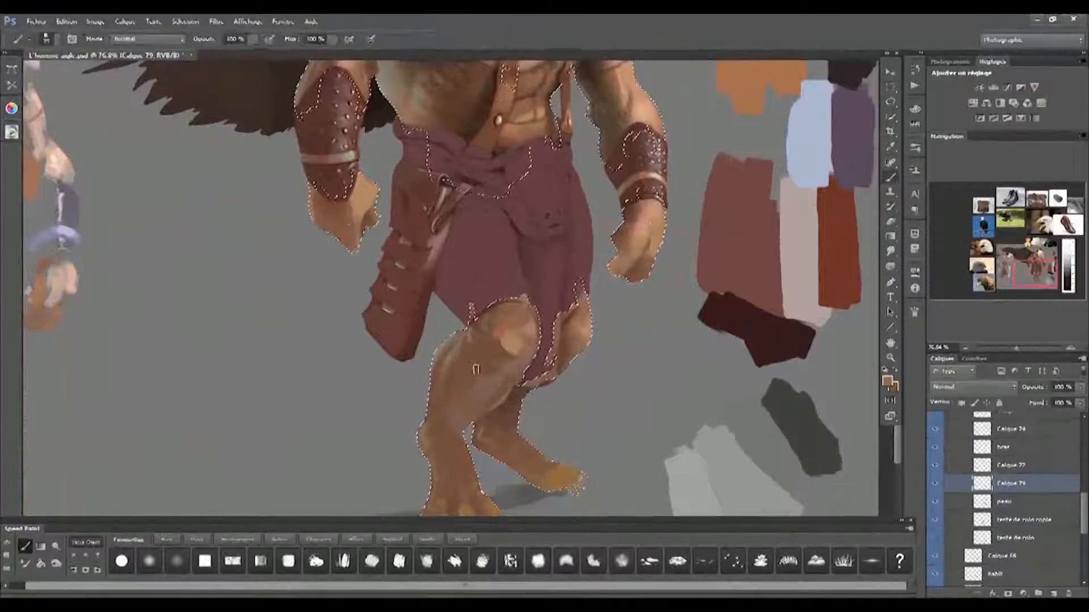
left_click_drag(780, 344, 783, 361)
left_click(95, 21)
mouse_move(141, 56)
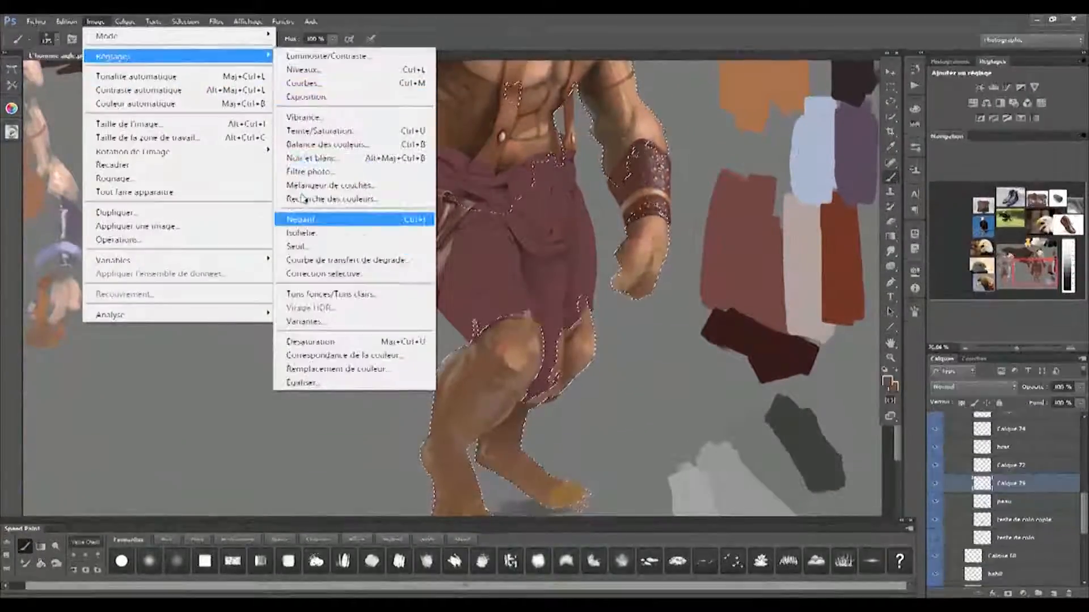
left_click(340, 158)
Set the brush blending mode to Incrustation and enlarge the brush for glazing the legs
left_click(137, 42)
left_click(136, 241)
left_click_drag(484, 451, 493, 369)
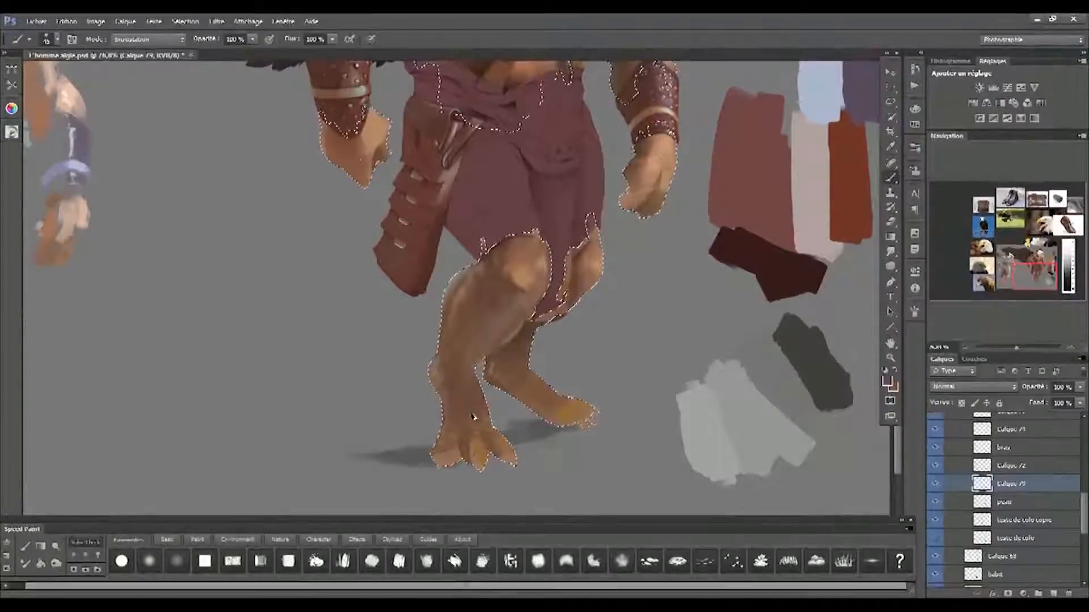
left_click_drag(552, 309, 544, 368)
mouse_move(540, 286)
left_mouse_down()
mouse_move(539, 376)
mouse_move(540, 340)
left_mouse_up()
key("bracketright")
key("bracketright")
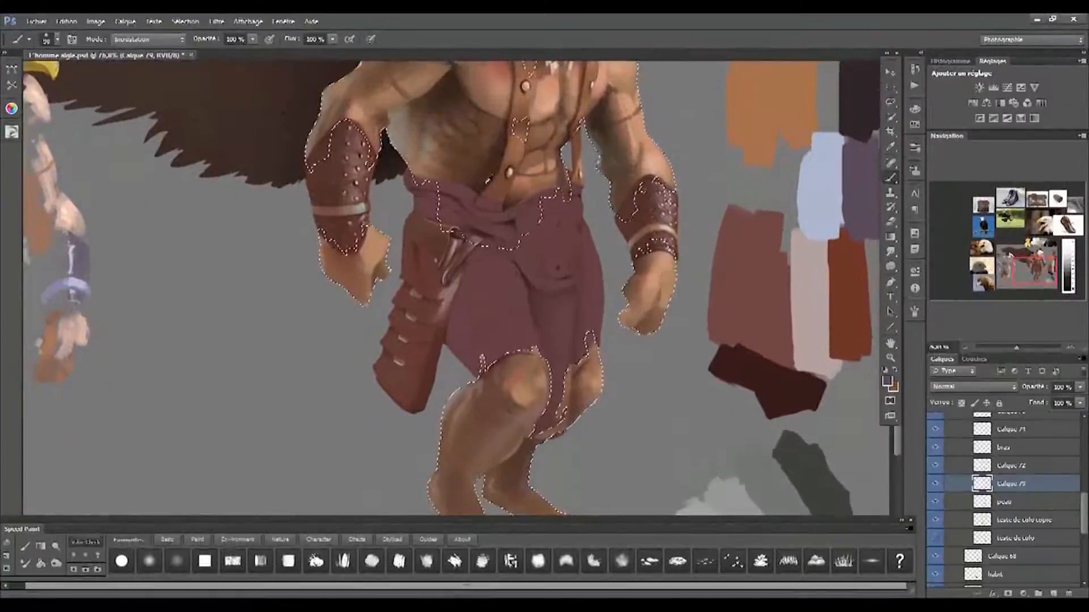
Sample a dark tone near the waist and deepen the shading on the thigh and shin with a larger brush
left_click(487, 180, "alt")
left_click_drag(479, 425, 493, 356)
key("bracketright")
key("bracketright")
left_click_drag(495, 424, 481, 396)
left_click_drag(512, 301, 512, 374)
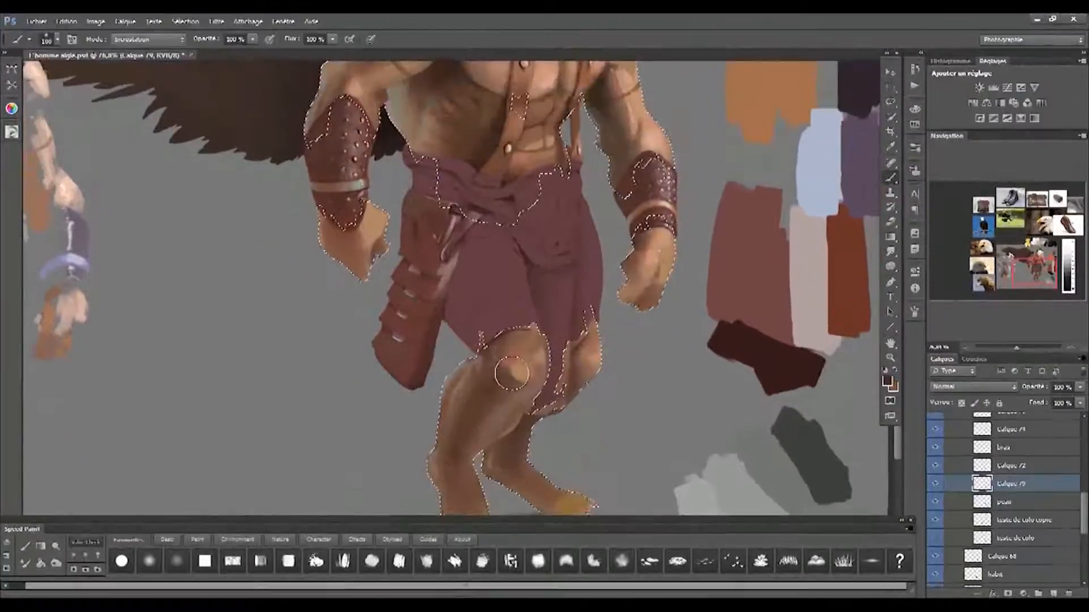
mouse_move(508, 437)
left_mouse_down()
mouse_move(512, 398)
mouse_move(481, 406)
mouse_move(503, 449)
mouse_move(494, 420)
mouse_move(459, 500)
mouse_move(464, 479)
left_mouse_up()
Touch up both knees with sampled skin tones in Normal mode and blend them with the Smudge tool
key("bracketleft")
key("bracketleft")
key("bracketleft")
key("b")
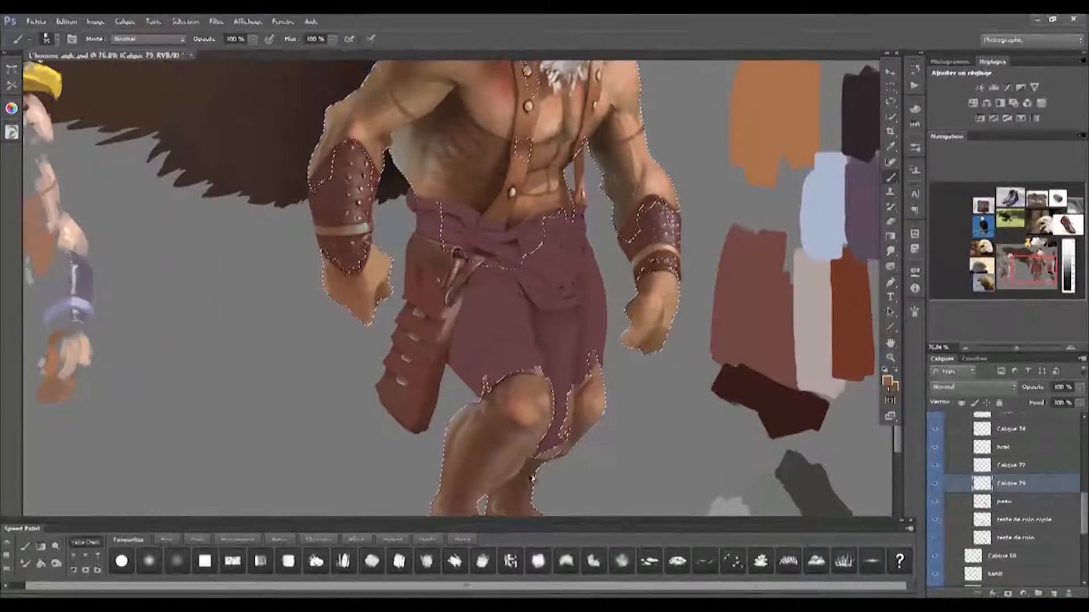
left_click(536, 408, "alt")
key("r")
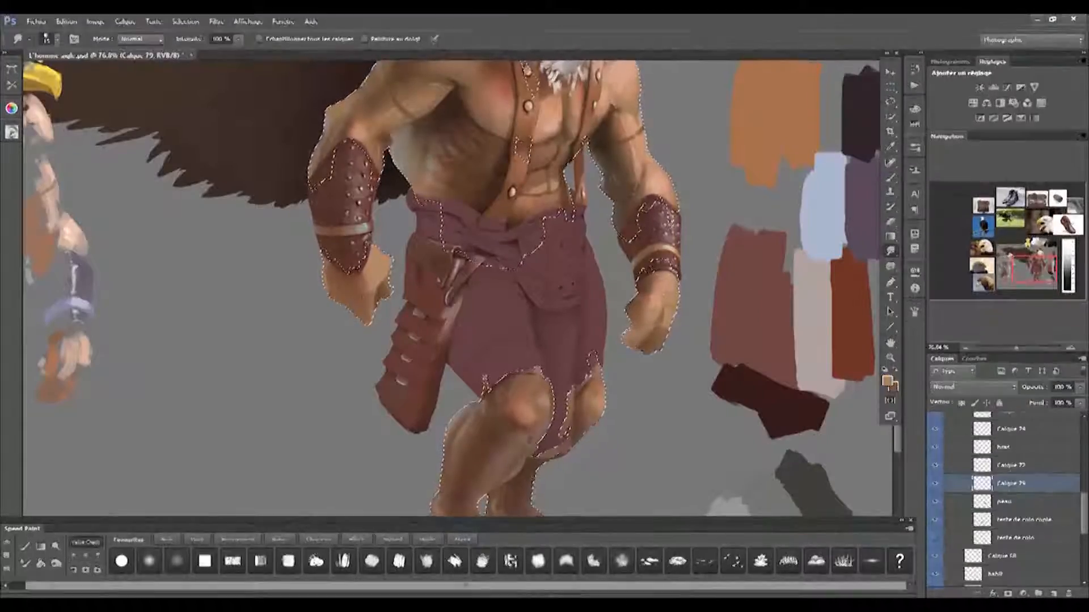
left_click_drag(560, 414, 561, 412)
key("b")
left_click(526, 409, "alt")
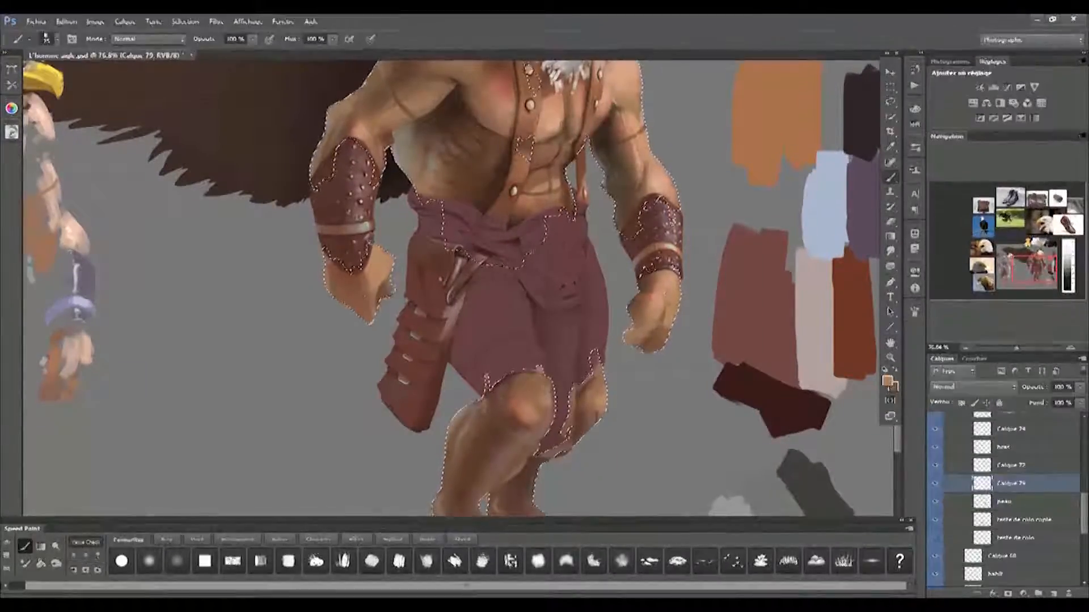
key("r")
Sample yellow and pale tones from the reference figure's foot and paint highlights on the toes of both feet
mouse_move(501, 463)
left_mouse_down()
mouse_move(512, 299)
mouse_move(515, 425)
mouse_move(521, 333)
mouse_move(778, 256)
left_mouse_up()
key("b")
left_click(161, 457, "alt")
left_click_drag(733, 410, 529, 433)
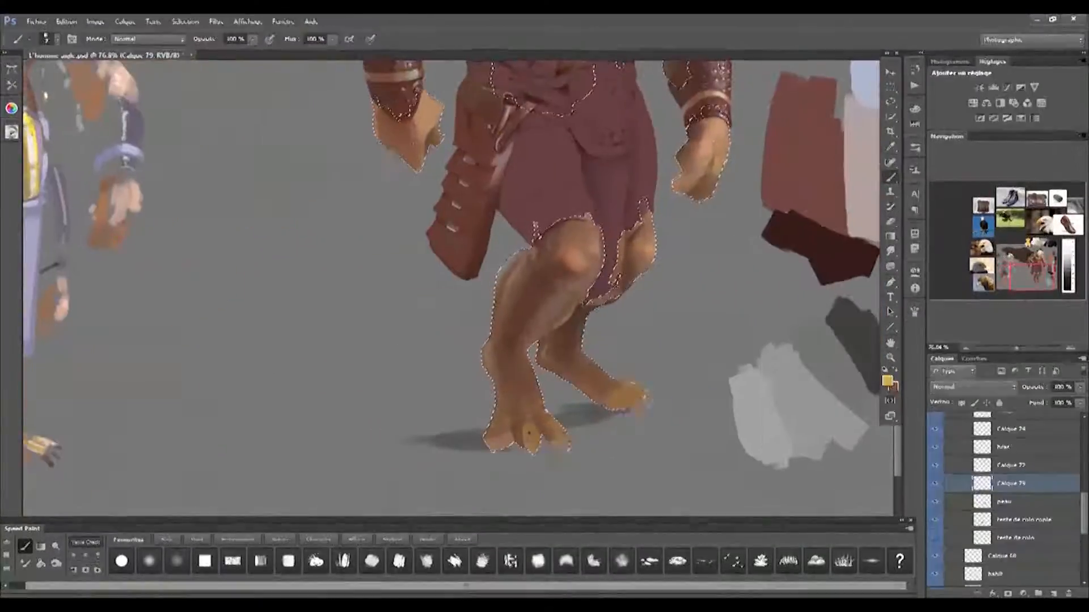
key("bracketright")
left_click_drag(616, 391, 624, 397)
left_click_drag(627, 390, 636, 395)
left_click_drag(504, 421, 499, 435)
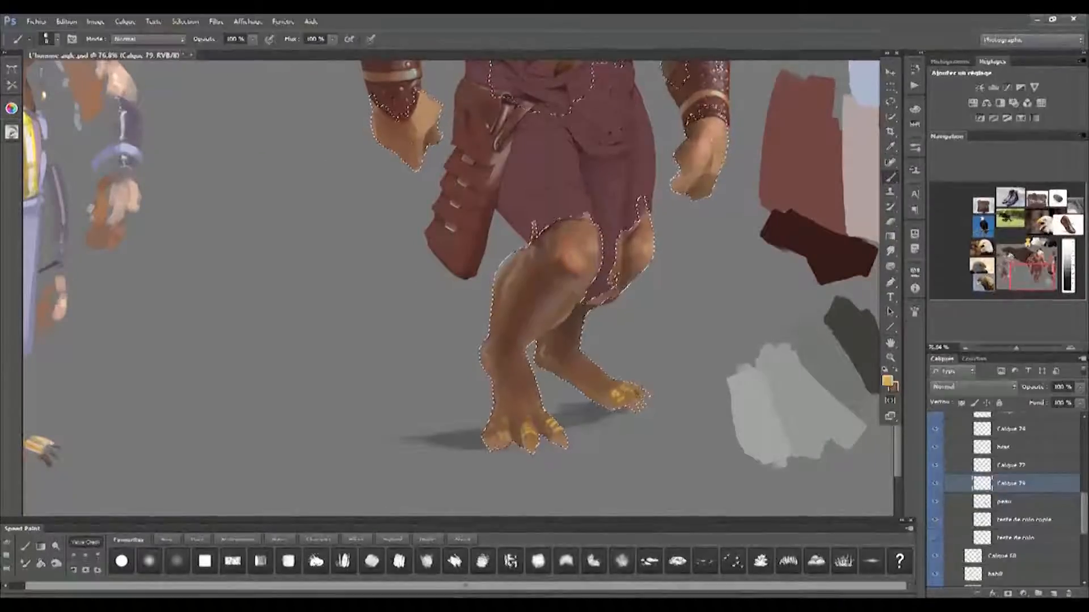
left_click_drag(126, 352, 427, 398)
left_click(340, 488, "alt")
left_click_drag(862, 493, 552, 413)
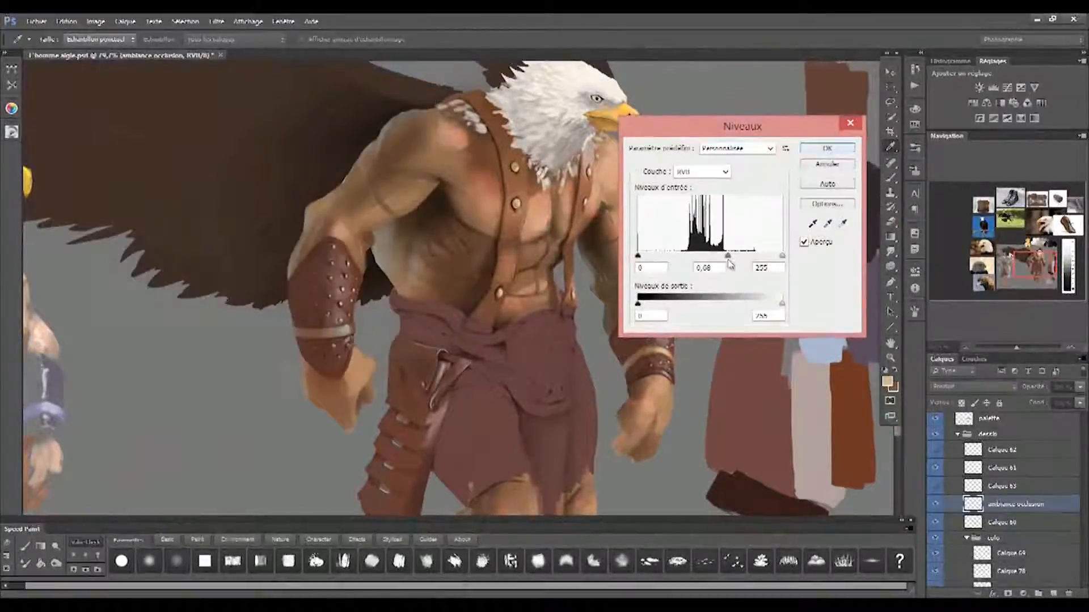
Adjust the ambiance occlusion layer's Levels to a midtone input of 0.63 and a white input of 223
left_click_drag(729, 261, 765, 268)
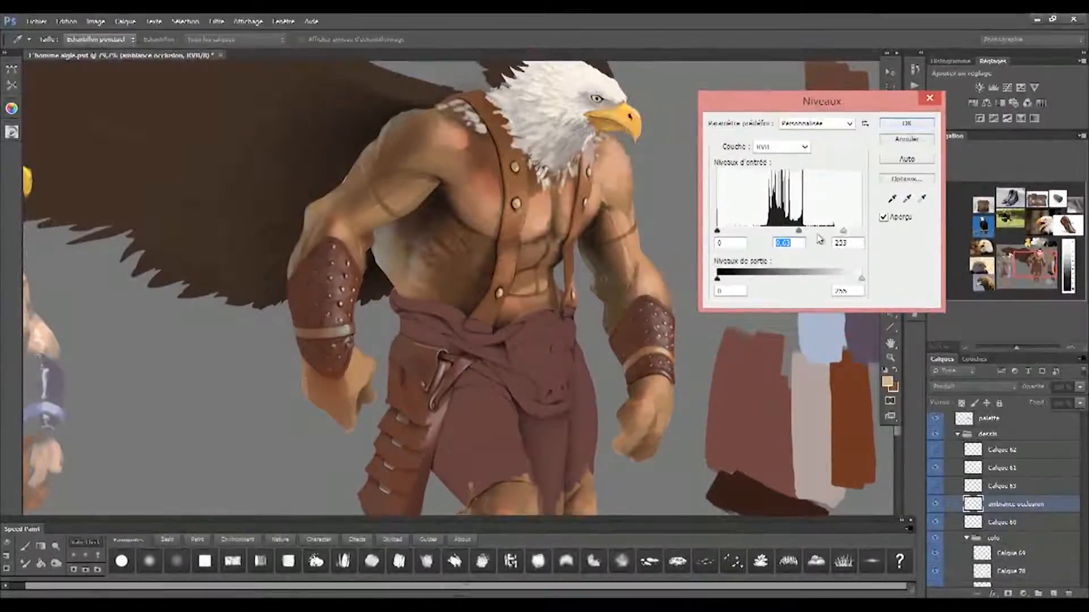
left_click_drag(861, 231, 800, 230)
key("Return")
Examine the whole figure and compare it with the ambiance occlusion layer hidden and shown
key("m")
scroll(578, 334, "down", 4)
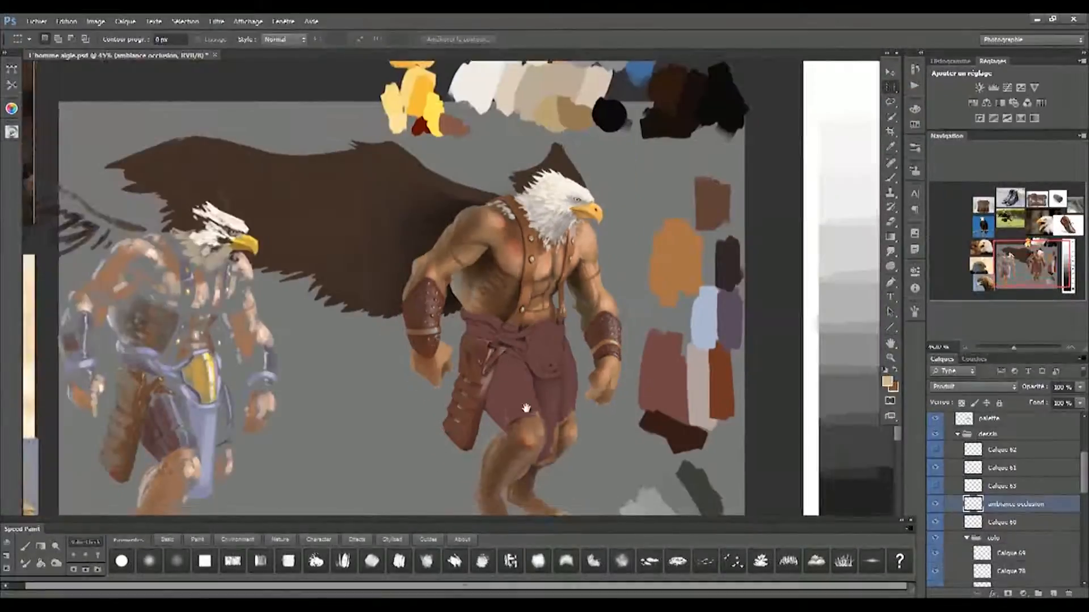
scroll(524, 392, "up", 3)
left_click_drag(551, 350, 505, 369)
mouse_move(338, 443)
left_mouse_down()
mouse_move(399, 384)
mouse_move(377, 431)
left_mouse_up()
key("b")
mouse_move(490, 269)
left_mouse_down()
mouse_move(502, 260)
mouse_move(478, 284)
left_mouse_up()
left_click(935, 503)
left_click(935, 504)
scroll(964, 493, "down", 4)
Select the layer holding the leg painting and rename it jambes
left_click(998, 502)
left_click_drag(718, 481, 697, 386)
left_click(489, 403, "ctrl")
scroll(489, 402, "up", 9)
double_click(1011, 483)
type("jambes")
key("Return")
Lasso the stray skin paint over the hanging cloth between the knees and delete it from the jambes layer
key("e")
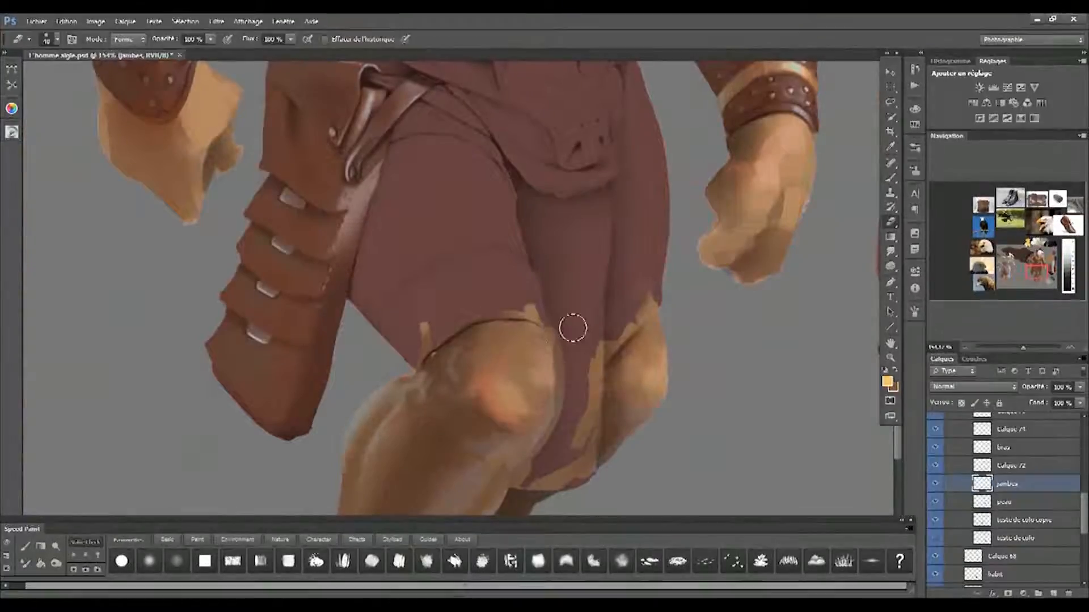
key("l")
mouse_move(540, 324)
left_mouse_down()
mouse_move(554, 358)
mouse_move(554, 427)
mouse_move(566, 306)
mouse_move(598, 413)
mouse_move(597, 500)
mouse_move(556, 467)
left_mouse_up()
left_click_drag(612, 506, 617, 404)
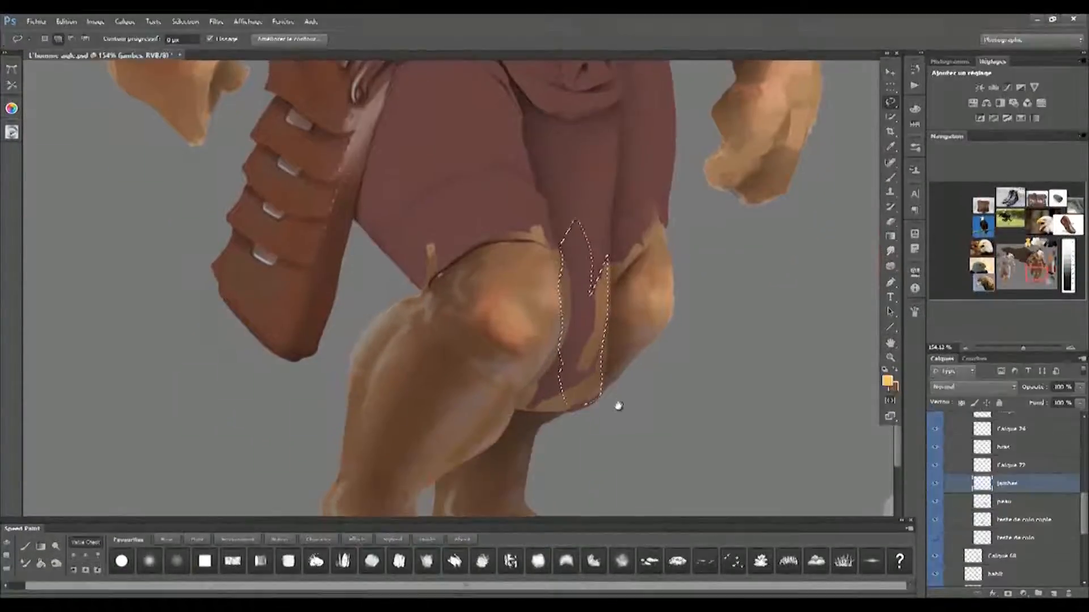
mouse_move(566, 306)
left_mouse_down()
mouse_move(554, 372)
mouse_move(516, 407)
mouse_move(567, 308)
left_mouse_up()
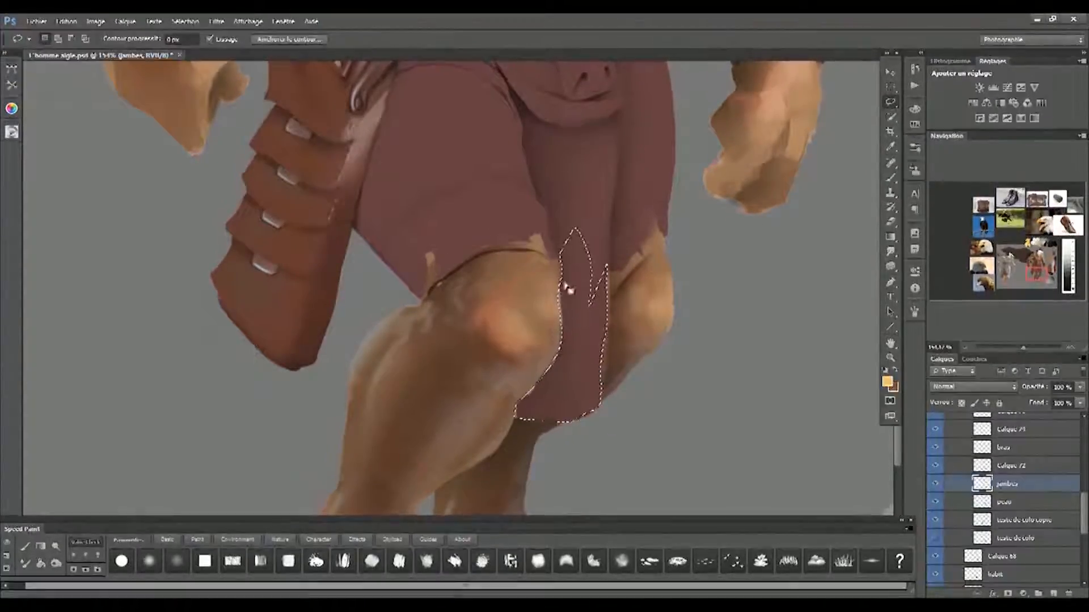
key("ctrl+z")
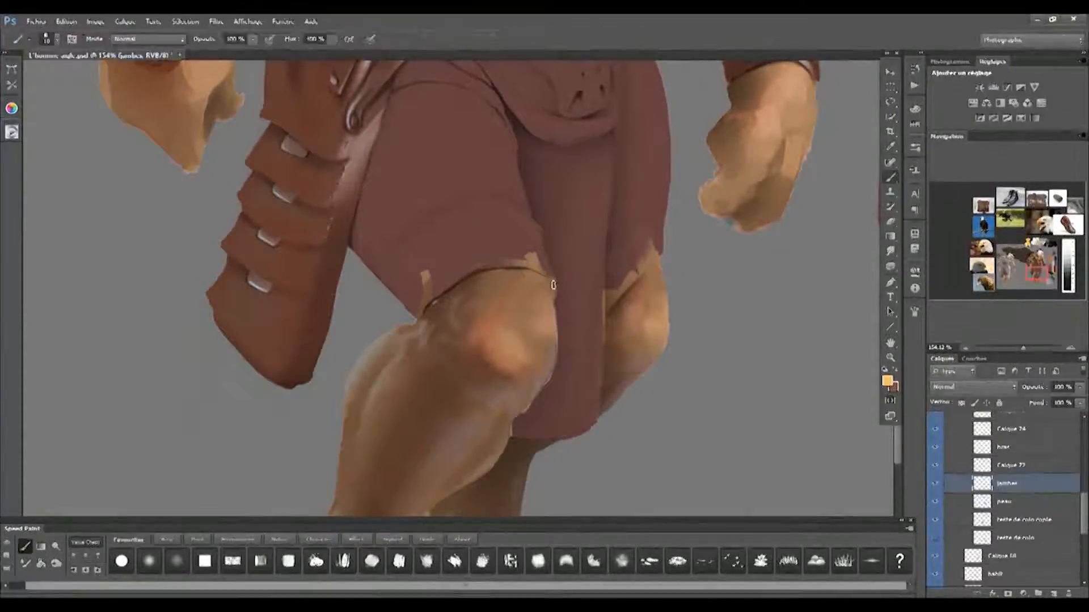
Erase the leftover skin paint along the cloth hem above both knees and check the jambes layer's visibility
left_click_drag(546, 276, 530, 258)
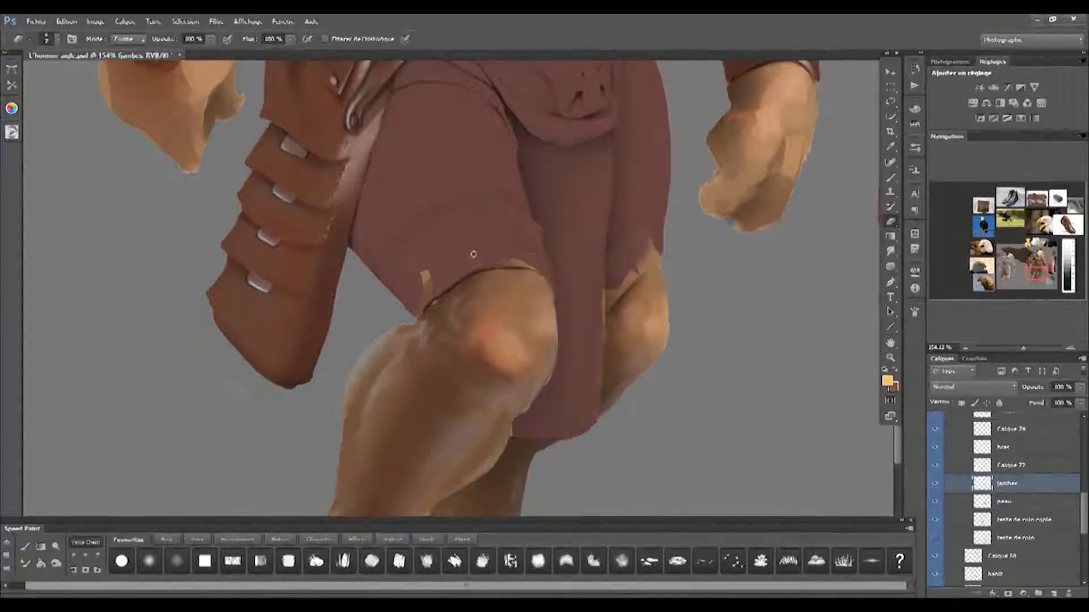
key("bracketright")
key("bracketright")
mouse_move(426, 274)
left_mouse_down()
mouse_move(403, 293)
mouse_move(415, 314)
left_mouse_up()
mouse_move(467, 513)
left_mouse_down()
mouse_move(384, 362)
mouse_move(307, 512)
left_mouse_up()
left_click_drag(437, 318, 498, 240)
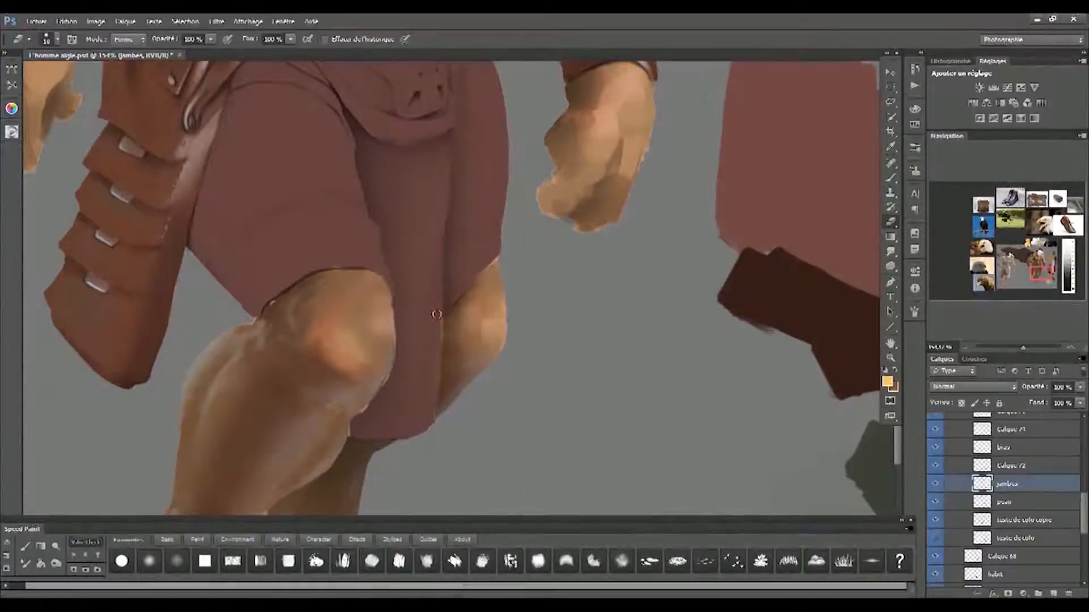
left_click(936, 485)
left_click(935, 486)
scroll(478, 254, "down", 3)
scroll(478, 253, "up", 3)
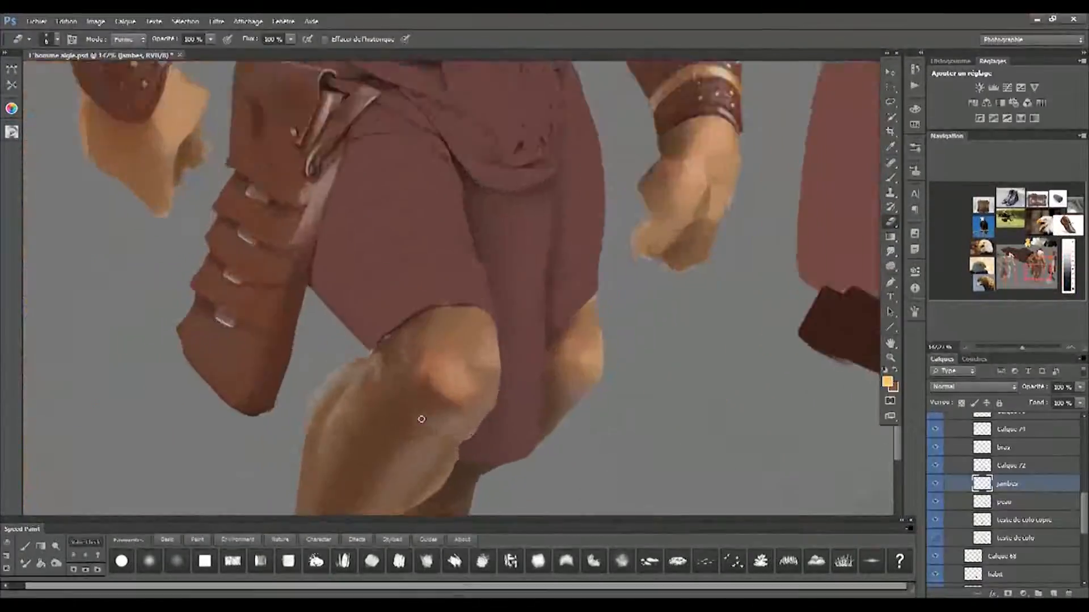
left_click(216, 21)
mouse_move(249, 245)
left_click(165, 288)
scroll(457, 428, "down", 5)
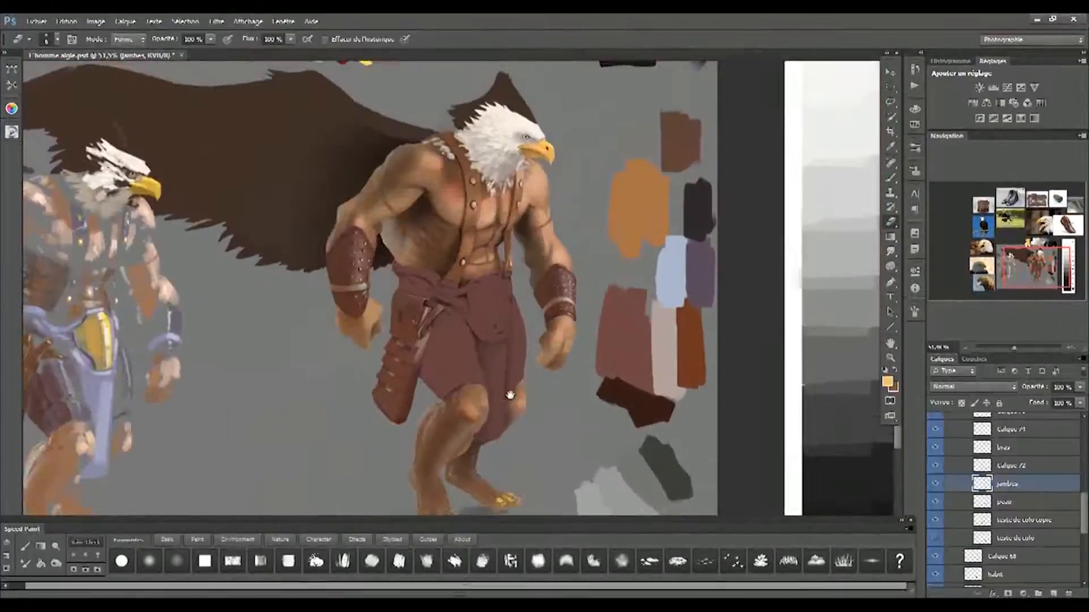
Create a new empty layer directly above the jambes layer for painting the cloth
scroll(508, 391, "up", 2)
left_click_drag(479, 403, 459, 386)
key("ctrl+shift+alt+n")
scroll(406, 301, "down", 2)
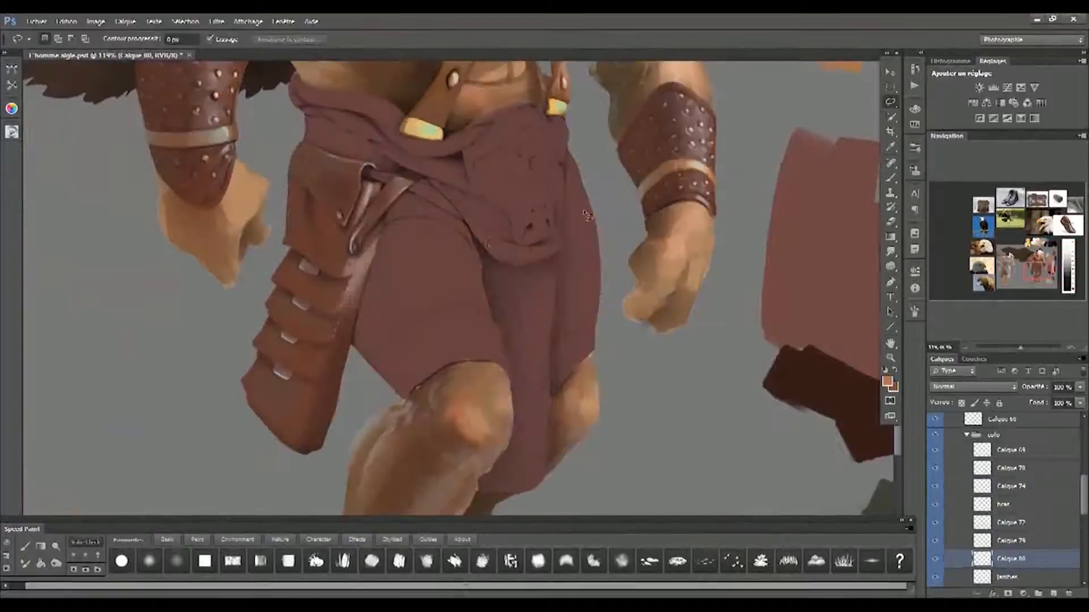
Lasso the cloth hanging between the thighs, following both side edges down to the hem beside the knees
scroll(480, 249, "up", 2)
mouse_move(464, 233)
left_mouse_down()
mouse_move(495, 363)
mouse_move(561, 361)
mouse_move(519, 281)
mouse_move(465, 231)
left_mouse_up()
mouse_move(510, 384)
left_mouse_down()
mouse_move(499, 223)
mouse_move(525, 333)
mouse_move(553, 173)
left_mouse_up()
left_click_drag(552, 182, 573, 322)
mouse_move(503, 274)
left_mouse_down()
mouse_move(523, 344)
mouse_move(495, 280)
mouse_move(509, 291)
mouse_move(493, 279)
mouse_move(612, 323)
mouse_move(589, 363)
left_mouse_up()
mouse_move(453, 222)
left_mouse_down()
mouse_move(502, 303)
mouse_move(469, 238)
left_mouse_up()
mouse_move(549, 303)
left_mouse_down()
mouse_move(447, 233)
mouse_move(455, 197)
left_mouse_up()
mouse_move(524, 207)
left_mouse_down()
mouse_move(553, 277)
mouse_move(526, 336)
left_mouse_up()
left_click_drag(535, 345, 534, 209)
left_click_drag(549, 145, 539, 294)
left_click_drag(540, 294, 559, 146)
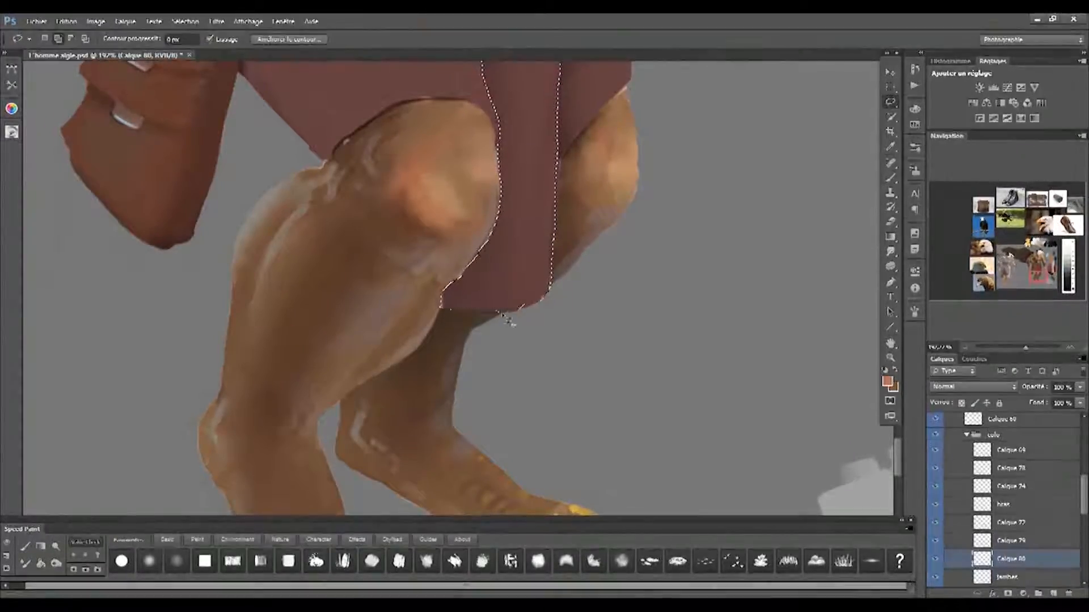
Extend the lasso selection over the sash fold around the lower edge and outer side of the maroon front panel
scroll(521, 317, "up", 10)
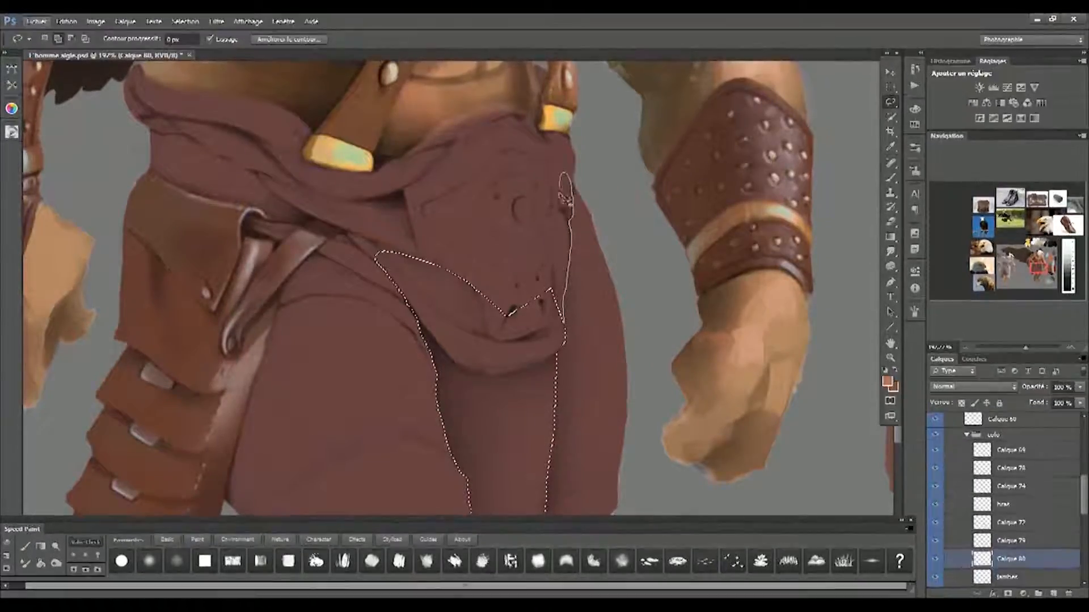
scroll(554, 292, "up", 4)
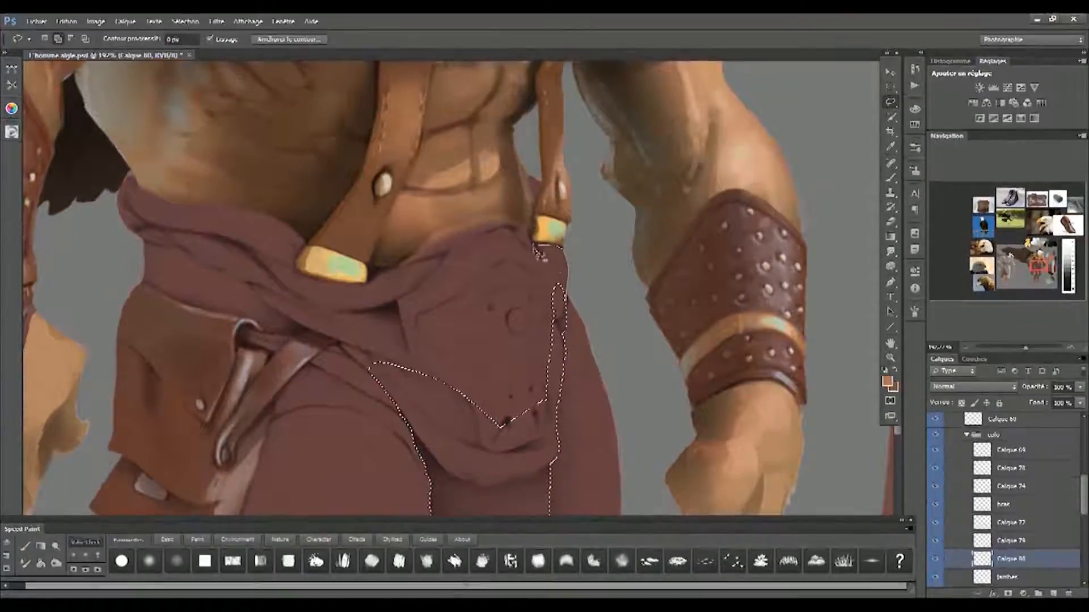
left_click_drag(570, 302, 564, 326)
left_click_drag(560, 356, 580, 316)
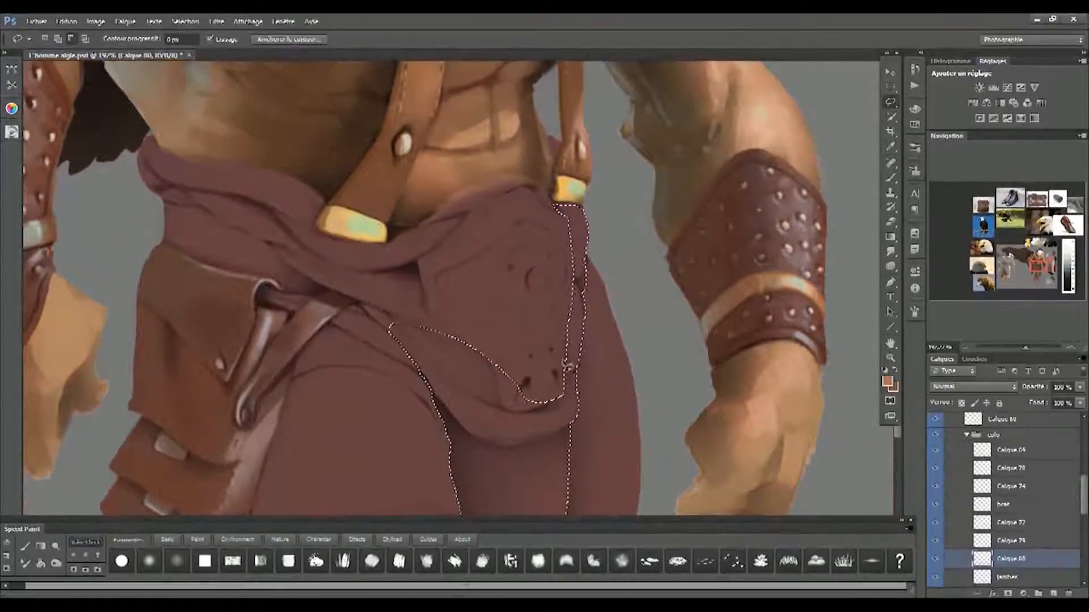
left_click_drag(529, 414, 490, 359)
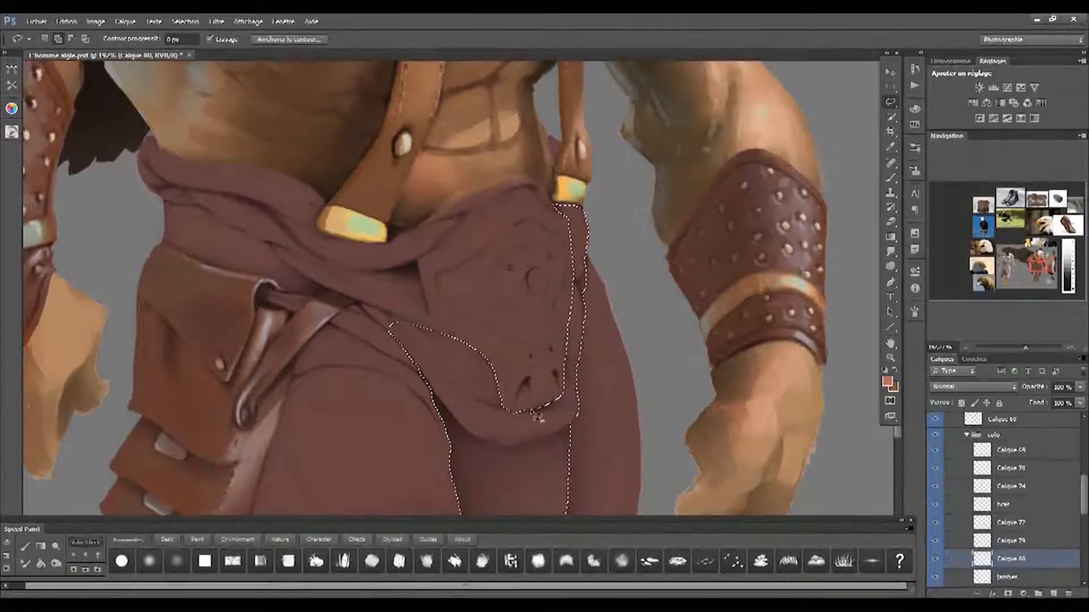
Extend the selection along the waist sash, from the small strap's gold tip past the larger one to the pouch-side hip
scroll(596, 343, "up", 5)
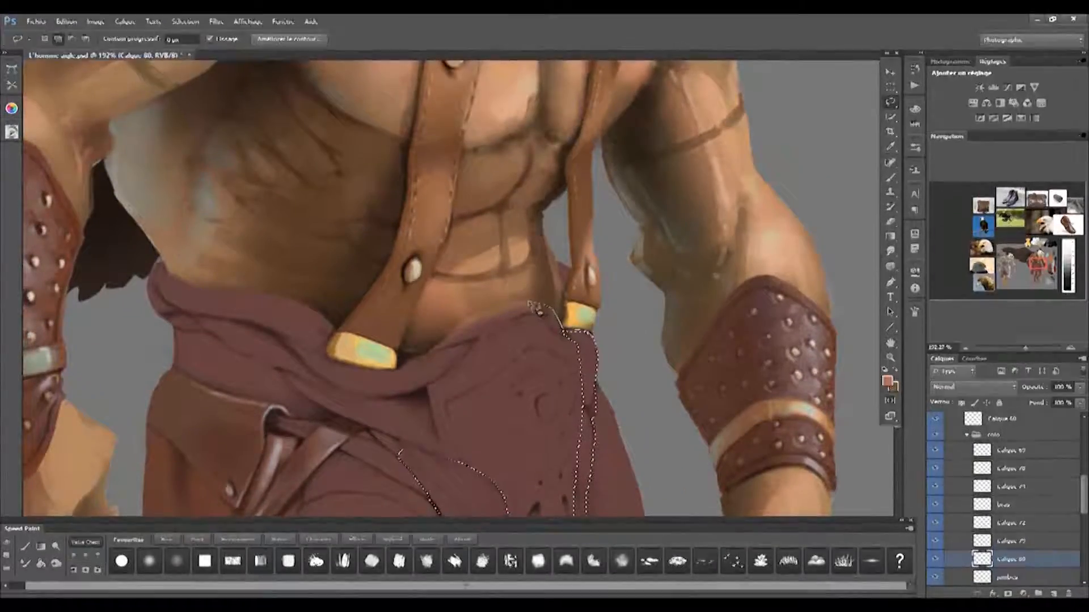
left_click_drag(530, 309, 611, 321)
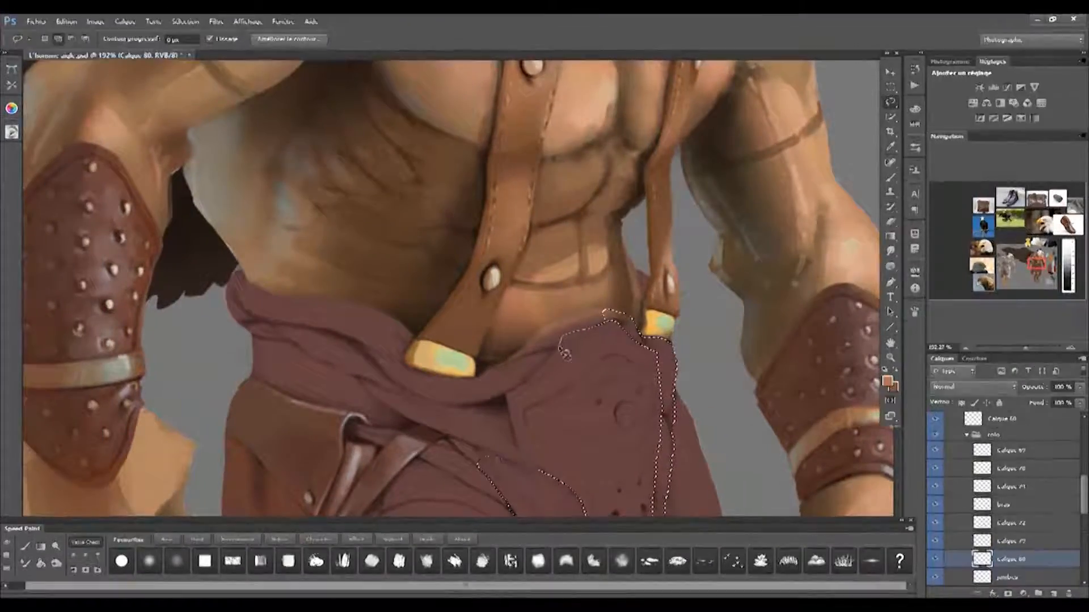
left_click_drag(603, 314, 605, 316)
left_click_drag(602, 316, 653, 276)
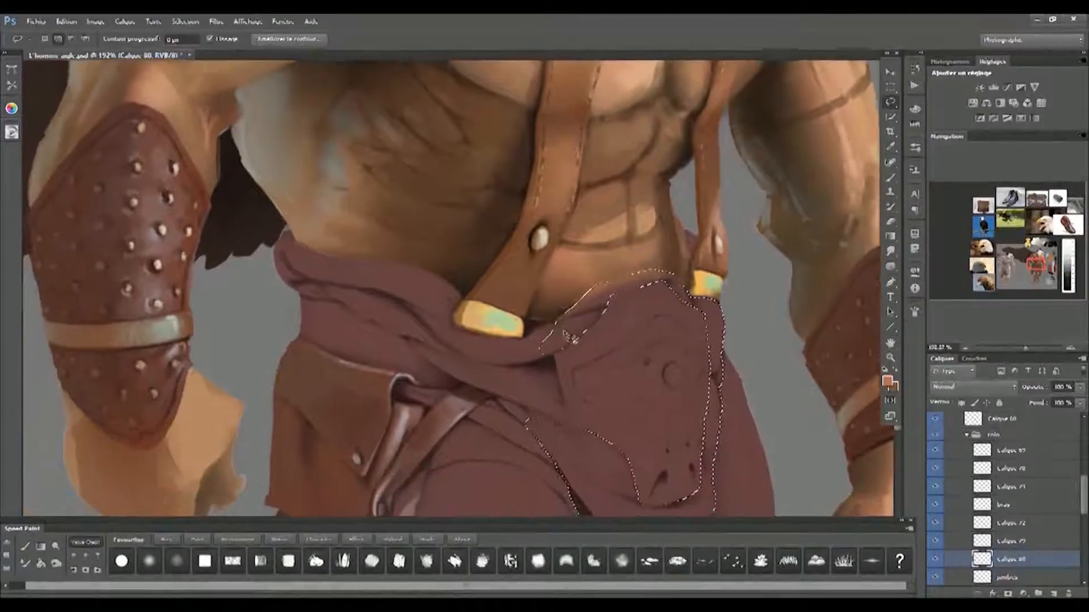
mouse_move(554, 355)
left_mouse_down()
mouse_move(515, 345)
mouse_move(565, 418)
mouse_move(595, 354)
mouse_move(532, 318)
mouse_move(559, 354)
left_mouse_up()
mouse_move(468, 310)
left_mouse_down()
mouse_move(488, 335)
mouse_move(561, 362)
mouse_move(499, 315)
left_mouse_up()
left_click_drag(635, 283, 601, 302)
left_click_drag(508, 365, 494, 443)
left_click_drag(506, 379, 566, 396)
mouse_move(422, 380)
left_mouse_down()
mouse_move(347, 337)
mouse_move(539, 418)
mouse_move(459, 403)
left_mouse_up()
mouse_move(458, 403)
left_mouse_down()
mouse_move(368, 371)
mouse_move(355, 339)
mouse_move(374, 326)
mouse_move(454, 349)
mouse_move(517, 384)
mouse_move(470, 394)
mouse_move(400, 366)
mouse_move(391, 346)
left_mouse_up()
left_click_drag(419, 389, 482, 404)
left_click_drag(590, 397, 414, 440)
mouse_move(549, 499)
left_mouse_down()
mouse_move(605, 286)
mouse_move(511, 332)
left_mouse_up()
Pick a grey with the Brush tool and paint a grey-green base over the selected sash and hanging cloth
scroll(605, 310, "down", 5)
scroll(510, 330, "down", 2)
key("b")
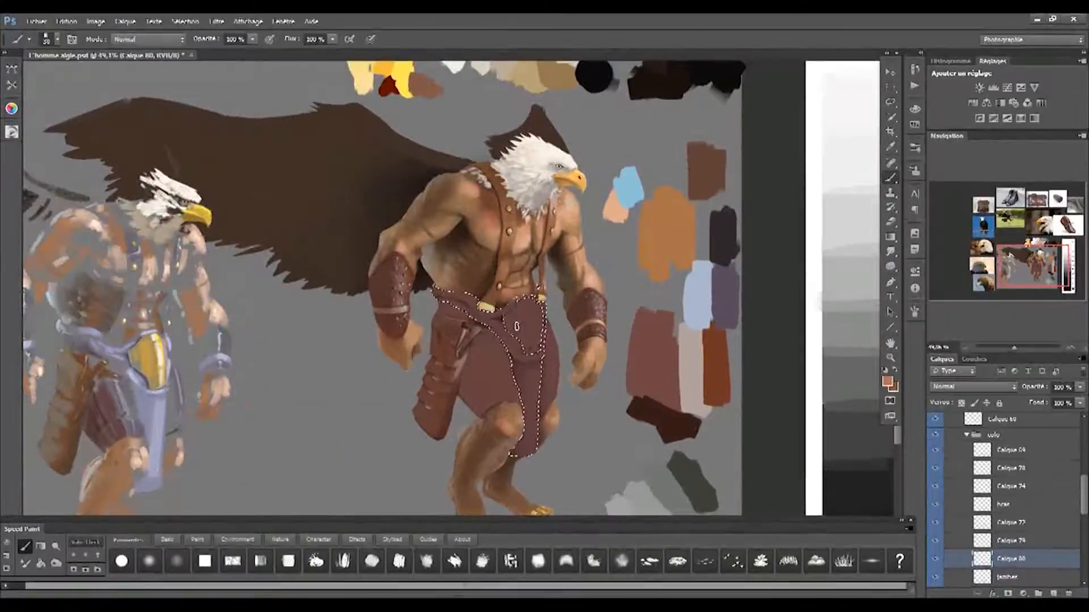
left_click_drag(517, 170, 444, 499)
left_click_drag(444, 184, 531, 428)
scroll(510, 451, "down", 2)
left_click_drag(618, 257, 543, 169)
mouse_move(540, 328)
left_mouse_down()
mouse_move(590, 116)
mouse_move(503, 357)
left_mouse_up()
left_click_drag(488, 510, 605, 208)
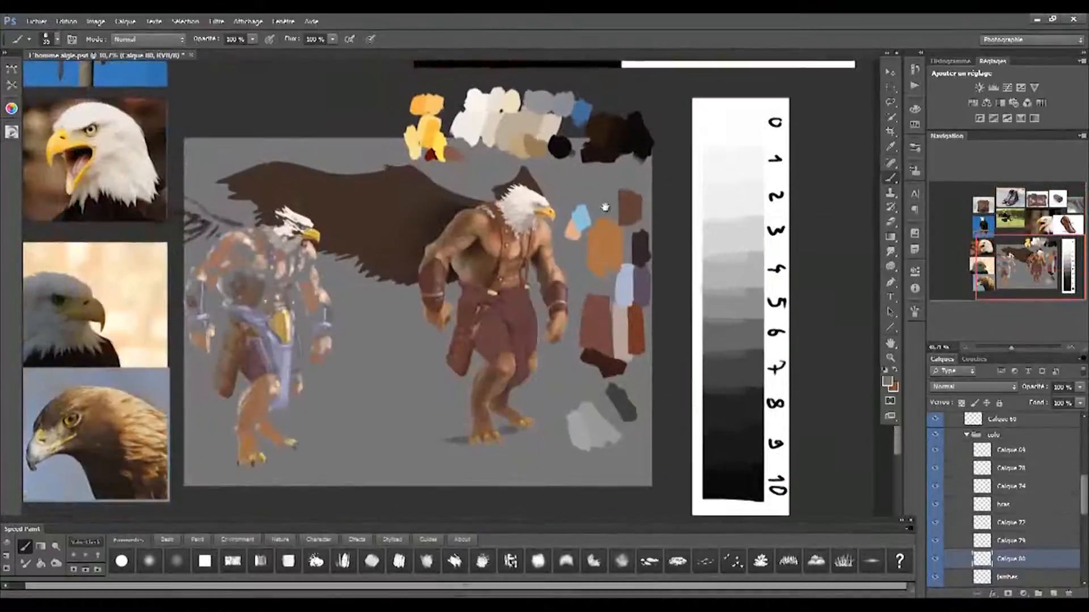
scroll(533, 255, "up", 3)
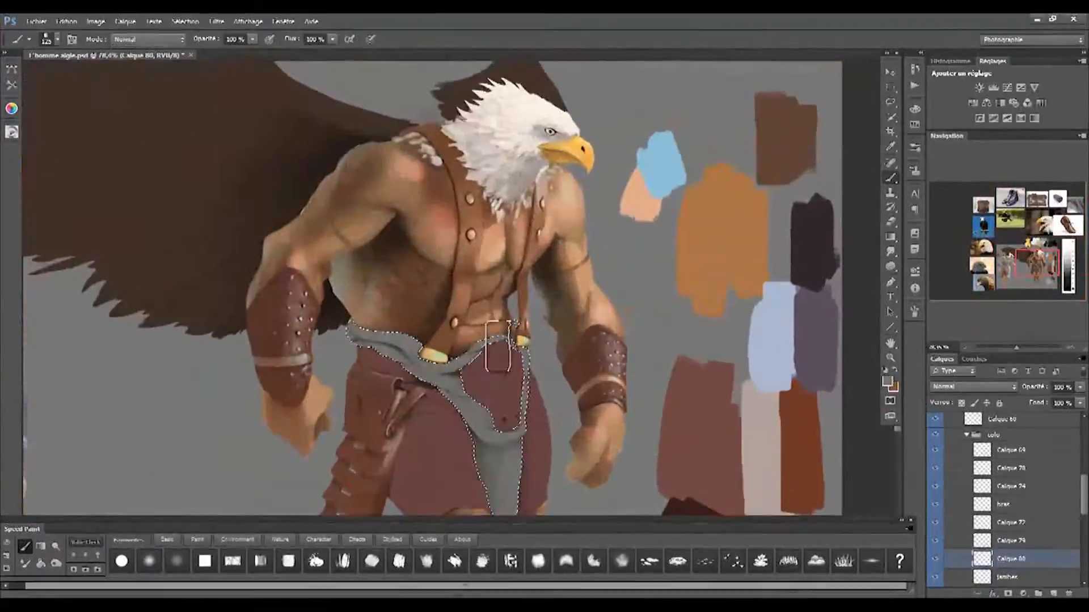
scroll(497, 345, "down", 4)
left_click_drag(443, 434, 411, 321)
scroll(462, 334, "up", 4)
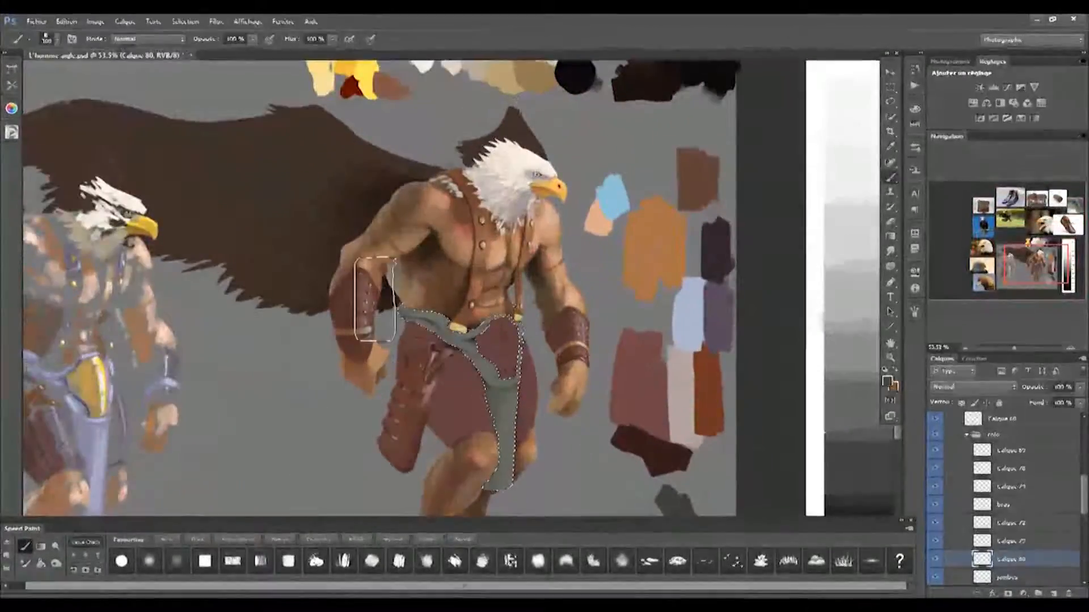
left_click(461, 539)
left_click_drag(437, 469, 421, 326)
left_click(425, 539)
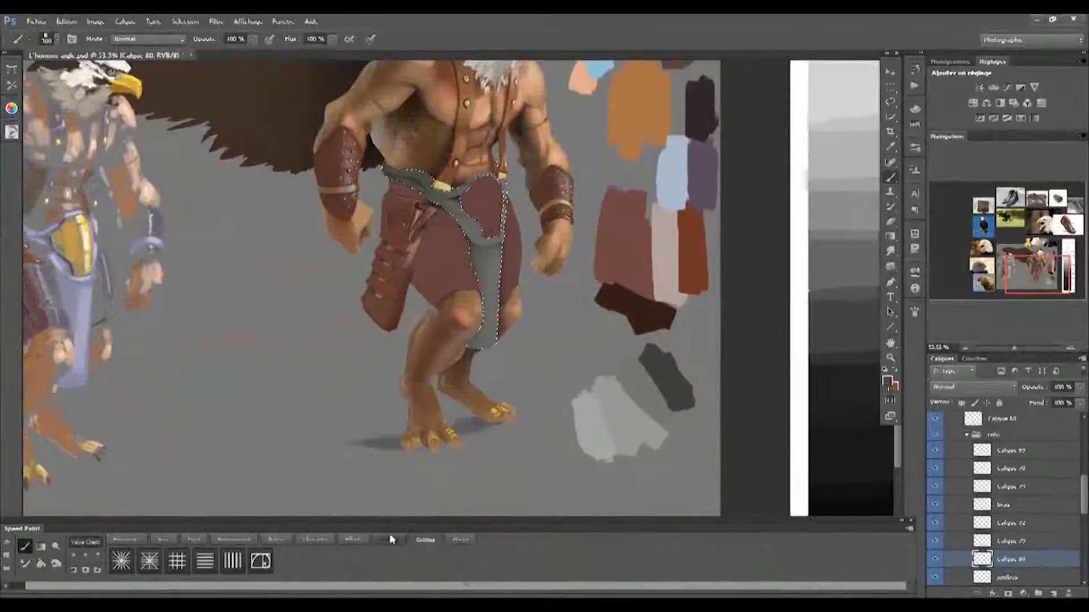
left_click(127, 539)
Adjust the brush size and shade the hanging cloth and sash with a darker green-grey
left_click_drag(464, 413, 449, 412)
key("]")
key("]")
key("]")
key("]")
key("]")
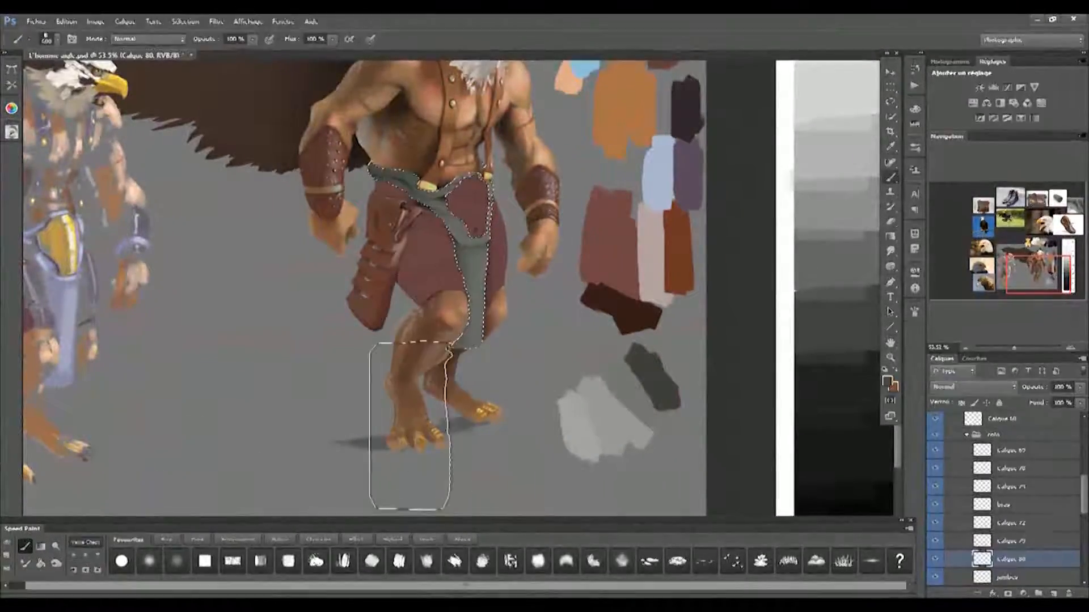
key("bracketleft")
key("bracketleft")
key("bracketleft")
key("bracketleft")
key("bracketleft")
key("bracketleft")
left_click_drag(469, 172, 455, 237)
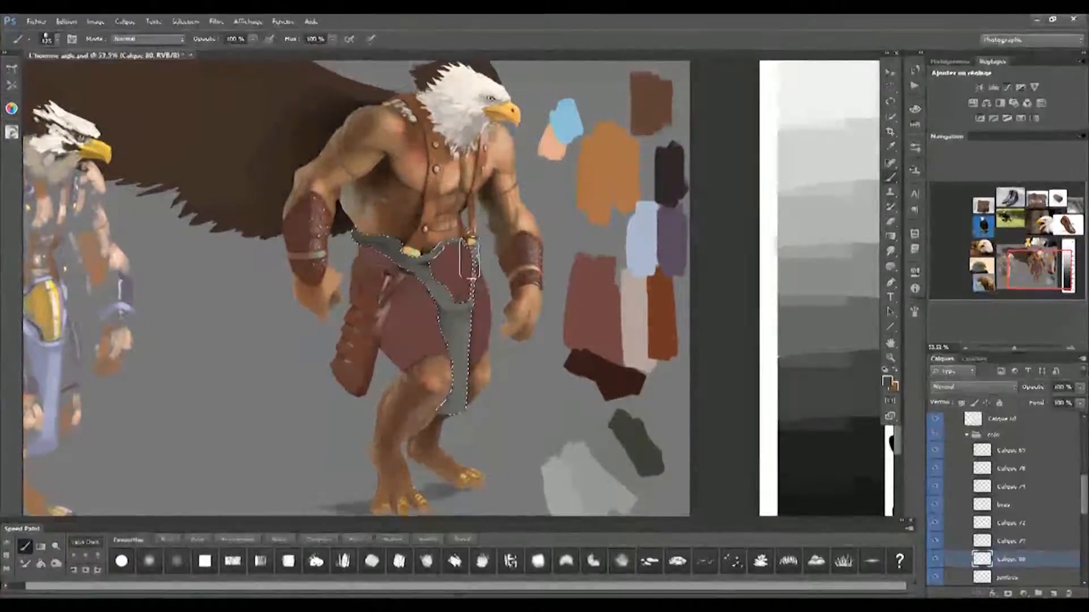
left_click_drag(491, 321, 544, 321)
Paint dark folds along the waist sash and deepen the shadow beneath it on the hanging cloth, varying the brush size
key("bracketleft")
key("bracketleft")
key("bracketleft")
key("bracketleft")
key("bracketleft")
key("bracketleft")
key("bracketleft")
key("bracketleft")
key("bracketleft")
key("bracketleft")
key("bracketleft")
key("bracketleft")
key("bracketleft")
key("bracketleft")
mouse_move(383, 304)
left_mouse_down()
mouse_move(324, 284)
mouse_move(378, 322)
mouse_move(366, 305)
mouse_move(402, 320)
mouse_move(441, 290)
mouse_move(436, 314)
mouse_move(389, 335)
mouse_move(424, 353)
mouse_move(351, 343)
mouse_move(364, 272)
left_mouse_up()
key("bracketright")
key("bracketright")
key("bracketright")
key("bracketright")
key("bracketright")
key("bracketright")
key("bracketright")
key("bracketright")
left_click_drag(367, 211, 401, 473)
key("bracketleft")
key("bracketleft")
key("bracketleft")
key("bracketleft")
key("bracketleft")
key("bracketleft")
key("bracketleft")
key("bracketleft")
key("bracketright")
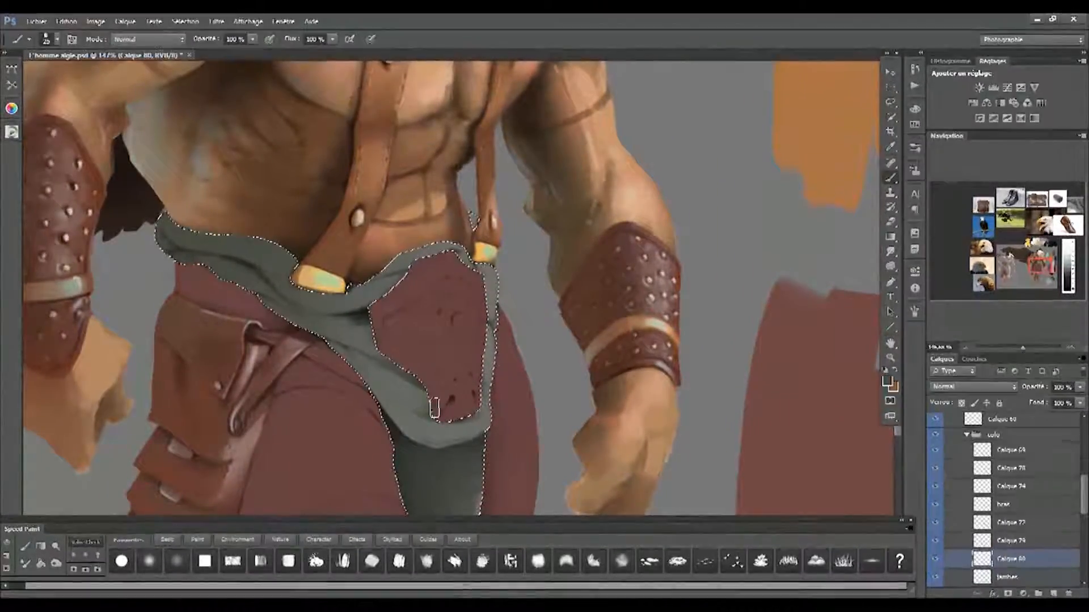
Paint finer fold shadows and lighter ridges on the sash where it wraps around the maroon front panel
mouse_move(426, 406)
left_mouse_down()
mouse_move(350, 358)
mouse_move(373, 365)
left_mouse_up()
key("bracketleft")
key("bracketleft")
key("bracketleft")
key("bracketleft")
mouse_move(394, 435)
left_mouse_down()
mouse_move(340, 355)
mouse_move(356, 386)
left_mouse_up()
key("bracketright")
key("bracketright")
key("bracketright")
key("bracketright")
left_click_drag(475, 287, 499, 310)
key("bracketright")
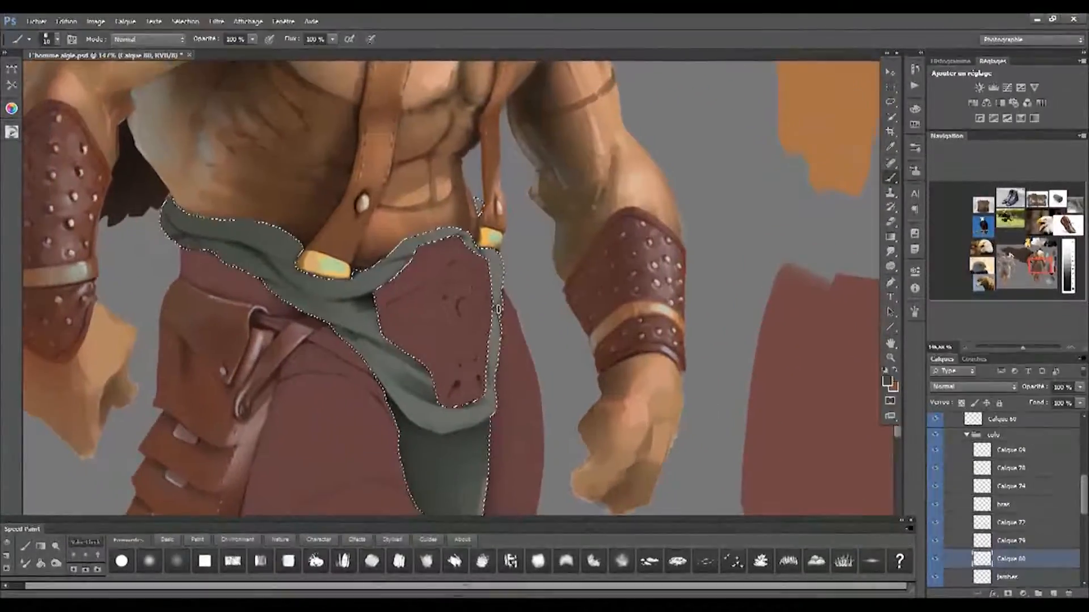
left_click_drag(396, 349, 468, 351)
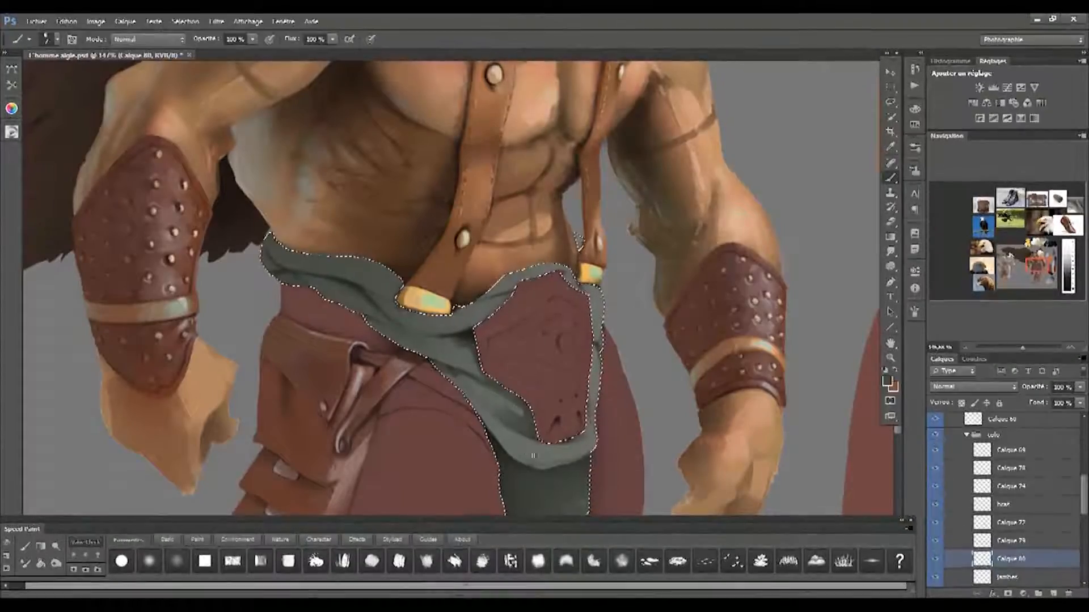
mouse_move(523, 459)
left_mouse_down()
mouse_move(491, 411)
mouse_move(475, 406)
left_mouse_up()
Blend the painted folds on the lower part of the sash with the Smudge tool
key("e")
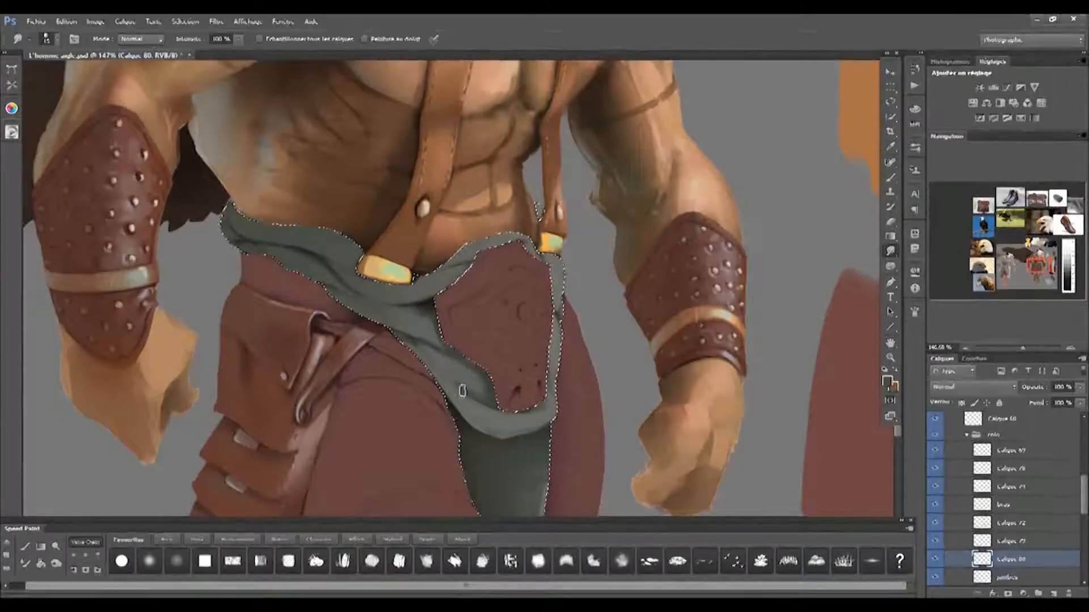
left_click_drag(435, 333, 441, 352)
key("]")
scroll(435, 344, "down", 10)
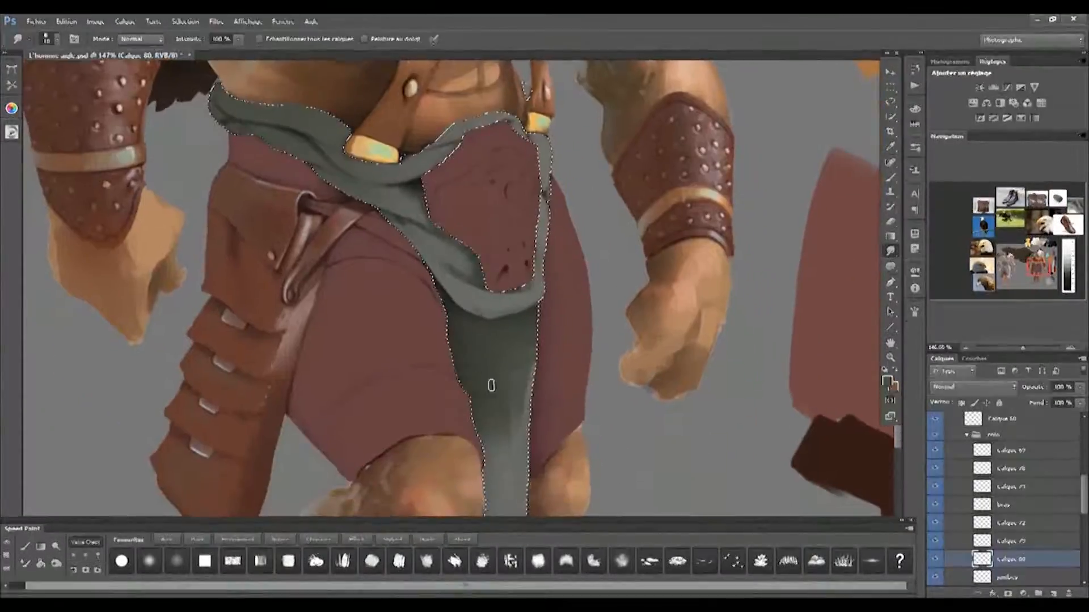
Brush soft vertical light and dark tones onto the hanging cloth between the thighs
scroll(498, 445, "down", 3)
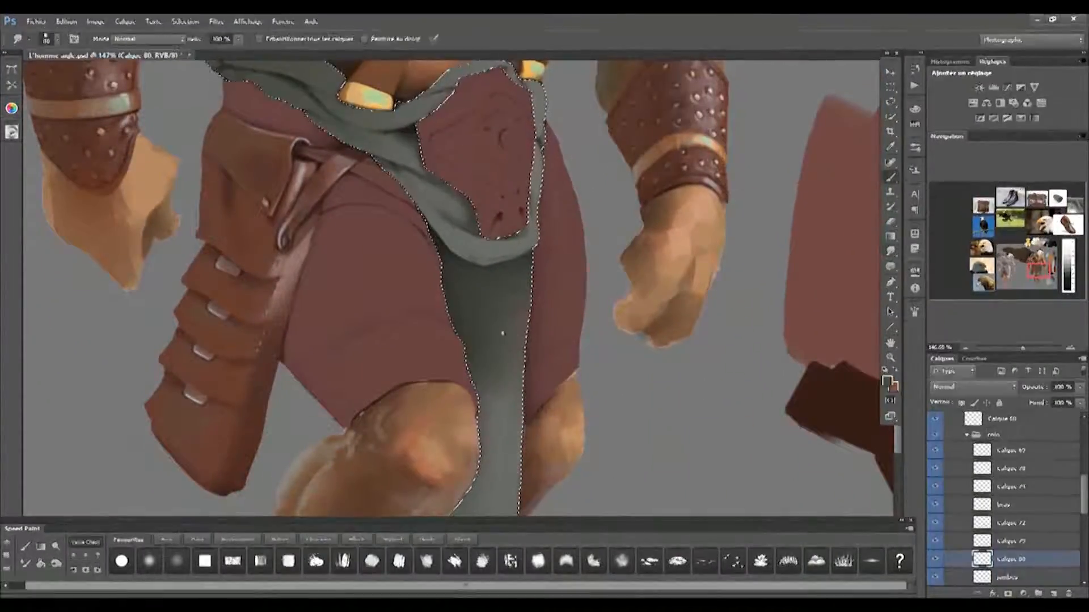
key("]")
mouse_move(494, 400)
left_mouse_down()
mouse_move(487, 255)
mouse_move(502, 345)
mouse_move(458, 384)
left_mouse_up()
key("[")
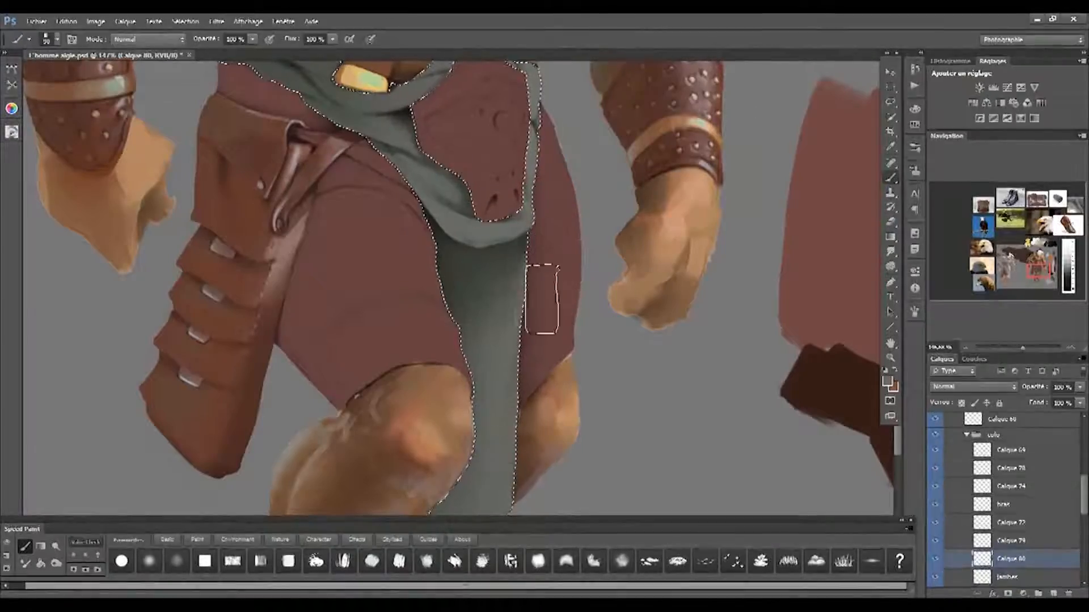
left_click_drag(480, 359, 495, 411)
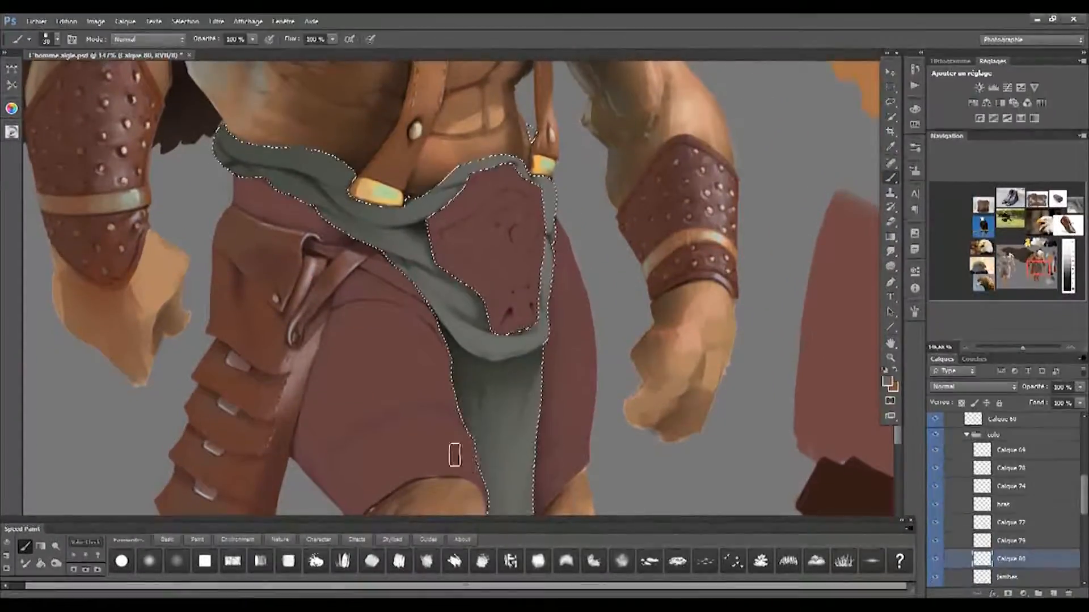
left_click_drag(454, 451, 482, 322)
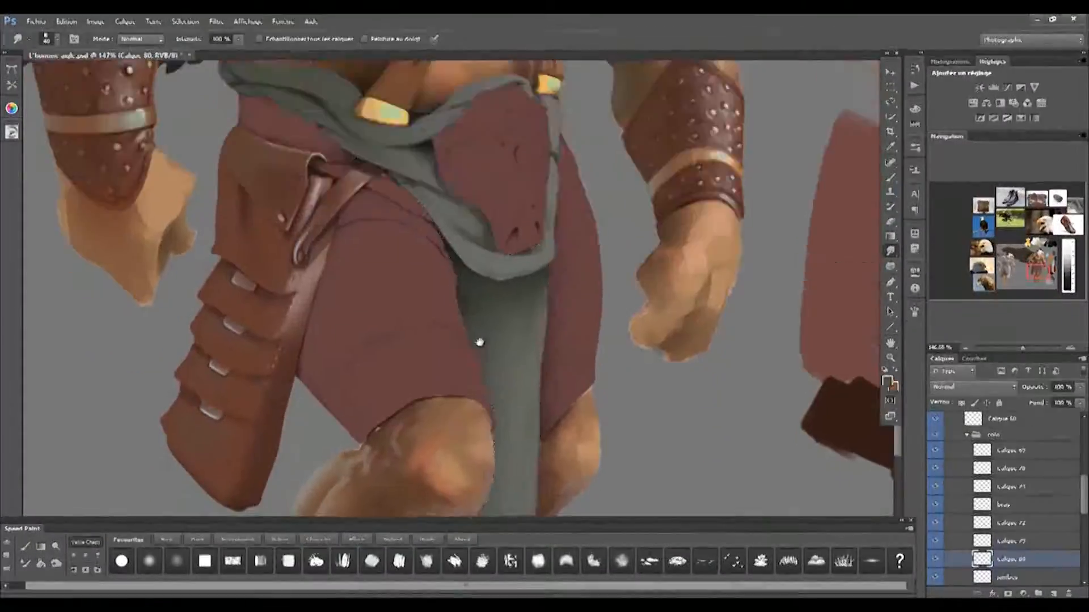
Smudge the sash folds beside the front panel and touch them up with the Brush tool
left_click_drag(478, 340, 493, 420)
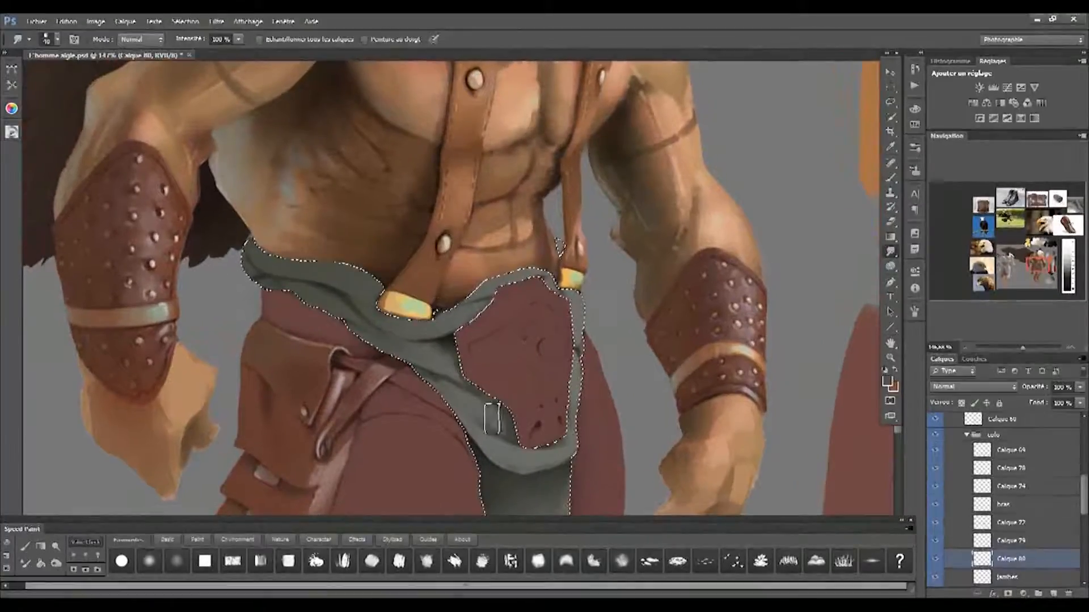
left_click_drag(339, 335, 365, 376)
key("b")
left_click_drag(414, 444, 352, 295)
Sample a light grey from the rolled fabric reference photo and set it as the foreground colour
mouse_move(503, 419)
left_mouse_down()
mouse_move(503, 340)
mouse_move(504, 428)
left_mouse_up()
left_click_drag(624, 91, 510, 296)
left_click_drag(517, 340, 431, 341)
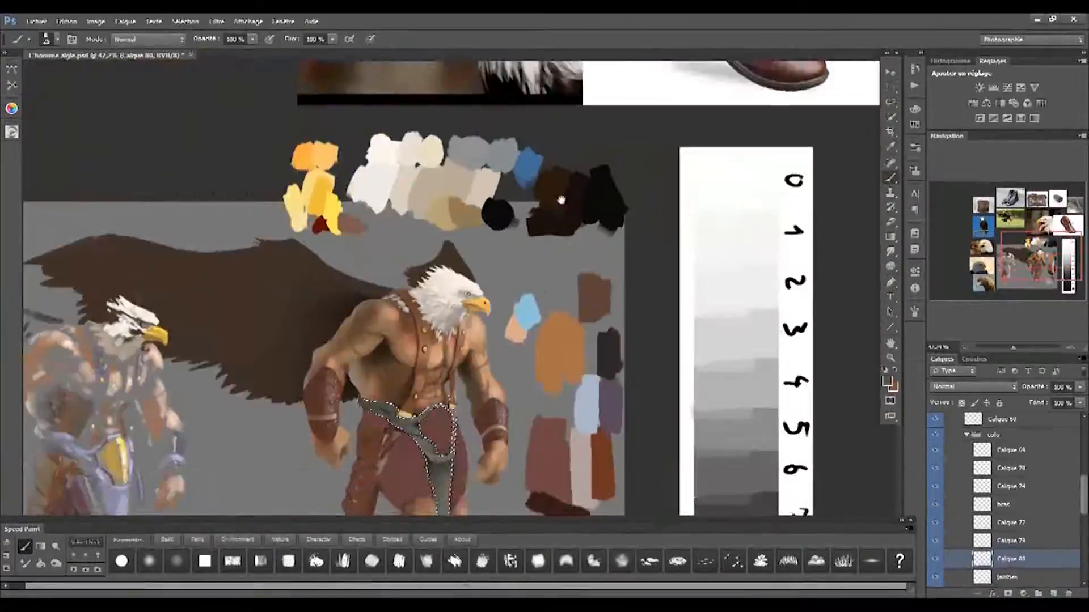
left_click_drag(560, 203, 522, 288)
left_click_drag(491, 239, 559, 239)
left_click(888, 383)
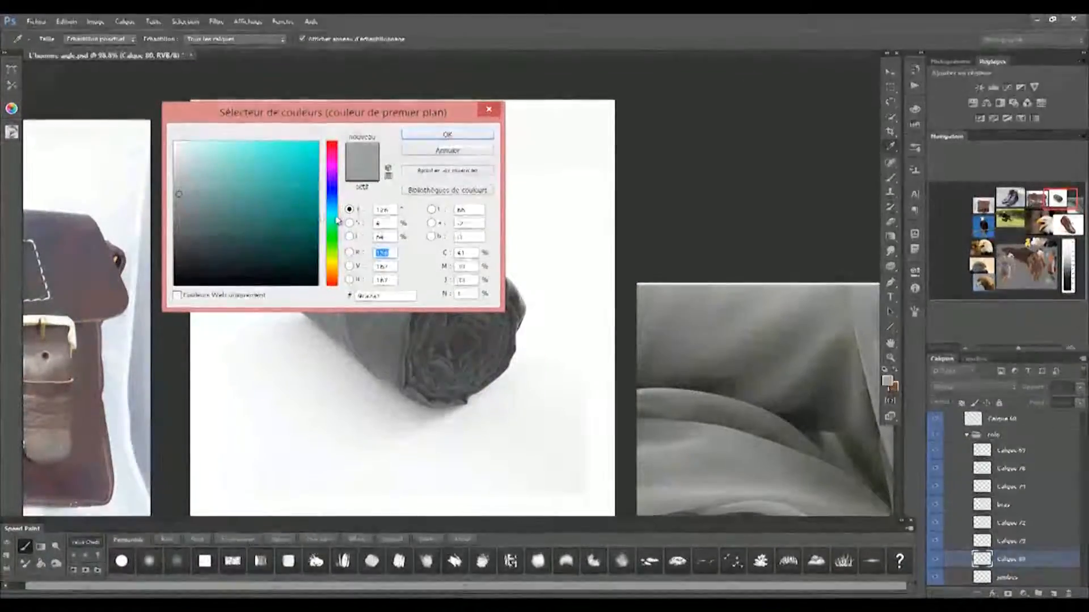
left_click(446, 137)
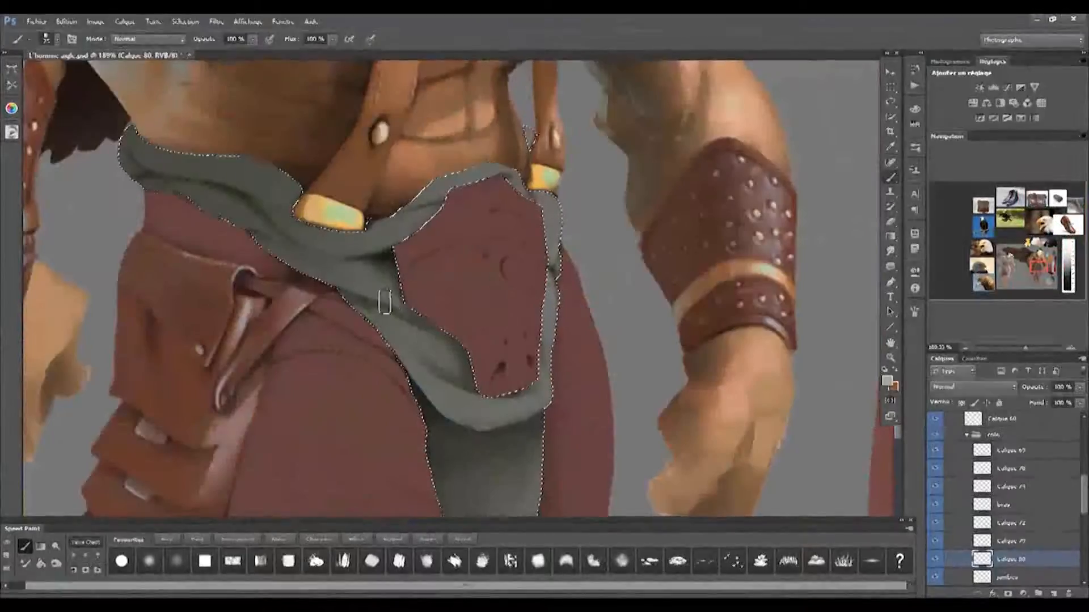
Paint light grey highlights on the sash's upper fold near the gold strap tips and down the front panel's outer edge
left_click_drag(520, 270, 459, 240)
key("[")
left_click_drag(448, 142, 464, 155)
mouse_move(465, 156)
left_mouse_down()
mouse_move(461, 319)
mouse_move(526, 240)
mouse_move(540, 265)
left_mouse_up()
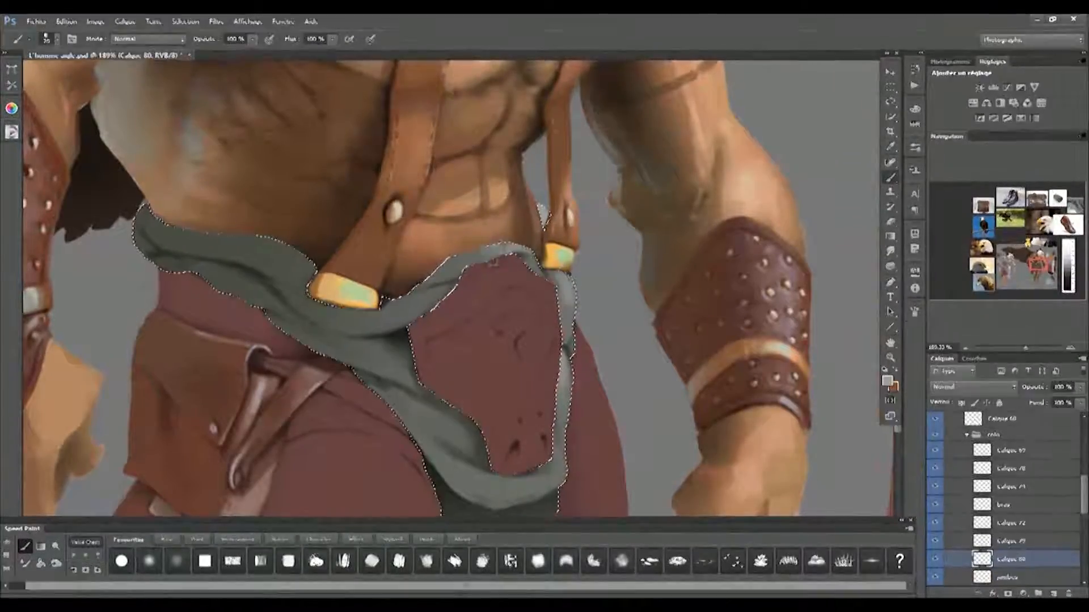
left_click_drag(425, 292, 460, 305)
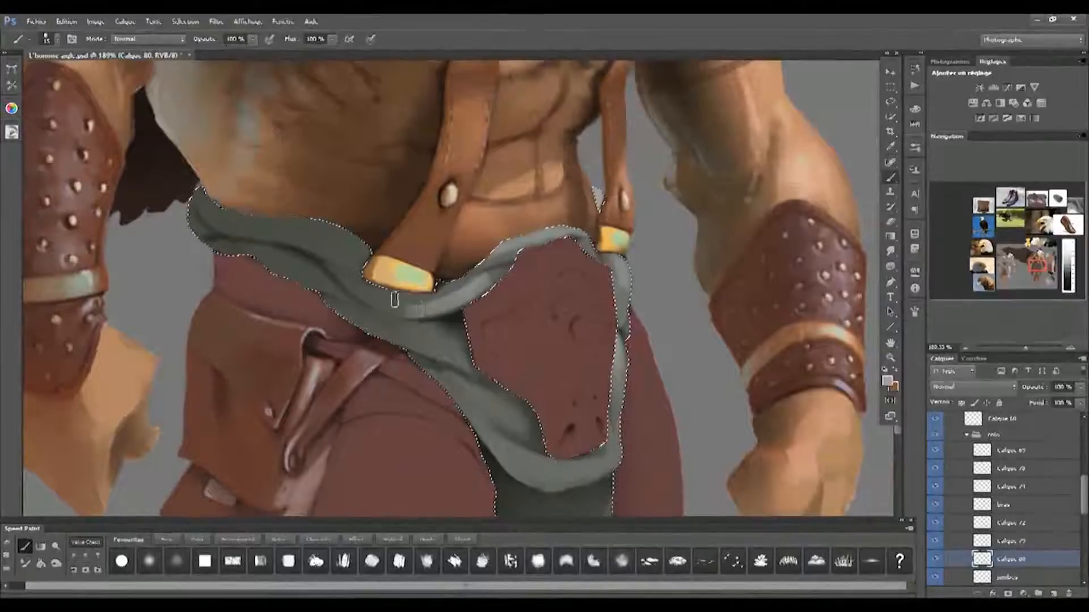
Paint pale highlights on the sash roll below the front panel and refine the neighbouring folds with varied brush sizes
left_click_drag(450, 350, 438, 321)
key("bracketleft")
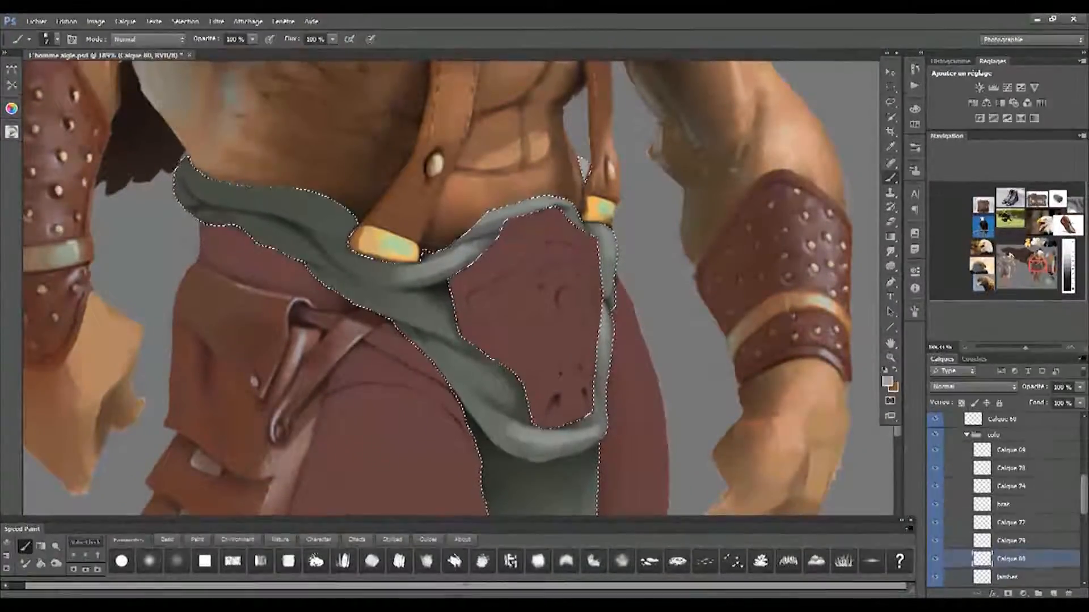
left_click_drag(438, 316, 456, 341)
key("bracketright")
key("bracketright")
key("bracketright")
key("bracketright")
key("bracketright")
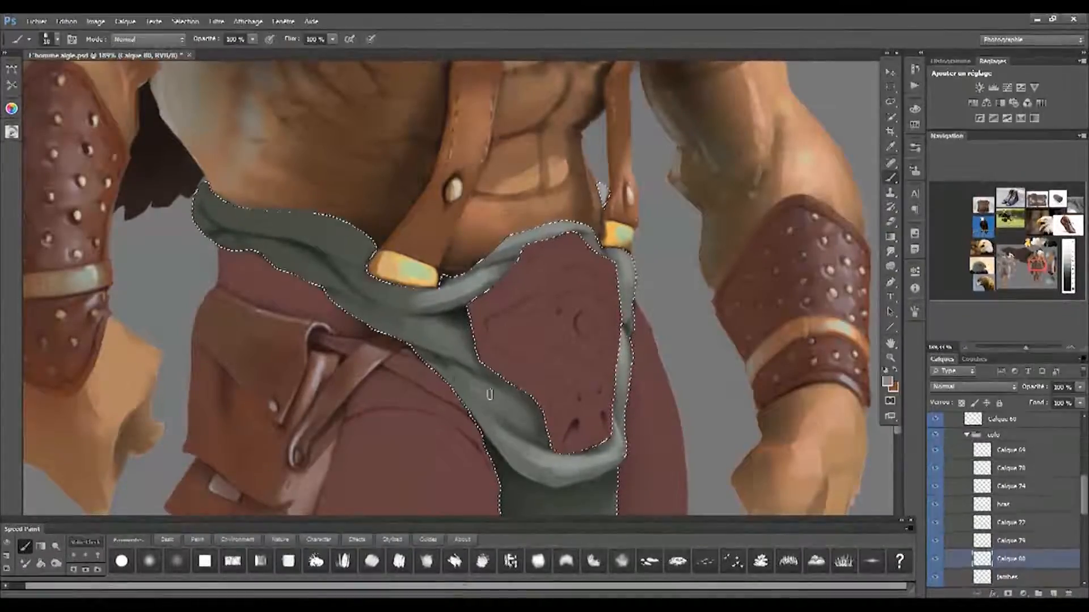
key("bracketleft")
left_click_drag(493, 345, 520, 360)
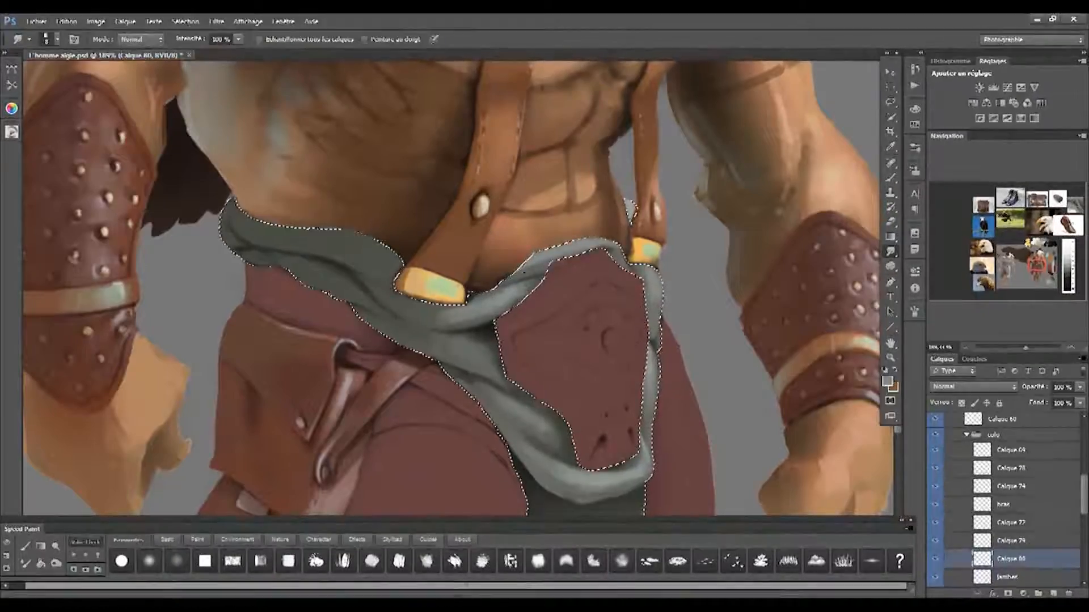
Smudge the sash folds beside and below the front panel with a larger Smudge tool size
left_click_drag(545, 397, 534, 303)
key("bracketright")
key("bracketright")
key("bracketright")
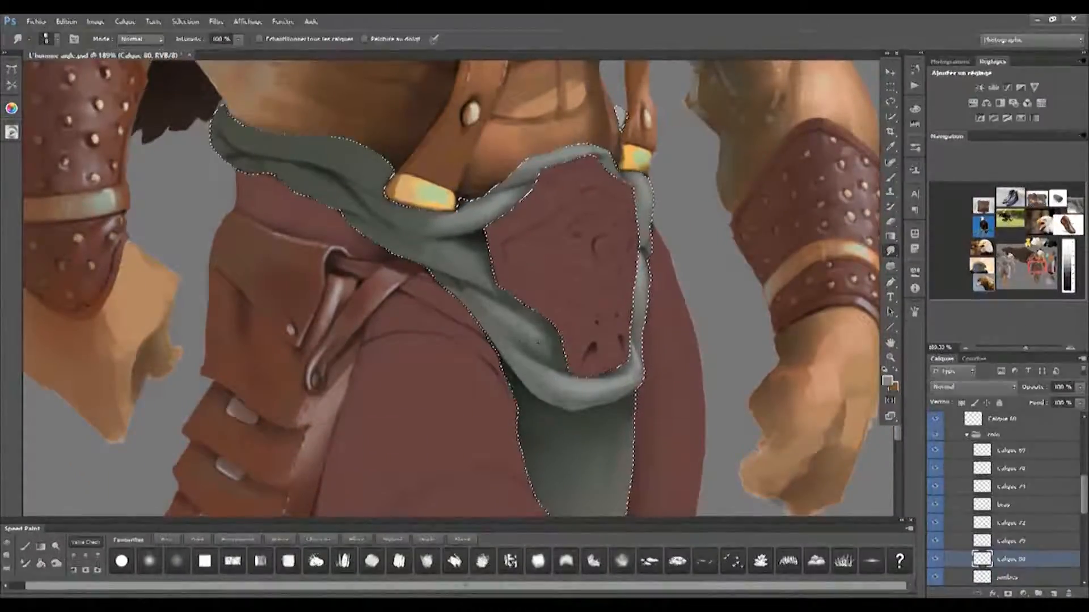
left_click_drag(489, 311, 527, 367)
key("bracketright")
Paint and blend a light edge along the sash fold below the gold strap tip, reducing the brush size for the detail
key("b")
mouse_move(452, 289)
left_mouse_down()
mouse_move(412, 318)
mouse_move(414, 305)
left_mouse_up()
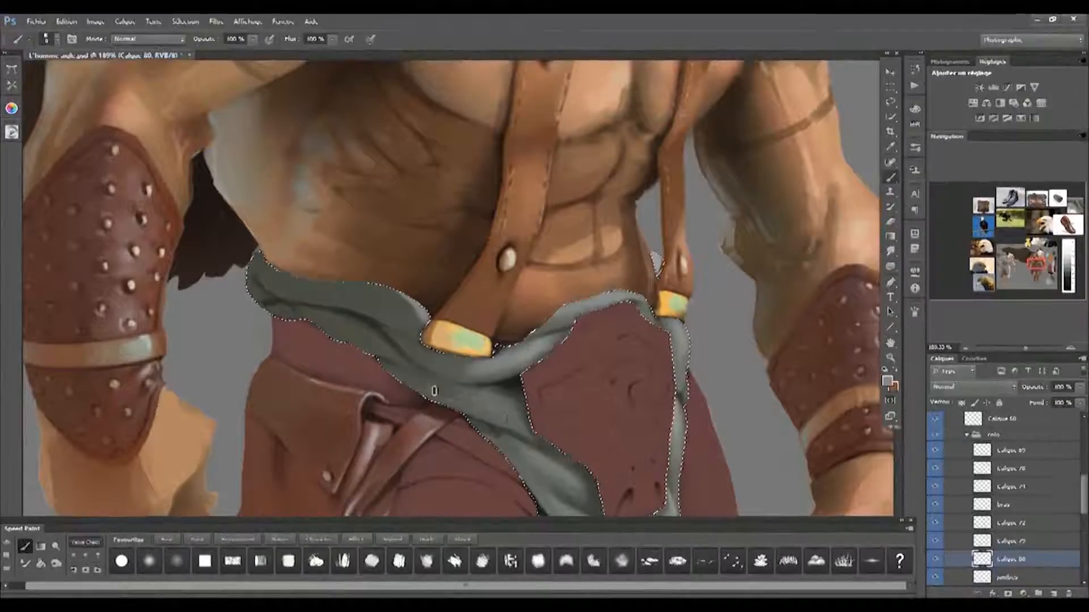
left_click_drag(435, 390, 433, 379)
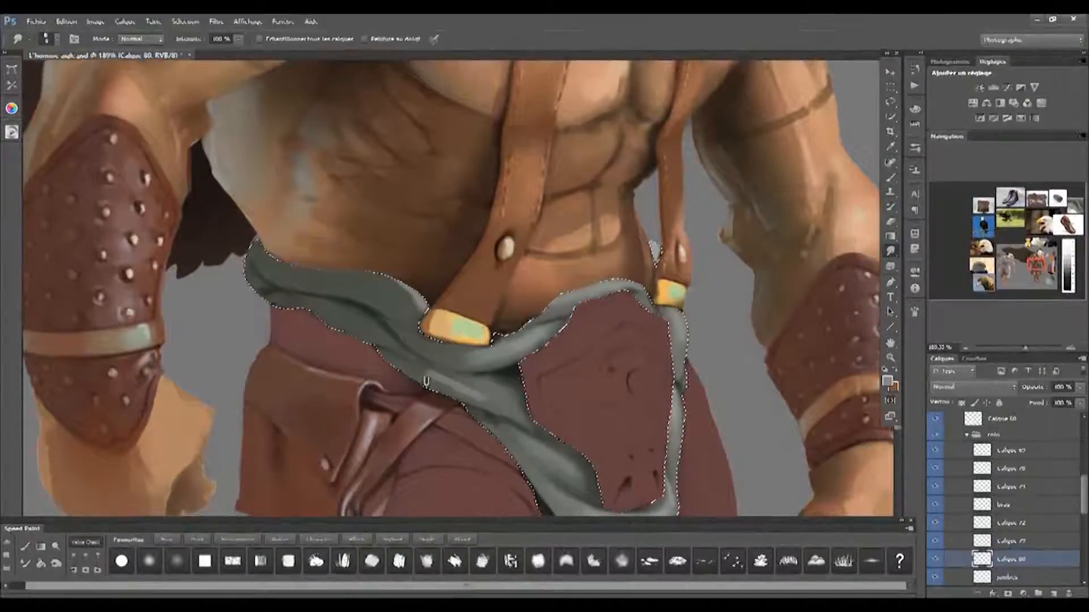
key("bracketleft")
key("bracketleft")
left_click_drag(444, 349, 466, 343)
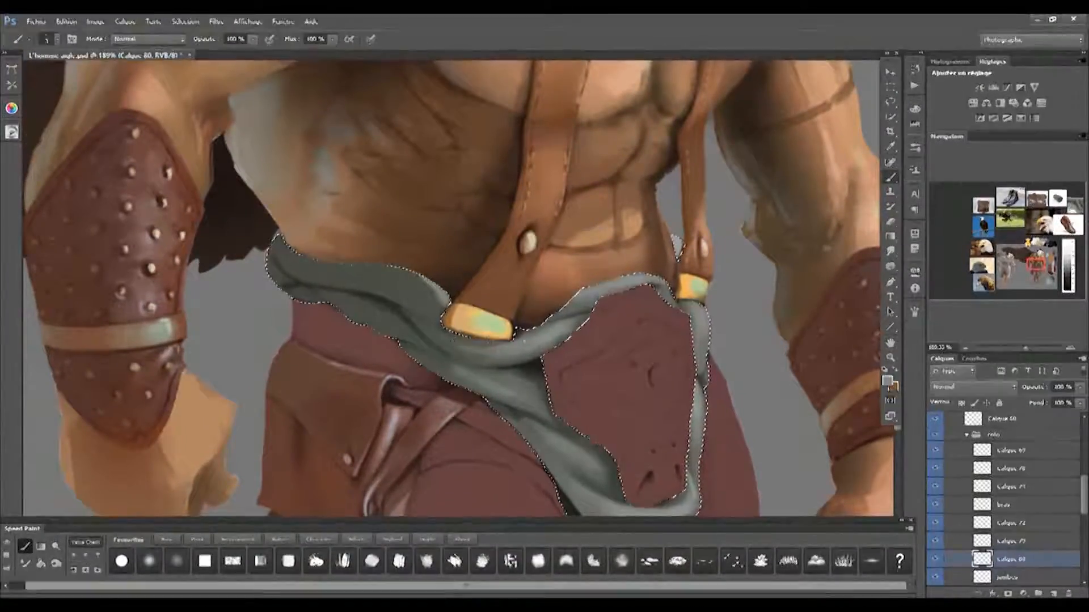
Smudge and touch up the sash's hip folds between the gold strap tip and the leather pouch
left_click_drag(454, 363, 338, 109)
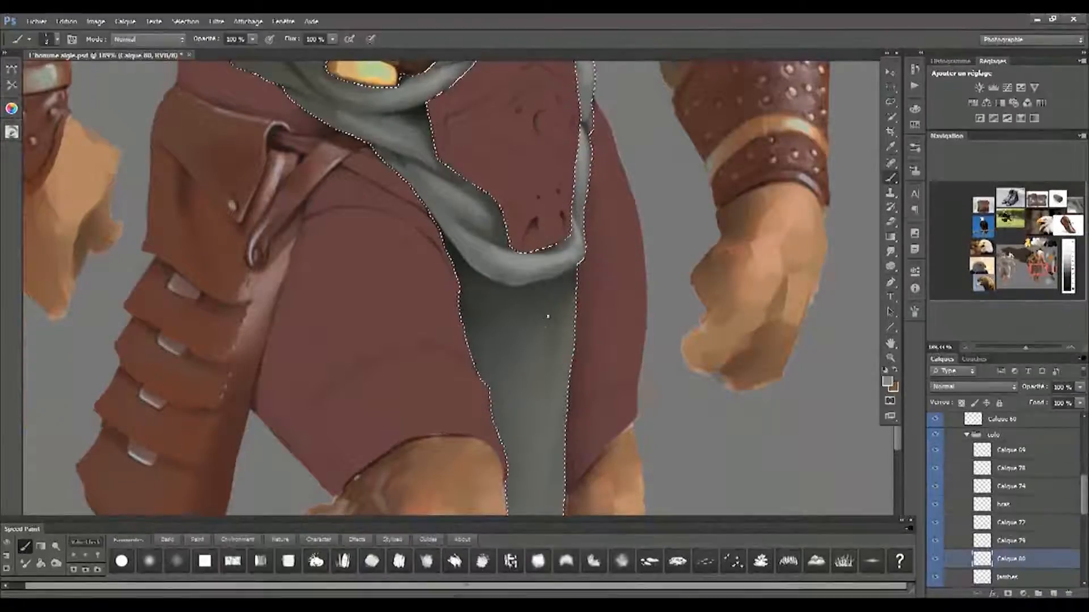
mouse_move(537, 431)
left_mouse_down()
mouse_move(509, 237)
mouse_move(498, 306)
left_mouse_up()
key("[")
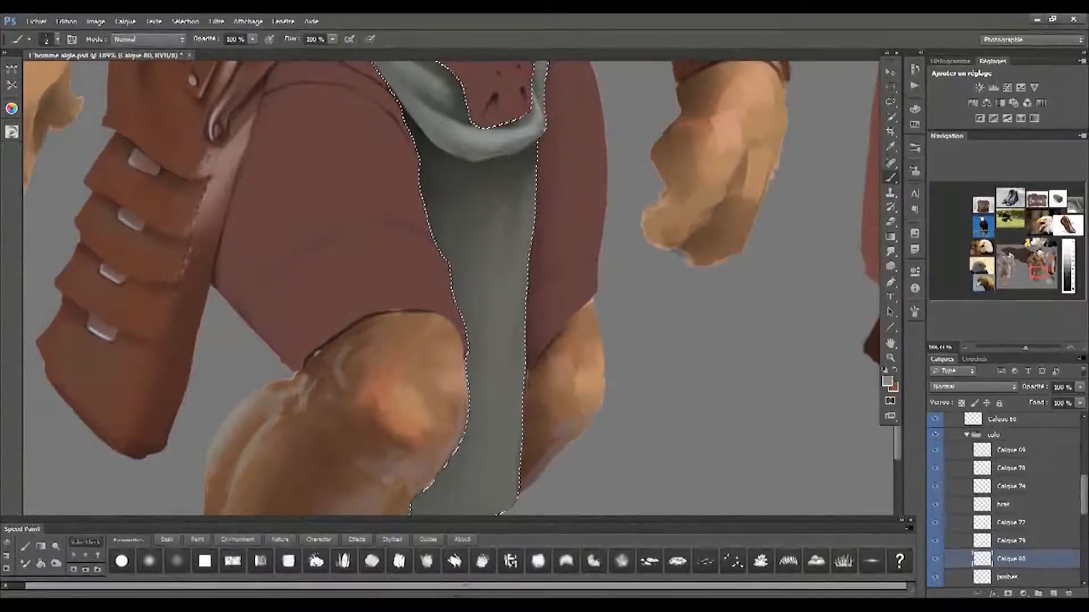
left_click_drag(485, 448, 500, 515)
left_click_drag(477, 130, 505, 364)
left_click_drag(614, 132, 631, 175)
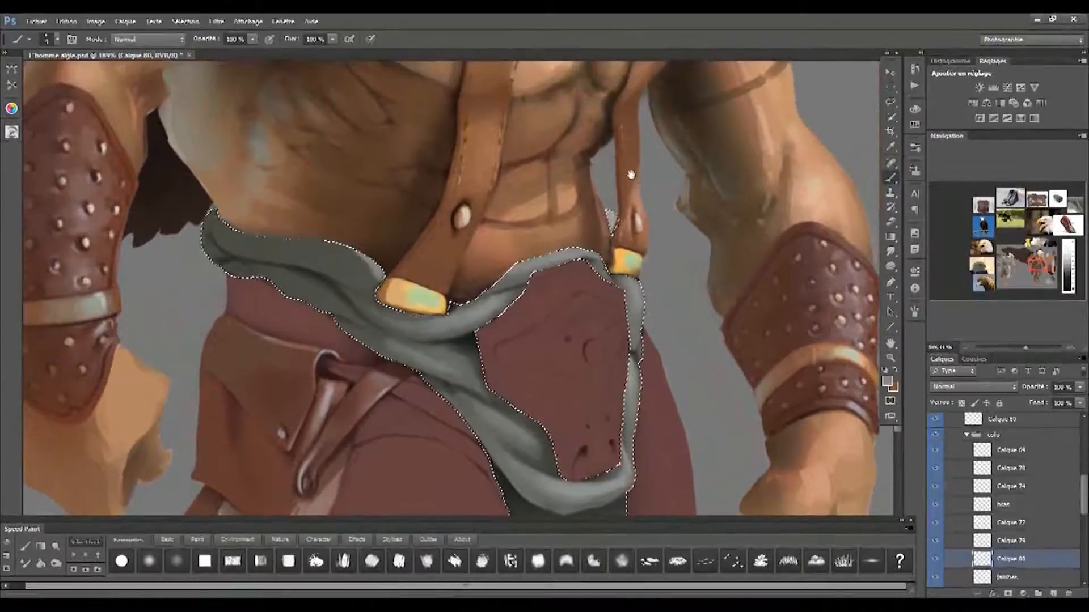
key("r")
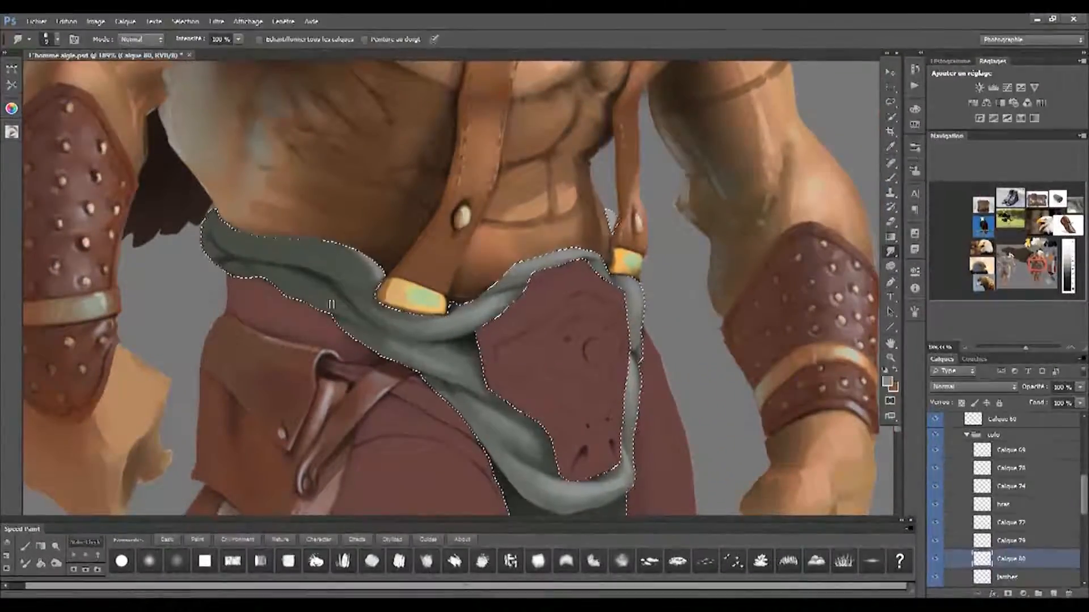
key("b")
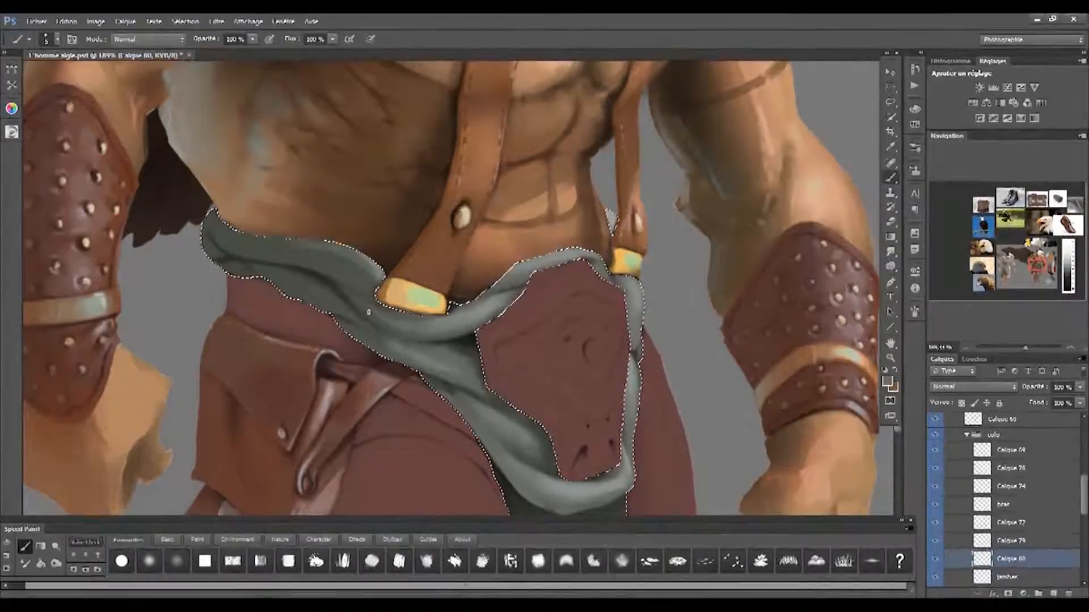
left_click_drag(368, 313, 281, 316)
Clear the selection around the sash and smudge its upper fold beside the gold strap tip
scroll(281, 315, "down", 1)
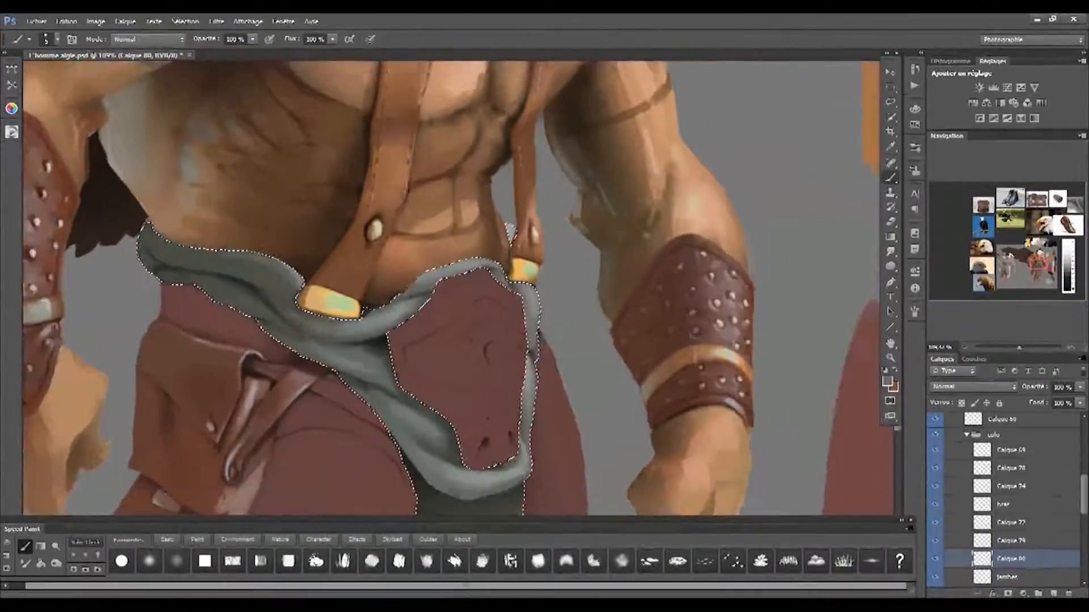
scroll(495, 304, "down", 4)
scroll(491, 306, "up", 5)
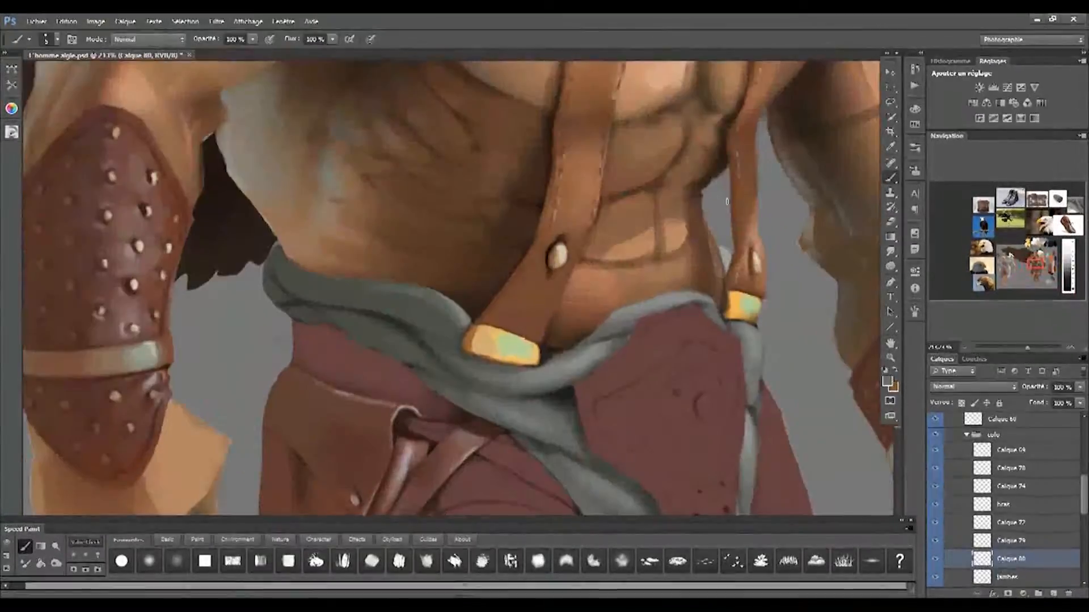
key("r")
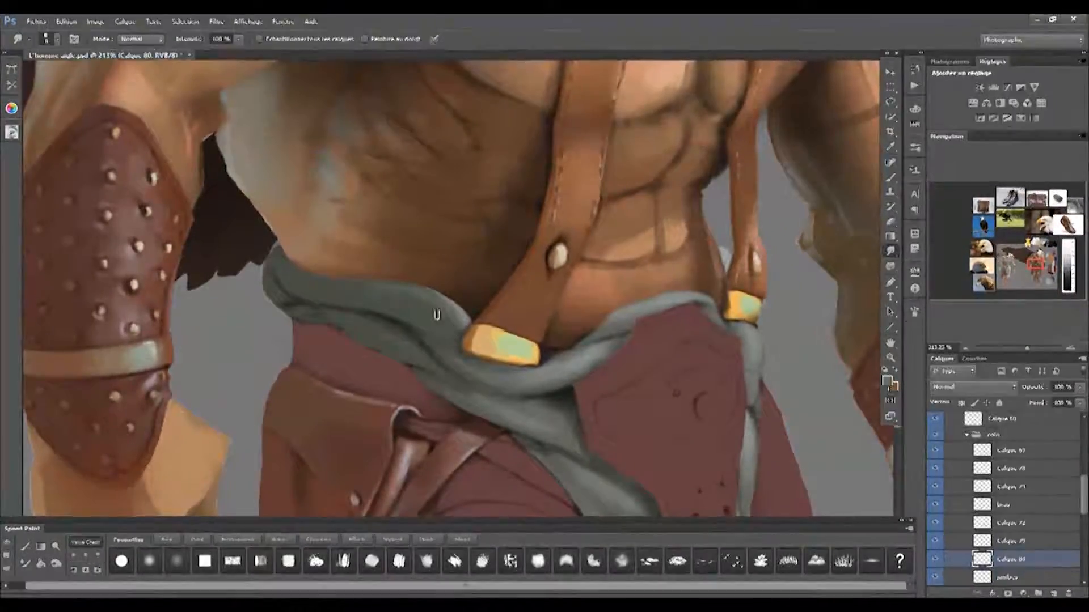
scroll(437, 311, "down", 6)
scroll(488, 395, "down", 2)
scroll(590, 382, "up", 4)
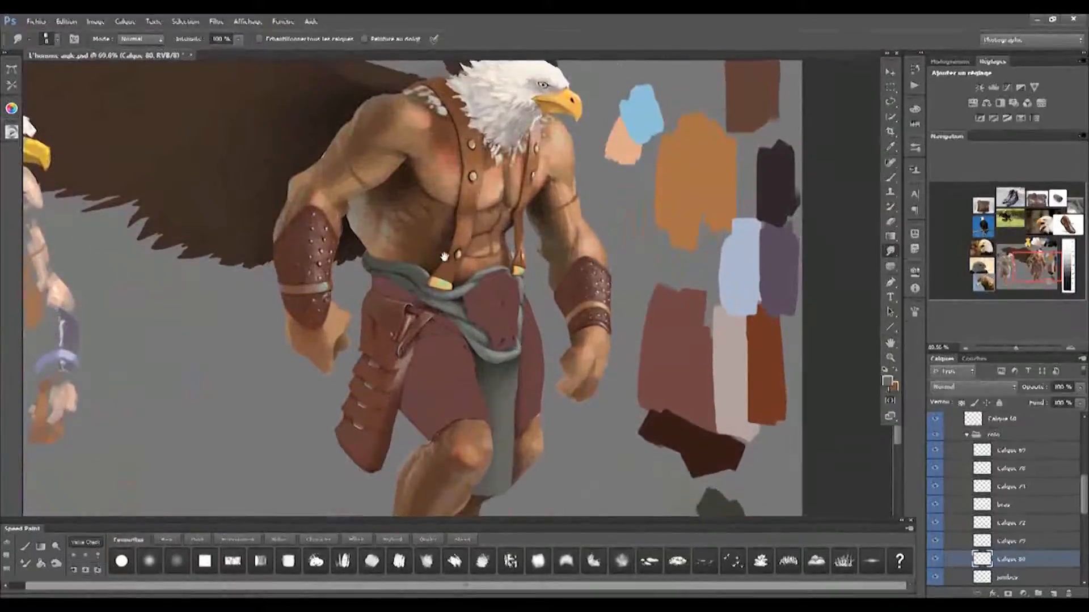
Sample a colour from the reference area beside the figure for further painting on the sash
key("b")
left_click_drag(295, 270, 850, 197)
left_click(85, 237, "alt")
mouse_move(828, 232)
left_mouse_down()
mouse_move(547, 287)
mouse_move(366, 275)
left_mouse_up()
scroll(547, 287, "up", 3)
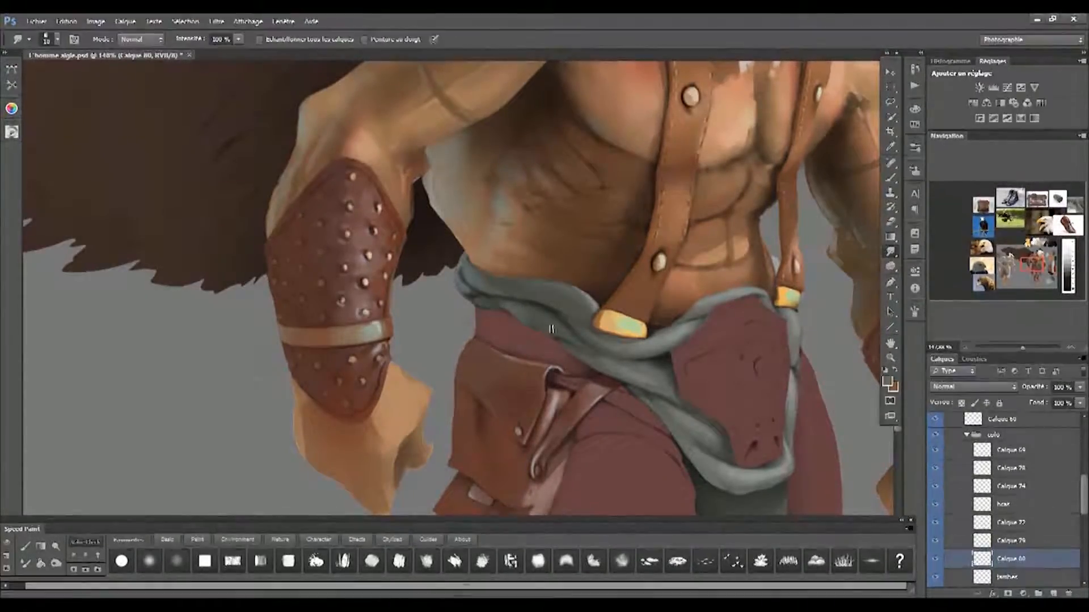
Paint light blue edge highlights on the sash's outer hip end and the fold next to the gold strap tip
left_click_drag(459, 336, 338, 338)
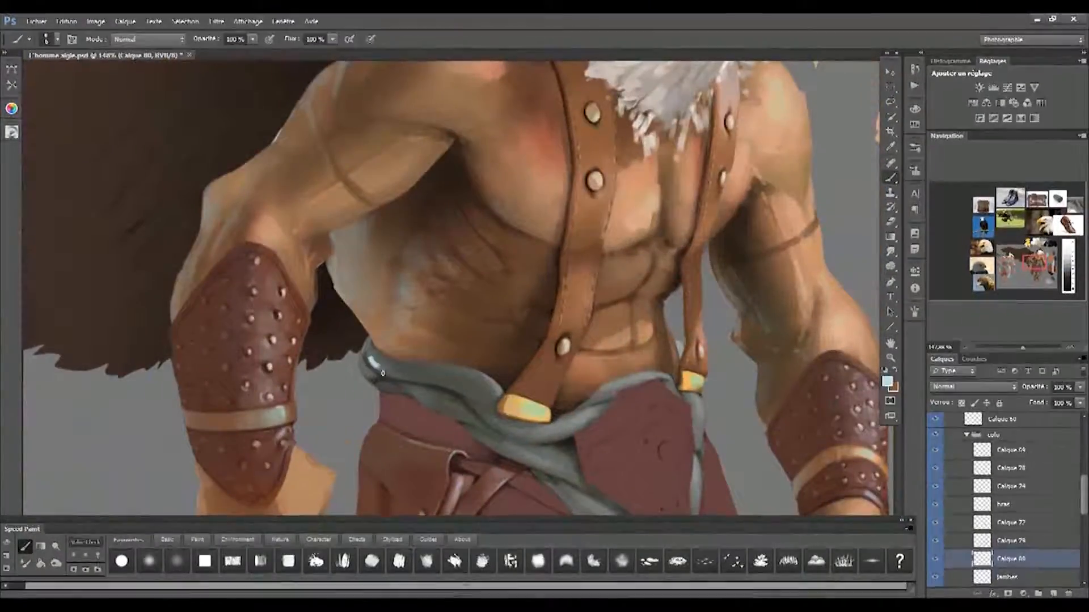
key("ctrl+z")
mouse_move(378, 369)
left_mouse_down()
mouse_move(370, 358)
mouse_move(372, 377)
left_mouse_up()
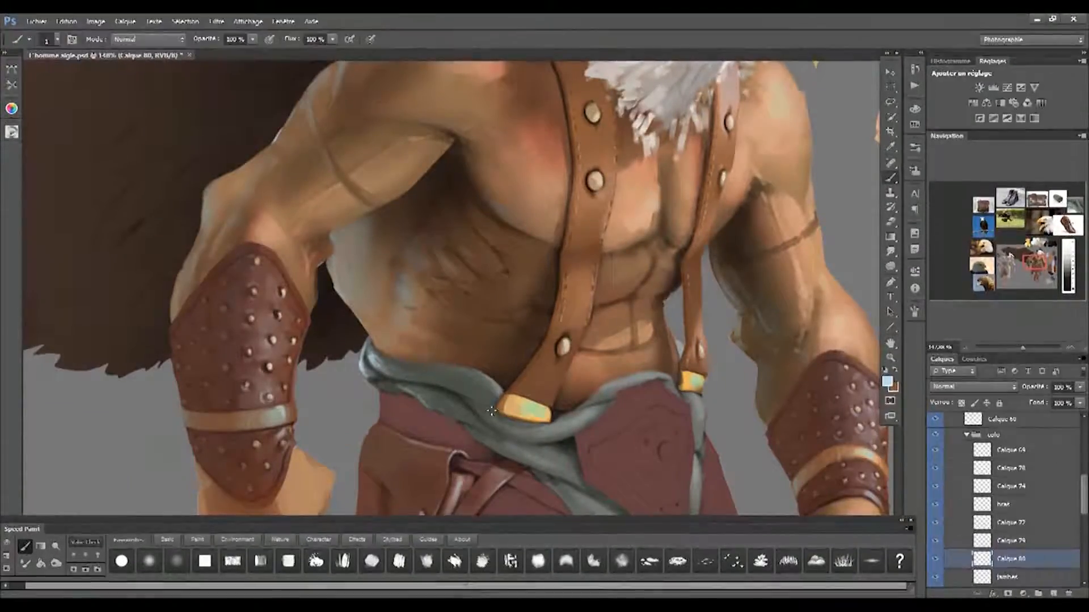
left_click_drag(466, 400, 475, 407)
left_click_drag(476, 407, 419, 345)
left_click_drag(361, 333, 369, 343)
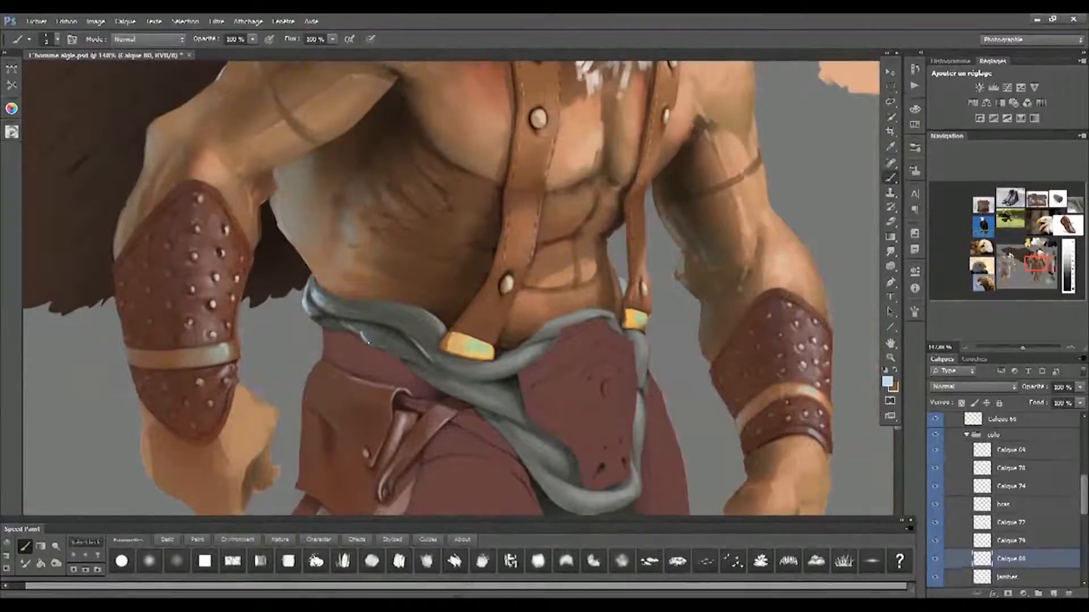
Add thin light blue highlights along the sash's lower folds and the roll below the front panel
left_click_drag(557, 408, 421, 438)
left_click_drag(419, 510, 438, 446)
left_click_drag(386, 493, 392, 449)
left_click_drag(451, 387, 395, 421)
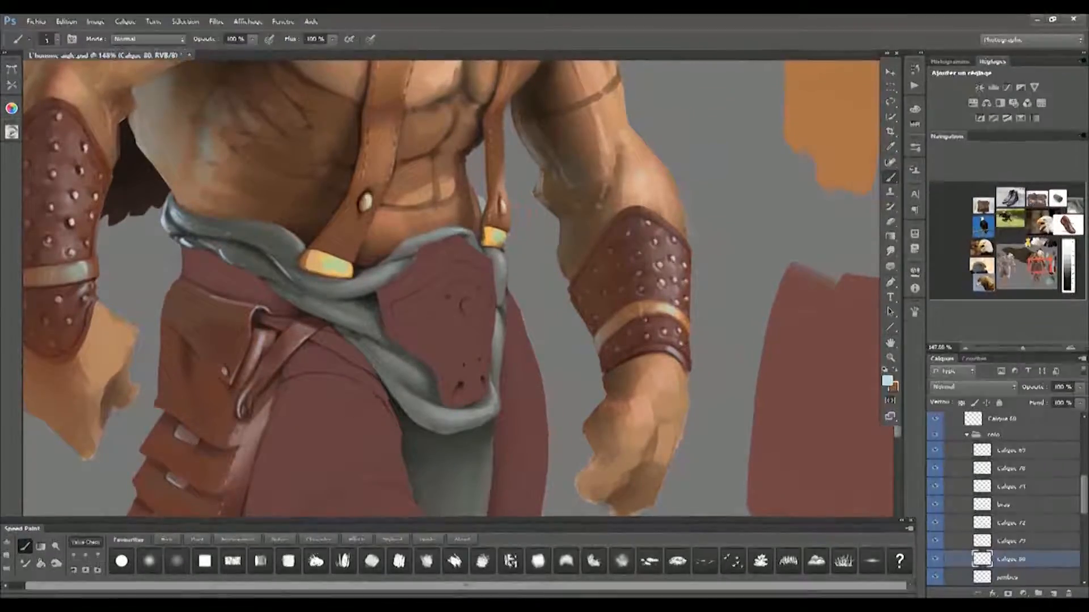
left_click_drag(472, 407, 434, 413)
Toggle the visibility of layer Calque 80 to compare the figure with and without the rendered sash
scroll(318, 368, "down", 6)
left_click_drag(510, 418, 559, 403)
left_click(935, 560)
left_click(935, 561)
left_click(935, 560)
left_click(935, 561)
scroll(439, 222, "up", 3)
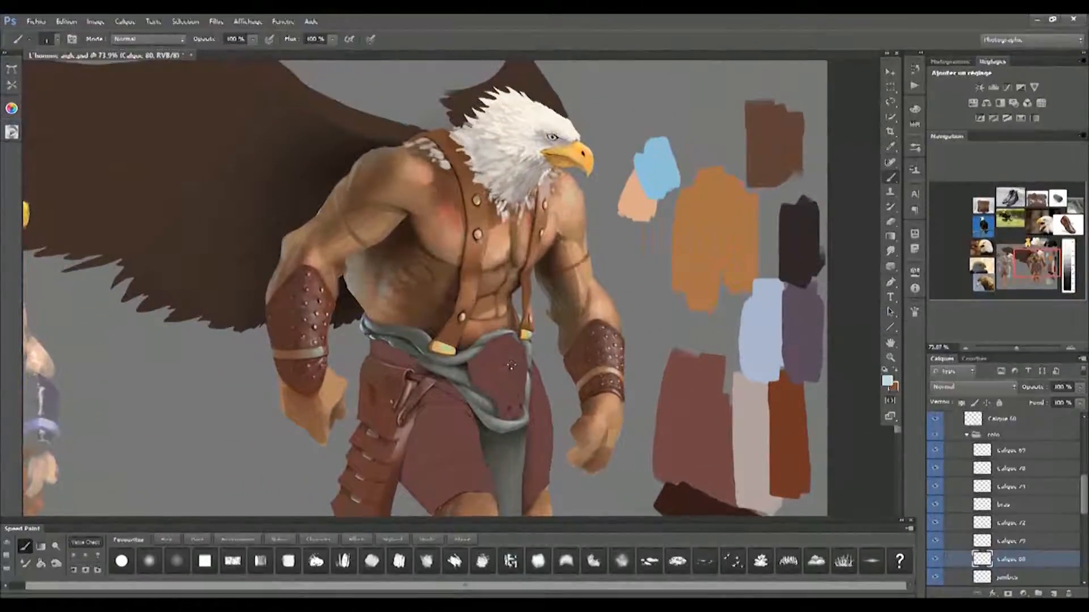
left_click_drag(495, 368, 490, 356)
left_click_drag(527, 260, 551, 217)
left_click(216, 21)
mouse_move(245, 247)
left_click(158, 277)
left_click(686, 136)
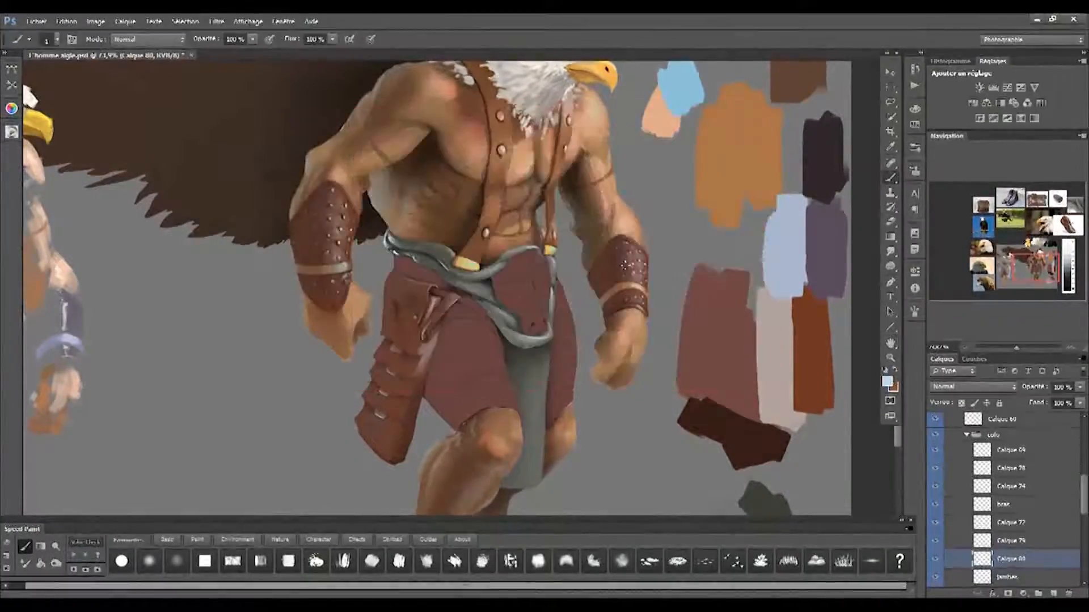
Add a new layer above Calque 80 and paint thin dark vertical rib lines down the hanging cloth
scroll(533, 332, "up", 3)
scroll(533, 336, "down", 6)
scroll(533, 336, "up", 3)
left_click(1053, 593)
scroll(431, 329, "up", 2)
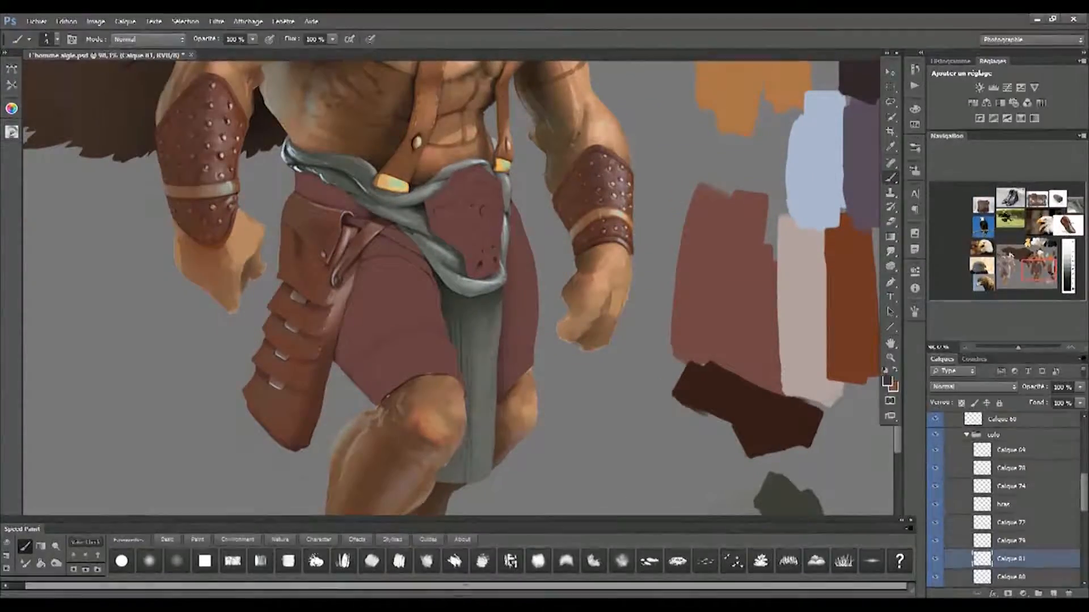
left_click_drag(479, 327, 473, 461)
left_click_drag(497, 330, 490, 447)
left_click_drag(489, 386, 483, 461)
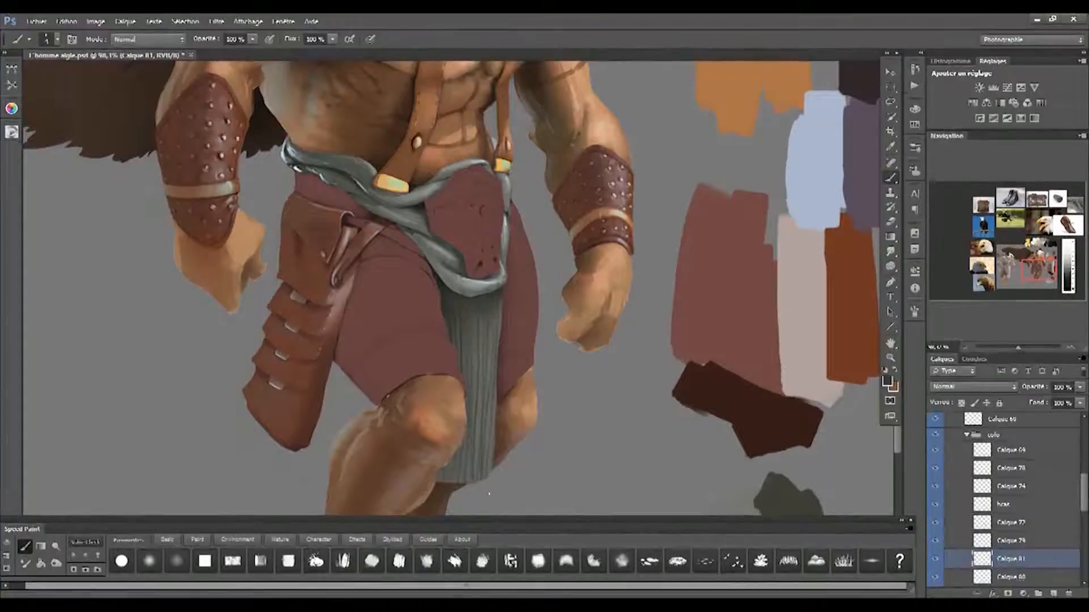
Paint short dark curved rib lines across the sash's rolls around the front panel and along the hip folds
left_click_drag(507, 168, 522, 244)
scroll(522, 244, "up", 5)
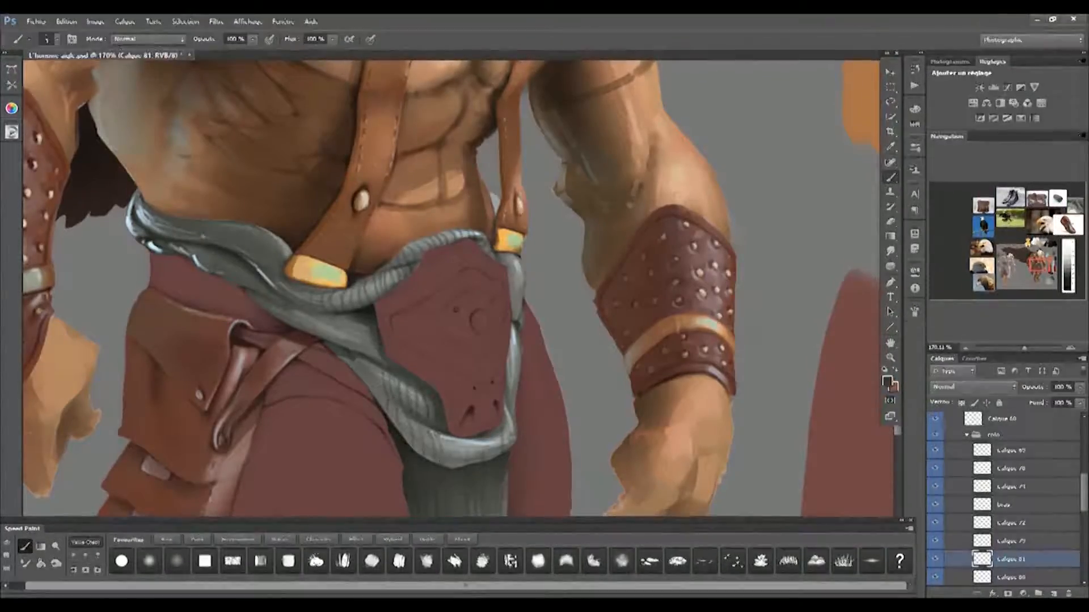
left_click_drag(464, 442, 468, 460)
left_click_drag(473, 443, 476, 460)
left_click_drag(482, 443, 480, 459)
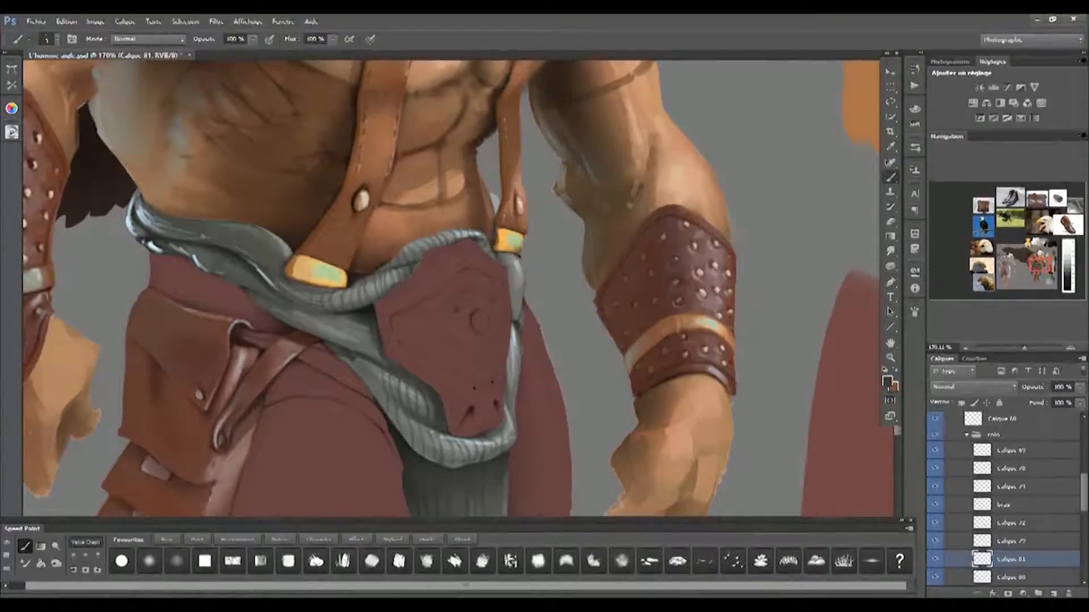
left_click_drag(502, 415, 512, 356)
left_click_drag(511, 273, 520, 269)
left_click_drag(504, 262, 518, 261)
left_click_drag(399, 386, 517, 372)
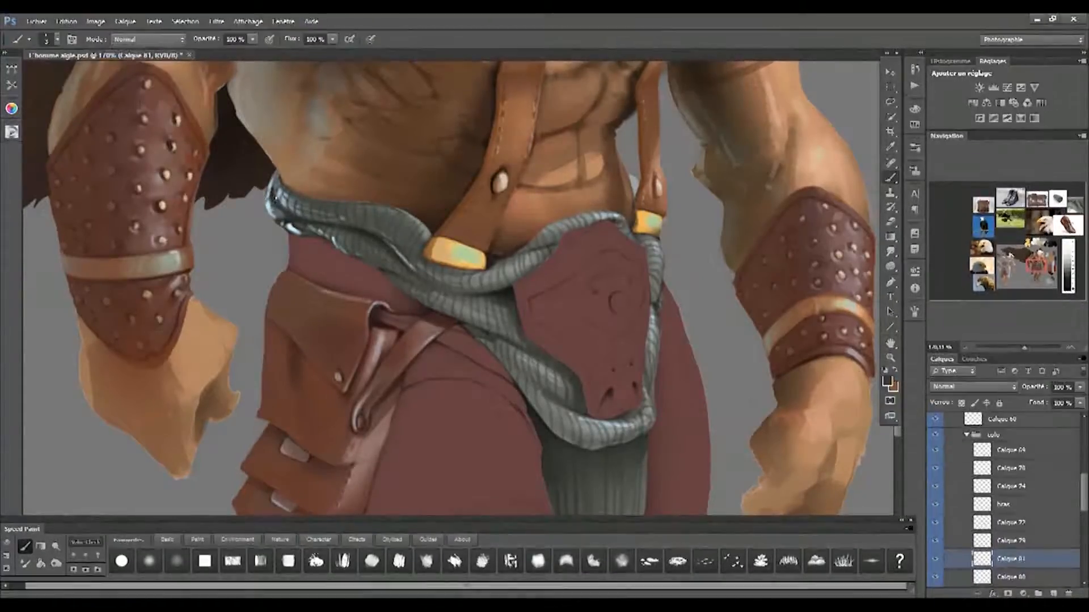
Add a new layer above the rib lines on Calque 81, clip it to that layer and choose a soft round brush
scroll(342, 234, "down", 5)
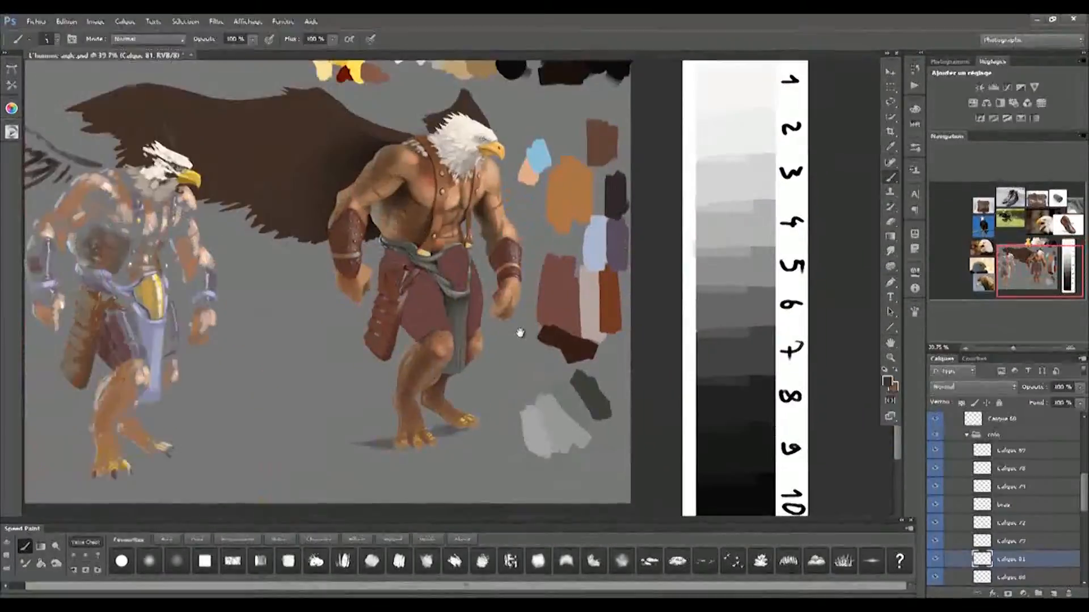
scroll(518, 333, "up", 3)
scroll(464, 397, "down", 2)
scroll(469, 348, "up", 3)
scroll(488, 350, "up", 2)
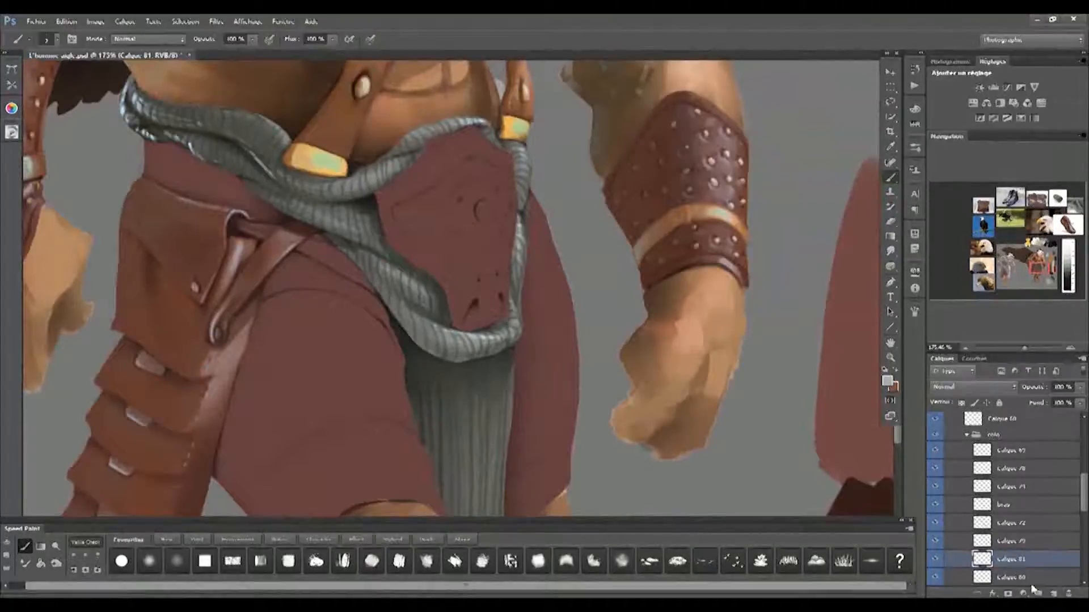
left_click(935, 498)
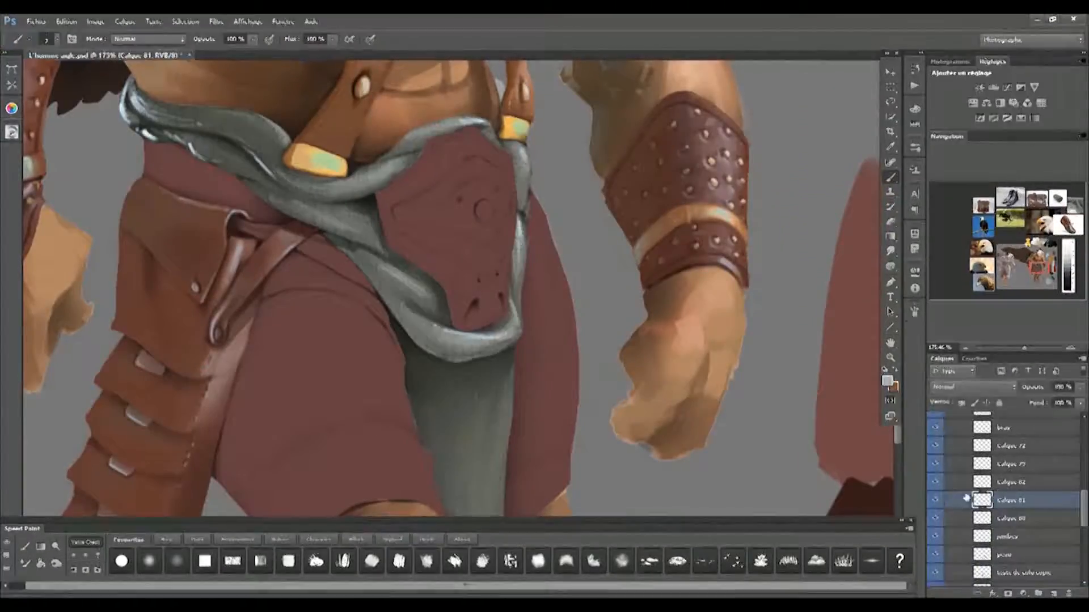
left_click(935, 498)
left_click(1011, 483)
left_click(1011, 491, "alt")
left_click(149, 562)
Undo the first soft stroke and brush light grey over the hanging cloth's rib lines with a larger brush
scroll(486, 291, "down", 4)
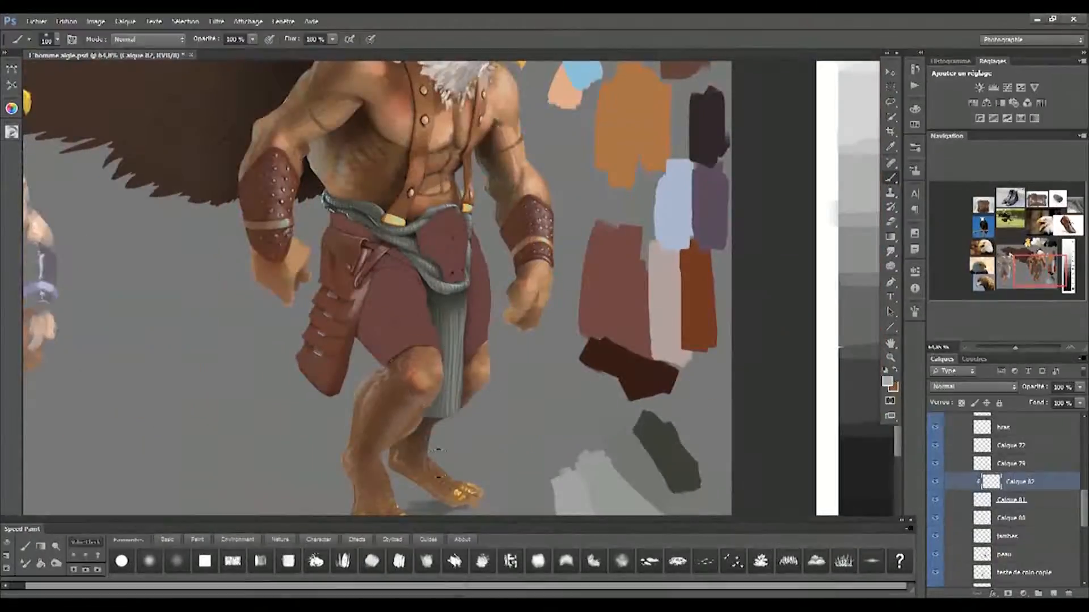
key("ctrl+z")
key("bracketright")
key("bracketright")
mouse_move(452, 432)
left_mouse_down()
mouse_move(453, 357)
mouse_move(488, 384)
mouse_move(495, 345)
left_mouse_up()
Reduce the brush size, undo a trial stroke and lighten the rib lines at the sash's outer hip end
key("bracketleft")
key("bracketleft")
key("bracketleft")
key("bracketleft")
key("bracketleft")
key("bracketleft")
key("bracketleft")
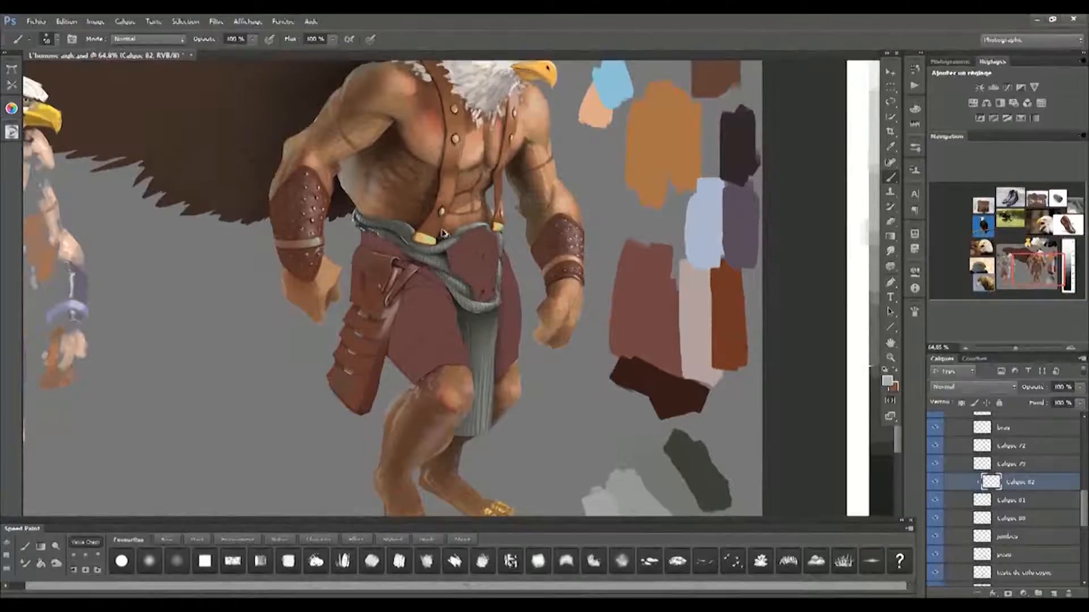
scroll(444, 234, "up", 4)
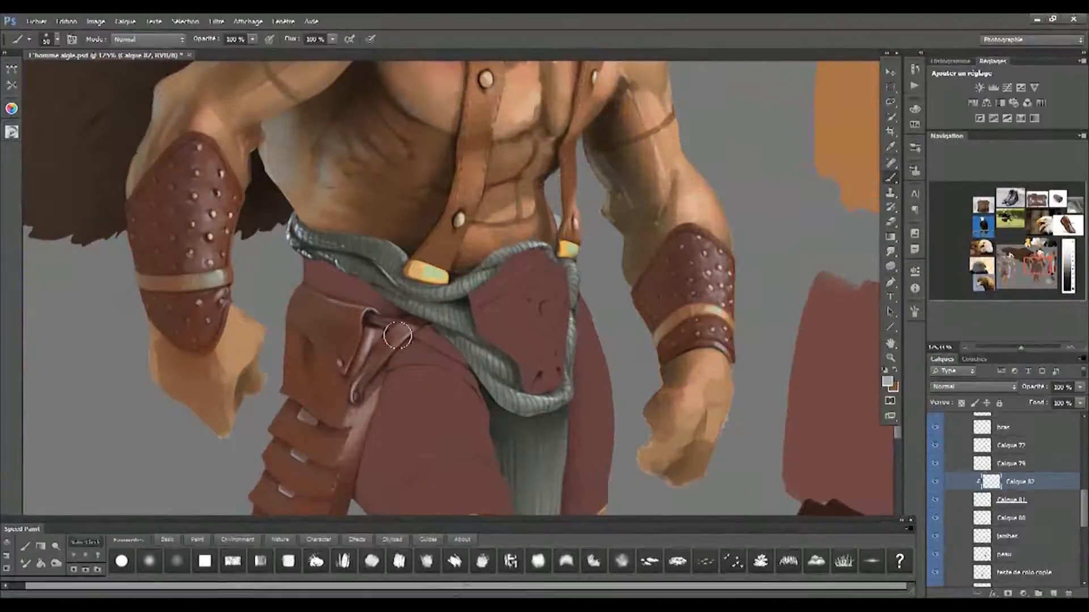
key("bracketleft")
key("bracketleft")
key("bracketleft")
key("ctrl+z")
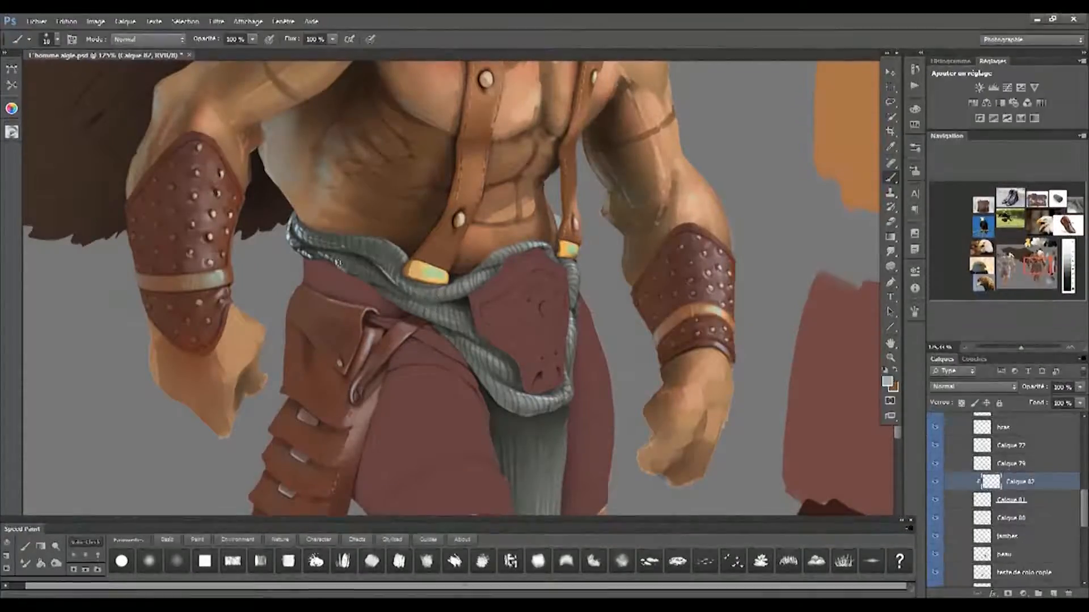
left_click_drag(300, 228, 316, 241)
left_click_drag(437, 326, 335, 282)
Enlarge the brush and lighten the rib lines along the sash's diagonal folds and the roll below the front panel
key("bracketright")
key("bracketright")
key("bracketright")
key("bracketright")
key("bracketright")
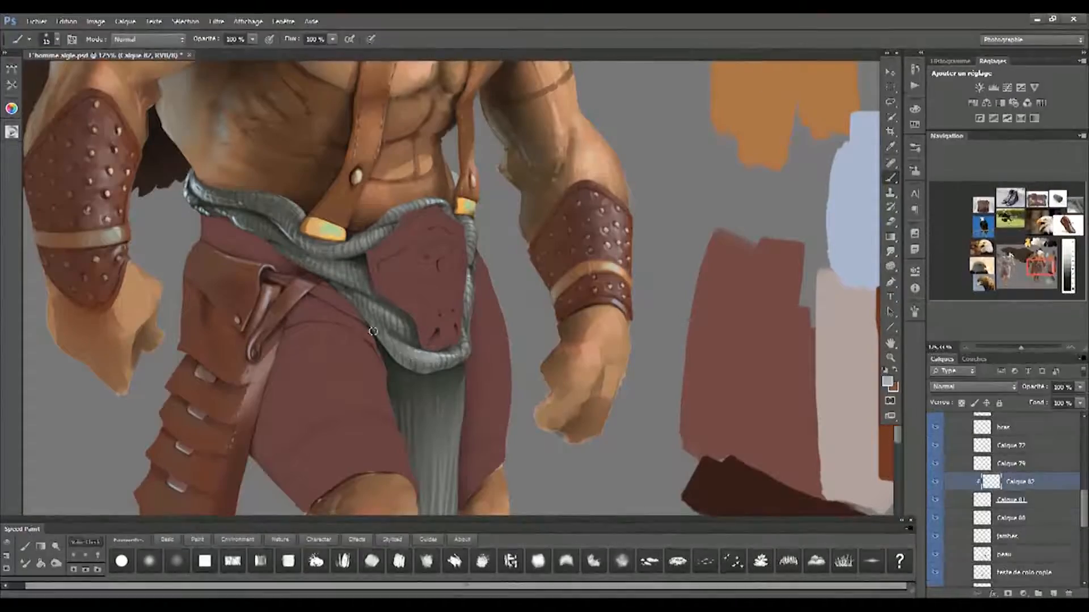
key("bracketright")
key("bracketright")
mouse_move(356, 379)
left_mouse_down()
mouse_move(345, 369)
mouse_move(398, 272)
mouse_move(460, 249)
mouse_move(477, 428)
left_mouse_up()
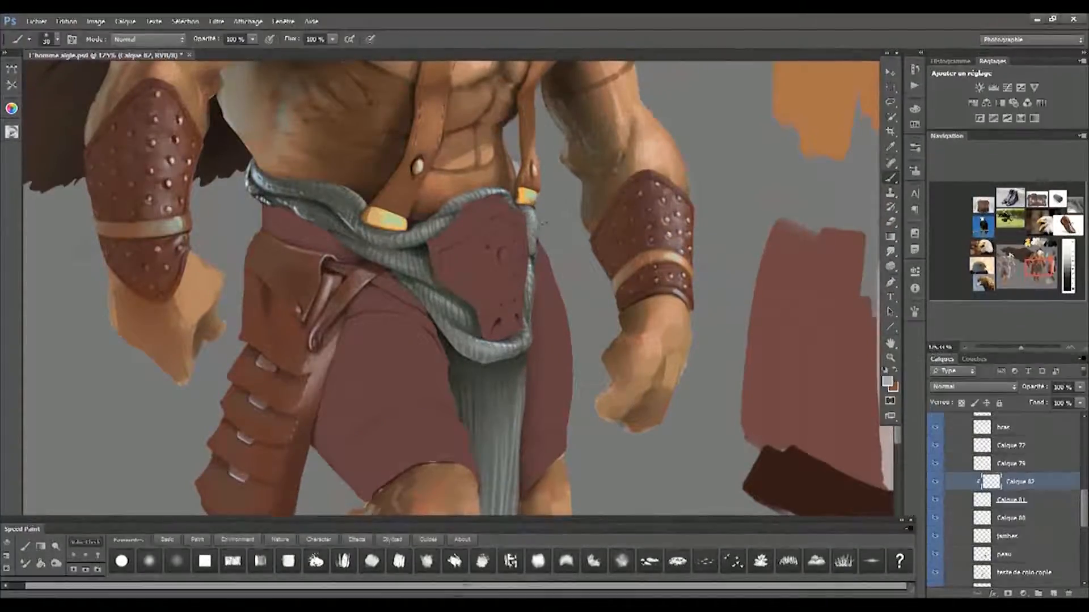
left_click_drag(450, 388, 474, 446)
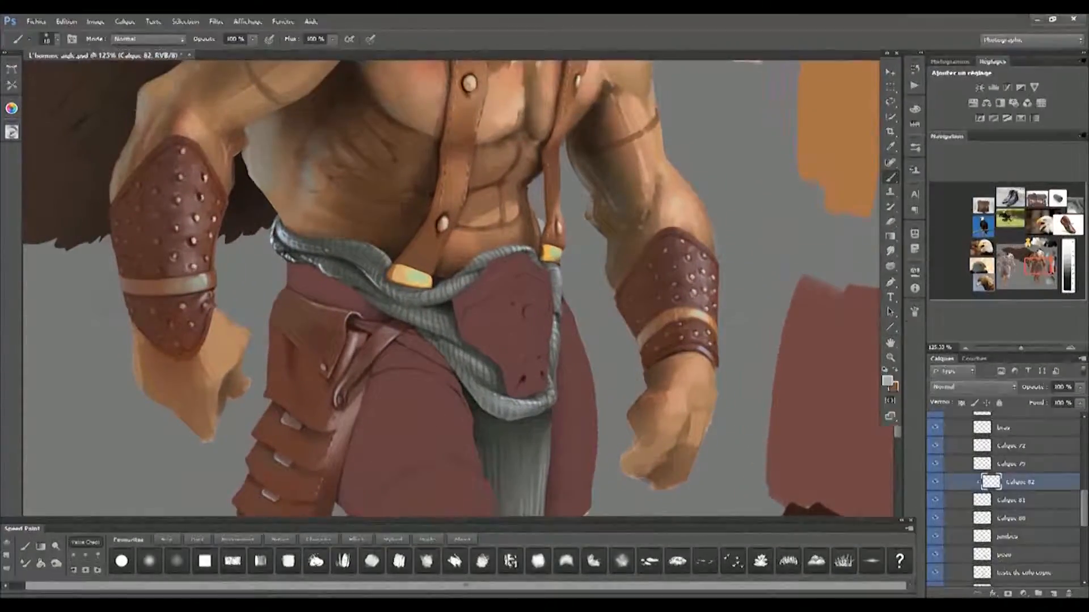
Lighten the rib lines on the sash roll above the front panel and down the strip along the panel's outer side with a smaller brush
key("bracketleft")
left_click(888, 381)
left_click(190, 158)
left_click(444, 137)
left_click_drag(477, 259, 522, 247)
key("bracketleft")
left_click_drag(542, 501, 550, 250)
Enlarge the soft brush and lighten the vertical rib lines down the hanging cloth between the legs
key("bracketright")
key("bracketright")
key("bracketright")
key("bracketright")
key("bracketright")
key("bracketright")
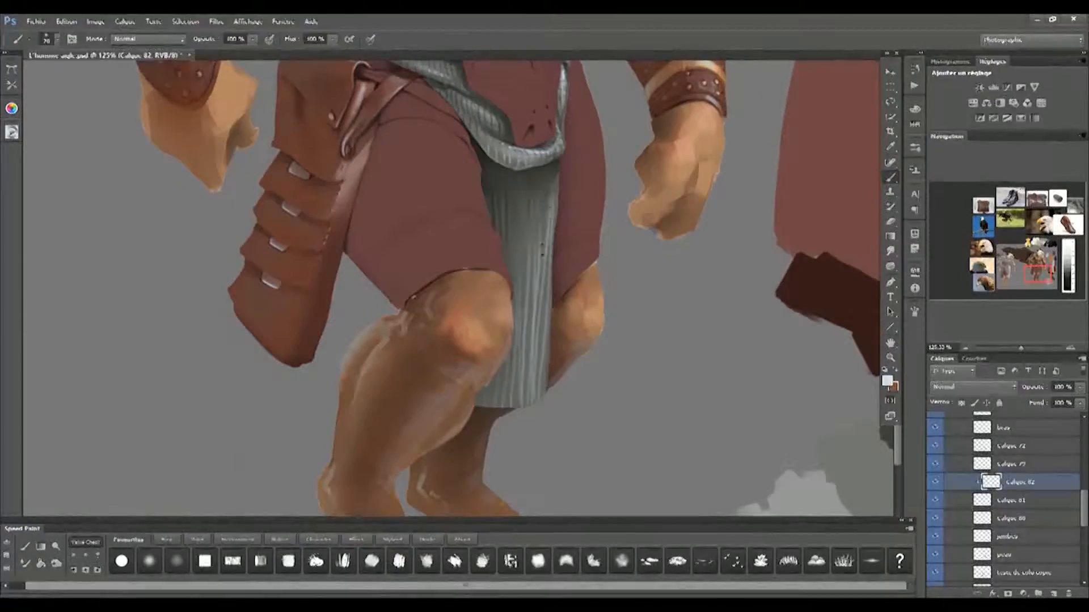
scroll(524, 297, "down", 3)
scroll(510, 295, "up", 4)
key("bracketright")
key("bracketright")
key("bracketright")
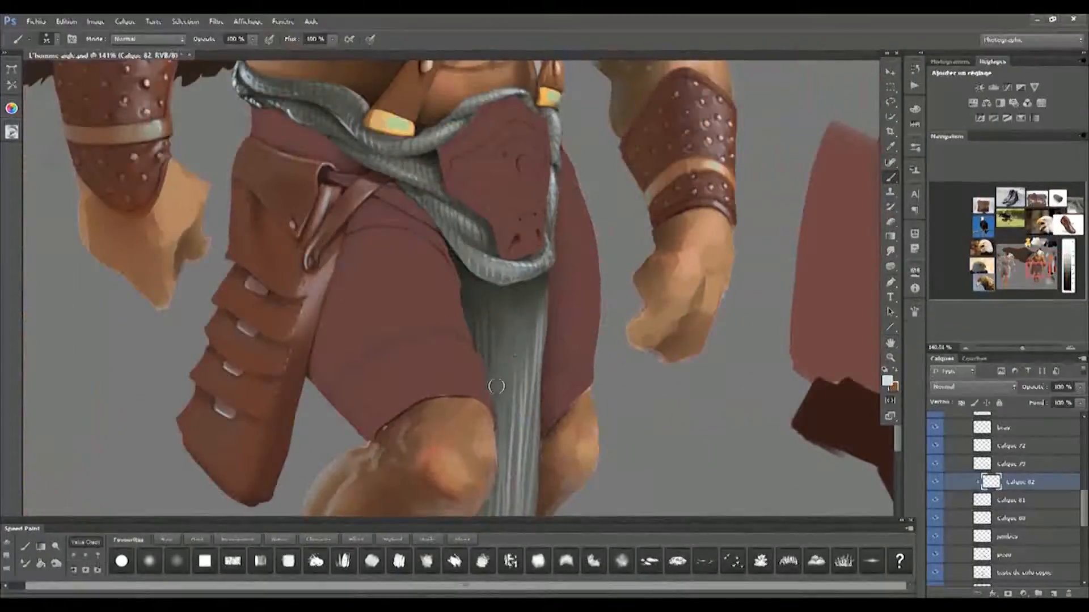
scroll(490, 330, "down", 5)
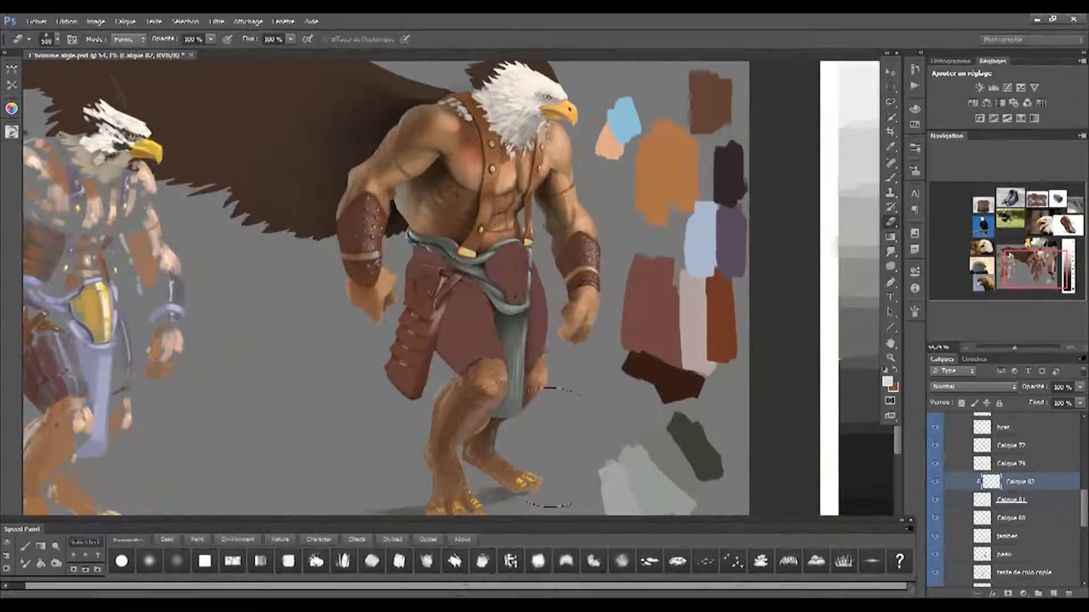
Sample a colour from the sash's folds for the brush and make Calque 81 the active layer
key("e")
left_click_drag(443, 442, 418, 495)
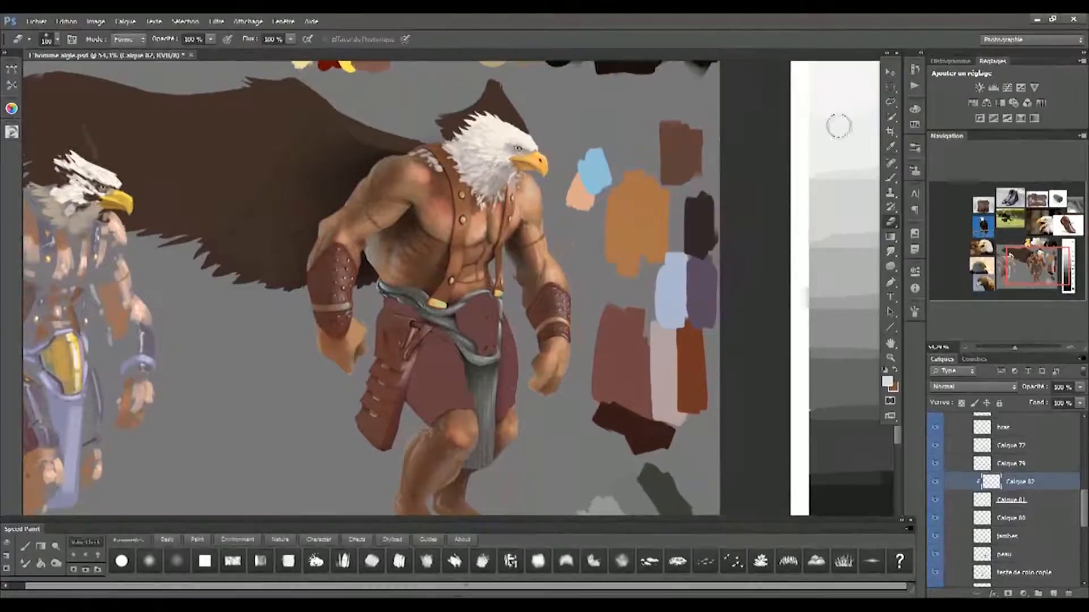
left_click(890, 87)
scroll(476, 267, "up", 8)
key("b")
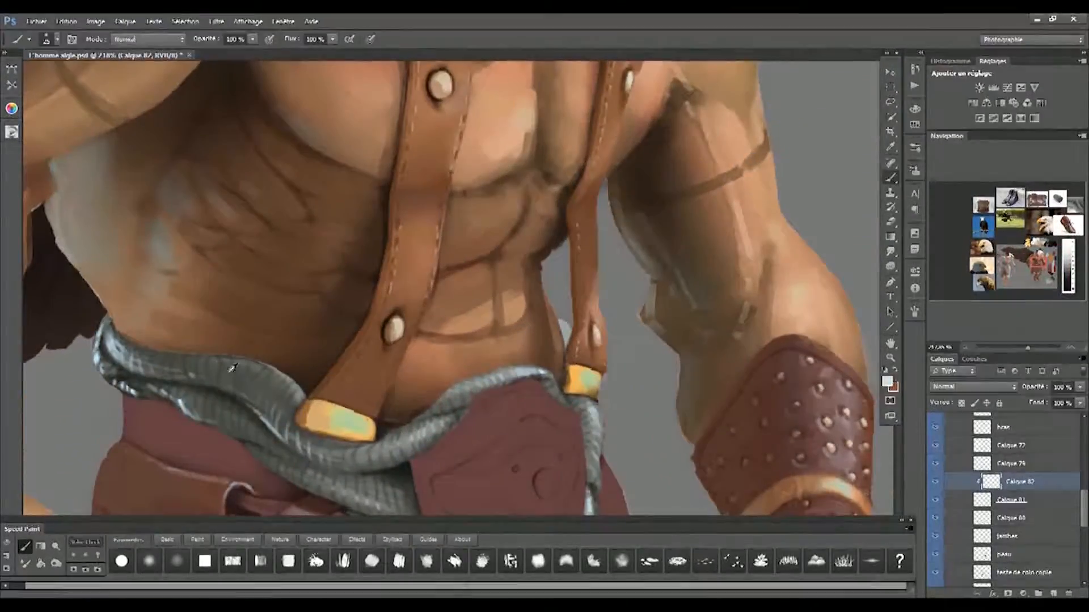
left_click(222, 363, "alt")
left_click(992, 499)
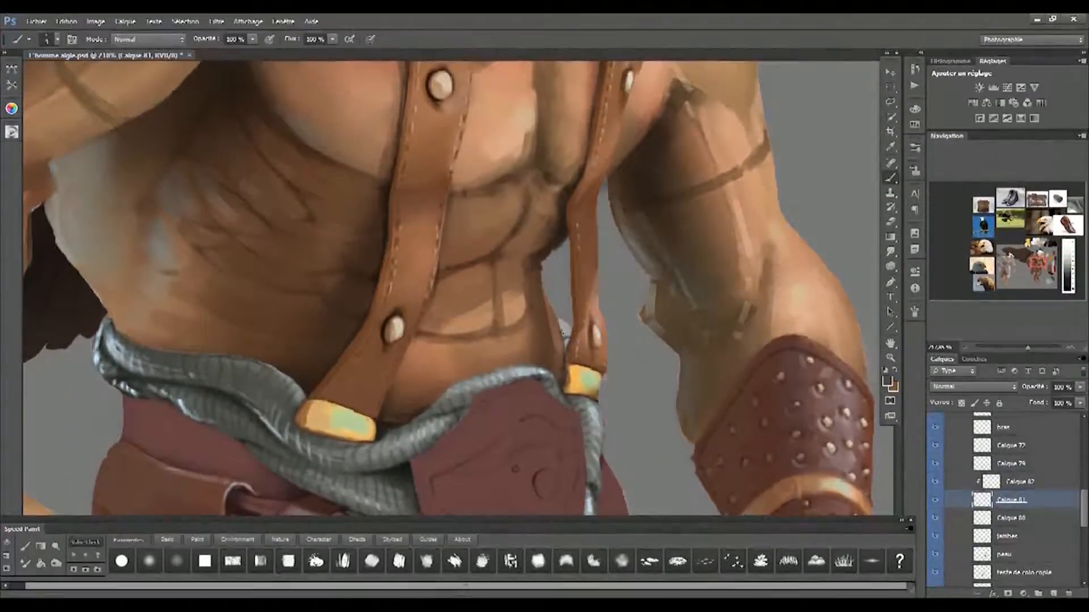
scroll(547, 323, "down", 8)
scroll(575, 340, "down", 2)
mouse_move(575, 339)
left_mouse_down()
mouse_move(494, 401)
mouse_move(527, 420)
mouse_move(525, 346)
mouse_move(491, 391)
mouse_move(479, 389)
mouse_move(499, 374)
left_mouse_up()
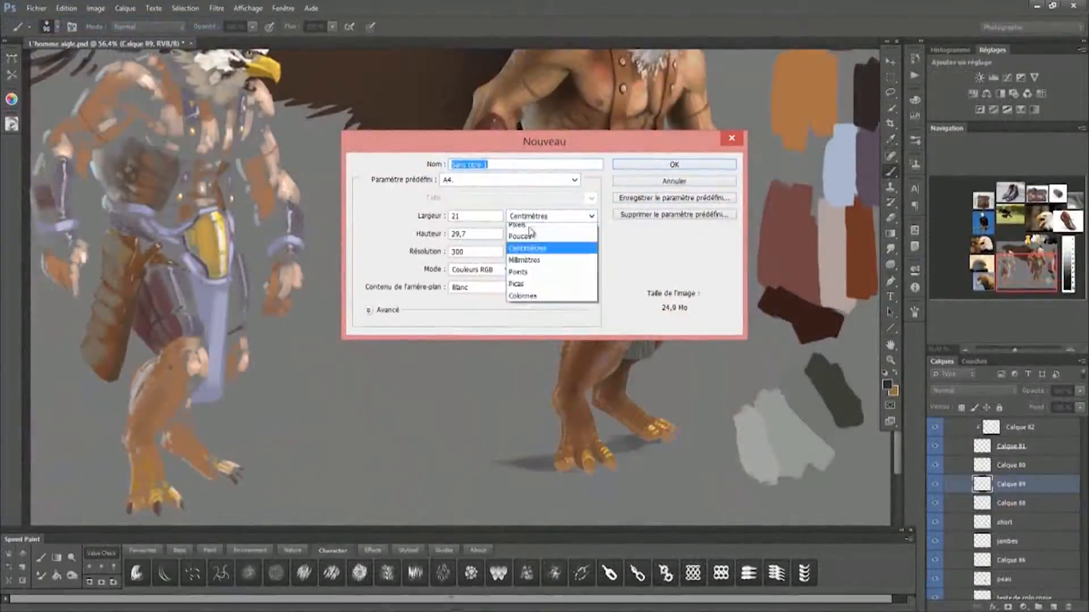
Create a new blank document 2000 by 2000 pixels in size
type("2000")
key("Tab")
type("2000")
key("Return")
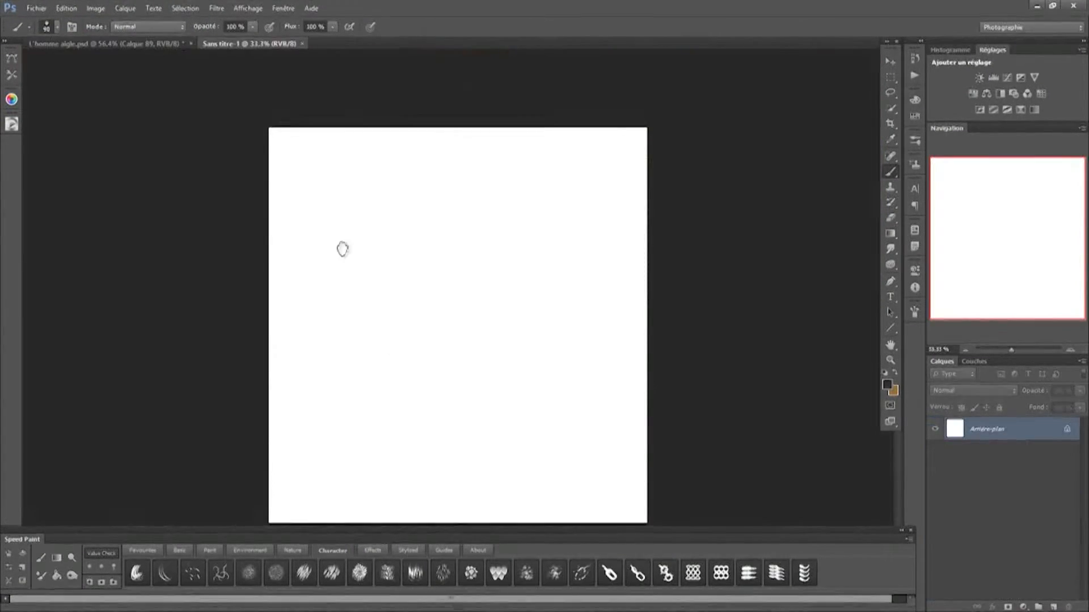
Try several freehand U-shaped strokes on the white canvas with a hard round brush and undo them
right_click(555, 215)
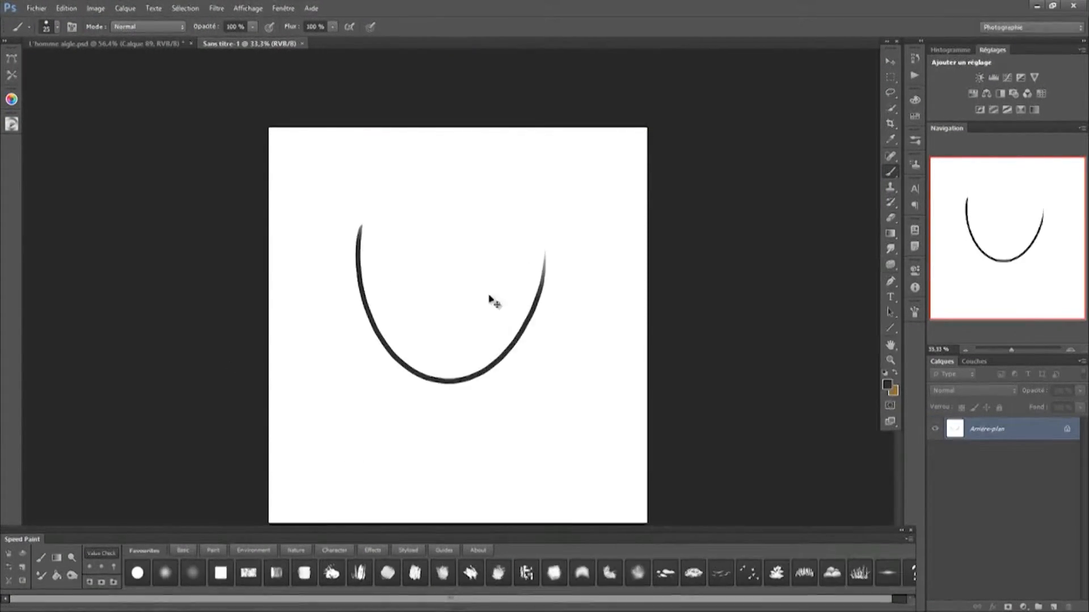
key("ctrl+z")
key("ctrl+z")
left_click_drag(332, 225, 544, 244)
key("ctrl+z")
key("bracketright")
key("bracketright")
key("bracketright")
key("bracketright")
left_click_drag(329, 309, 584, 292)
mouse_move(314, 282)
left_mouse_down()
mouse_move(609, 320)
mouse_move(432, 481)
mouse_move(558, 366)
left_mouse_up()
key("ctrl+z")
key("ctrl+z")
left_click_drag(319, 282, 561, 363)
key("ctrl+z")
Enlarge the round brush, try a thick U-shaped stroke on the background and undo it
key("]")
key("]")
key("]")
key("]")
left_click_drag(308, 271, 571, 271)
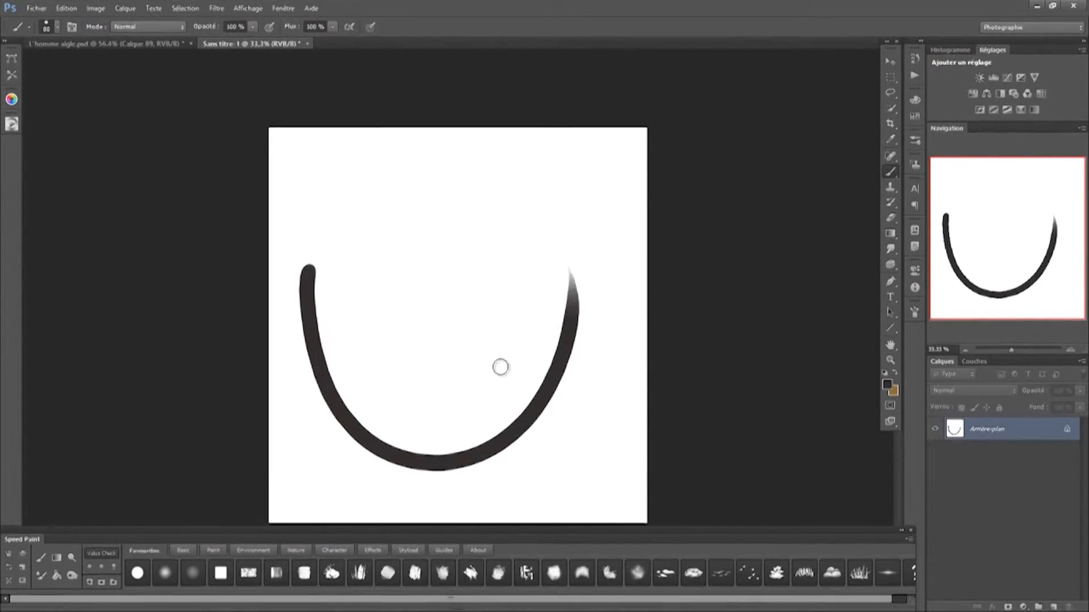
left_click(887, 62)
left_click(310, 318)
left_click(546, 231)
key("ctrl+z")
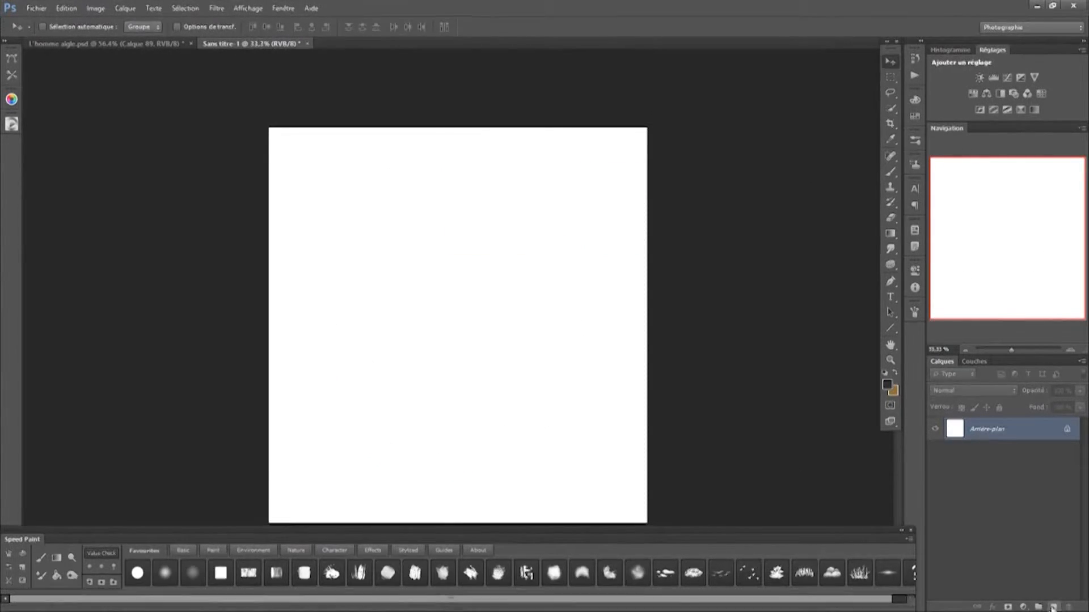
Add a new layer and draw a thick dark curve on it that sweeps down and around like half a U
left_click(1053, 606)
key("b")
mouse_move(311, 267)
left_mouse_down()
mouse_move(561, 418)
mouse_move(298, 289)
mouse_move(582, 409)
left_mouse_up()
key("ctrl+z")
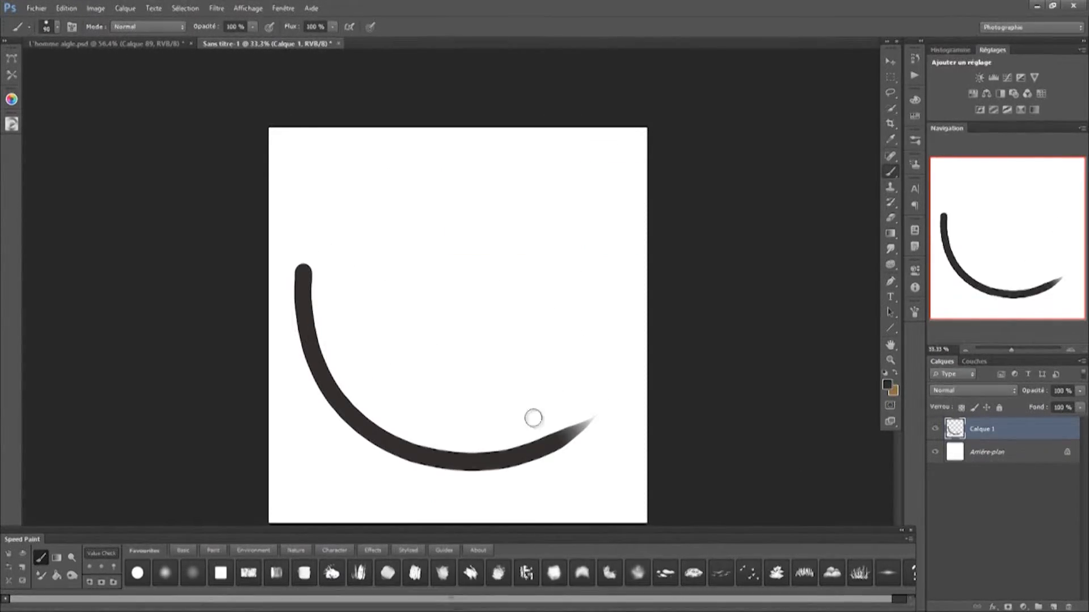
Show the rulers and place a vertical guide at the canvas's horizontal centre
key("ctrl+r")
left_click_drag(27, 363, 217, 378)
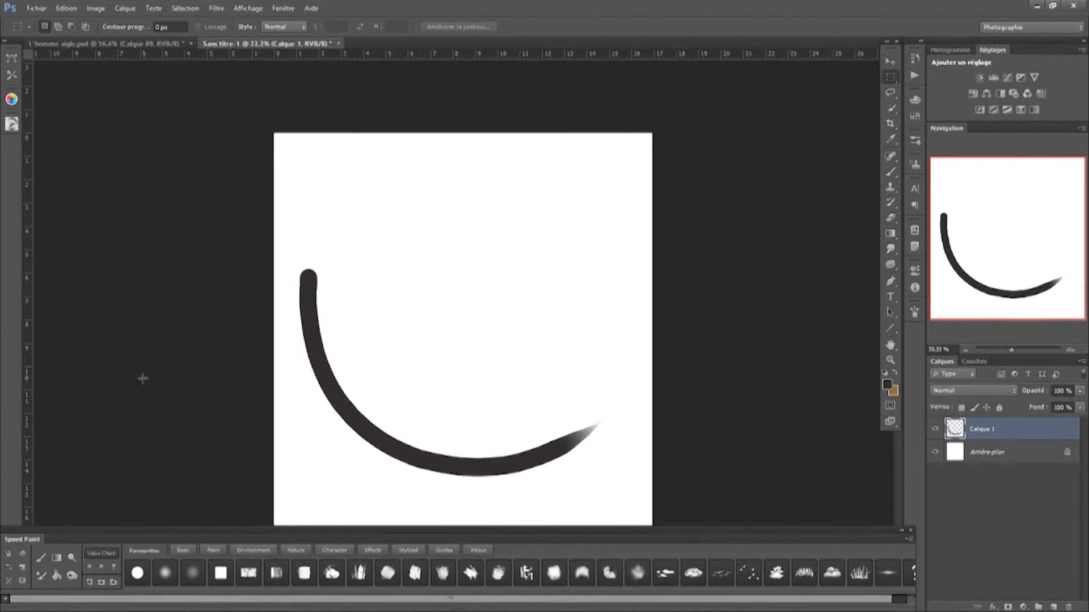
left_click_drag(25, 339, 463, 284)
Delete the part of the curve beyond the centre guide and cut its rounded upper end off straight
left_click_drag(672, 475, 671, 475)
key("Delete")
mouse_move(274, 133)
left_mouse_down()
mouse_move(551, 253)
mouse_move(555, 279)
left_mouse_up()
Duplicate the half-curve layer, flip the copy horizontally and align it across the guide to complete the U shape
right_click(997, 429)
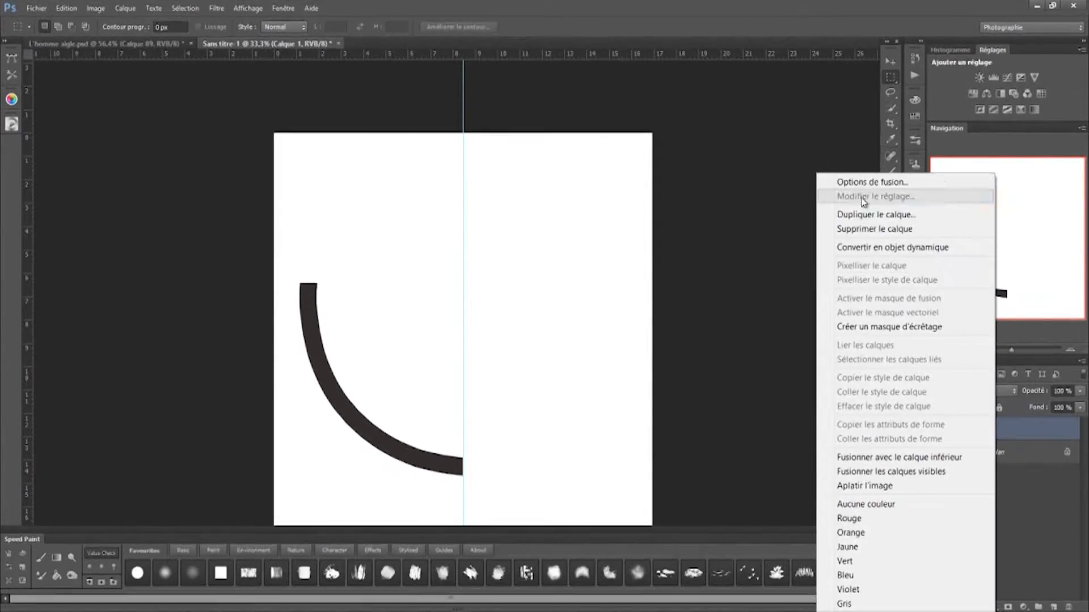
left_click(868, 214)
key("Return")
key("ctrl+t")
right_click(332, 330)
left_click(412, 524)
left_click_drag(352, 381, 515, 381)
key("Return")
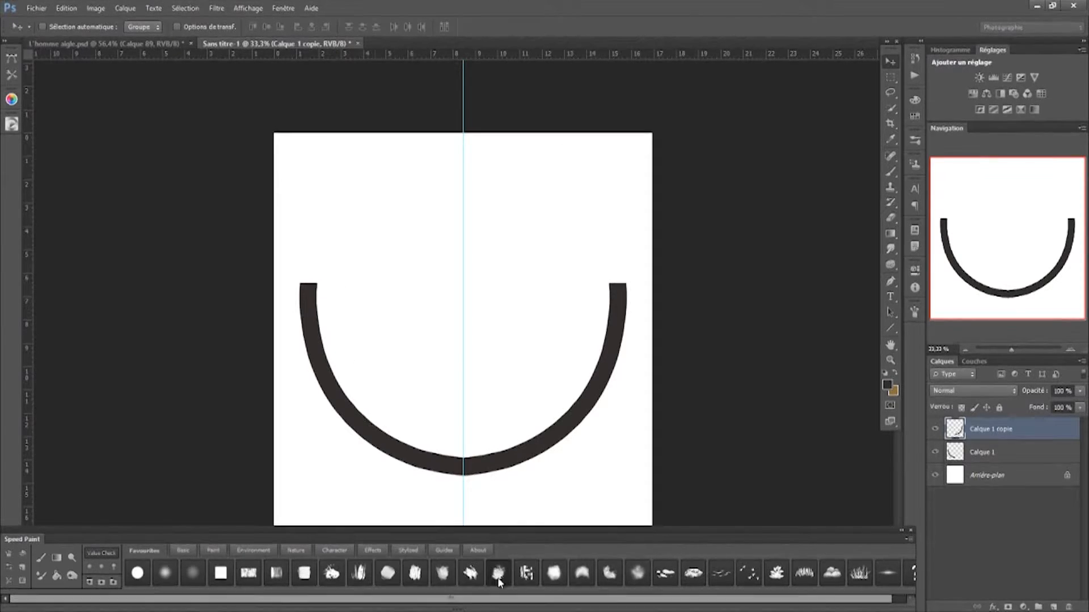
Merge the two curve halves into one layer and hide the rulers and the guide
key("ctrl+e")
key("bracketright")
key("ctrl+r")
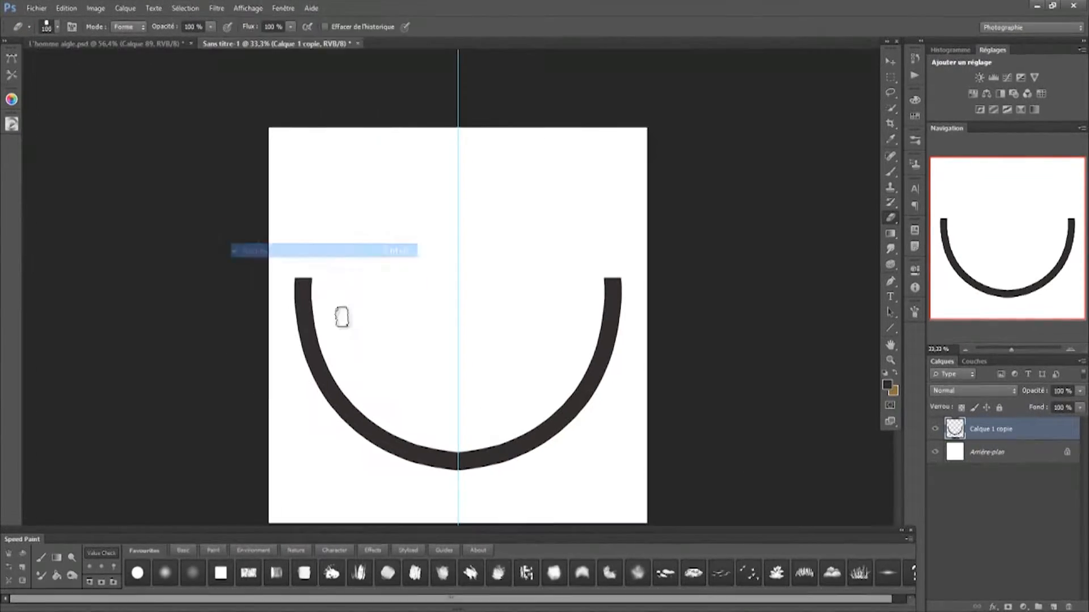
key("ctrl+h")
Wear the U shape with a speckled texture using an enlarged textured eraser
key("bracketright")
key("bracketright")
key("bracketright")
mouse_move(308, 262)
left_mouse_down()
mouse_move(590, 431)
mouse_move(589, 449)
left_mouse_up()
left_click(892, 63)
left_click_drag(440, 464, 652, 170)
key("ctrl+alt+z")
key("ctrl+alt+z")
Define the textured U shape as a new brush preset
left_click(37, 8)
mouse_move(67, 9)
left_click(135, 350)
left_click(680, 215)
Add a new layer and select the new 1734 px U-shaped brush
key("ctrl+shift+alt+n")
key("b")
right_click(670, 177)
right_click(538, 237)
left_click(563, 577)
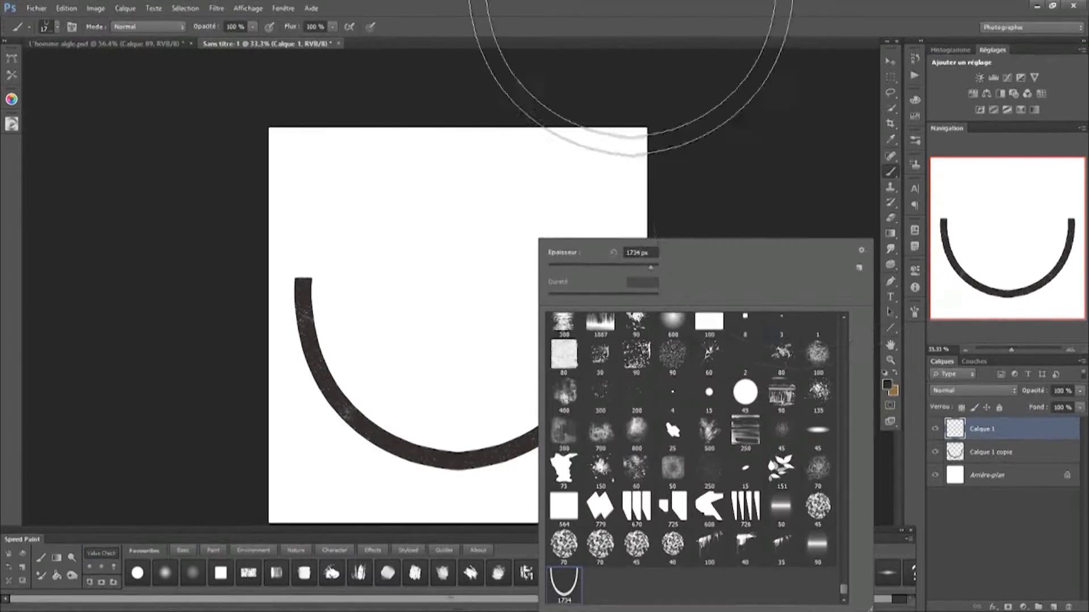
key("Return")
Shrink the U-shaped brush and undo its trial stamps above the curve
key("bracketleft")
key("bracketleft")
key("bracketleft")
key("bracketleft")
key("bracketleft")
key("bracketleft")
key("bracketleft")
key("bracketleft")
key("bracketleft")
key("bracketleft")
key("bracketleft")
key("bracketleft")
key("bracketleft")
left_click(354, 243)
left_click(359, 244)
key("ctrl+alt+z")
key("ctrl+alt+z")
Open the brush settings, widen the U-shaped brush's spacing and enable shape dynamics
key("F5")
left_click_drag(733, 499, 820, 522)
left_click(611, 318)
left_click(647, 318)
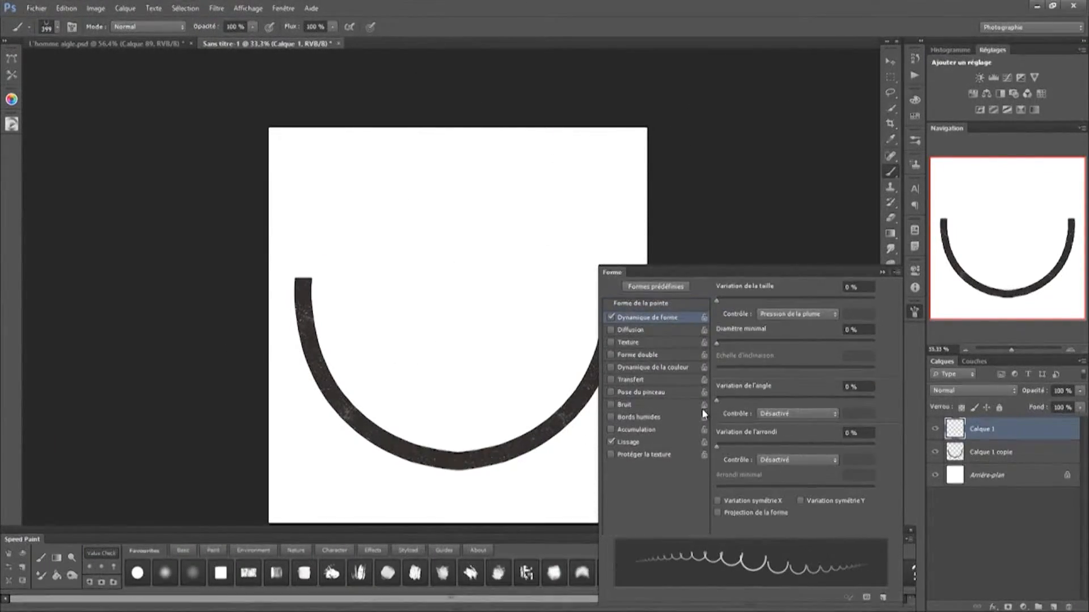
Set the brush's angle control to Direction, its minimum diameter to 100% and its spacing to about 160%
left_click(796, 413)
left_click(778, 503)
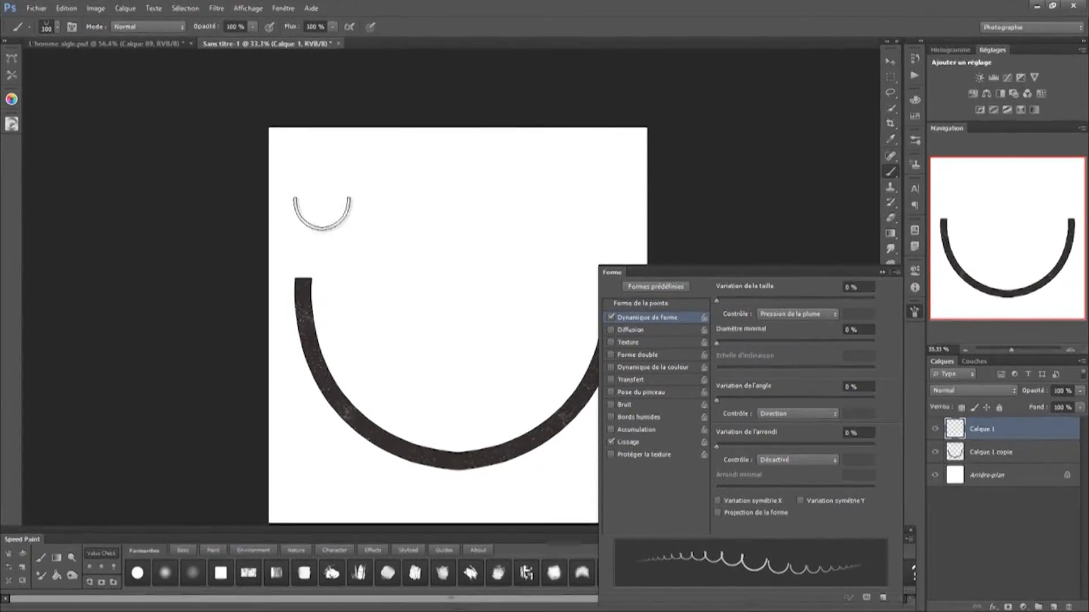
left_click_drag(716, 343, 881, 362)
left_click(628, 305)
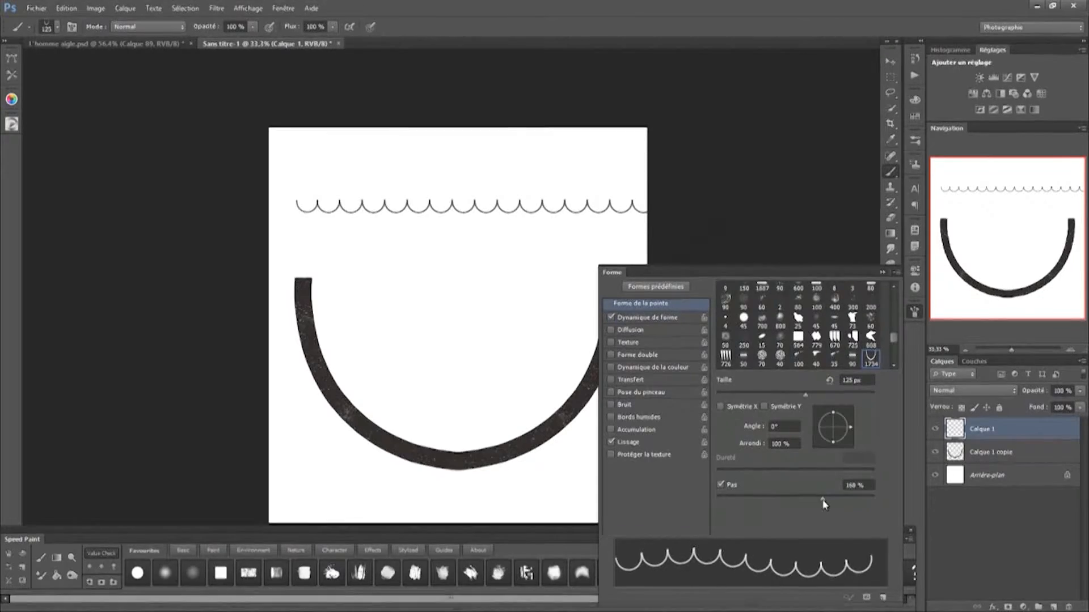
Try the different roundness control modes and the X flip variation in the brush's shape dynamics
left_click(630, 330)
left_click(647, 318)
left_click(788, 460)
left_click(783, 498)
left_click(784, 460)
left_click(784, 509)
left_click(785, 460)
left_click(772, 474)
left_click(777, 460)
left_click(771, 485)
left_click(783, 459)
left_click(772, 474)
left_click(717, 500)
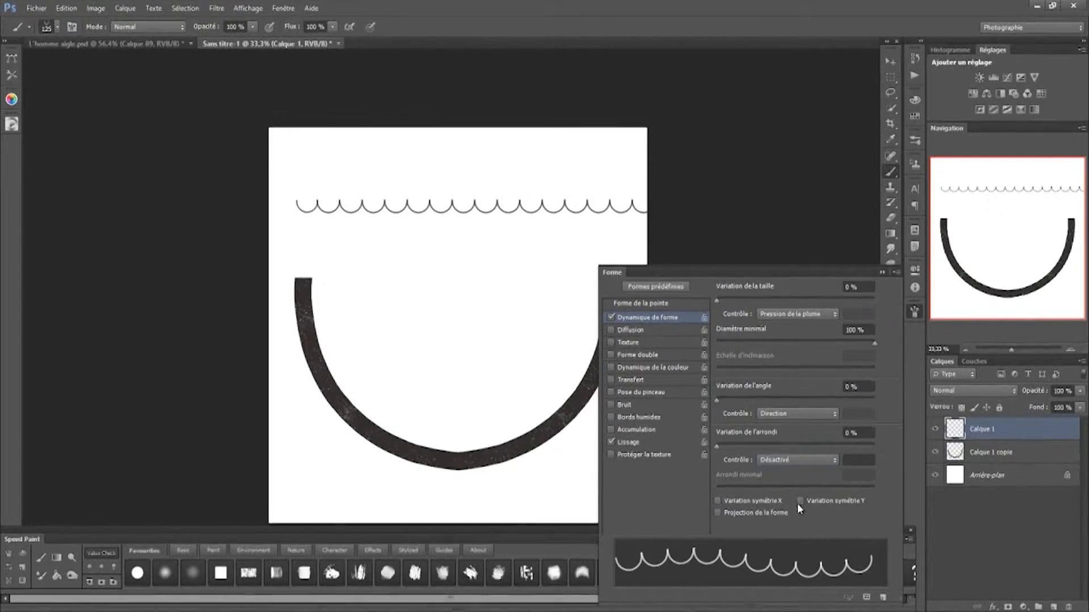
Enable transfer for the brush with a minimum opacity of 29%, leaving brush pose off
left_click(621, 393)
left_click(610, 393)
left_click(610, 379)
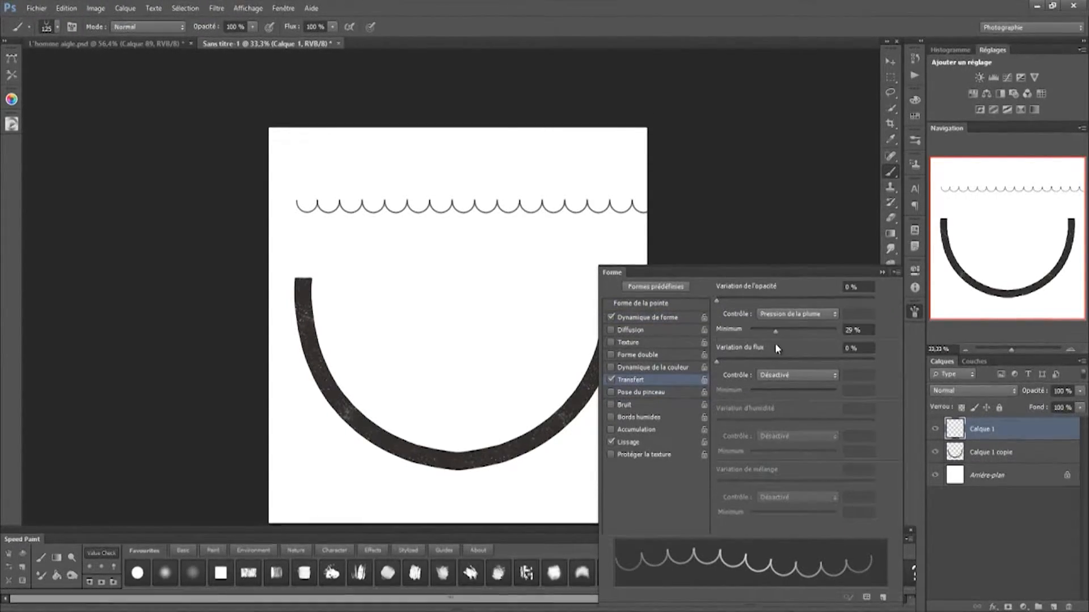
Enable texture for the brush and choose a fine grainy black-and-white pattern from the pattern library
left_click(627, 343)
left_click(750, 300)
left_click(799, 329)
left_click(840, 326)
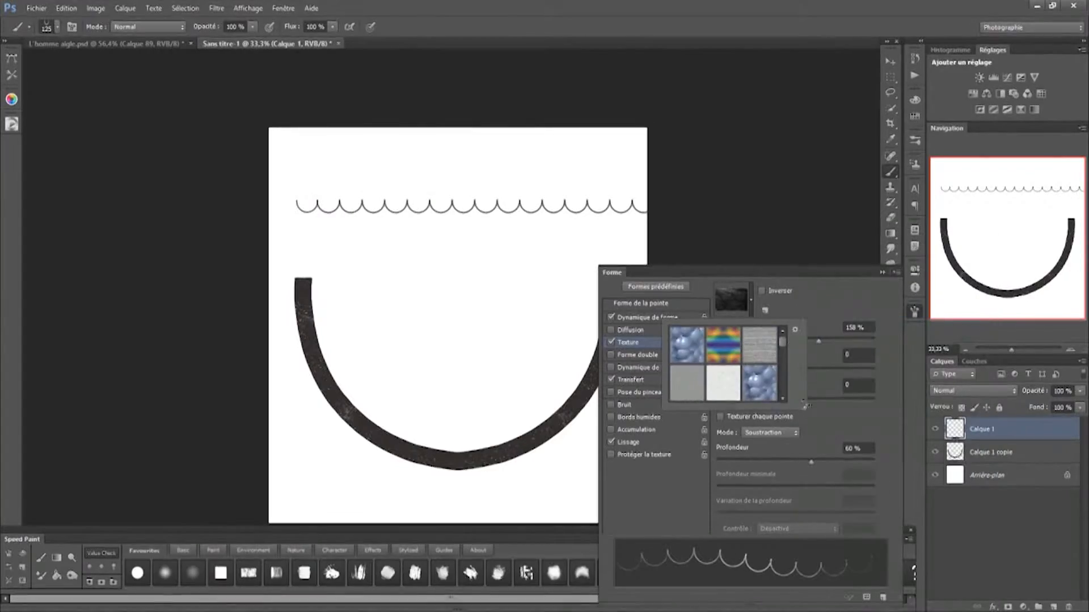
left_click_drag(809, 407, 901, 547)
left_click_drag(878, 365, 879, 448)
left_click(832, 379)
left_click(685, 431)
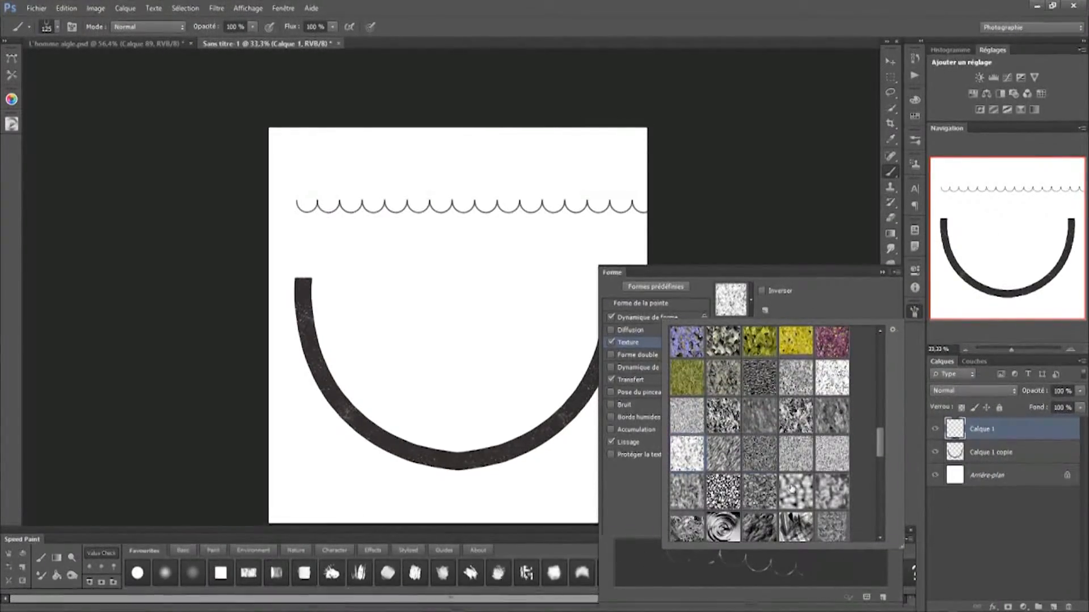
left_click(794, 456)
Set the texture's scale to 26%, brightness to -116 and contrast to 10, and apply it to each tip
left_click(822, 303)
left_click_drag(740, 361, 736, 363)
left_click(734, 372)
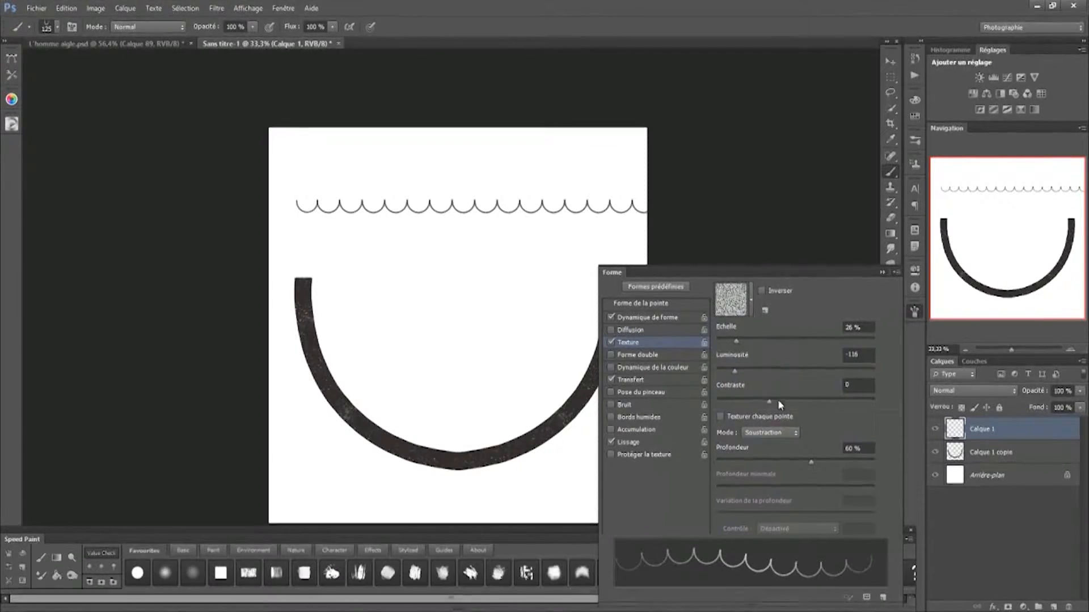
left_click(720, 416)
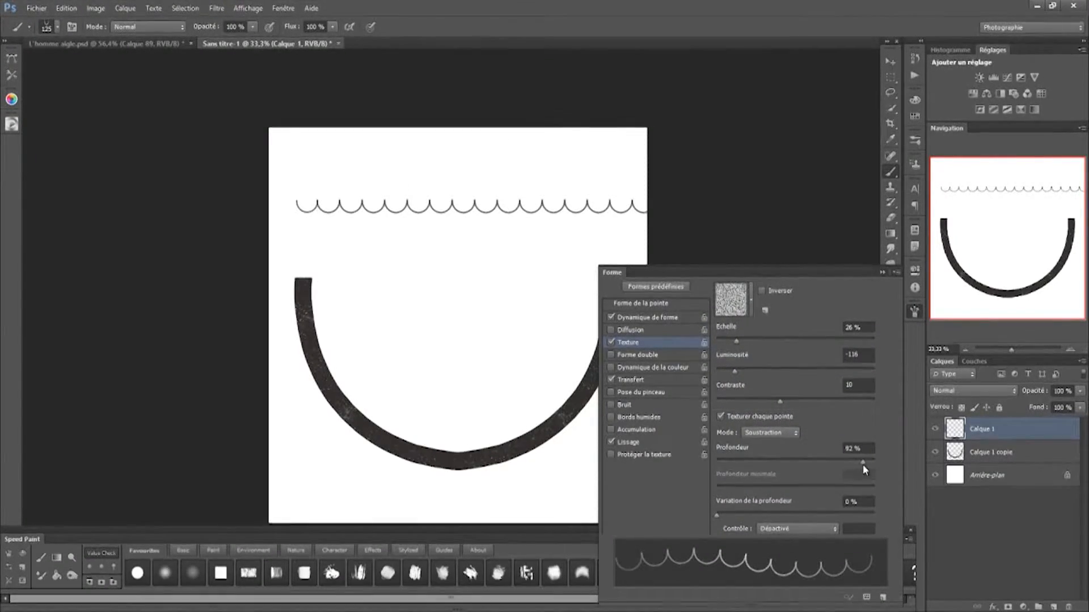
Set the texture depth to 70%, enlarge the brush to 300 px and draw a test row of scallops above the large U shape
key("w")
key("b")
key("bracketright")
key("bracketright")
key("bracketright")
key("bracketright")
key("bracketright")
left_click_drag(308, 251, 594, 250)
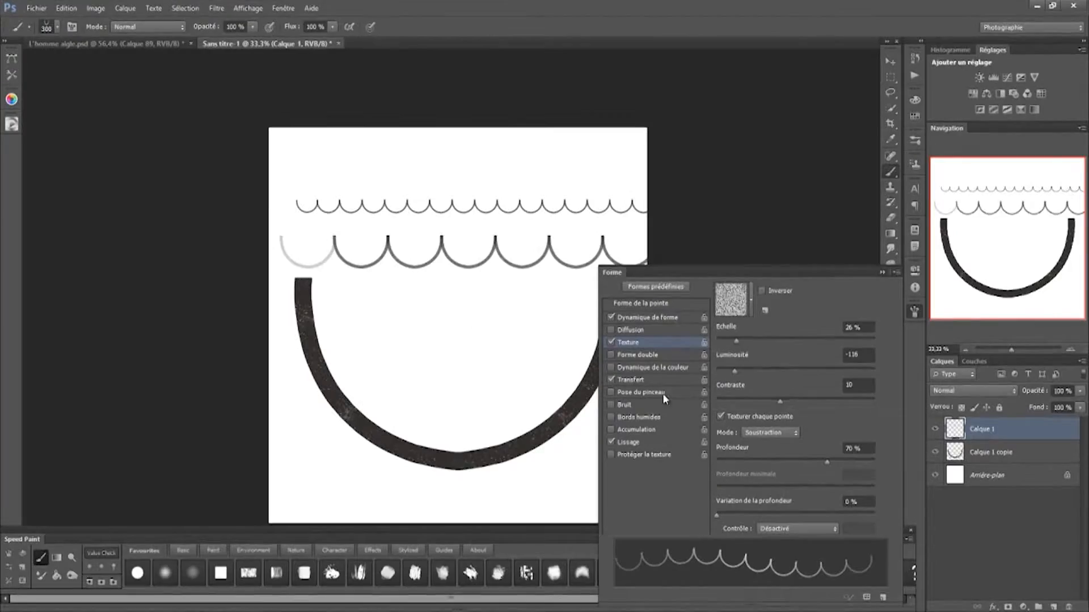
Undo the test row of scallops and save the scallop brush as a new preset that captures its size
key("ctrl+z")
right_click(447, 225)
left_click(769, 237)
left_click(808, 150)
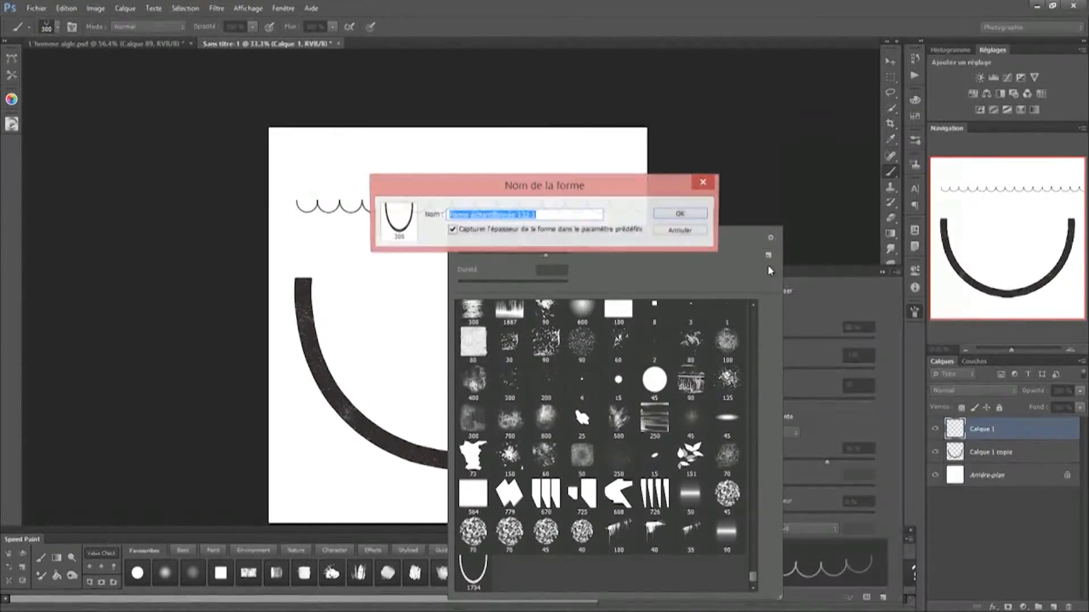
key("Return")
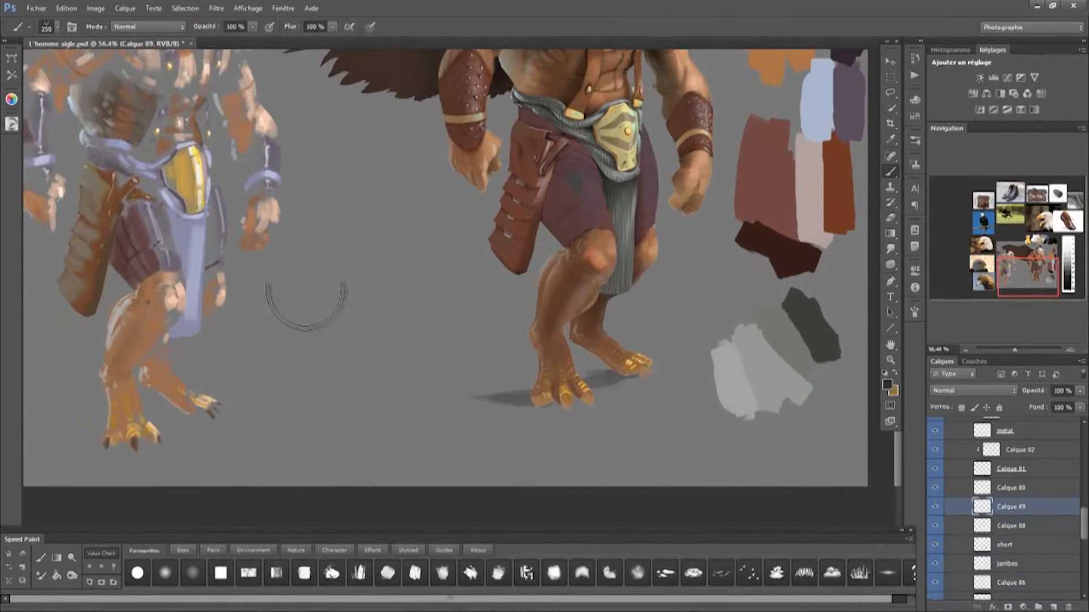
Draw three offset, overlapping rows of scallops across the illustration at leg height with the scallop brush at 125 px
left_click_drag(279, 312, 748, 311)
left_click_drag(298, 334, 805, 335)
left_click_drag(278, 357, 856, 357)
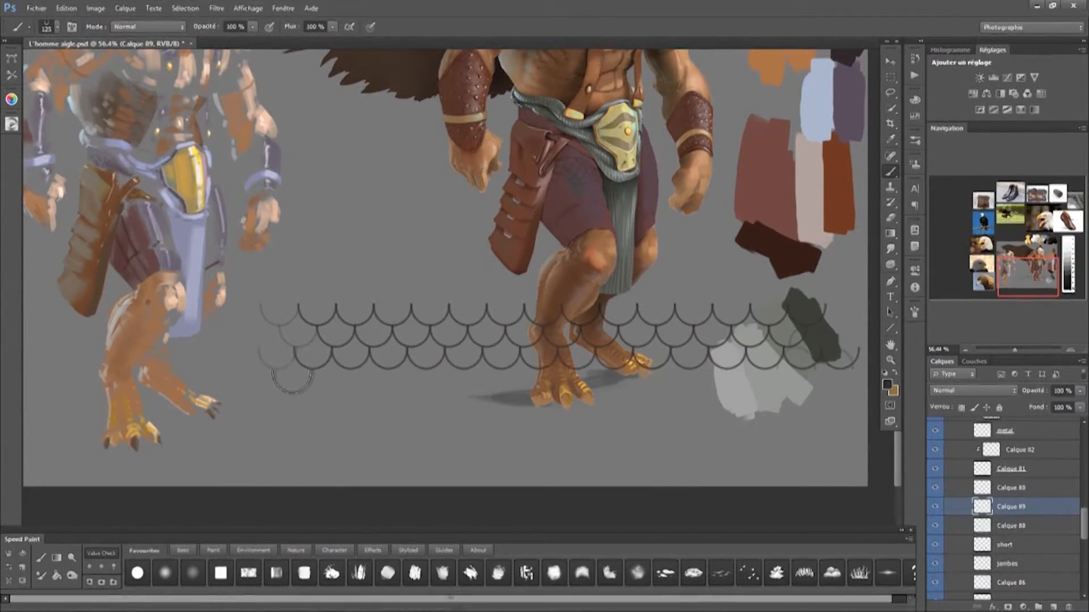
Select and delete the uneven scallops at both ends of the three rows
left_click_drag(501, 399, 463, 386)
key("m")
left_click_drag(613, 278, 664, 445)
key("ctrl+d")
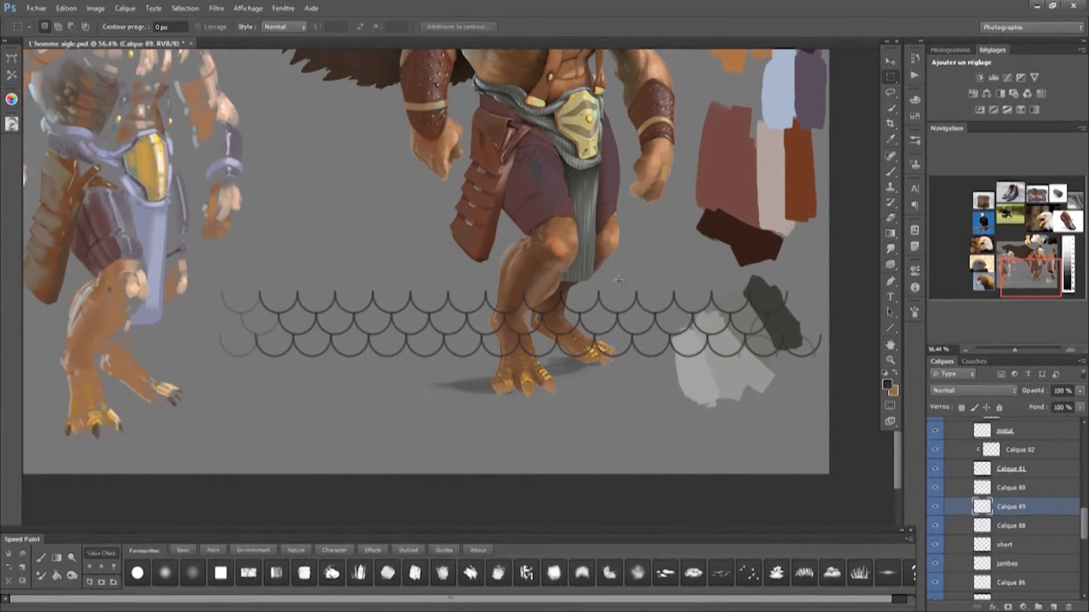
key("Delete")
key("ctrl+d")
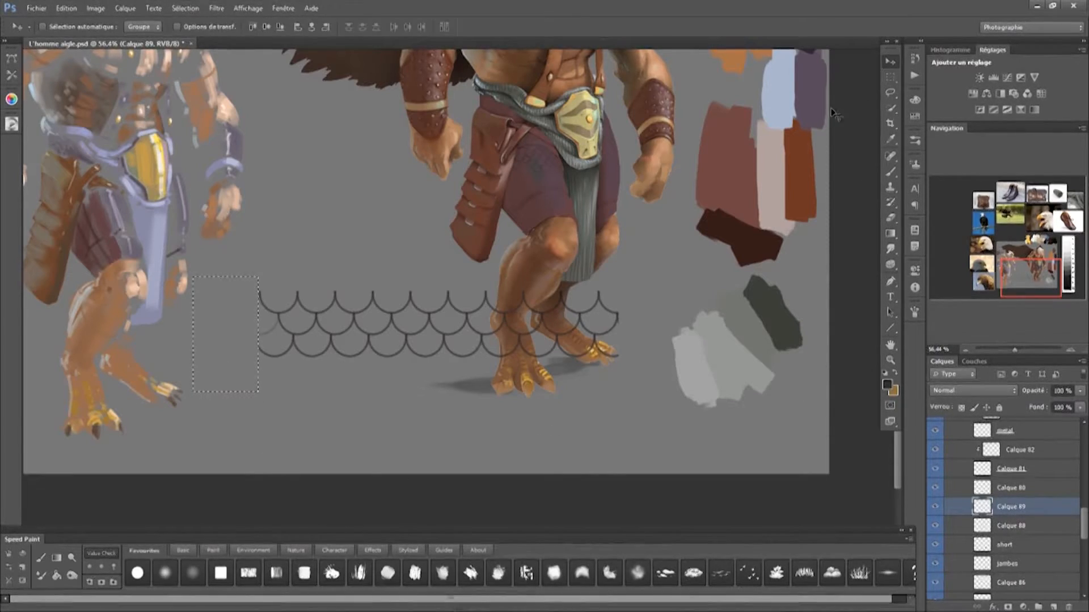
Duplicate the scallop rows, stack the copies below each other and merge them into one scale-pattern layer
key("v")
left_click_drag(313, 329, 367, 400)
left_click_drag(450, 363, 446, 371)
left_click(935, 545)
left_click(935, 545)
double_click(935, 564)
left_click(1015, 566, "shift")
key("ctrl+e")
left_click(935, 507)
left_click(935, 507)
left_click_drag(730, 133, 723, 150)
left_click_drag(397, 297, 396, 347)
Shrink the scale pattern proportionally and place it over the thigh of the shorts beside the pouch
key("ctrl+t")
left_click_drag(196, 201, 466, 286, "shift")
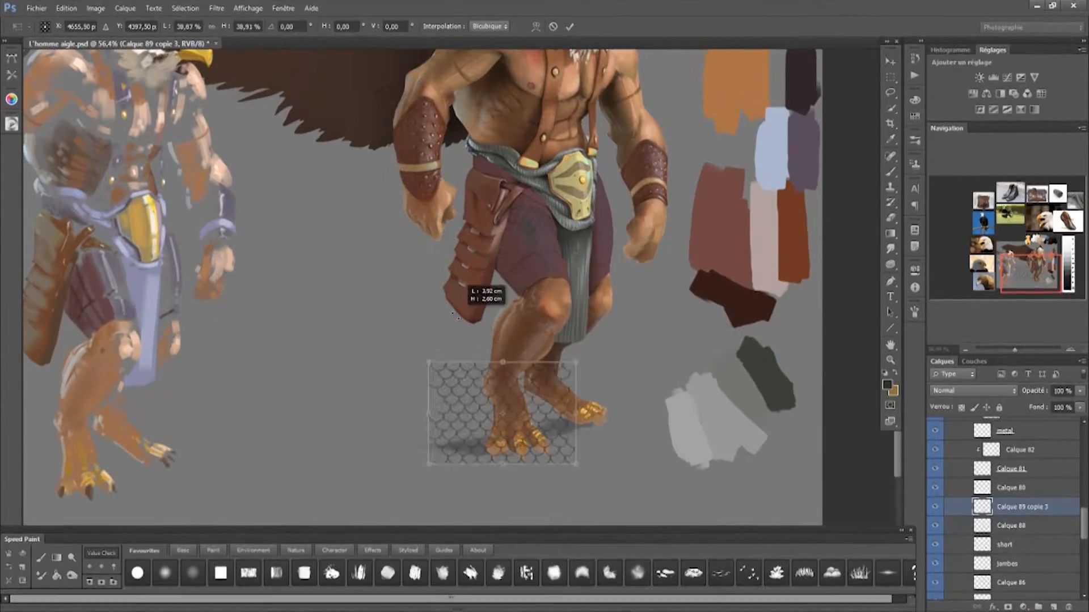
left_click_drag(493, 407, 509, 237)
scroll(581, 198, "up", 5)
left_click_drag(402, 306, 445, 311)
left_click_drag(260, 167, 433, 289, "shift")
left_click_drag(567, 365, 477, 293)
left_click_drag(591, 389, 624, 410, "shift")
Distort the four corners of the scale pattern to follow the slant of the thigh
left_click_drag(624, 216, 536, 210, "ctrl")
left_click_drag(625, 411, 604, 360, "ctrl")
left_click_drag(345, 411, 367, 412, "ctrl")
left_click_drag(342, 216, 322, 218, "ctrl")
Warp the scale pattern so its rows curve around the rounded thigh, and apply the transformation
right_click(418, 354)
left_click(454, 432)
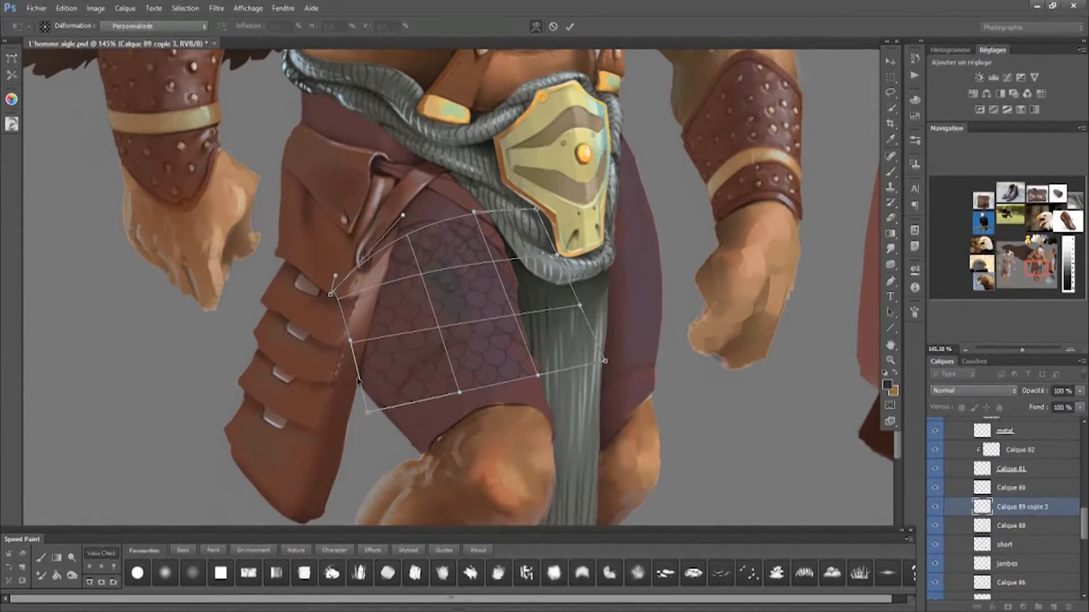
left_click_drag(336, 279, 353, 350)
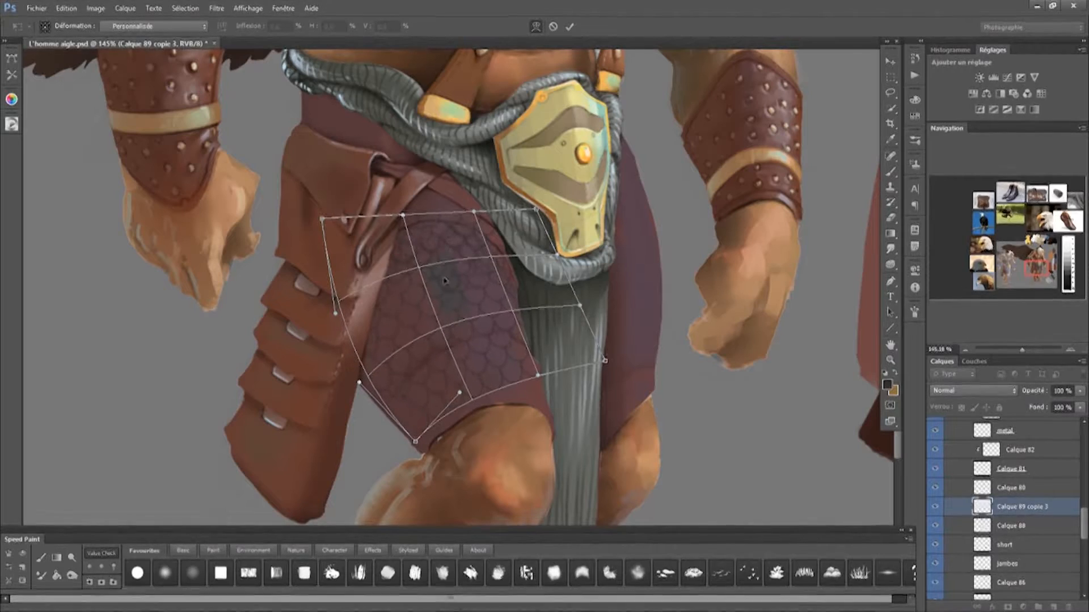
left_click_drag(323, 220, 340, 315)
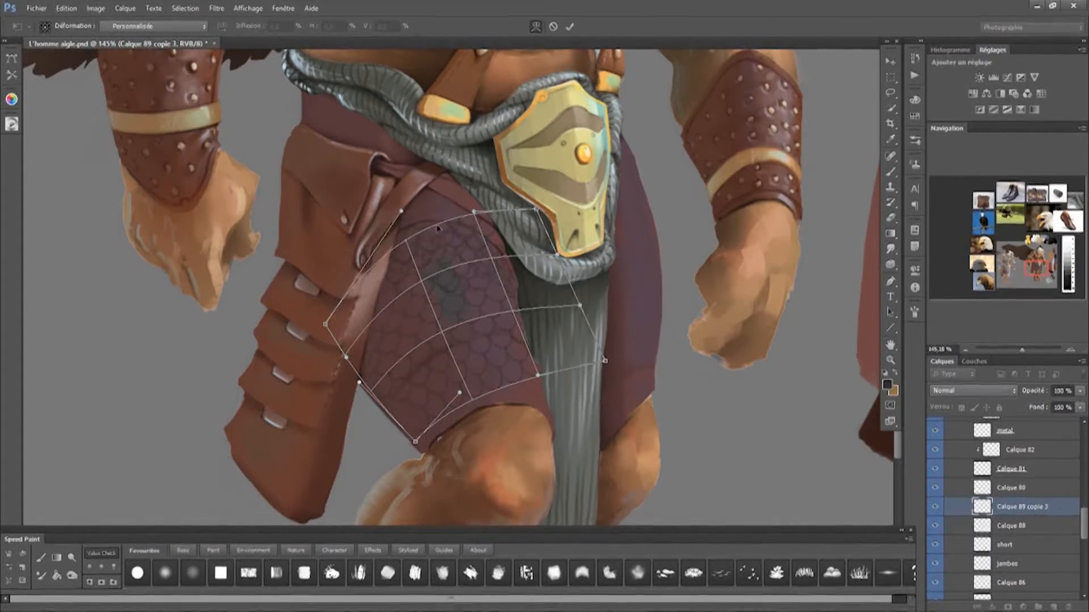
left_click_drag(536, 208, 560, 259)
left_click_drag(570, 326, 558, 353)
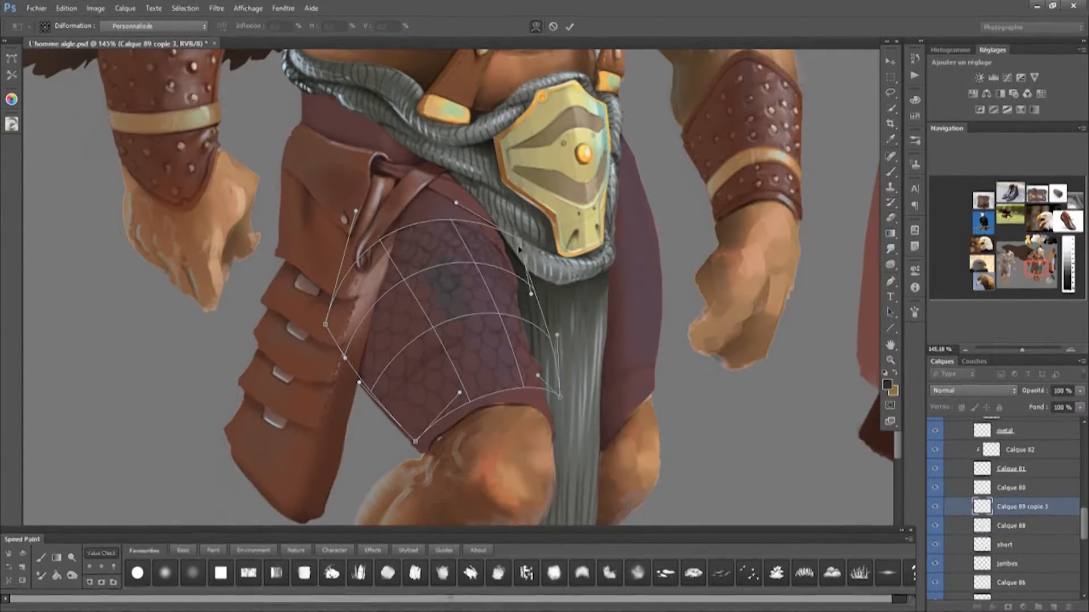
left_click_drag(460, 193, 462, 184)
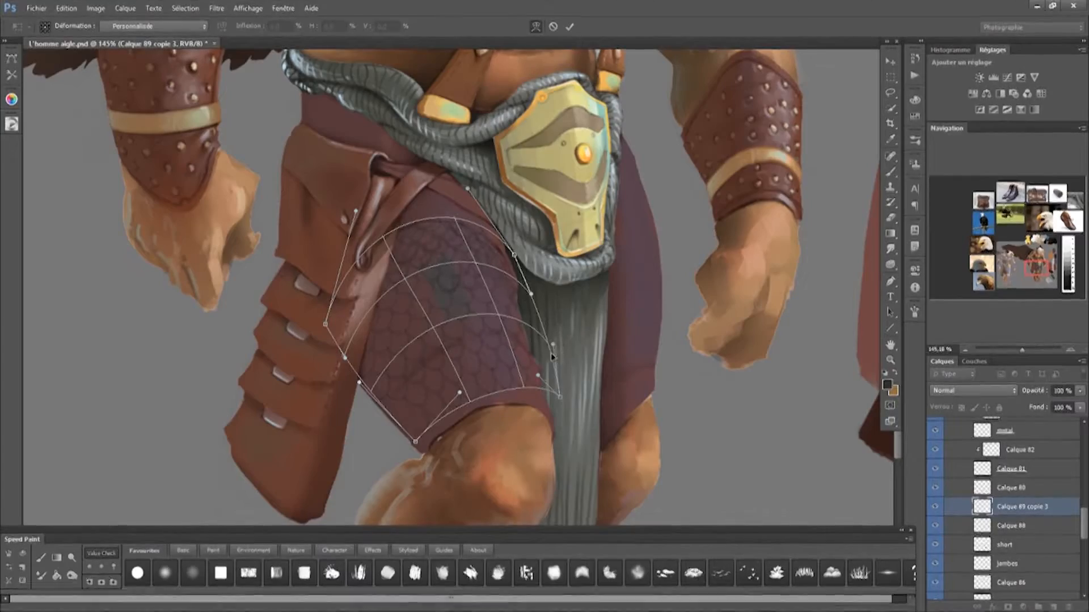
key("Return")
Add a layer mask to the scale pattern and hide the Calque 88 layer
left_click(1007, 606)
left_click(935, 525)
scroll(397, 352, "down", 10)
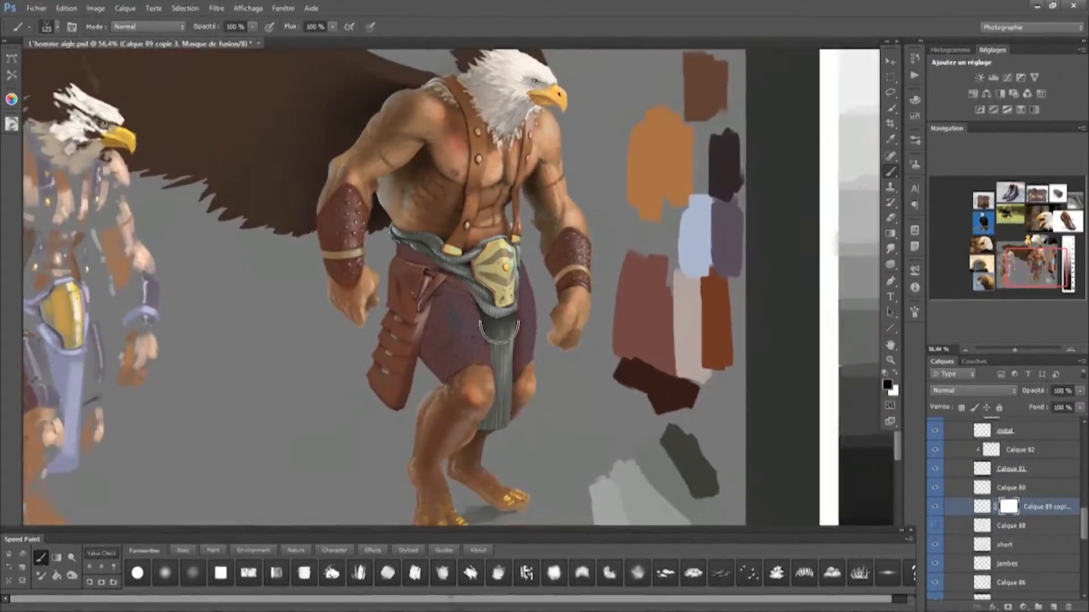
Choose a rectangular brush and mask out the scales covering the lower band of the shorts
scroll(405, 335, "up", 9)
right_click(397, 284)
left_click_drag(702, 588, 701, 505)
double_click(604, 433)
key("e")
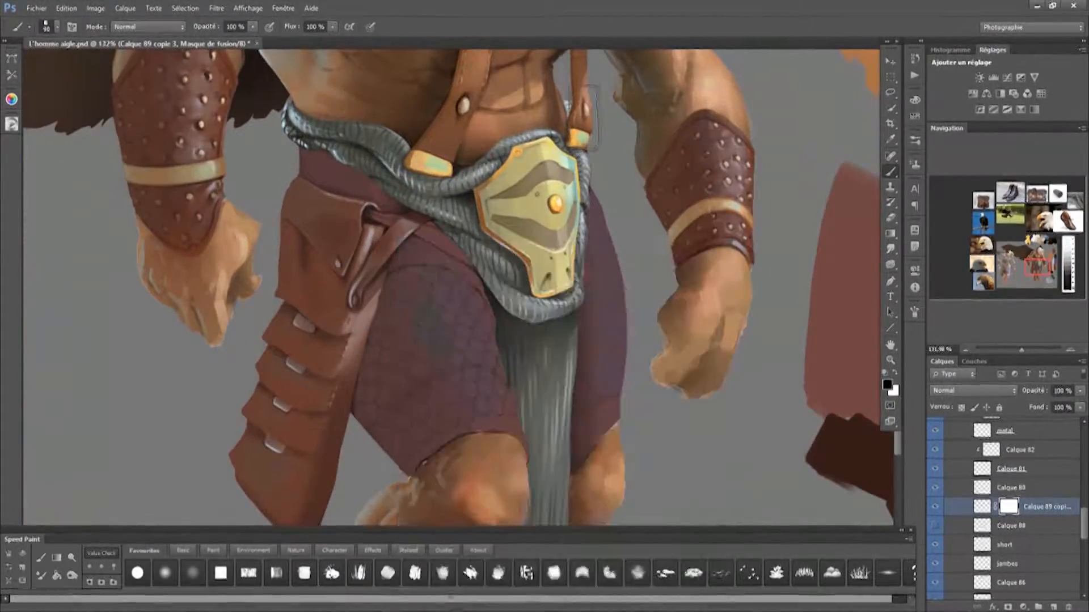
key("b")
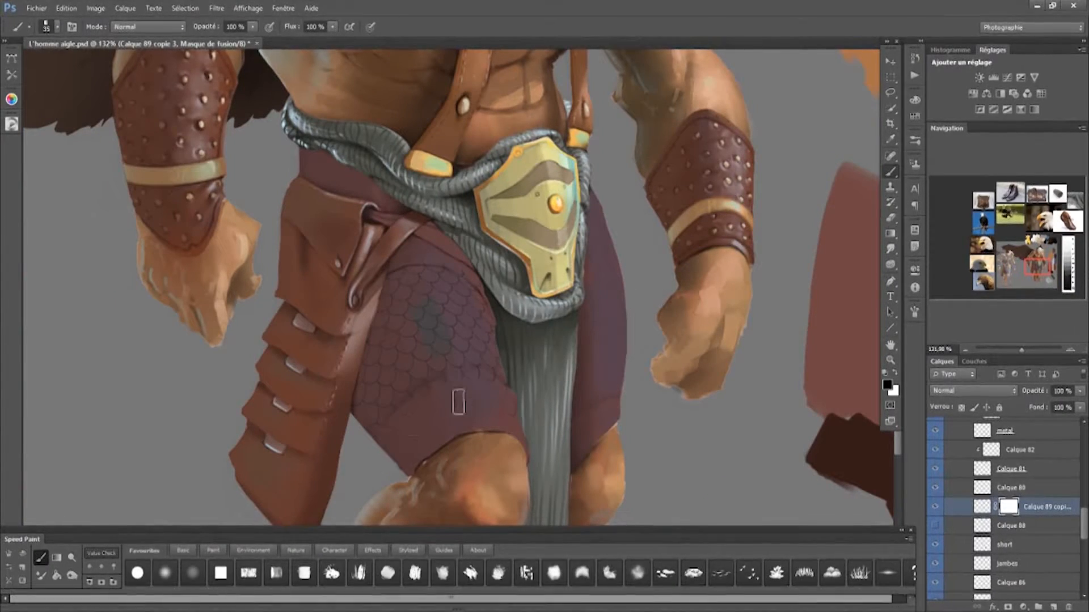
Warp the scale pattern again, pulling its lower corners inward to fit the thigh
left_click(980, 507)
key("ctrl+t")
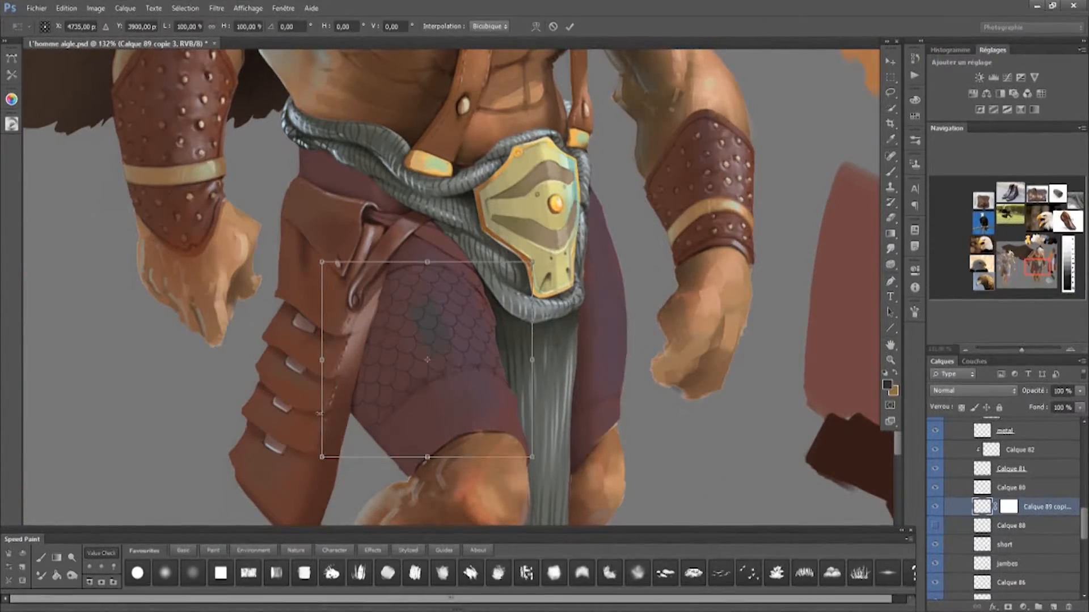
right_click(346, 371)
left_click(385, 463)
left_click_drag(397, 386, 374, 392)
left_click_drag(322, 457, 353, 450)
left_click_drag(532, 458, 519, 451)
key("Return")
Refine the layer mask to trim the scales along the edges of the thigh
mouse_move(368, 341)
left_mouse_down()
mouse_move(306, 342)
mouse_move(431, 344)
mouse_move(420, 337)
left_mouse_up()
key("e")
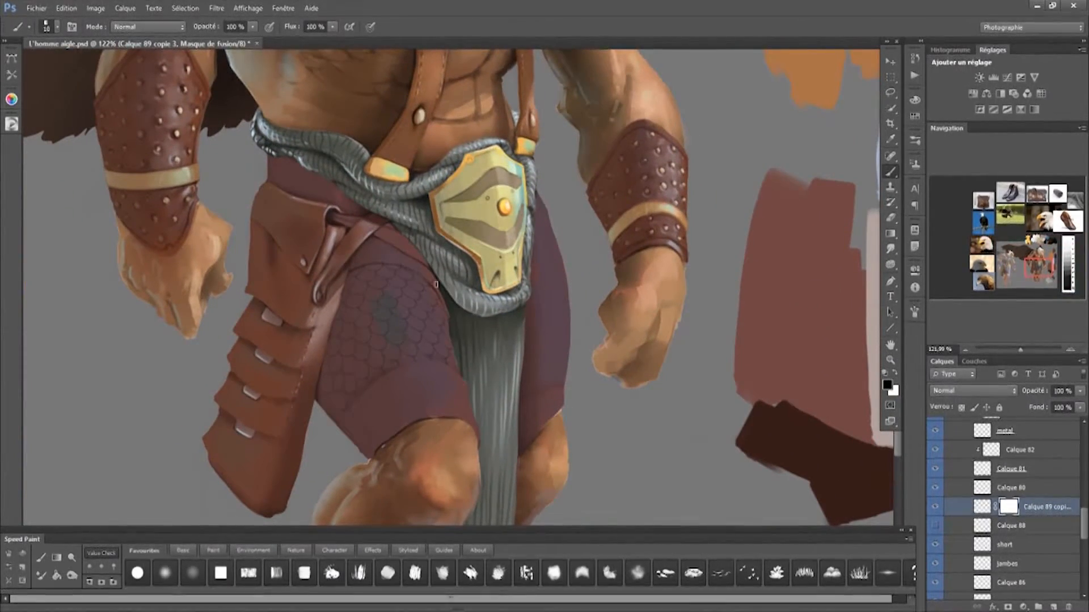
left_click_drag(357, 359, 431, 359)
left_click_drag(440, 292, 454, 278)
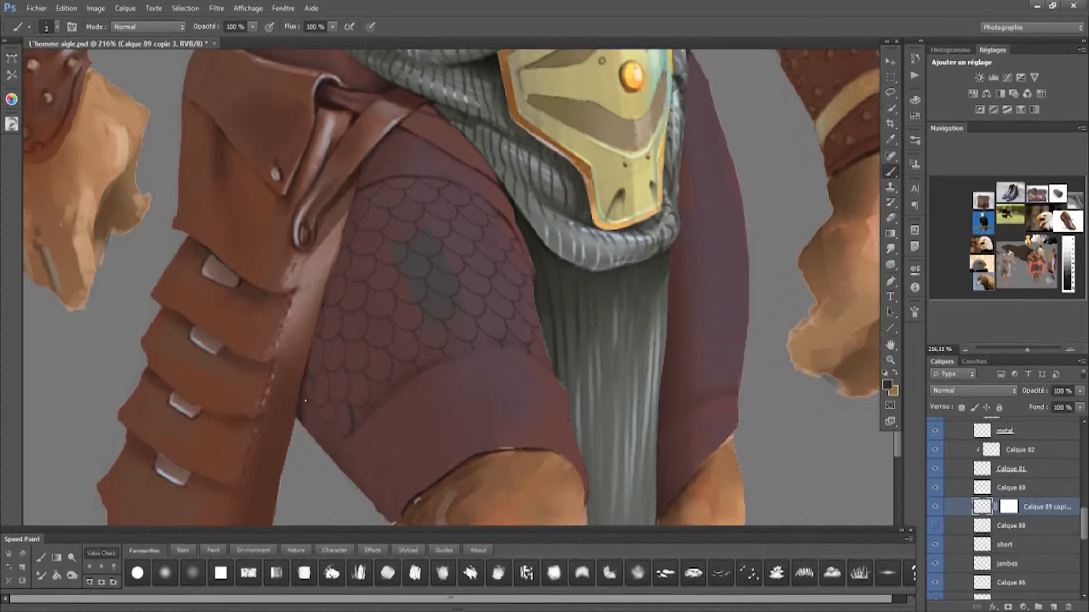
Retouch the scale outlines on the upper thigh with a fine brush on the pattern layer
left_click_drag(386, 183, 376, 221)
key("bracketright")
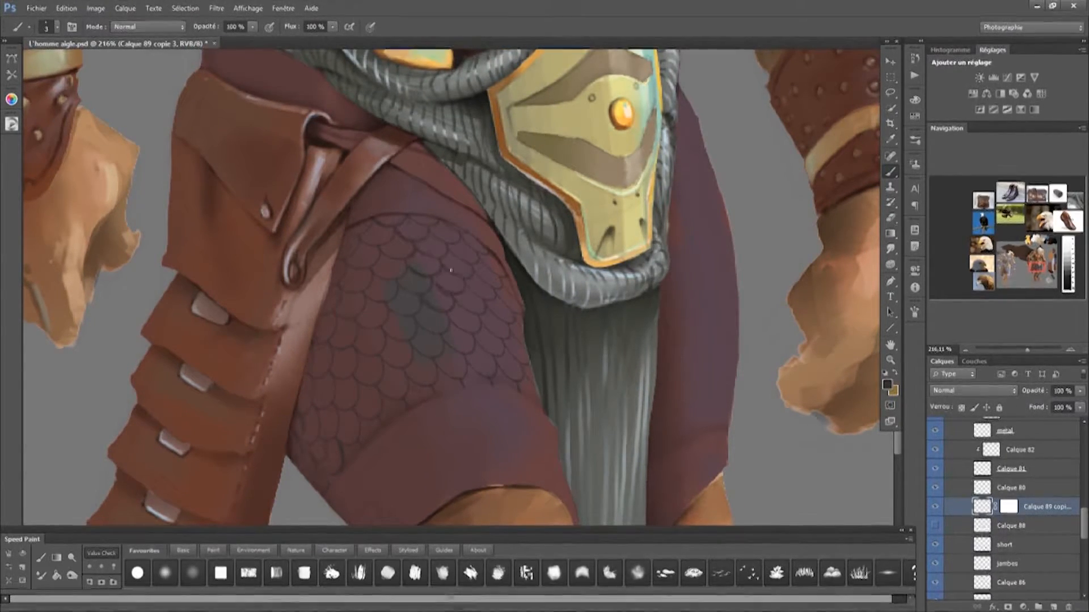
left_click_drag(657, 503, 650, 470)
Create a layer clipped to the scale pattern and darken the scale outlines with a near-black colour
left_click(1053, 606)
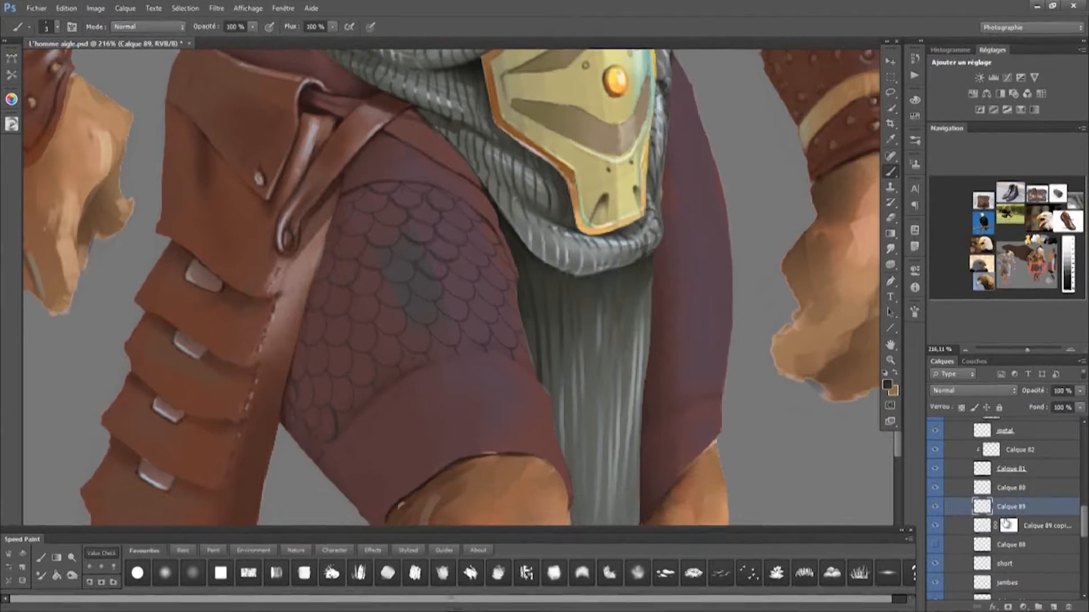
left_click(887, 385)
left_click(190, 267)
key("Return")
key("bracketright")
key("bracketright")
key("bracketright")
key("bracketright")
key("bracketright")
key("bracketright")
key("bracketright")
key("bracketright")
key("bracketright")
key("bracketright")
key("bracketright")
key("bracketright")
key("bracketright")
key("bracketright")
key("bracketright")
key("bracketright")
key("bracketright")
key("bracketleft")
key("bracketleft")
key("bracketleft")
key("bracketleft")
key("bracketleft")
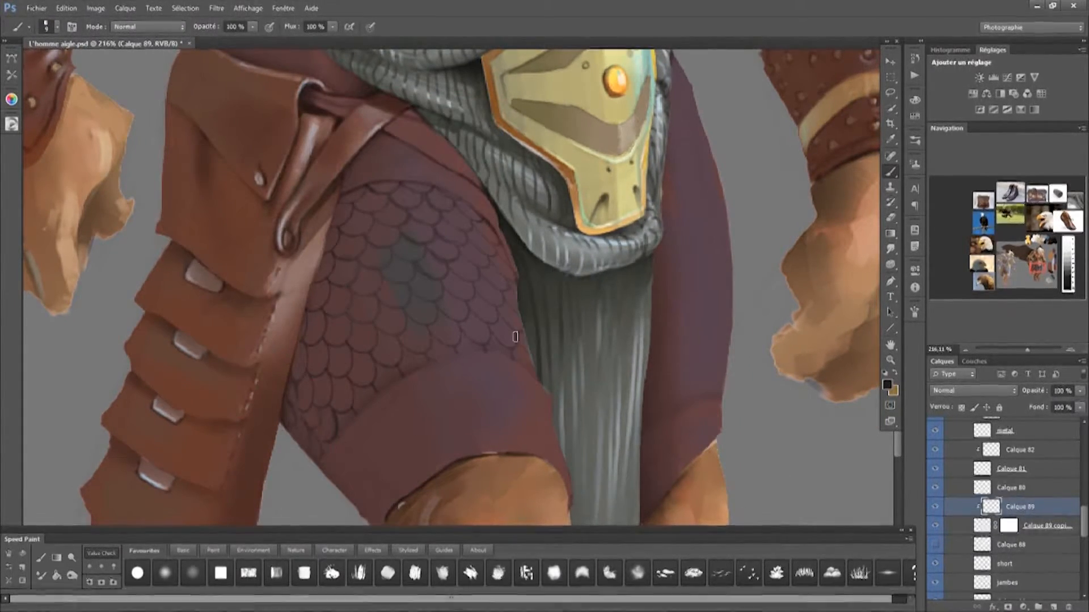
left_click_drag(375, 330, 362, 325)
Fade out the lowest and outermost scales of the thigh on the pattern's layer mask
key("alt+bracketleft")
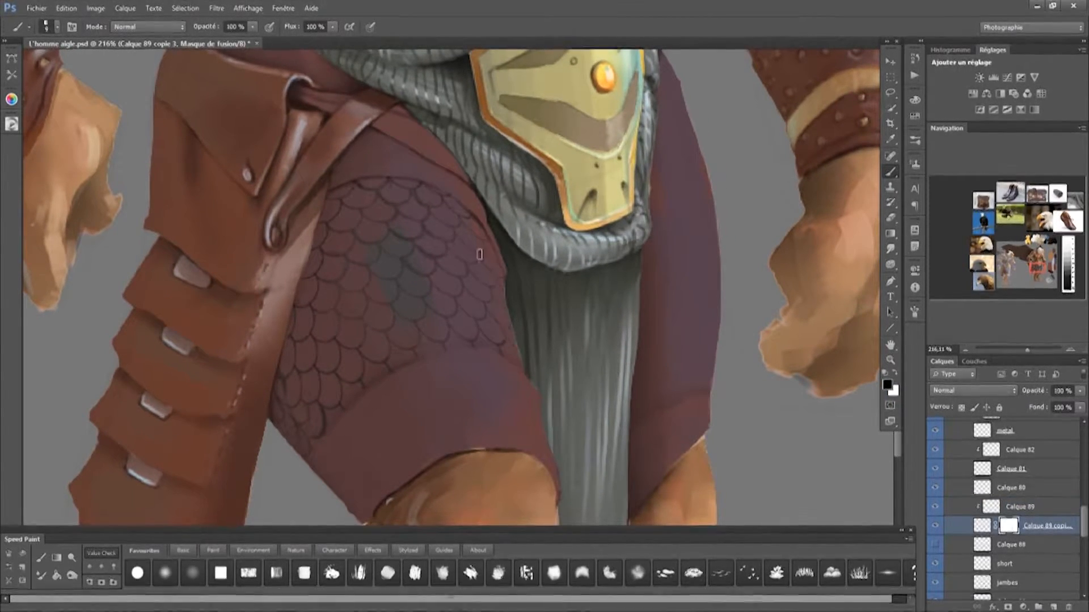
left_click_drag(330, 452, 254, 461)
left_click_drag(427, 400, 410, 406)
key("bracketleft")
key("bracketleft")
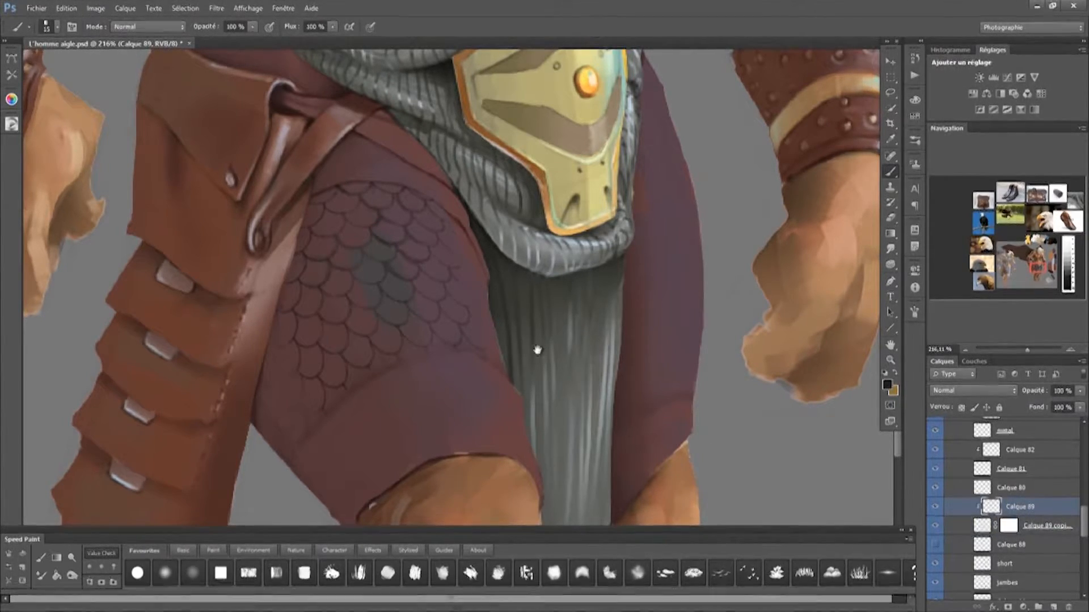
Select the short layer and paint dark grey tones beneath the scales on the thigh with a small brush
left_click_drag(480, 346, 488, 377)
left_click(1020, 545)
left_click(935, 564)
left_click(935, 563)
left_click(1005, 564)
left_click_drag(378, 296, 373, 258)
key("bracketleft")
key("bracketleft")
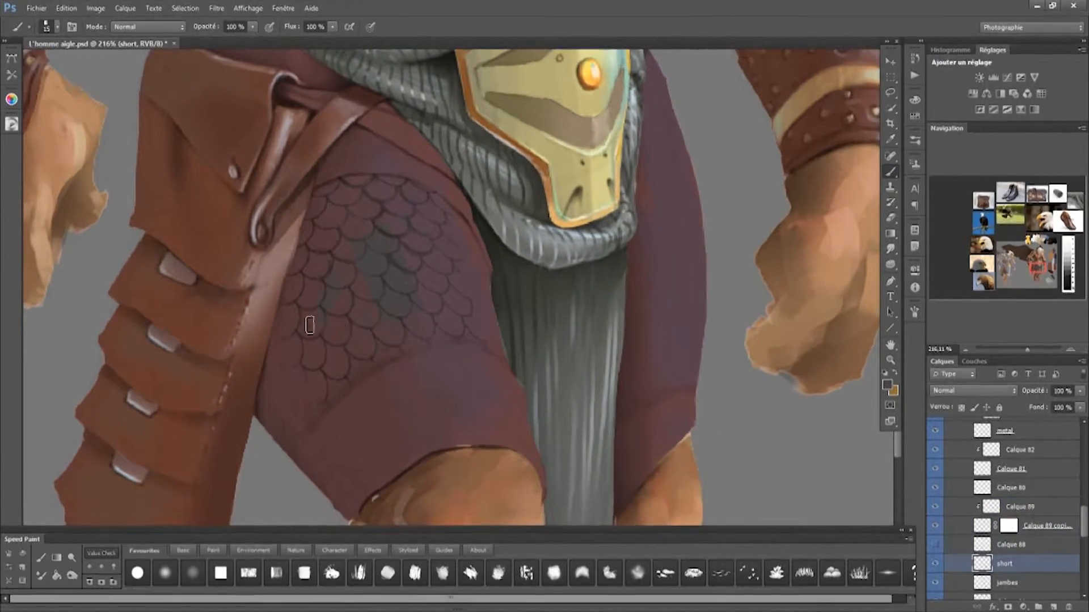
left_click_drag(360, 322, 356, 298)
Choose the muted green 5e7162 and paint it under the scales on the inner side of the thigh
left_click(887, 385)
left_click(198, 218)
left_click(448, 127)
key("bracketright")
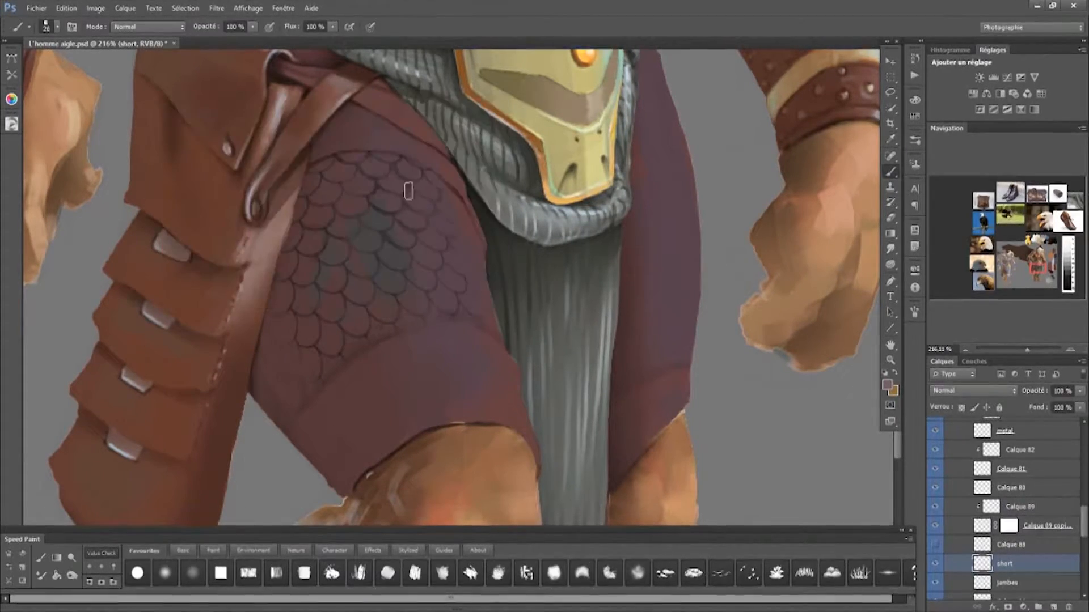
left_click(888, 387)
left_click_drag(331, 160, 332, 228)
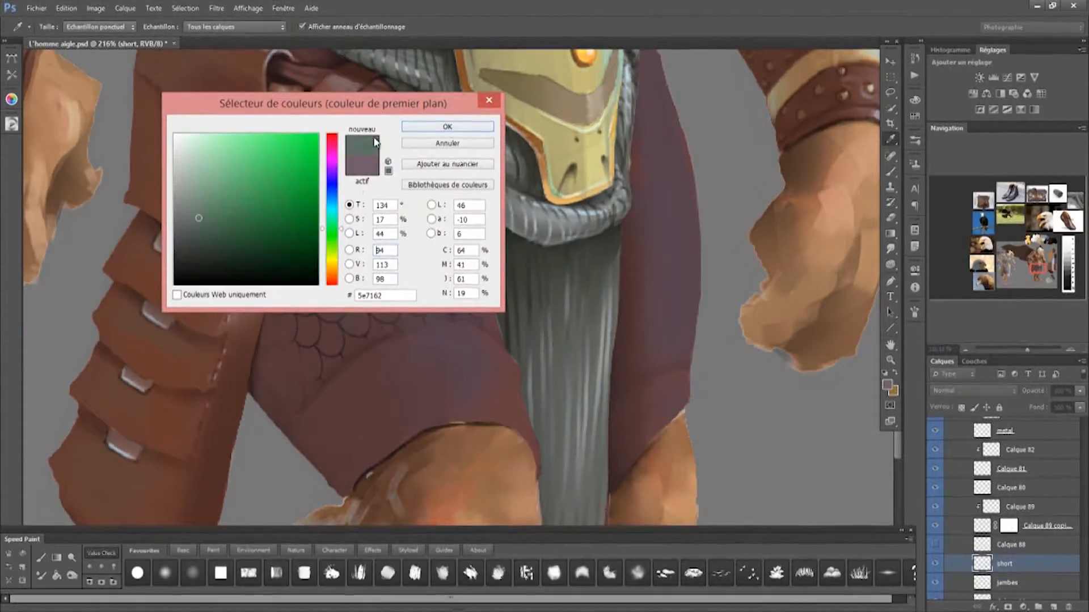
left_click(447, 127)
key("bracketright")
key("bracketright")
mouse_move(424, 289)
left_mouse_down()
mouse_move(397, 238)
mouse_move(405, 176)
mouse_move(386, 245)
left_mouse_up()
mouse_move(373, 200)
left_mouse_down()
mouse_move(379, 248)
mouse_move(445, 333)
mouse_move(397, 212)
left_mouse_up()
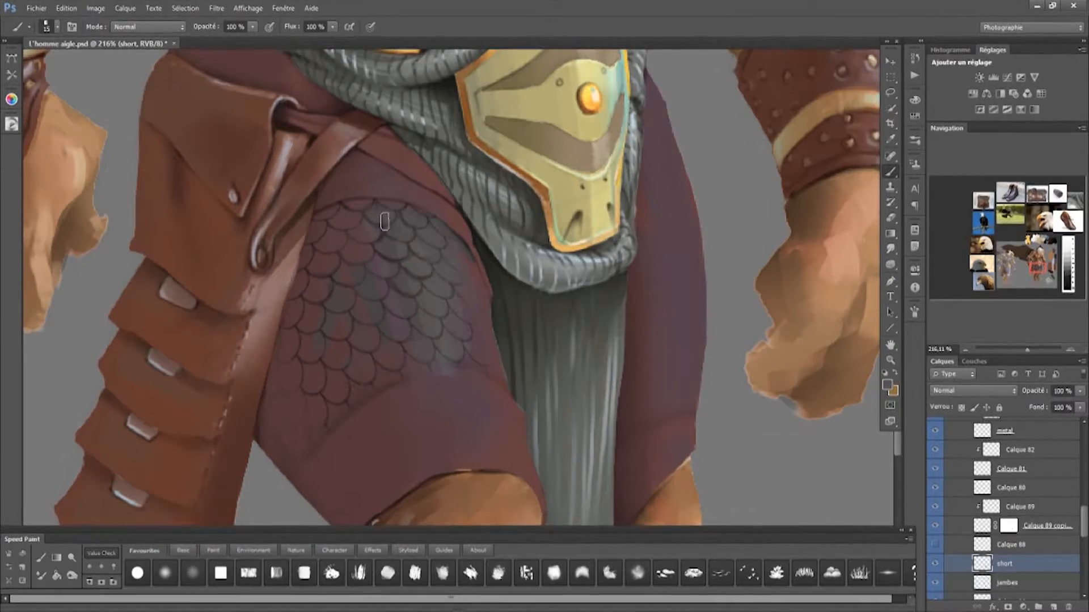
Pick another colour and use a smaller brush to vary the tint of the scales on the outer thigh
left_click_drag(326, 271, 352, 272)
left_click(887, 385)
left_click(254, 213)
left_click(448, 127)
key("bracketleft")
left_click_drag(336, 381, 351, 374)
Choose a dark reddish brown and load the outline of the clothing as a selection
left_click(887, 385)
left_click(183, 257)
left_click(447, 127)
key("bracketright")
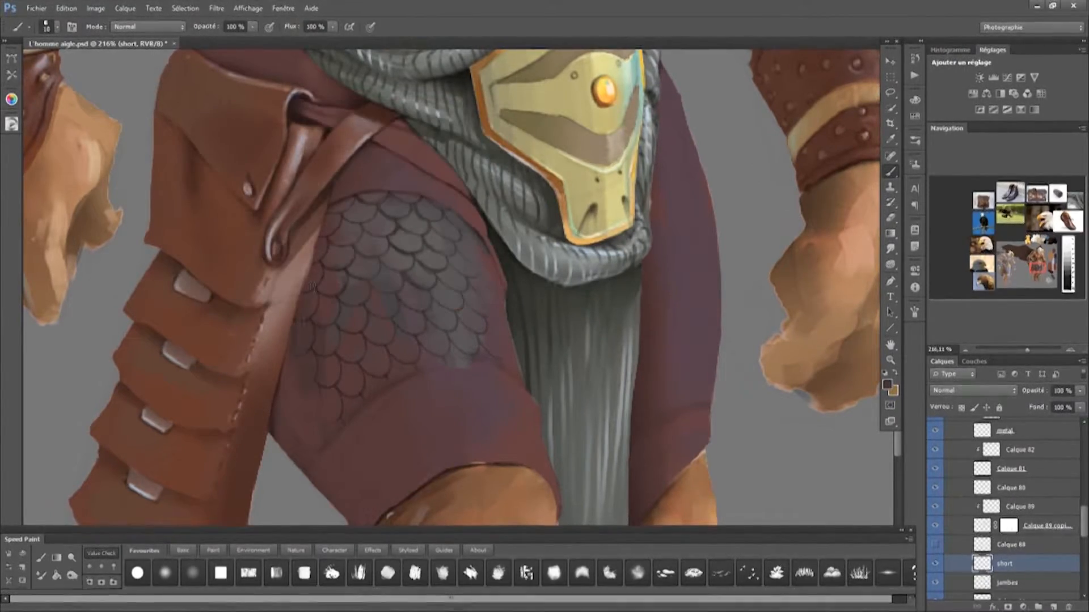
scroll(335, 316, "down", 3)
key("bracketright")
left_click_drag(1086, 536, 1084, 556)
key("ctrl+h")
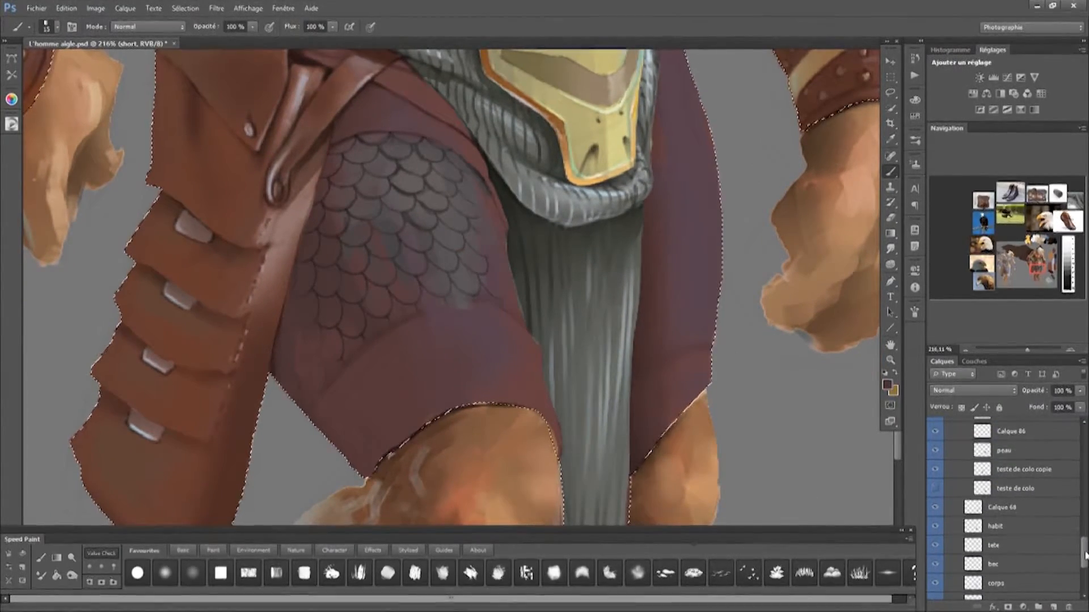
left_click_drag(1076, 481, 1076, 520)
Paint shading on the lower band of the shorts above the knee, inside the selection
key("bracketleft")
key("bracketleft")
key("bracketleft")
left_click_drag(328, 416, 363, 347)
left_click_drag(354, 378, 355, 384)
key("bracketright")
key("bracketright")
key("bracketright")
key("bracketright")
key("bracketright")
key("bracketright")
left_click_drag(357, 459, 391, 414)
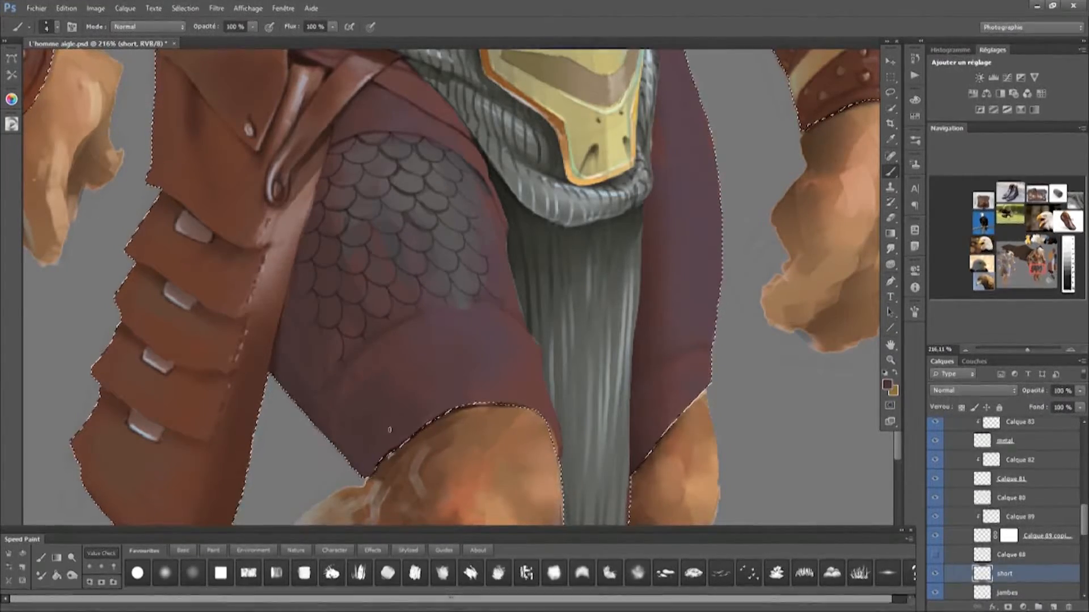
Reduce the brush size and paint a dark vertical seam down the lower band of the shorts
key("bracketleft")
key("bracketleft")
key("bracketleft")
key("bracketleft")
key("bracketleft")
key("bracketleft")
key("bracketleft")
key("bracketleft")
key("bracketleft")
key("bracketleft")
key("bracketleft")
left_click_drag(466, 311, 497, 397)
Sample the dark tone of the outer thigh and shade the area below the scales with a larger brush
mouse_move(310, 333)
left_mouse_down()
mouse_move(350, 326)
mouse_move(328, 347)
left_mouse_up()
left_click(328, 347, "alt")
key("bracketright")
key("bracketright")
key("bracketright")
key("bracketright")
key("bracketright")
key("bracketright")
key("bracketright")
key("bracketright")
key("bracketright")
key("bracketright")
key("bracketright")
key("bracketright")
key("bracketright")
key("bracketright")
key("comma")
left_click_drag(335, 359, 363, 415)
Touch up the shading where the thigh meets the pouch strap and belt, varying the brush size
key("bracketleft")
key("bracketleft")
key("bracketleft")
key("bracketleft")
key("bracketleft")
key("bracketleft")
key("bracketleft")
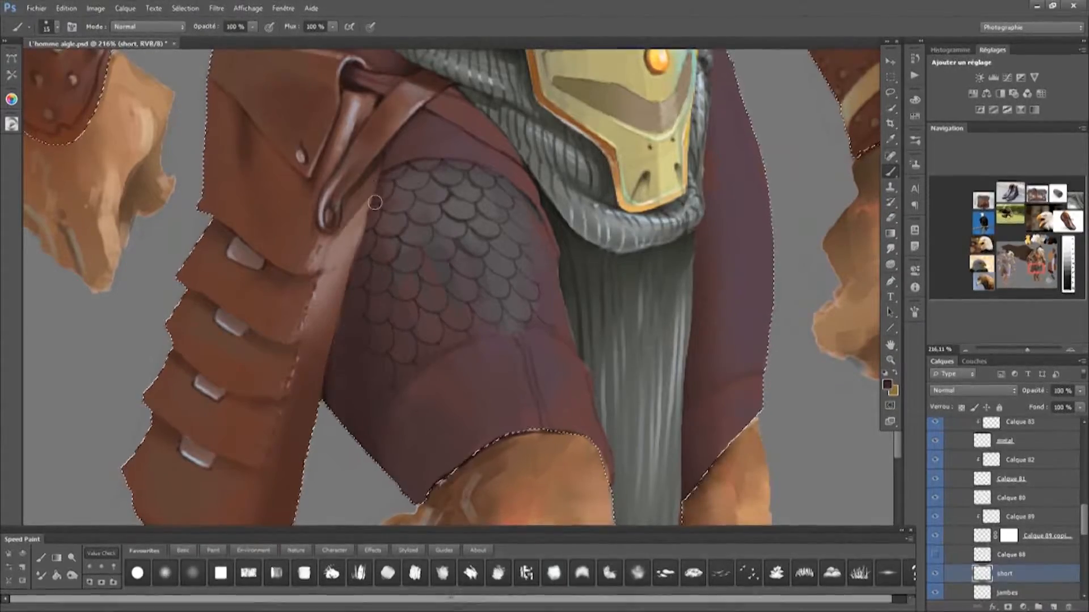
left_click_drag(320, 371, 283, 370)
key("bracketright")
key("bracketright")
key("bracketright")
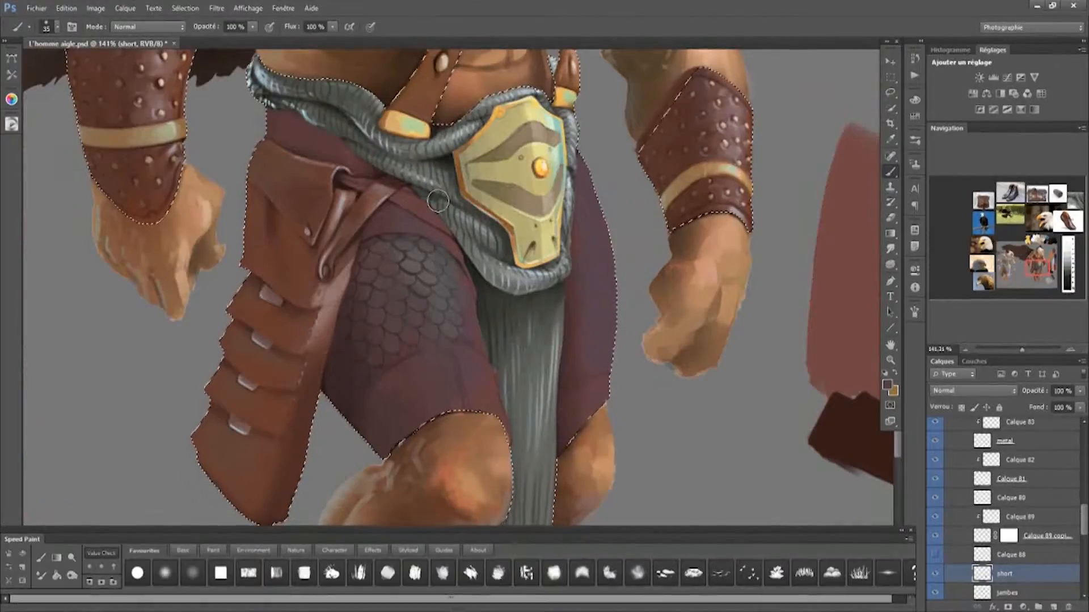
left_click_drag(439, 201, 436, 234)
key("bracketleft")
key("bracketleft")
key("bracketleft")
key("bracketleft")
left_click_drag(433, 414, 457, 376)
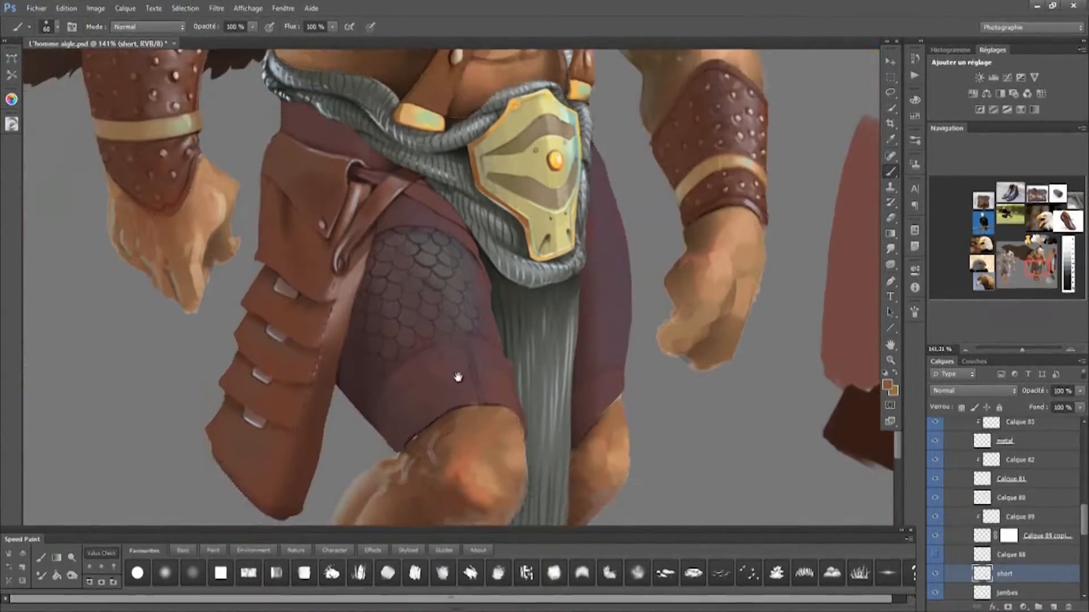
Switch to the flat 90 px brush preset with the gradient edge and test it on the thigh
key("bracketright")
key("bracketright")
key("bracketright")
right_click(505, 297)
left_click_drag(792, 523, 792, 592)
left_click(693, 328)
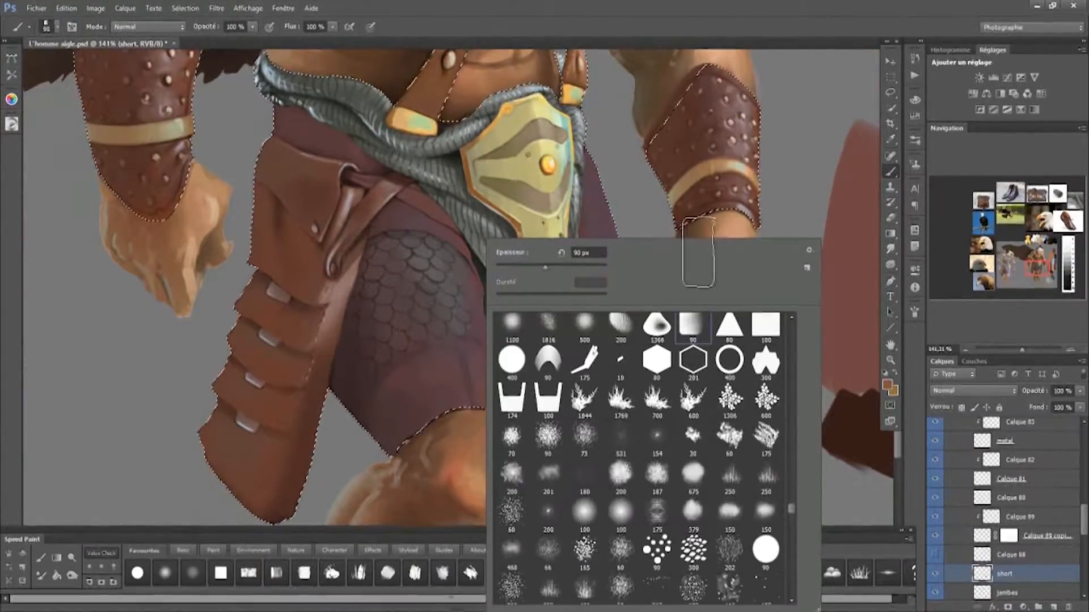
left_click(446, 351)
Sample the reddish tone of the shorts' lower band and touch up the scales with a much smaller brush
key("bracketleft")
key("bracketleft")
key("bracketleft")
key("bracketleft")
key("bracketleft")
key("bracketleft")
key("bracketleft")
key("bracketleft")
left_click(476, 377, "alt")
key("bracketleft")
key("bracketleft")
key("bracketleft")
key("bracketleft")
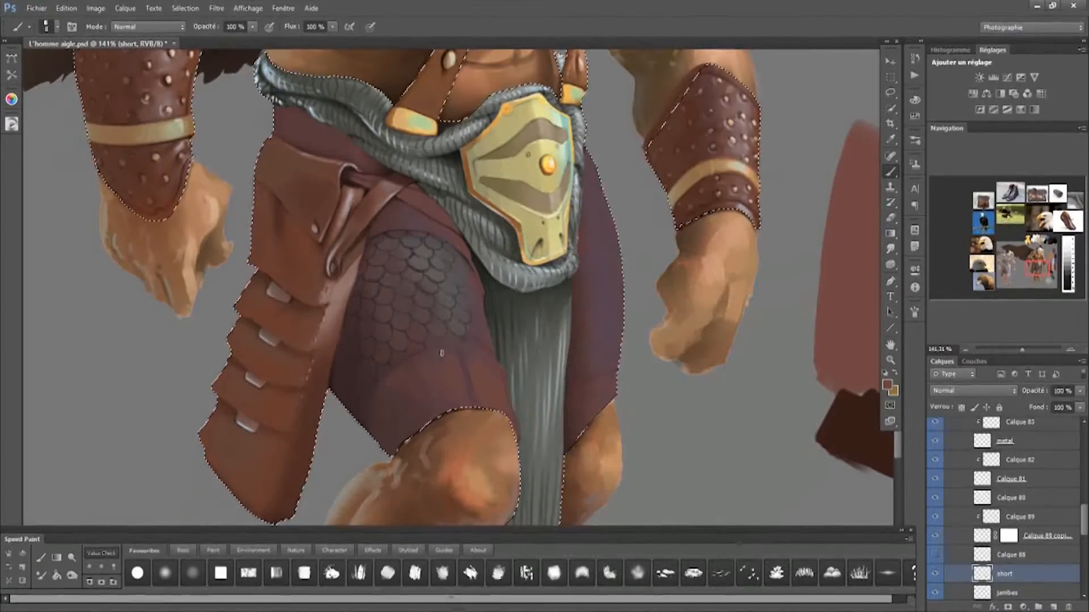
left_click_drag(413, 272, 436, 281)
left_click_drag(436, 280, 400, 381)
Choose a lighter greyish beige and paint small highlights on the upper central scales of the thigh
left_click(400, 381, "alt")
left_click(887, 385)
left_click(338, 272)
left_click(185, 226)
left_click(426, 127)
key("bracketleft")
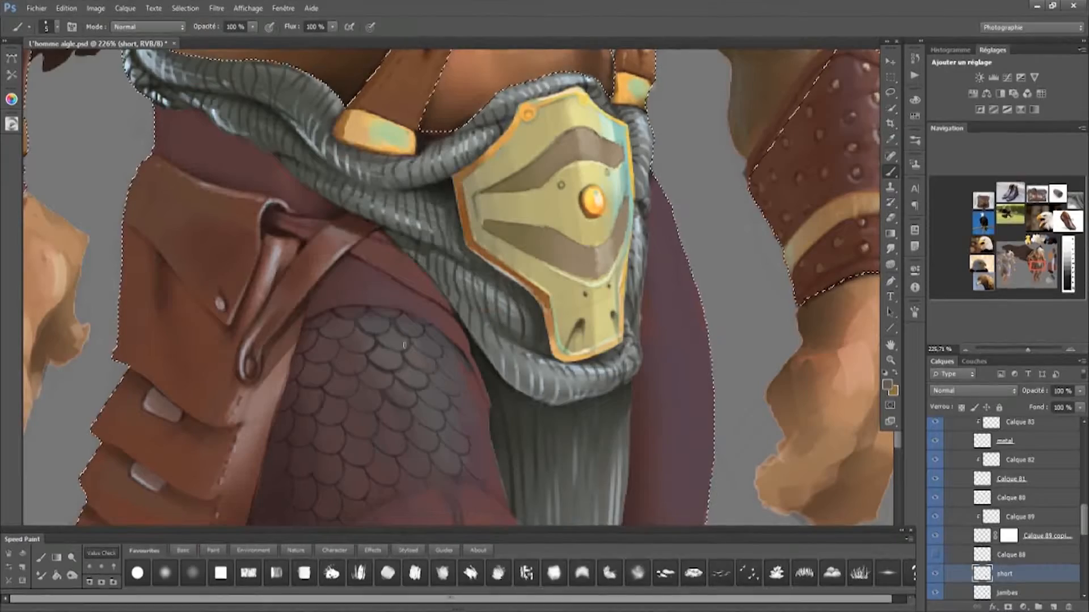
left_click(889, 387)
left_click(205, 207)
left_click(429, 127)
key("bracketright")
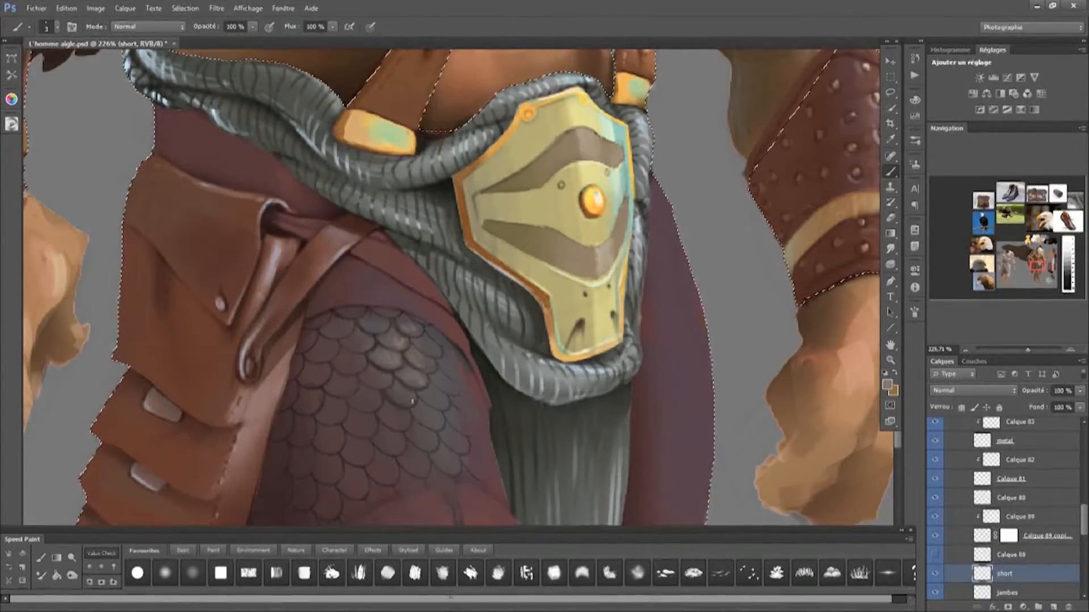
Sample a near-black tone and paint shadows beneath the scales across the thigh
left_click_drag(433, 416, 481, 210)
left_click(340, 318, "alt")
key("bracketleft")
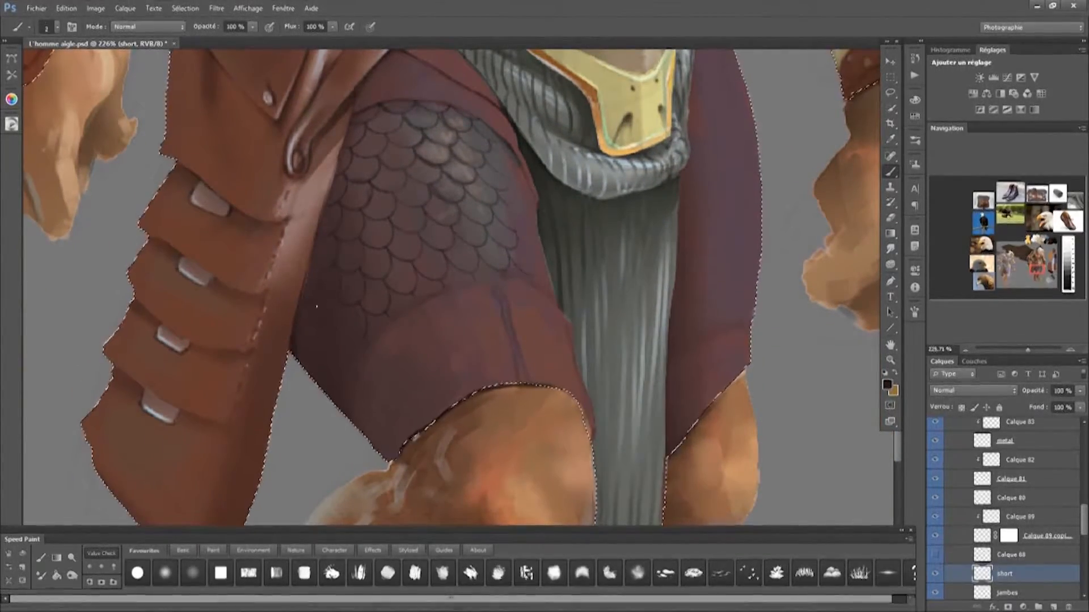
key("bracketright")
left_click_drag(344, 403, 371, 340)
left_click_drag(438, 179, 390, 305)
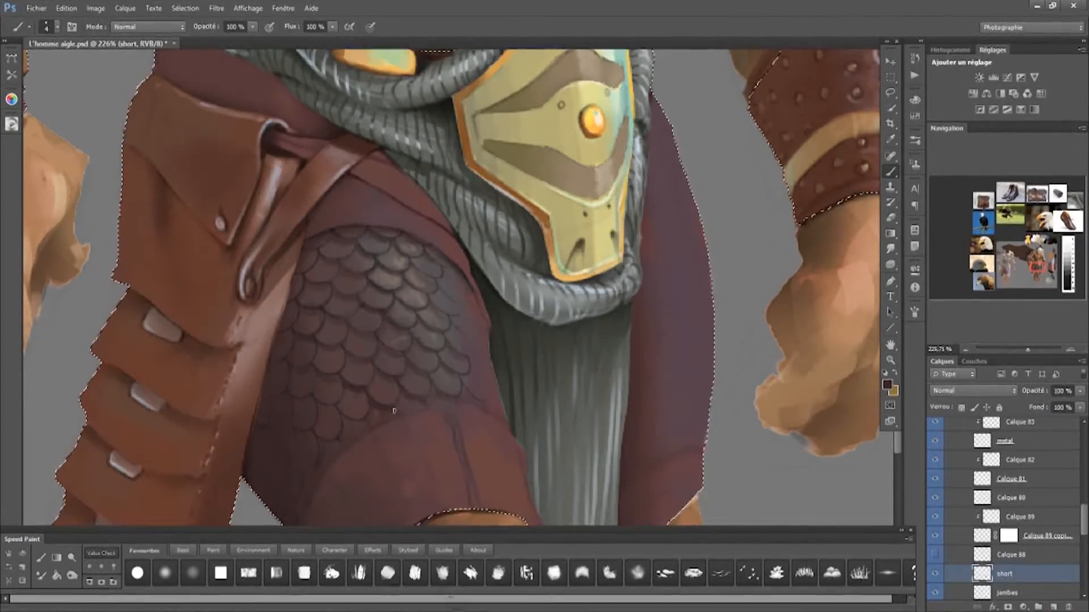
Deepen the dark gaps along the lower rows of scales with a finer brush
key("[")
left_click_drag(366, 277, 374, 299)
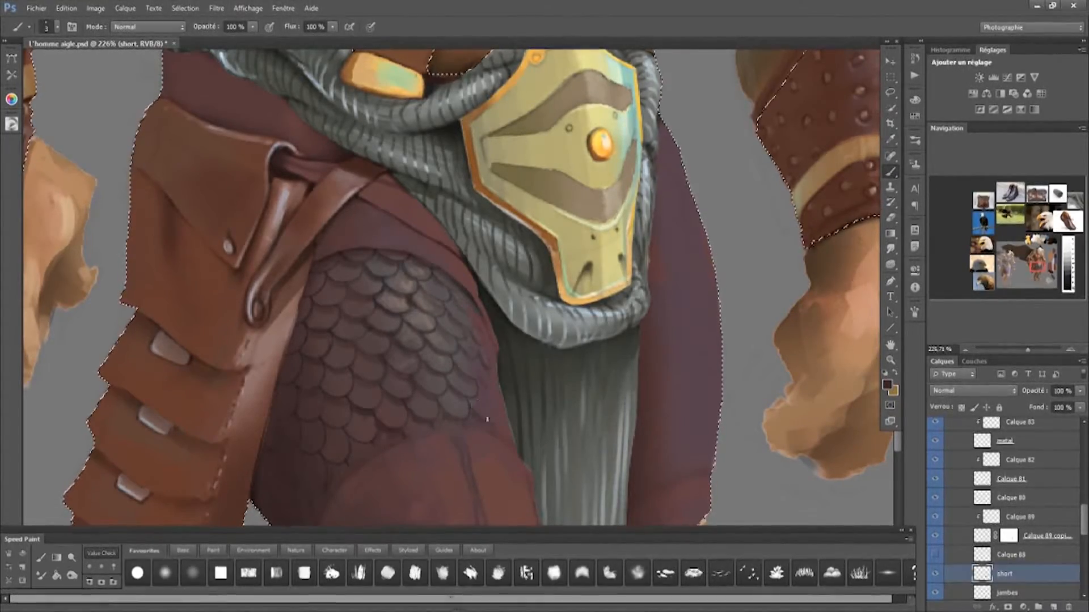
left_click_drag(506, 433, 529, 513)
mouse_move(301, 318)
left_mouse_down()
mouse_move(215, 318)
mouse_move(289, 318)
left_mouse_up()
Choose a light grey and paint fine highlights on the rims of the central scales with a small brush
key("]")
key("]")
left_click(888, 385)
left_click(333, 253)
left_click(187, 207)
left_click(447, 126)
key("[")
key("[")
scroll(403, 265, "up", 3)
key("]")
mouse_move(391, 418)
left_mouse_down()
mouse_move(383, 423)
mouse_move(413, 442)
left_mouse_up()
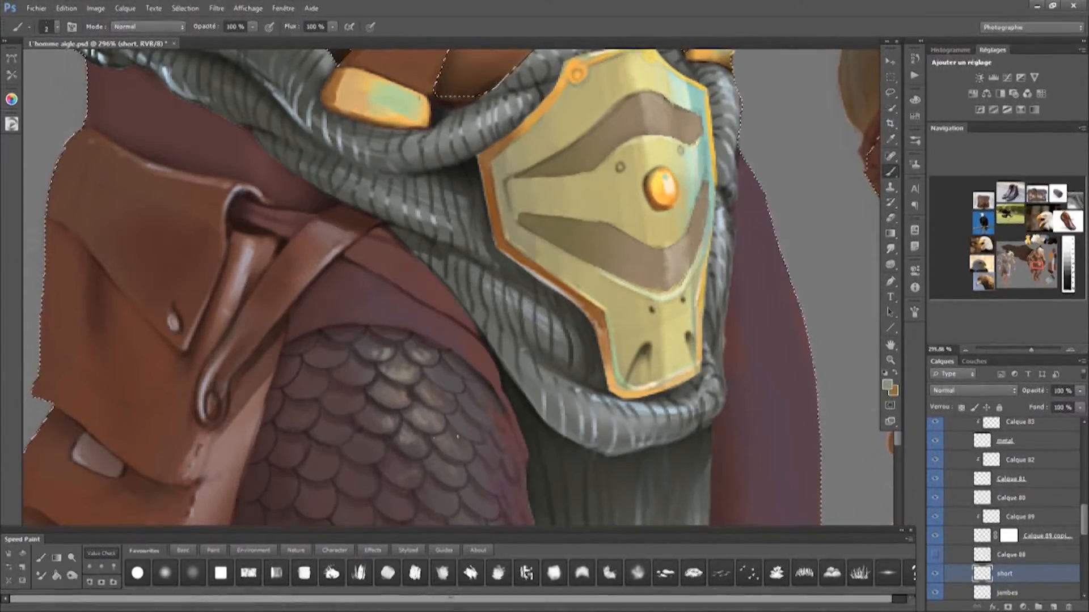
left_click(452, 388, "alt")
key("]")
mouse_move(428, 386)
left_mouse_down()
mouse_move(478, 395)
mouse_move(339, 285)
left_mouse_up()
Sample a tone from the scales and soften their tint with a larger brush
scroll(419, 400, "down", 7)
scroll(416, 397, "up", 7)
left_click(420, 318, "alt")
key("]")
key("]")
key("]")
left_click_drag(273, 499, 415, 269)
mouse_move(232, 255)
left_mouse_down()
mouse_move(428, 441)
mouse_move(252, 214)
left_mouse_up()
Sample another tone and dab small scale marks along the lower outer edge of the thigh with a fine brush
key("[")
key("[")
key("[")
key("[")
left_click(501, 255, "alt")
scroll(500, 255, "down", 1)
left_click_drag(343, 420, 339, 360)
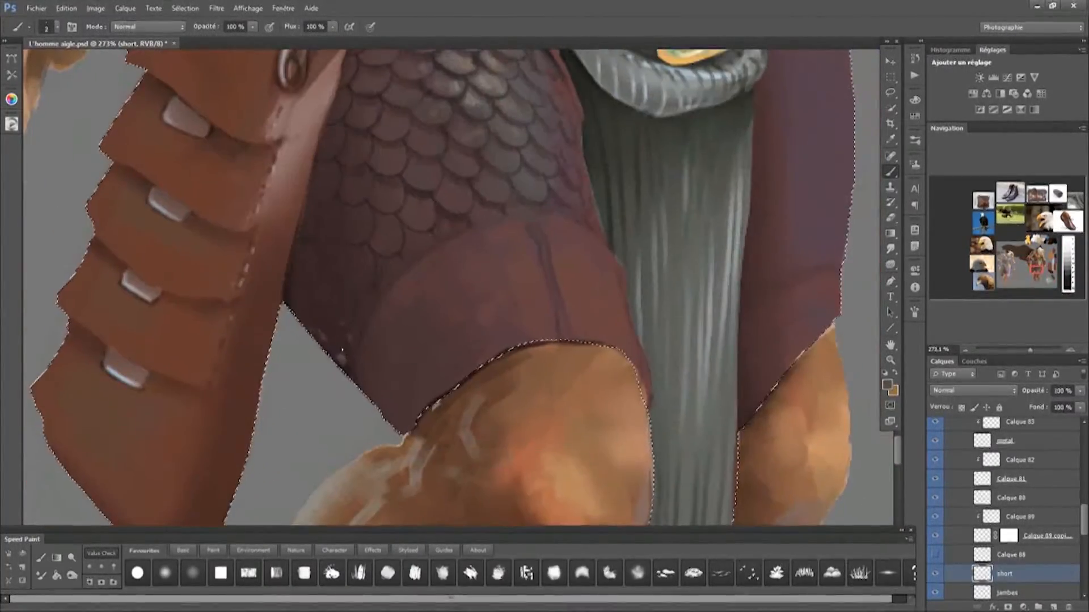
scroll(421, 284, "down", 1)
left_click_drag(293, 309, 259, 504)
Try the 201 px texture brush with a pale pinkish grey in Lumière vive mode on the scales, and undo the stroke
scroll(374, 284, "down", 9)
right_click(374, 365)
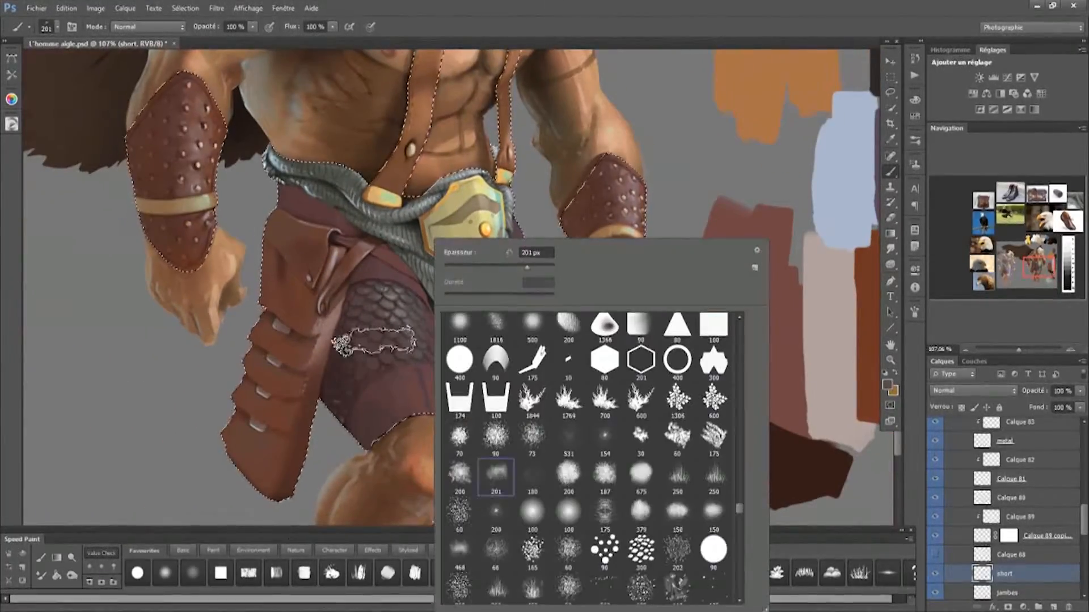
key("Return")
left_click(887, 385)
left_click(182, 165)
left_click(446, 126)
left_click(149, 26)
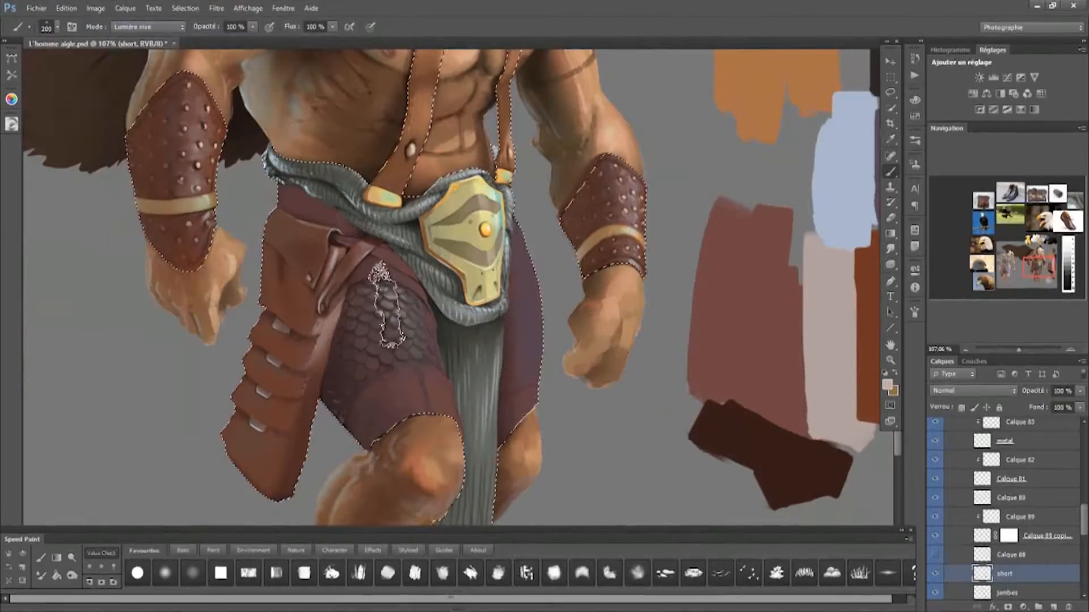
key("ctrl+z")
Switch to another textured brush preset, choose a pale blue and paint a bright sheen on the upper scales
right_click(333, 318)
double_click(612, 391)
left_click(887, 385)
left_click_drag(333, 275, 332, 236)
left_click(445, 126)
left_click(888, 385)
left_click(333, 202)
left_click(446, 126)
key("bracketright")
left_click(400, 311)
left_click_drag(311, 426, 255, 426)
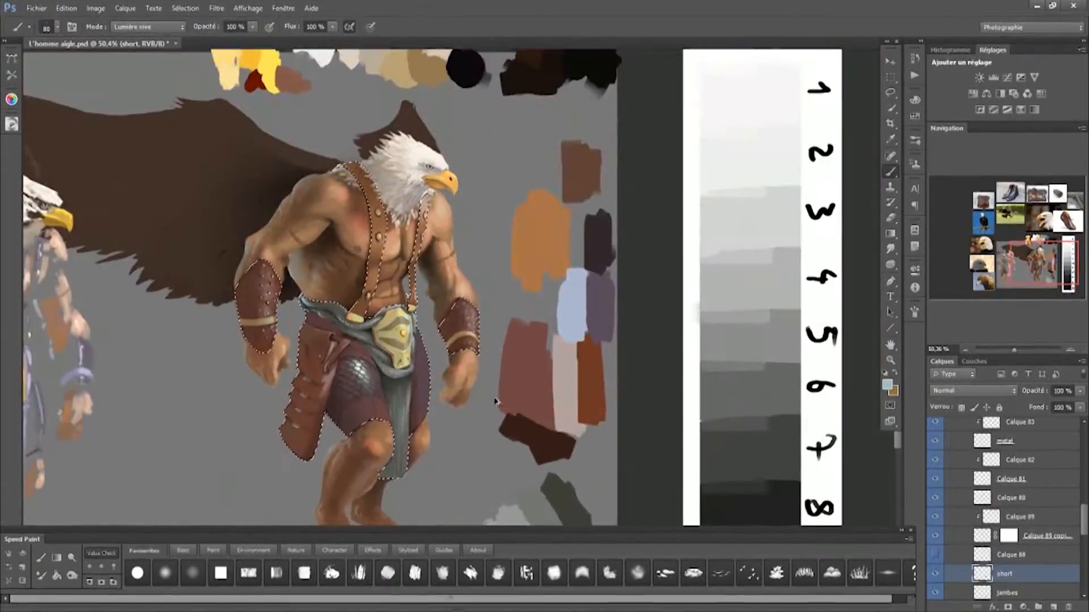
Enlarge the brush and add bluish reflections to the thigh scales and the far leg of the shorts
left_click_drag(346, 375, 386, 374)
mouse_move(359, 440)
left_mouse_down()
mouse_move(363, 452)
mouse_move(379, 396)
mouse_move(406, 486)
mouse_move(367, 404)
left_mouse_up()
key("bracketright")
left_click_drag(389, 306, 448, 308)
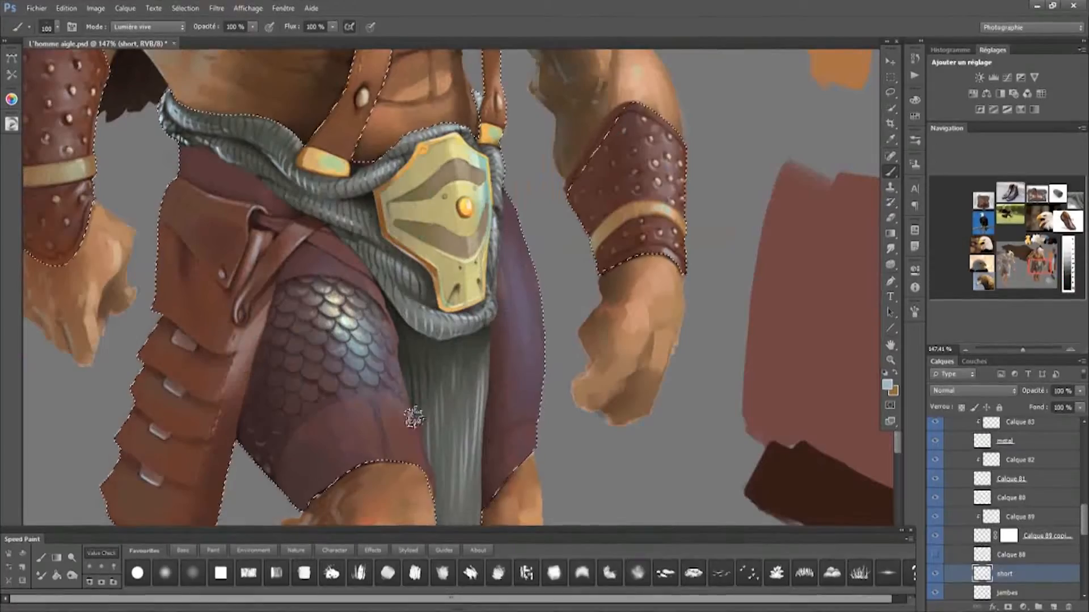
mouse_move(406, 415)
left_mouse_down()
mouse_move(317, 415)
mouse_move(385, 415)
left_mouse_up()
Toggle the visibility of the short layer to compare the painting, and set the brush mode to Produit
left_click(935, 573)
left_click(935, 574)
mouse_move(1079, 391)
left_mouse_down()
mouse_move(1047, 406)
mouse_move(1080, 406)
left_mouse_up()
left_click_drag(377, 275, 406, 276)
left_click(148, 27)
left_click(123, 111)
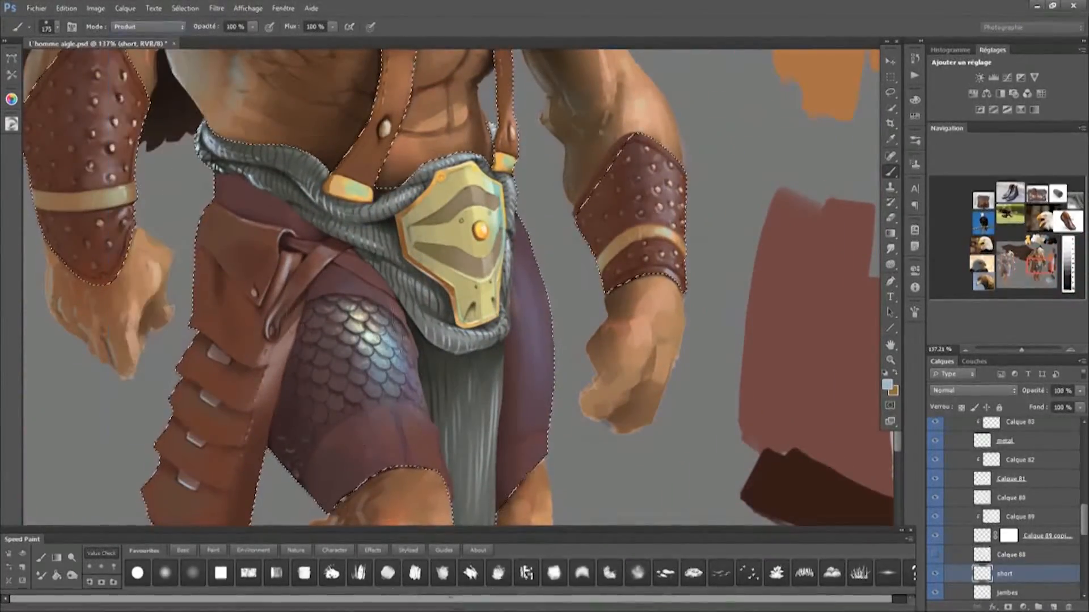
Draw the dark edge and seam of a cuff below the scales on the near leg, using a small brush in Produit mode
key("bracketright")
key("bracketright")
key("bracketright")
left_click_drag(436, 352, 434, 316)
key("bracketleft")
key("bracketleft")
key("bracketleft")
key("bracketleft")
key("bracketleft")
key("bracketleft")
key("bracketleft")
key("bracketleft")
key("bracketleft")
key("bracketleft")
key("bracketleft")
key("bracketleft")
key("bracketleft")
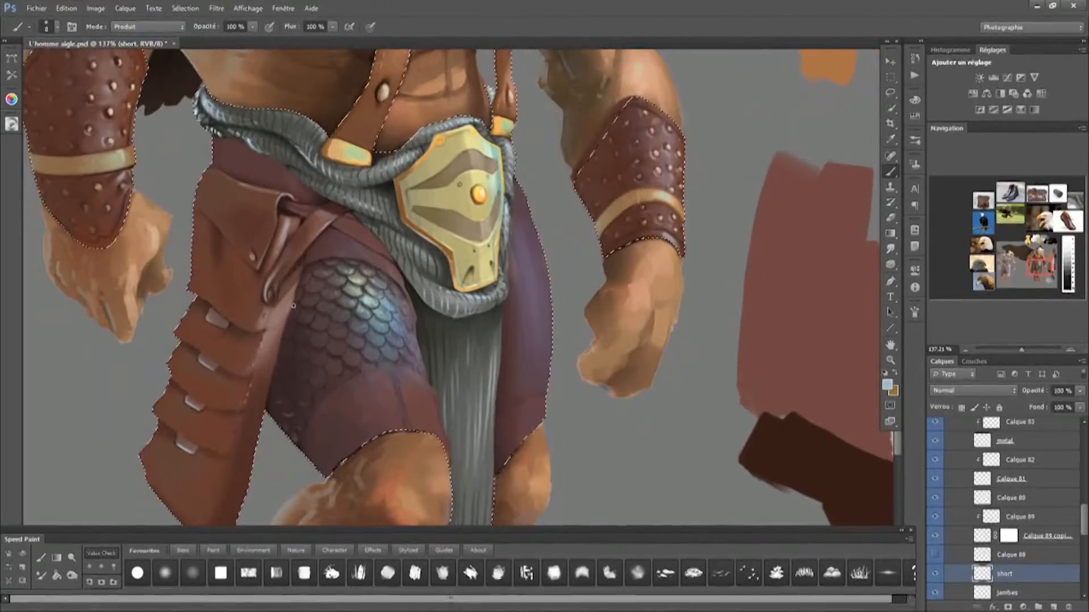
left_click_drag(372, 402, 385, 432)
Return the brush to Normal mode and paint the cuff fabric with colours sampled from the shorts
key("shift+alt+n")
key("bracketleft")
key("bracketleft")
key("bracketleft")
left_click(330, 290, "alt")
left_click(363, 309, "alt")
key("bracketright")
key("bracketright")
left_click_drag(330, 297, 341, 297)
left_click_drag(342, 297, 332, 157)
Choose another brush preset, reduce its size and detail the stitched seam on the near leg's cuff
right_click(259, 240)
double_click(284, 546)
key("bracketleft")
key("bracketleft")
key("bracketleft")
key("bracketleft")
key("bracketleft")
key("bracketleft")
left_click(148, 27)
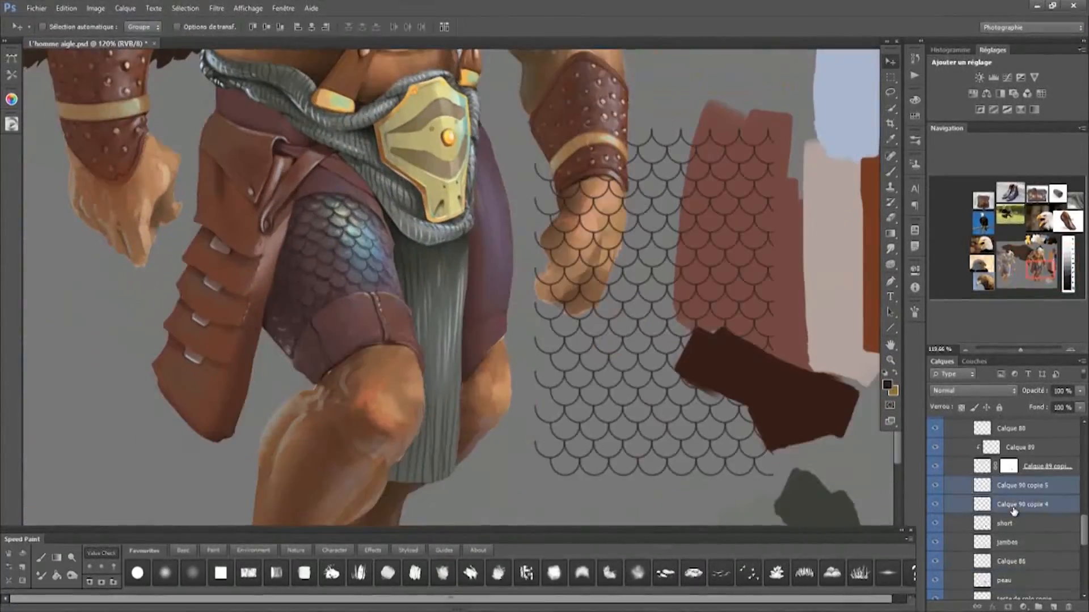
Merge the two selected scale pattern layers and scale the grid down over the far thigh with Free Transform
key("ctrl+e")
left_click_drag(658, 242, 556, 257)
key("ctrl+t")
left_click_drag(673, 144, 554, 135)
left_click_drag(433, 144, 424, 129)
left_click_drag(554, 135, 528, 113)
left_click_drag(674, 491, 571, 315)
left_click_drag(435, 491, 453, 361)
Warp the scale grid to follow the curved contour of the far thigh and apply the transformation
right_click(525, 287)
left_click(559, 389)
left_click_drag(571, 316, 520, 281)
left_click_drag(529, 114, 486, 121)
left_click_drag(531, 190, 512, 196)
left_click_drag(544, 233, 517, 229)
left_click_drag(537, 334, 522, 327)
left_click_drag(446, 363, 488, 345)
left_click_drag(425, 129, 420, 153)
key("Return")
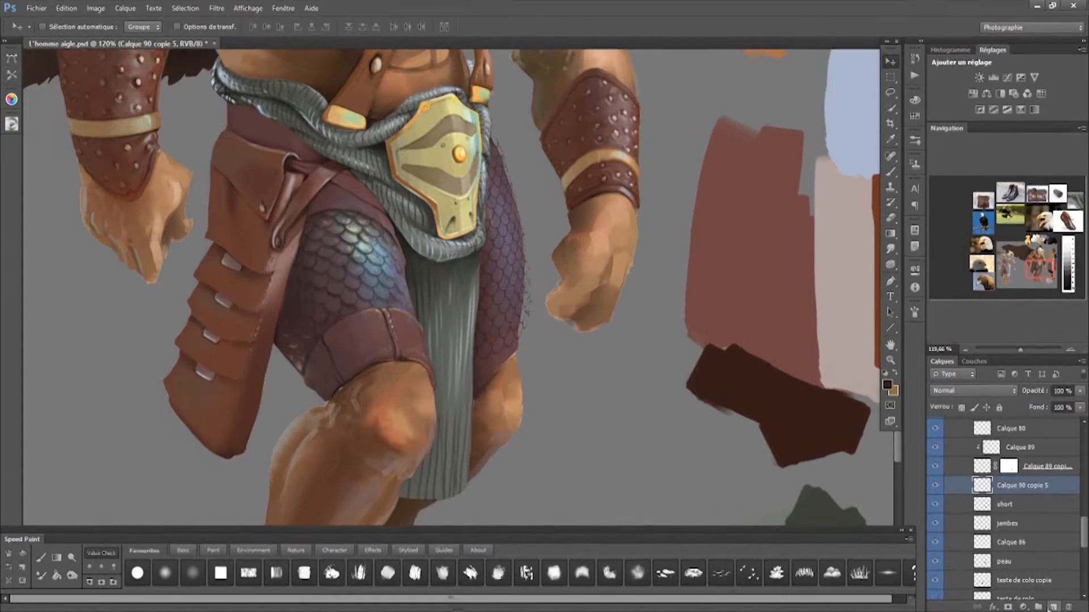
Add a layer mask to the far leg's scale layer and choose the square 90 px brush preset
key("b")
right_click(366, 379)
left_click_drag(674, 560, 679, 484)
double_click(571, 413)
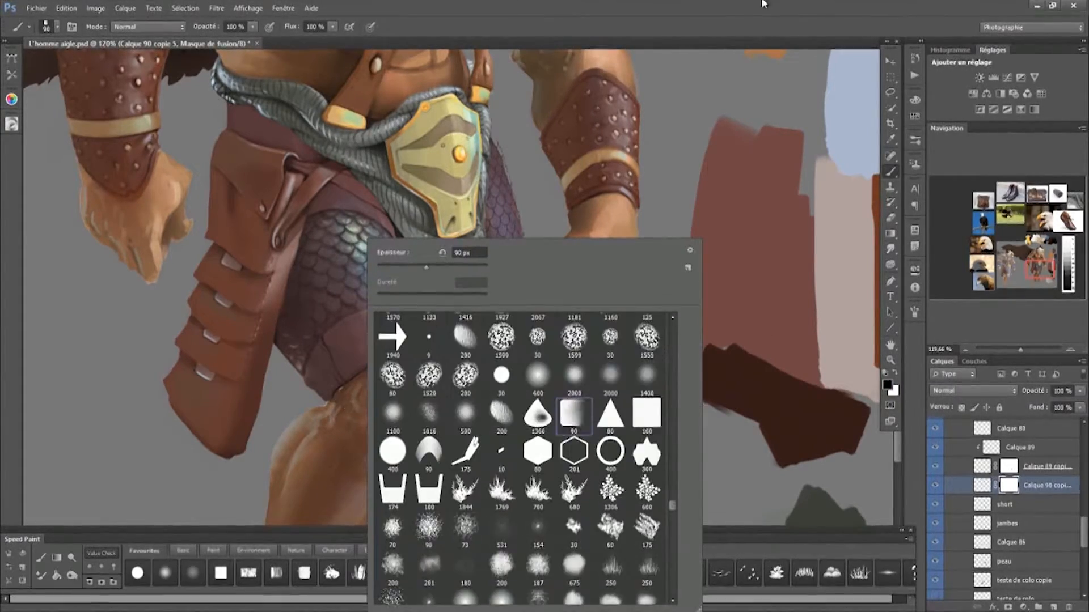
Mask out the scales that spill past the far leg's outer edge, near the belt and over the cuff area
scroll(535, 369, "up", 2)
scroll(525, 240, "up", 4)
left_click_drag(532, 312, 519, 420)
key("bracketright")
key("bracketright")
key("bracketright")
key("bracketright")
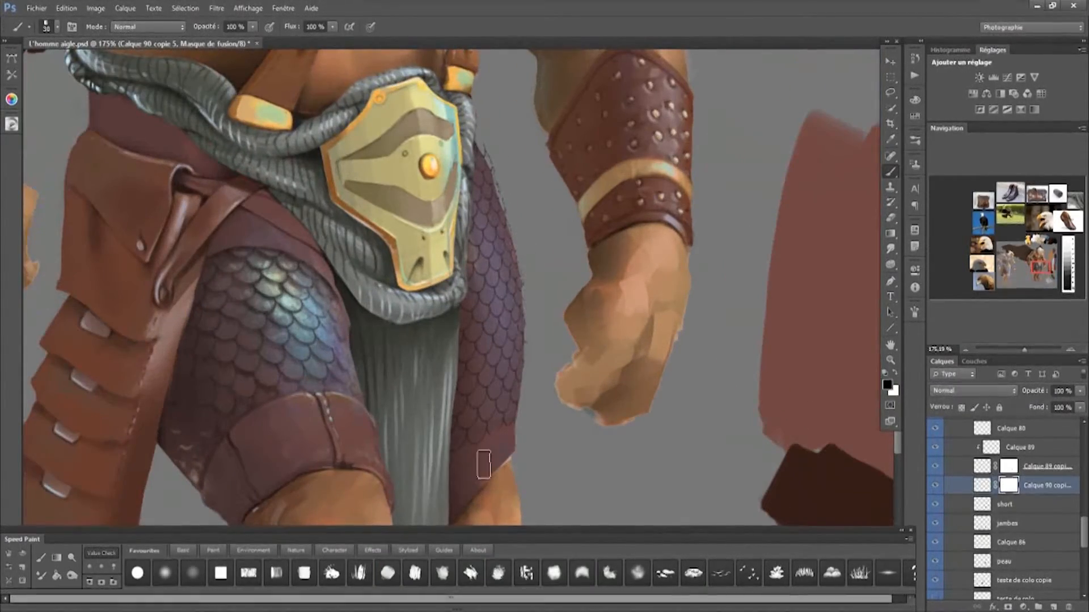
left_click_drag(485, 164, 493, 238)
mouse_move(492, 219)
left_mouse_down()
mouse_move(499, 250)
mouse_move(482, 152)
left_mouse_up()
key("bracketleft")
key("bracketleft")
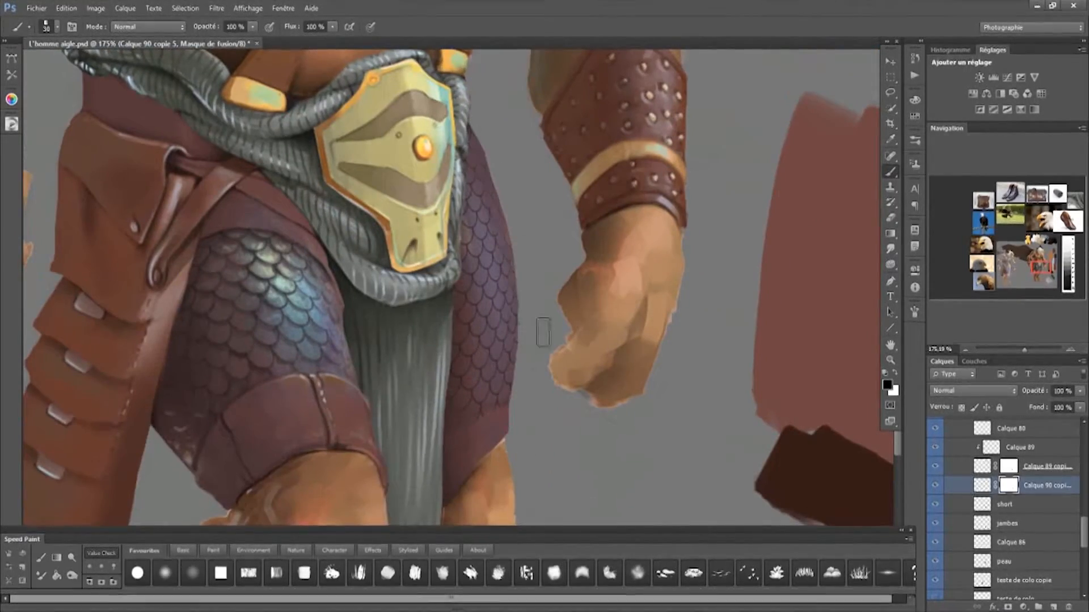
scroll(531, 286, "down", 5)
scroll(543, 273, "up", 3)
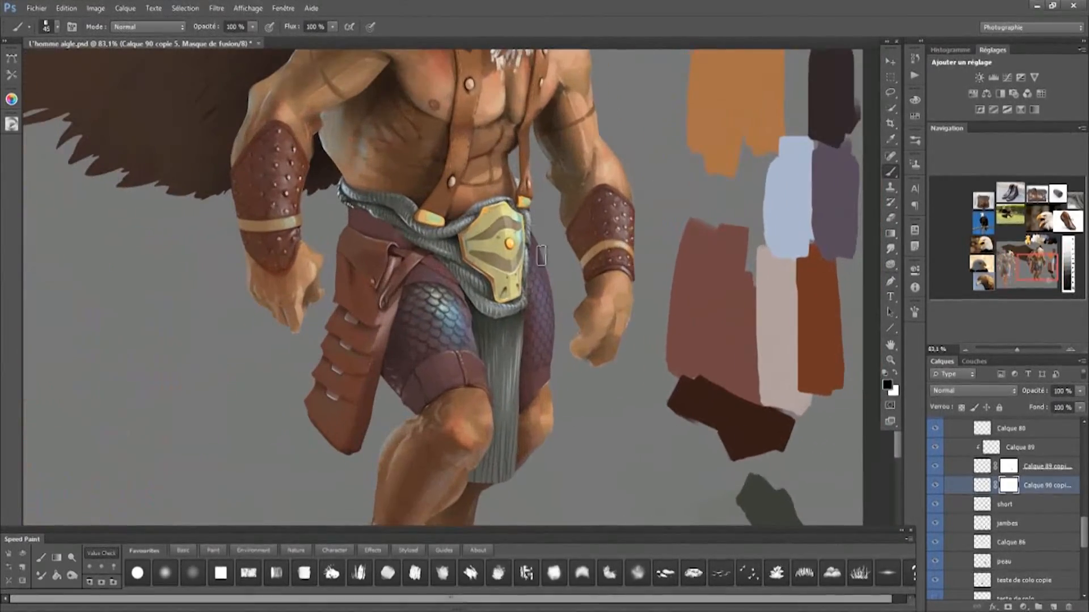
Adjust the scale layer's position and shape with Free Transform so it fits the far leg
key("ctrl+t")
left_click_drag(550, 241, 556, 234)
scroll(534, 332, "up", 4)
left_click_drag(458, 426, 451, 435)
left_click_drag(453, 188, 402, 191)
key("Return")
key("b")
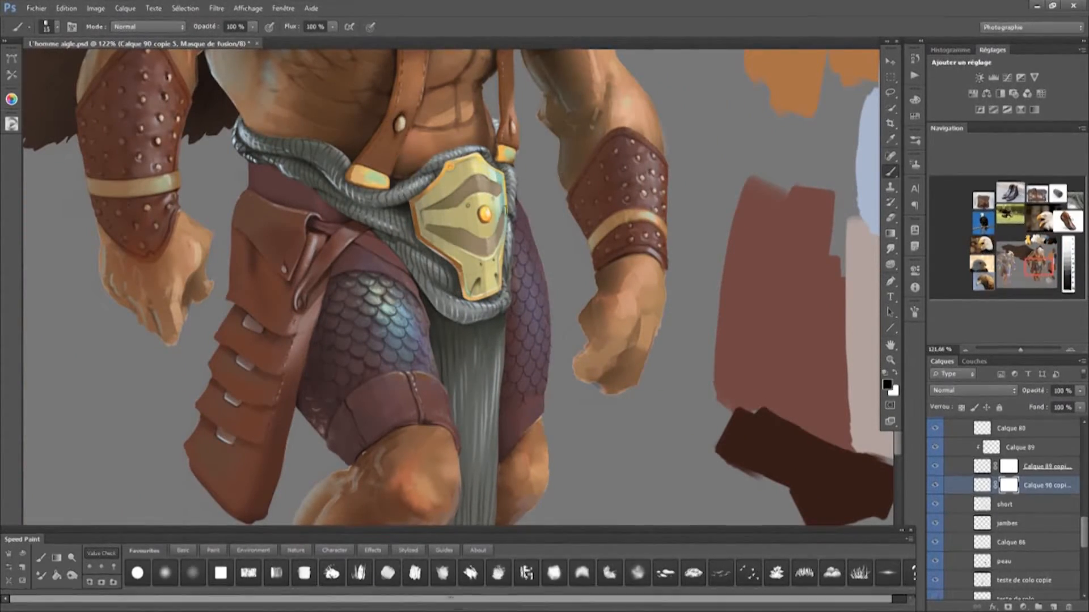
Refine the mask around the far leg's scales and set the scale layer's opacity to 83 %
left_click(504, 436, "ctrl")
left_click_drag(612, 404, 590, 400)
left_click(1008, 485)
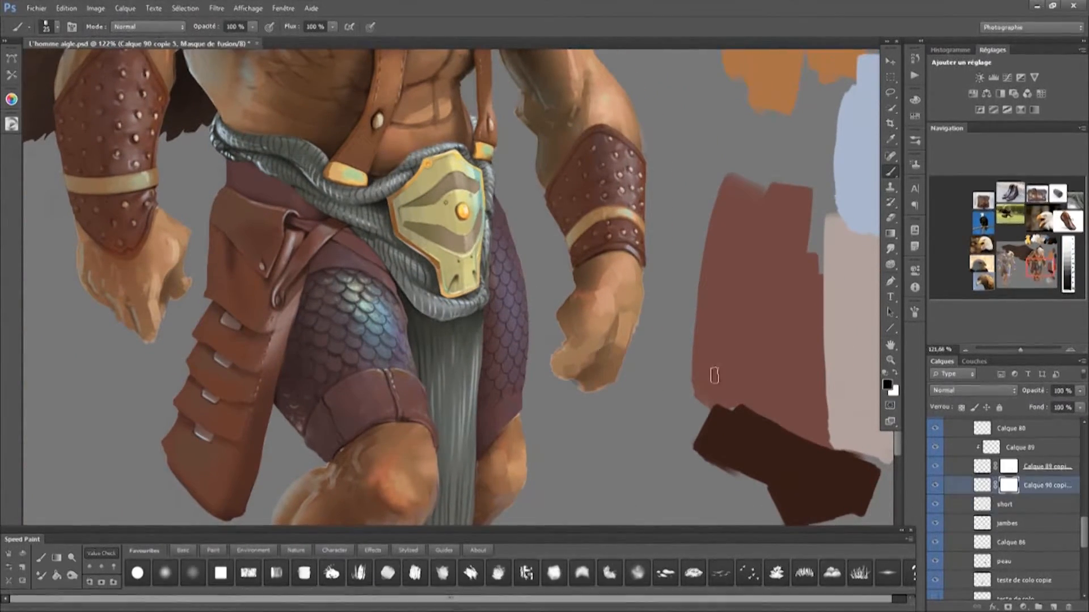
key("bracketright")
left_click(493, 359, "ctrl")
key("bracketleft")
key("bracketleft")
scroll(479, 299, "up", 3)
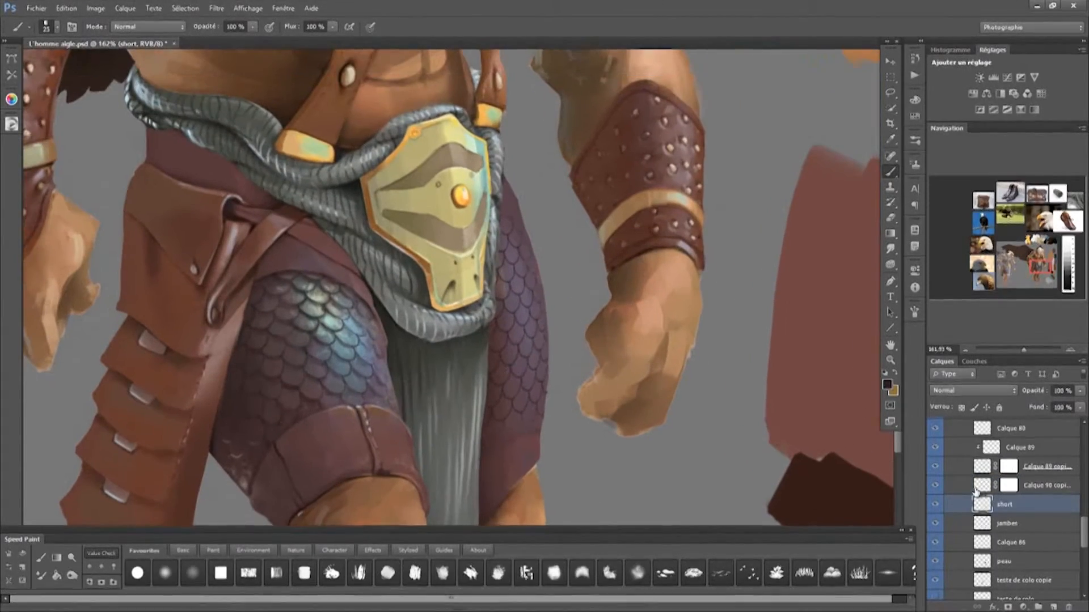
left_click_drag(382, 411, 387, 411)
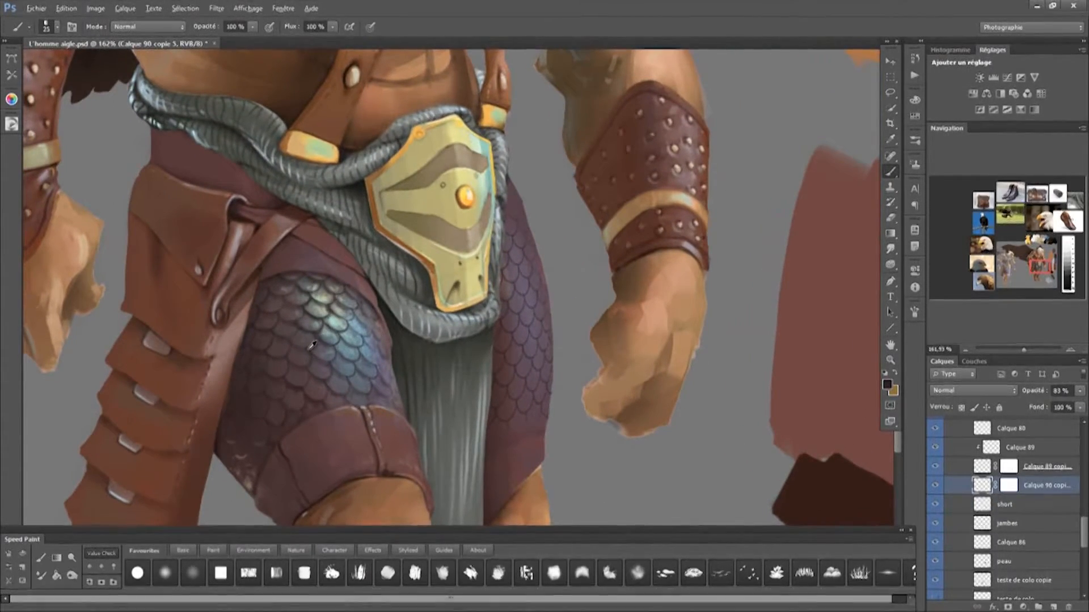
On the short layer, paint small scale tips along the far leg's outer edge to break up its smooth outline
scroll(523, 298, "up", 3)
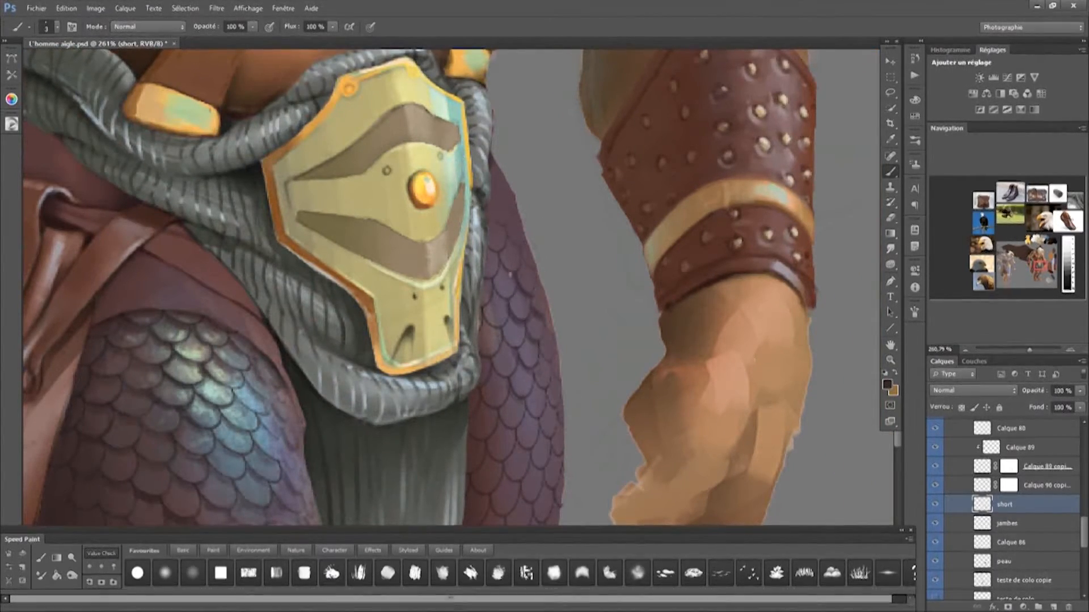
left_click_drag(527, 384, 545, 320)
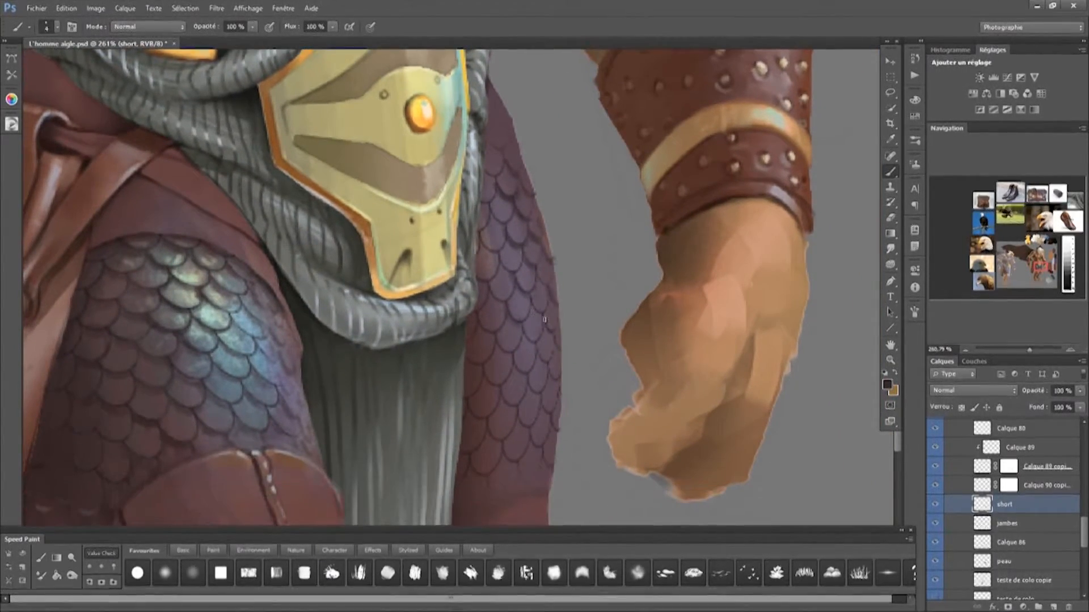
scroll(544, 295, "up", 5)
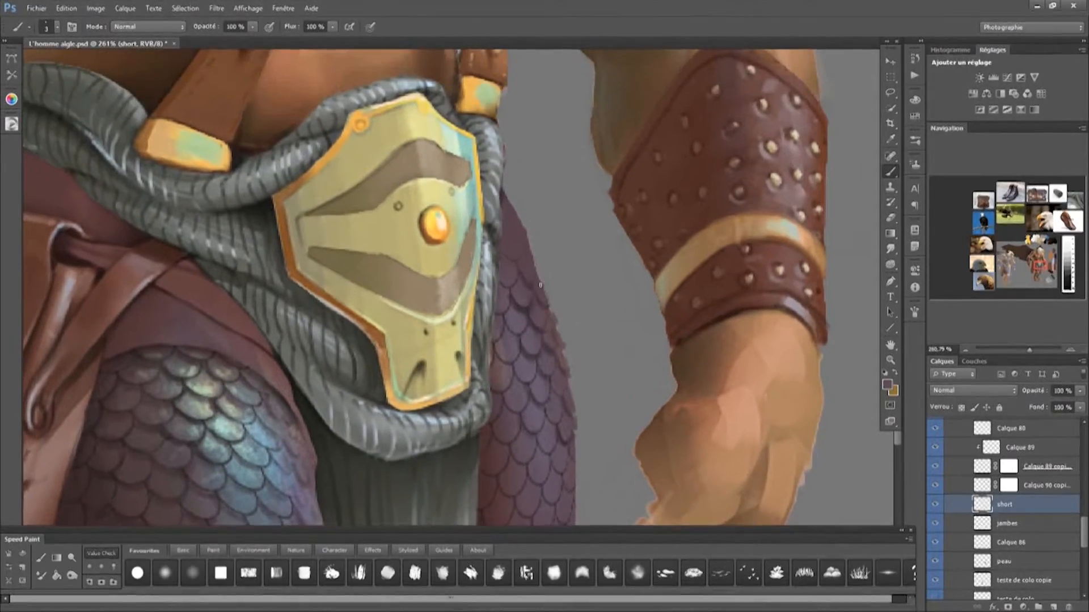
scroll(502, 245, "down", 8)
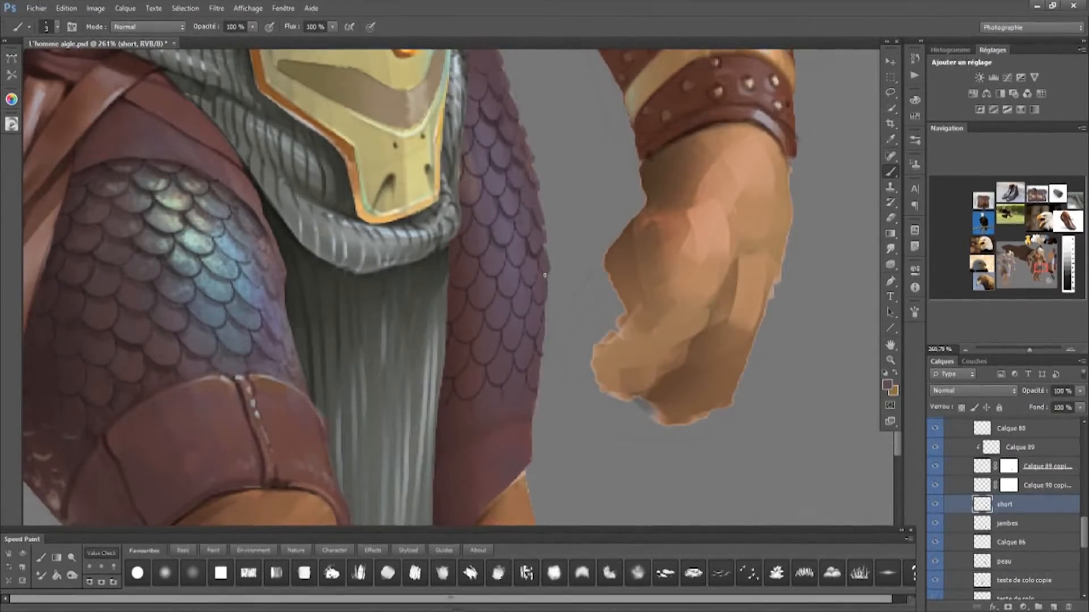
left_click_drag(539, 376, 538, 337)
scroll(537, 337, "down", 7)
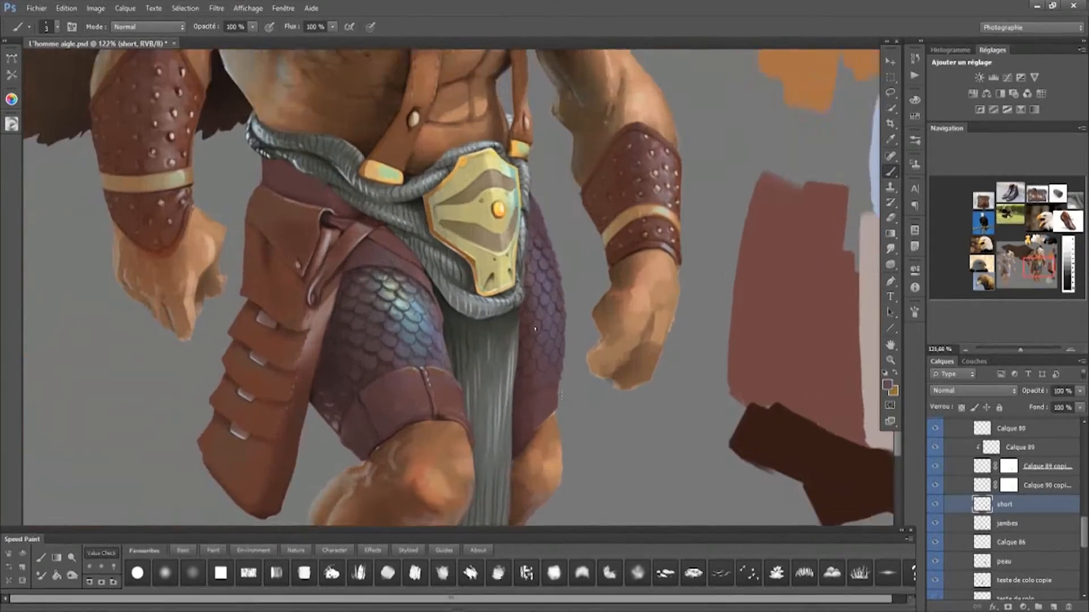
Paint dark purple shadows beneath the individual scales on the upper and middle part of the far leg
scroll(539, 267, "up", 6)
key("]")
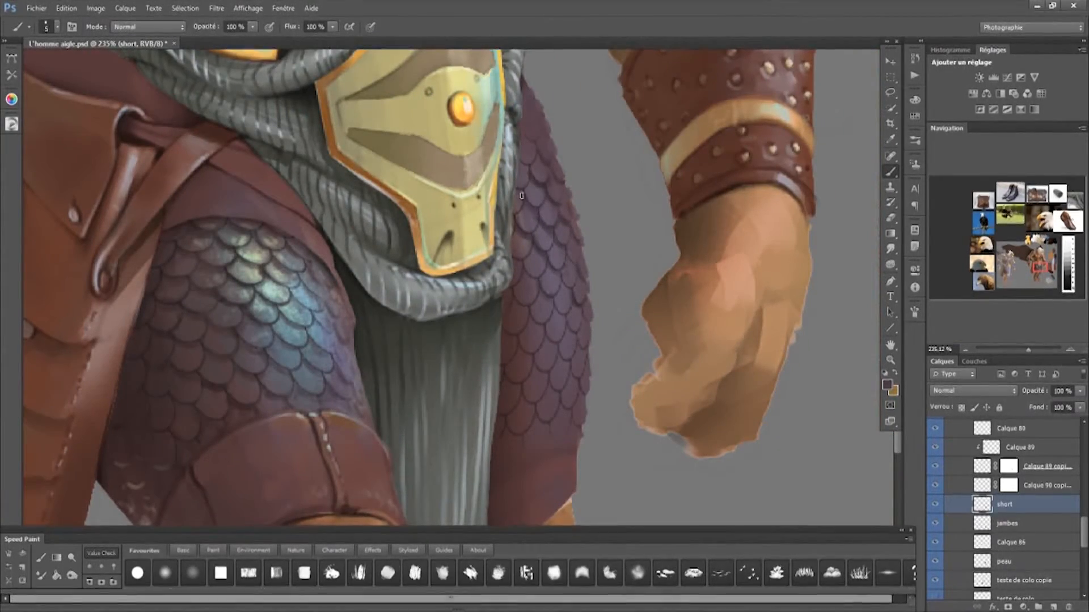
scroll(521, 195, "up", 3)
scroll(498, 250, "down", 4)
key("]")
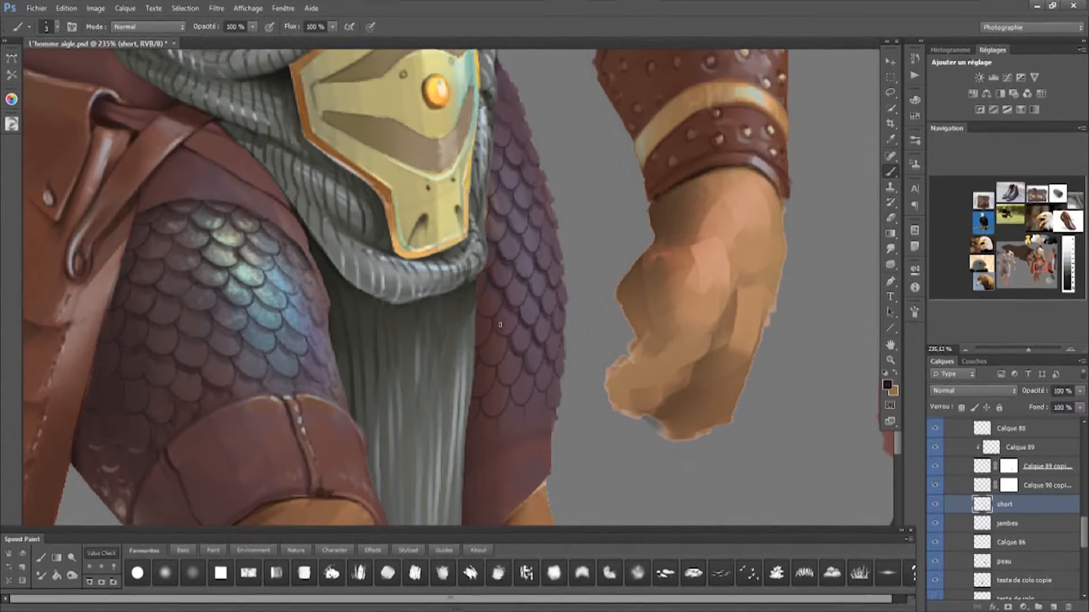
Reduce the brush size and deepen the dark gaps between the lower scales of the far leg
key("bracketleft")
mouse_move(503, 384)
left_mouse_down()
mouse_move(509, 316)
mouse_move(516, 358)
left_mouse_up()
key("bracketleft")
left_click_drag(517, 308, 525, 387)
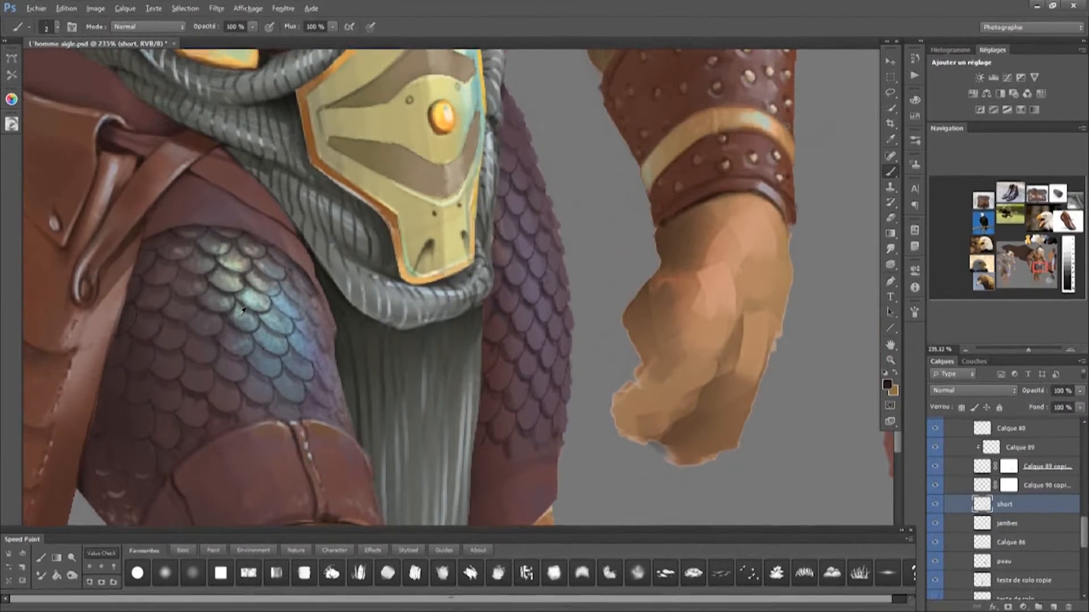
Add fine pale grey-blue highlights to the far leg's scales with a very small brush
key("bracketleft")
left_click_drag(524, 249, 528, 294)
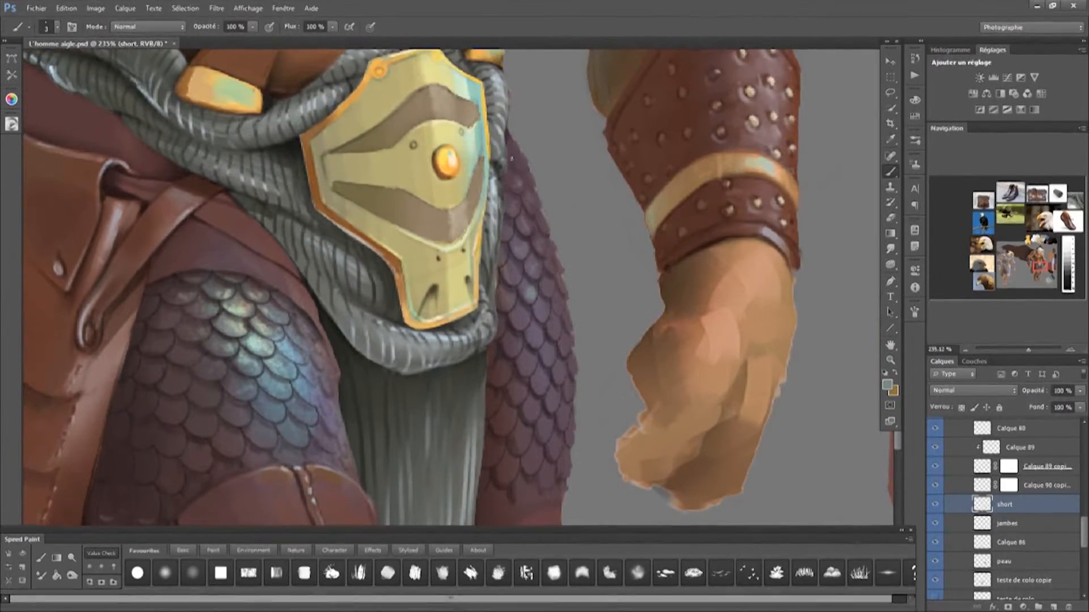
left_click_drag(548, 232, 506, 335)
left_click_drag(479, 419, 473, 318)
key("bracketright")
key("bracketright")
left_click_drag(484, 362, 476, 369)
key("bracketleft")
left_click_drag(462, 468, 461, 373)
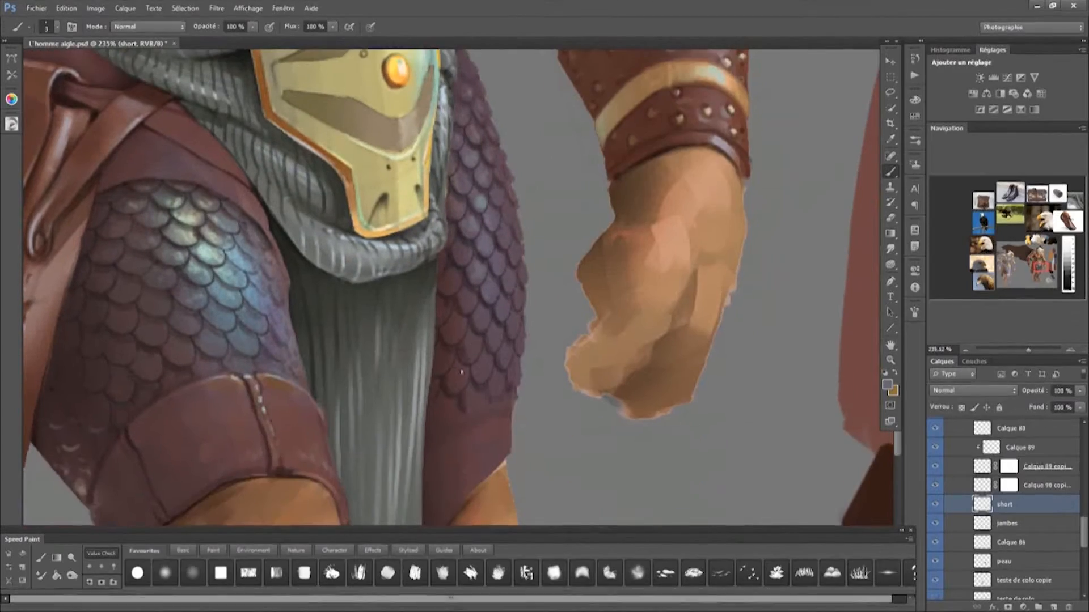
Shade the lower inner part of the far leg with a larger dark reddish brush and soften it with the Smudge tool
key("bracketright")
key("bracketright")
key("bracketright")
key("bracketright")
key("bracketright")
left_click_drag(453, 335, 476, 403)
key("bracketright")
key("bracketright")
key("bracketright")
key("bracketright")
key("bracketright")
key("bracketright")
key("bracketright")
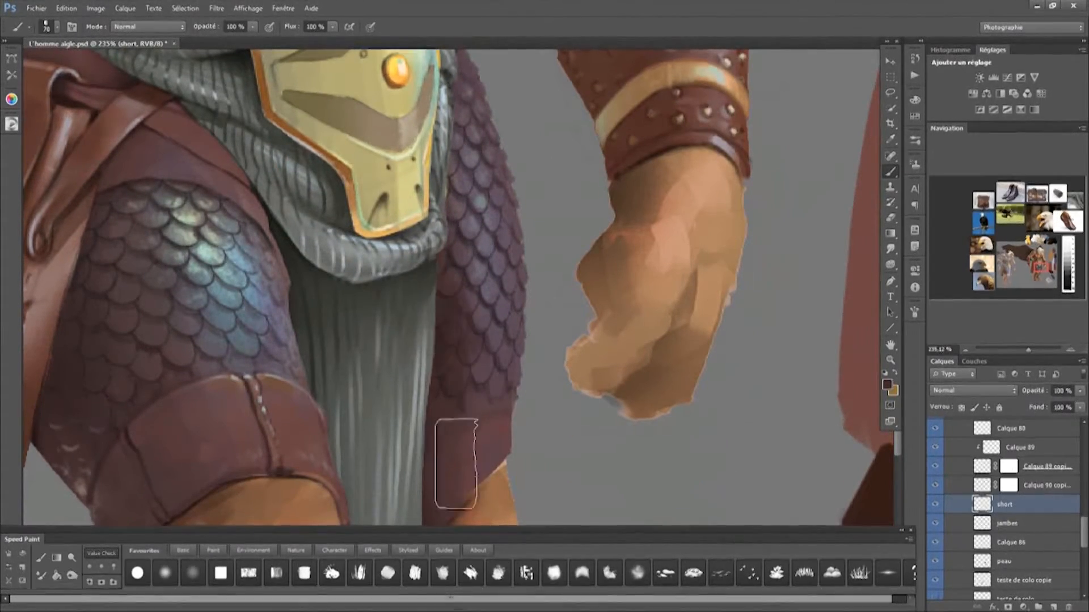
left_click_drag(457, 464, 475, 392)
left_click(889, 249)
scroll(480, 239, "down", 4)
left_click_drag(511, 332, 578, 338)
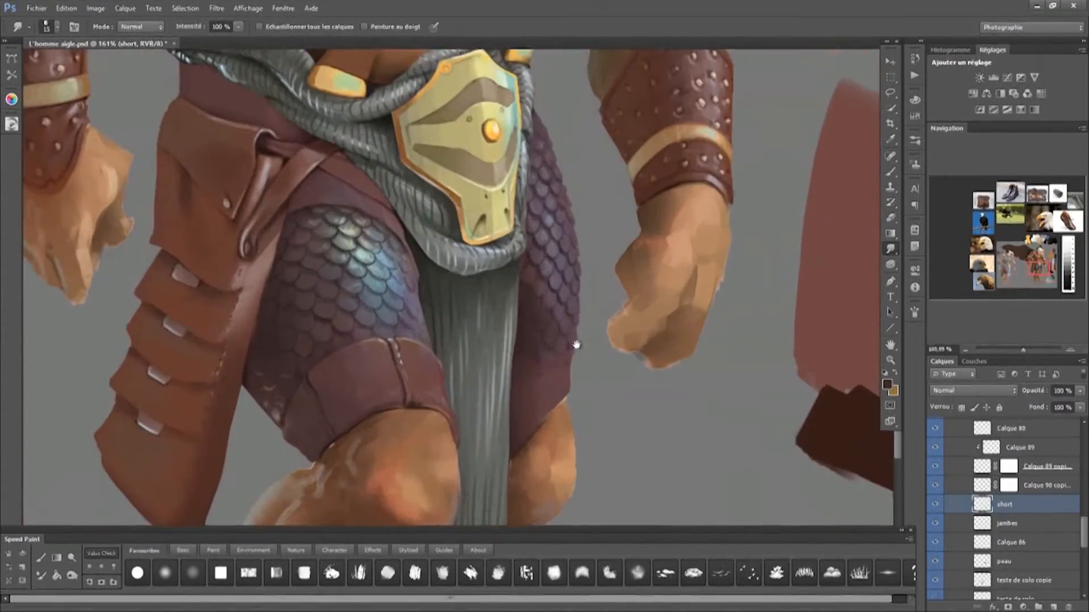
Paint the upper edge of a cuff below the far leg's scales using colours sampled from the shorts
key("b")
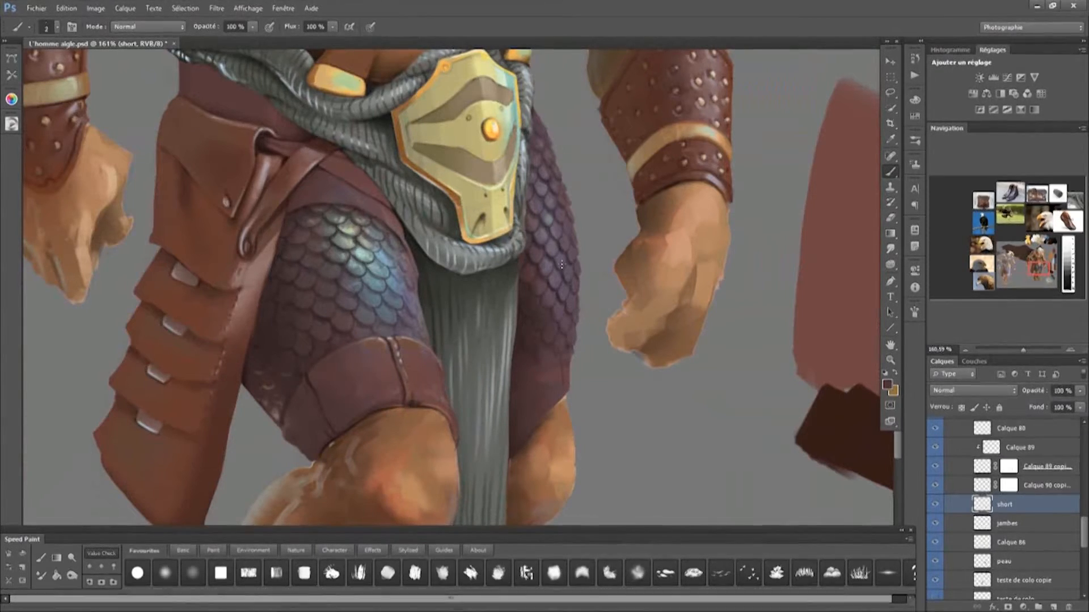
scroll(561, 264, "up", 3)
mouse_move(553, 378)
left_mouse_down()
mouse_move(578, 379)
mouse_move(575, 425)
left_mouse_up()
key("bracketright")
left_click_drag(326, 443, 344, 367)
left_click(344, 367, "alt")
key("bracketleft")
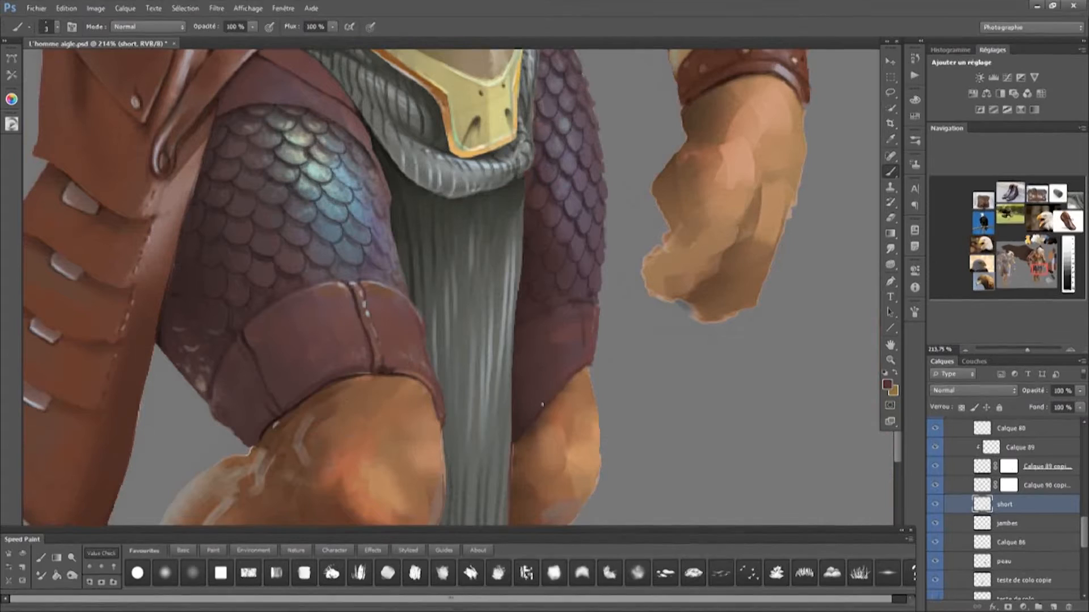
Shade the far leg's cuff and paint a side panel along its outer edge
left_click_drag(584, 314, 572, 392)
left_click(569, 429, "alt")
key("bracketright")
key("bracketleft")
key("bracketleft")
key("bracketleft")
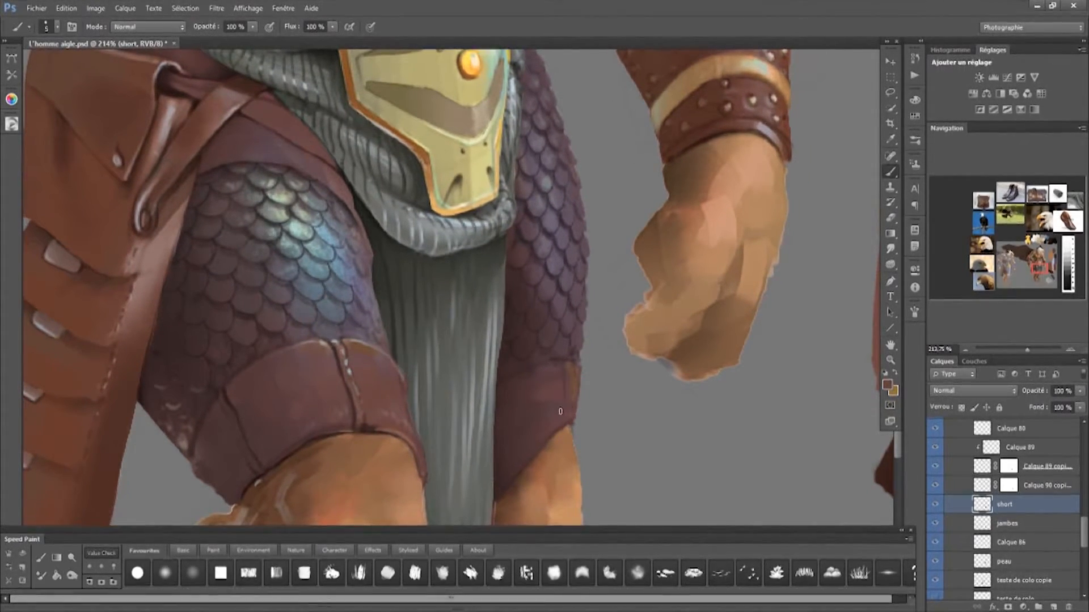
Refine the far cuff's top border and side seam with reddish-brown tones sampled from the near cuff and shorts
left_click(334, 342, "alt")
key("bracketright")
key("bracketright")
left_click_drag(560, 364, 573, 364)
left_click(511, 470, "alt")
mouse_move(550, 415)
left_mouse_down()
mouse_move(471, 415)
mouse_move(641, 421)
left_mouse_up()
key("bracketleft")
Sample a pale blue from the near thigh's sheen and touch up highlights on the far leg's scales and cuff
left_click(292, 218, "alt")
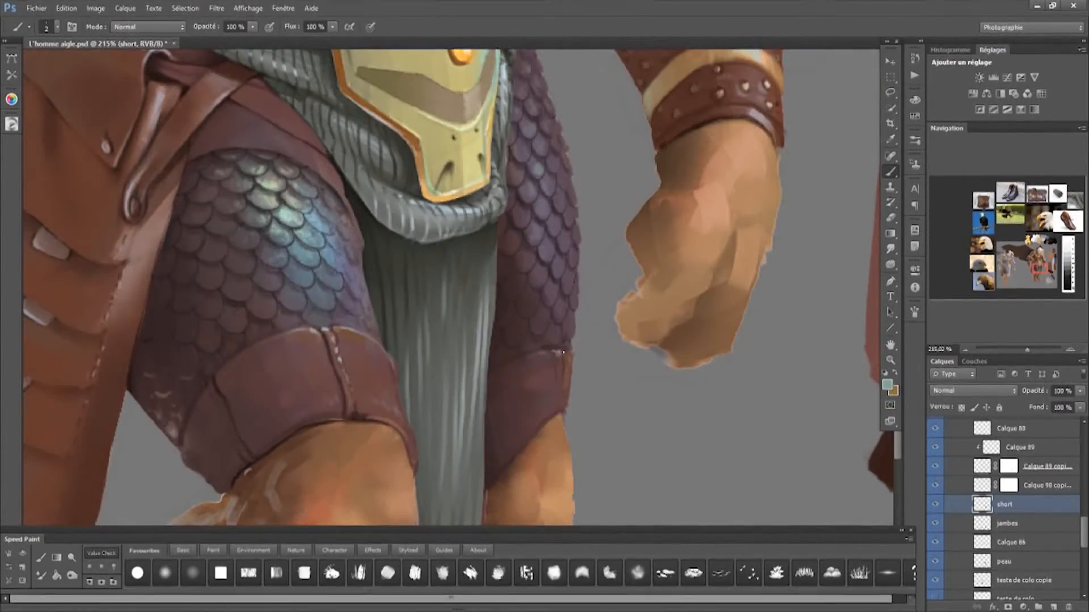
scroll(504, 367, "up", 2)
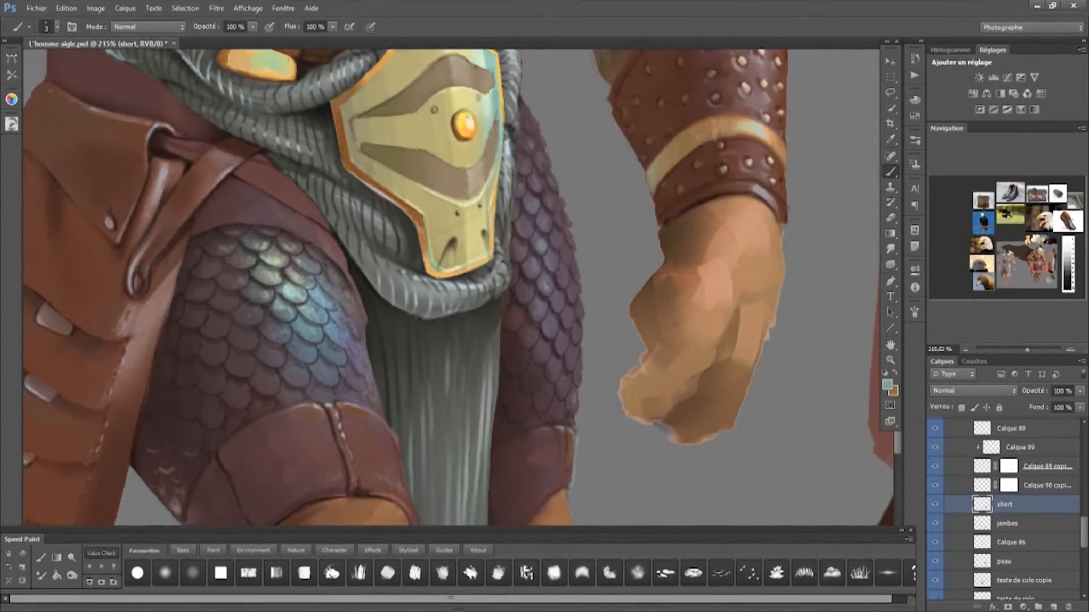
Set the brush mode to Lumière crue, try different brush sizes and build up bluish reflections on the far leg's scales
right_click(541, 266, "alt")
left_click_drag(541, 258, 547, 309)
key("ctrl+z")
left_click(148, 27)
left_click(132, 266)
left_click_drag(533, 198, 542, 334)
key("ctrl+z")
key("period")
right_click(554, 300, "alt")
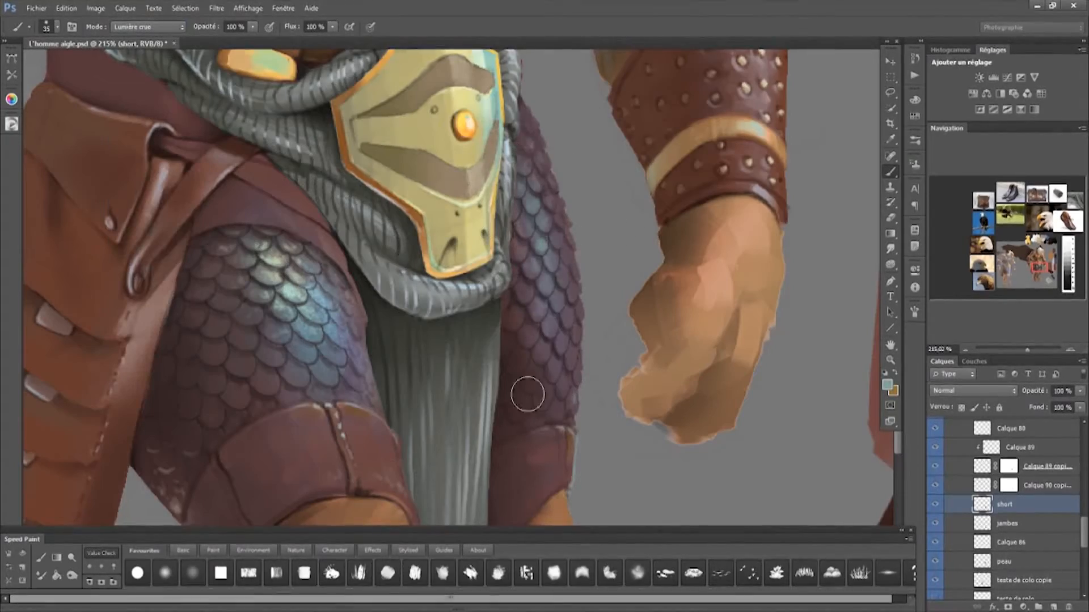
Choose a speckled texture brush preset and test a stroke on the far leg's scales, undoing it
right_click(526, 297)
mouse_move(829, 255)
left_mouse_down()
mouse_move(839, 452)
mouse_move(838, 440)
left_mouse_up()
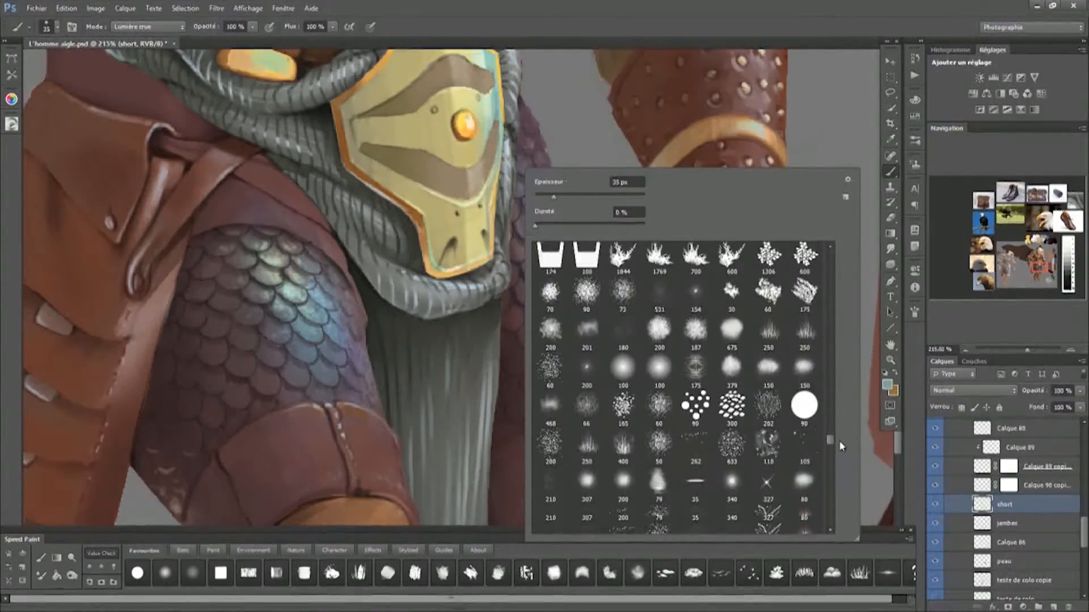
double_click(550, 366)
left_click_drag(533, 210, 542, 329)
key("ctrl+z")
Try building cyan reflections on the far leg's scales with the brush mode set to Lumière vive
left_click(147, 27)
left_click(139, 266)
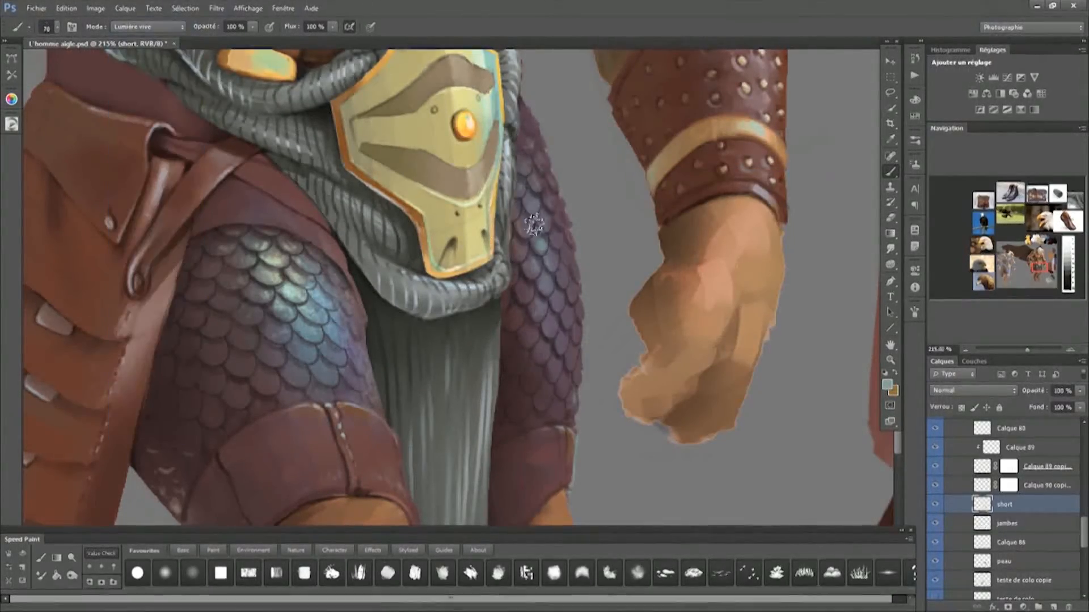
left_click_drag(536, 225, 531, 284)
left_click(886, 385)
left_click(332, 233)
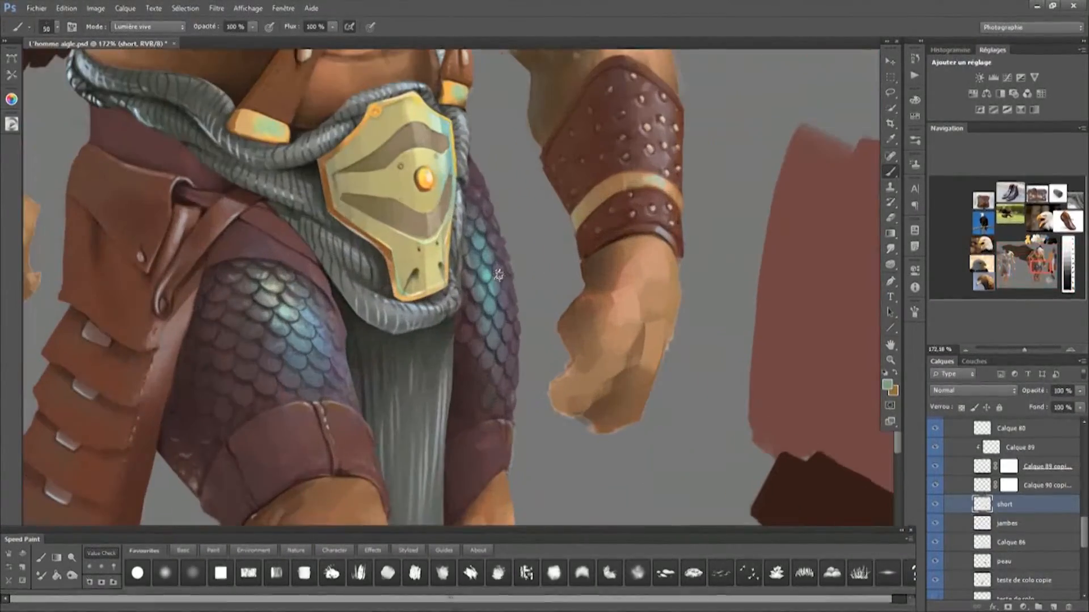
key("ctrl+z")
Set the brush mode to Normal, sample a muted tone from the far leg and tone down its scales with a larger brush
left_click(147, 27)
left_click(131, 38)
left_click(470, 207, "alt")
key("bracketright")
key("bracketright")
key("bracketright")
key("bracketright")
left_click_drag(410, 422, 420, 421)
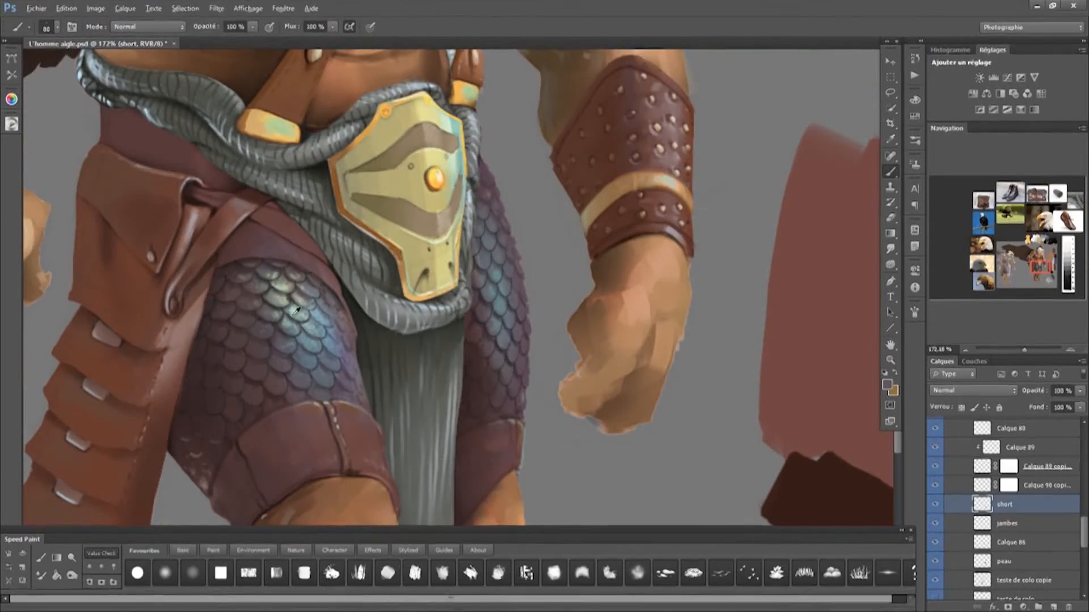
Change the brush's blending mode, sample a highlight colour from the near thigh and apply it to the far leg's scales
left_click(148, 27)
left_click(141, 278)
left_click(290, 291, "alt")
key("bracketleft")
key("bracketright")
key("bracketright")
mouse_move(672, 408)
left_mouse_down()
mouse_move(593, 417)
mouse_move(542, 406)
left_mouse_up()
mouse_move(573, 282)
left_mouse_down()
mouse_move(559, 282)
mouse_move(582, 284)
left_mouse_up()
Try a smaller-brush reflection stroke down the far leg's scales, and undo the last strokes
key("bracketleft")
key("bracketleft")
key("bracketleft")
key("bracketleft")
left_click_drag(533, 309, 538, 356)
key("ctrl+z")
key("ctrl+alt+z")
Pick a pale blue foreground colour and paint a brighter bluish reflection on the far leg's scales
left_click(887, 385)
left_click(332, 208)
key("Return")
left_click_drag(533, 319, 532, 347)
left_click_drag(545, 284, 571, 284)
left_click_drag(413, 417, 364, 373)
Return the brush mode to Normal, enlarge the brush and touch up the far leg's lower scales
key("bracketright")
key("bracketright")
key("bracketright")
key("shift+alt+n")
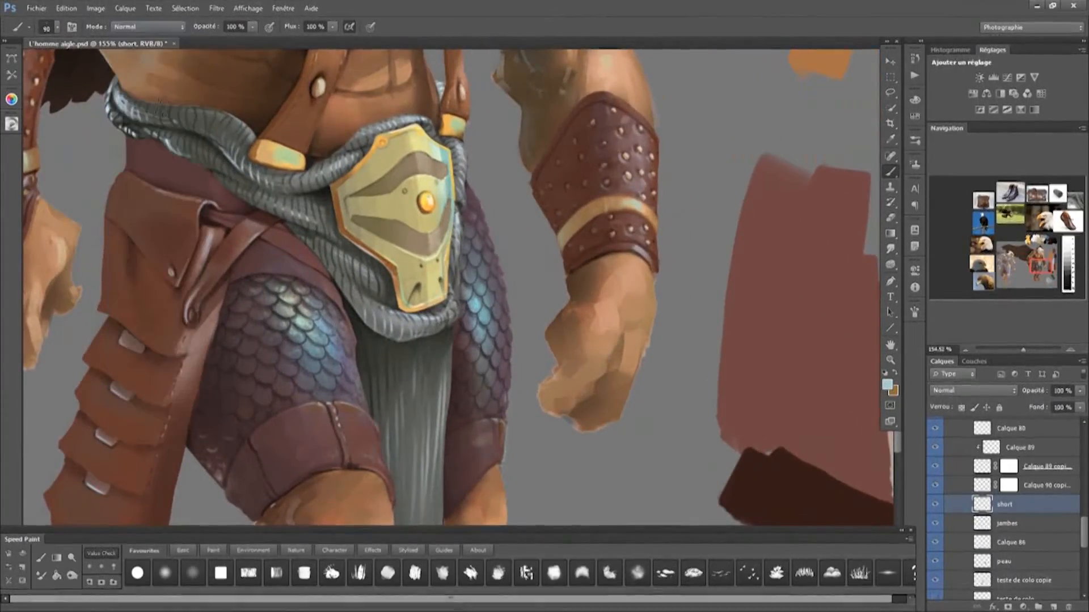
right_click(479, 502)
left_click(661, 13)
left_click_drag(468, 351, 503, 351)
Sample a dark tone and redraw the scale outlines on both legs of the shorts with a very fine brush
left_click(163, 277, "alt")
key("bracketleft")
key("bracketleft")
key("bracketleft")
key("bracketleft")
key("bracketleft")
key("bracketleft")
key("bracketleft")
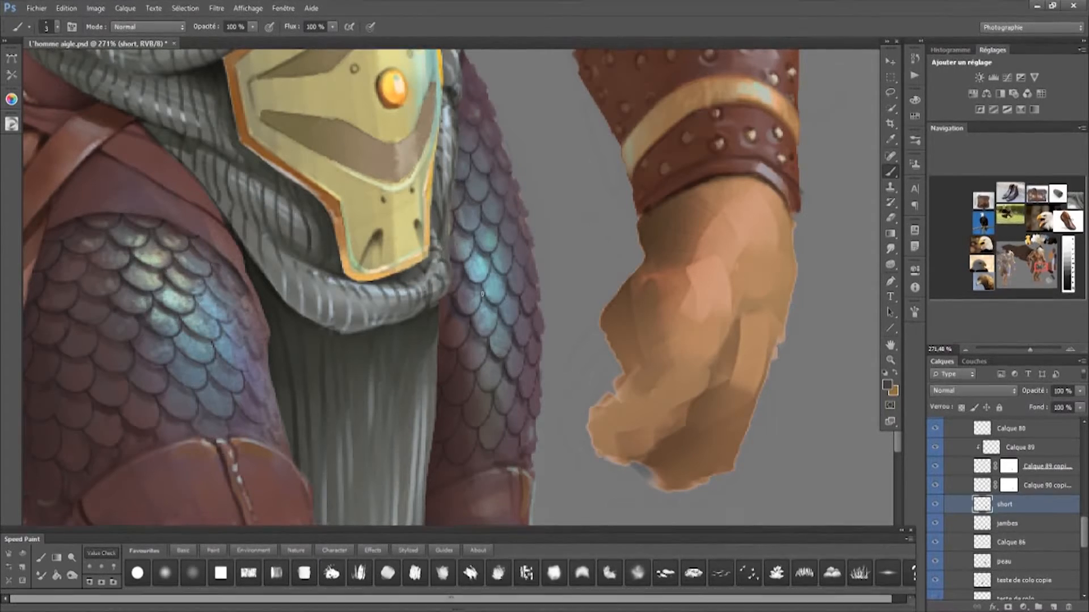
left_click_drag(482, 293, 494, 272)
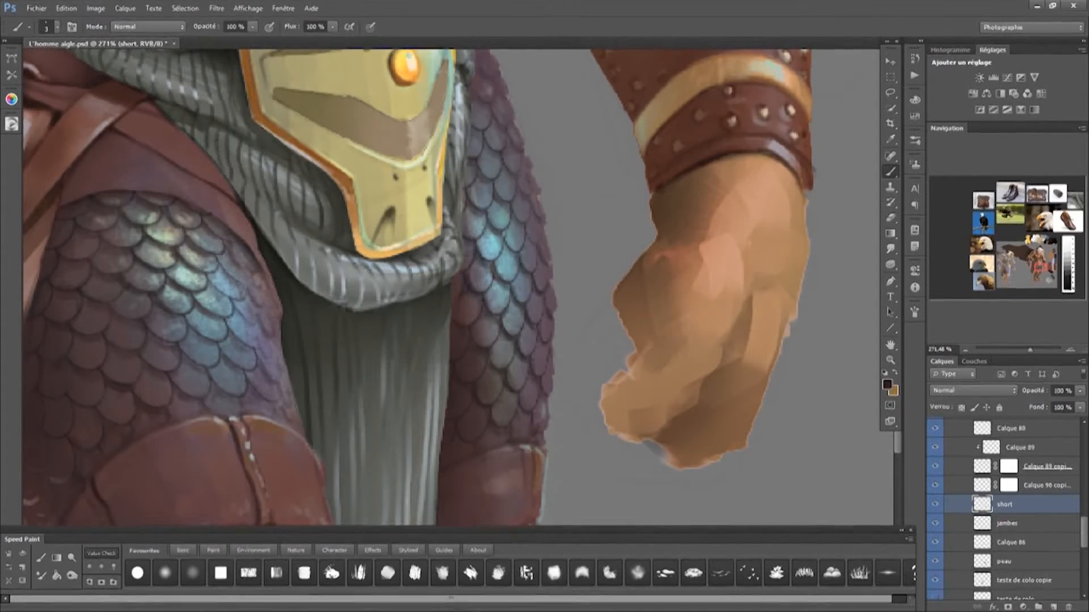
left_click_drag(447, 396, 678, 404)
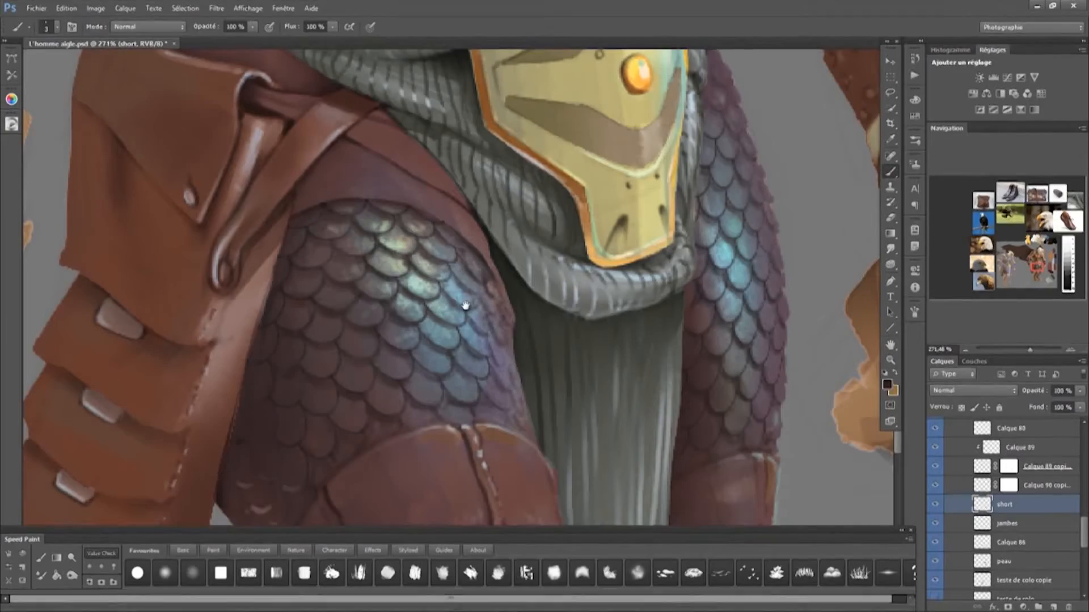
left_click_drag(466, 305, 469, 316)
Apply a filter to the short layer and check the result on the whole figure
scroll(470, 317, "down", 8)
left_click_drag(522, 289, 541, 347)
left_click(216, 8)
mouse_move(223, 243)
left_click(157, 287)
key("Return")
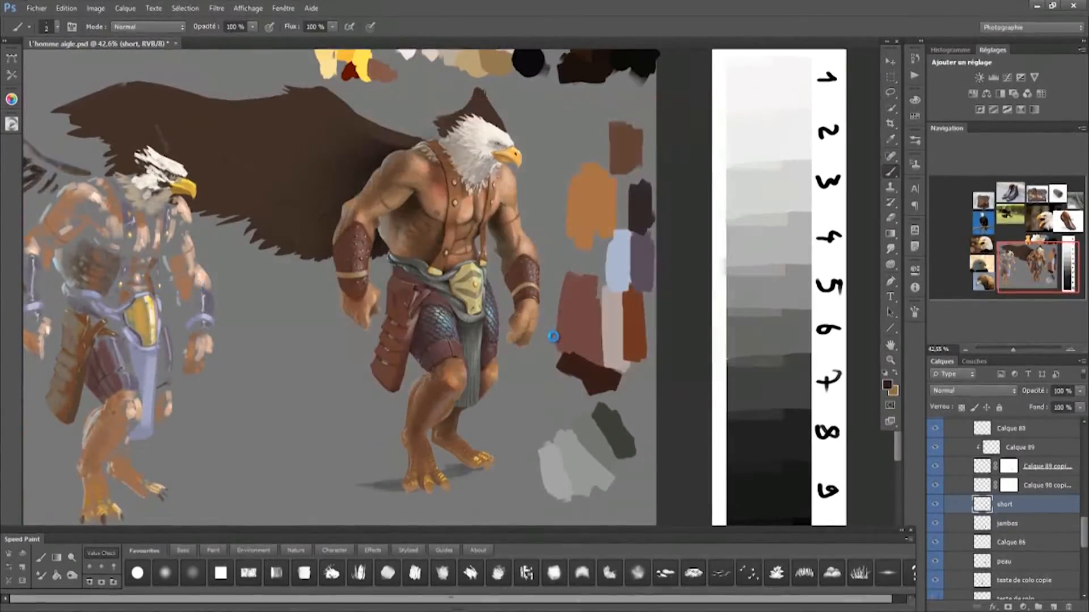
scroll(476, 292, "up", 4)
left_click_drag(573, 344, 523, 396)
scroll(559, 360, "down", 4)
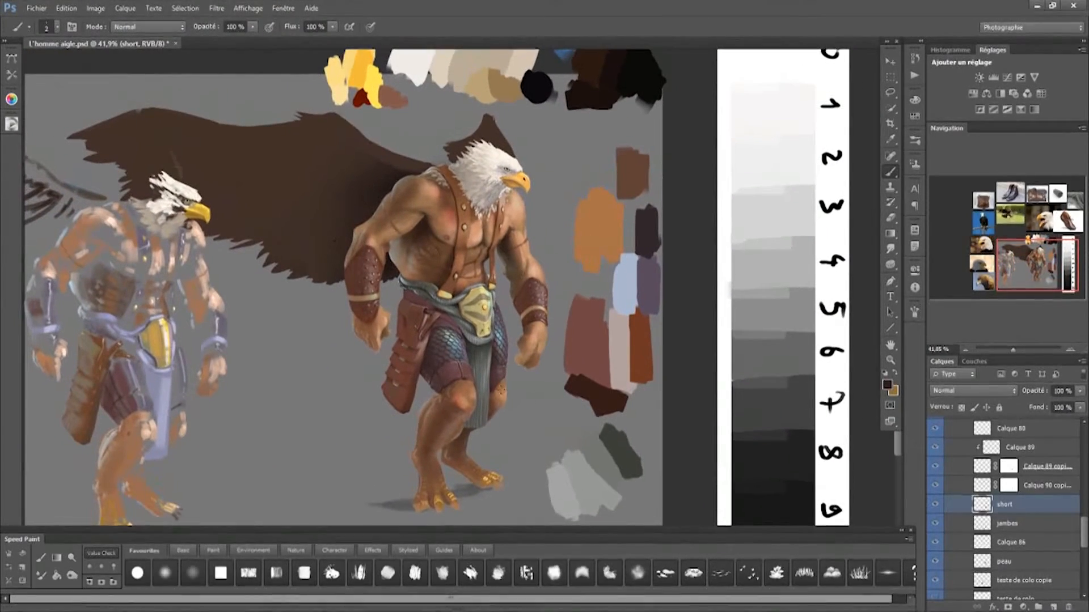
Locate the layer holding the colour swatches beside the figure by toggling layer visibility, and hide those swatches
scroll(1023, 508, "up", 5)
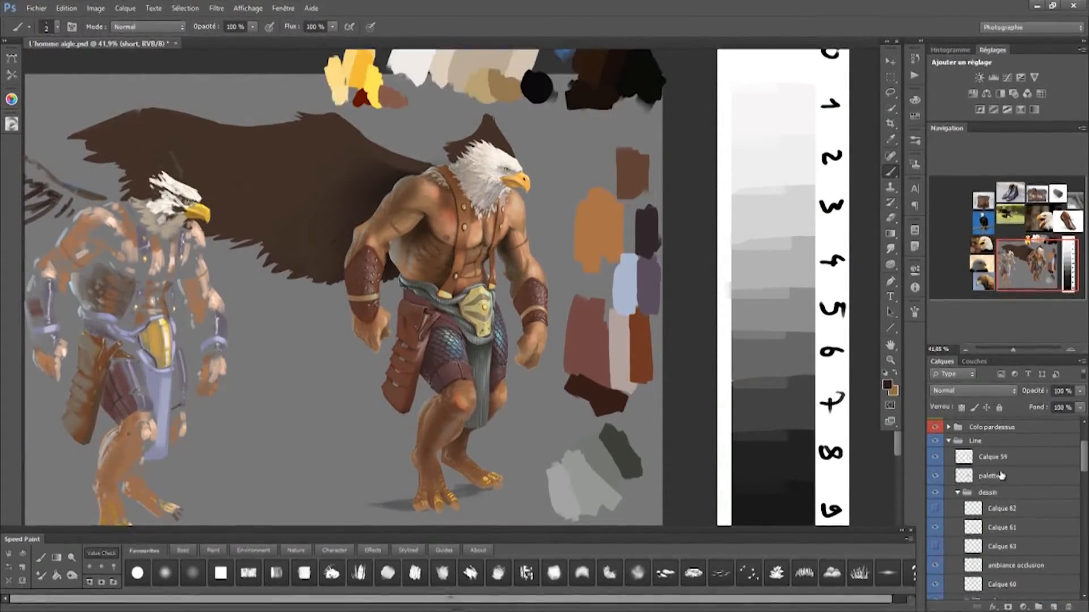
left_click_drag(556, 183, 581, 241)
key("v")
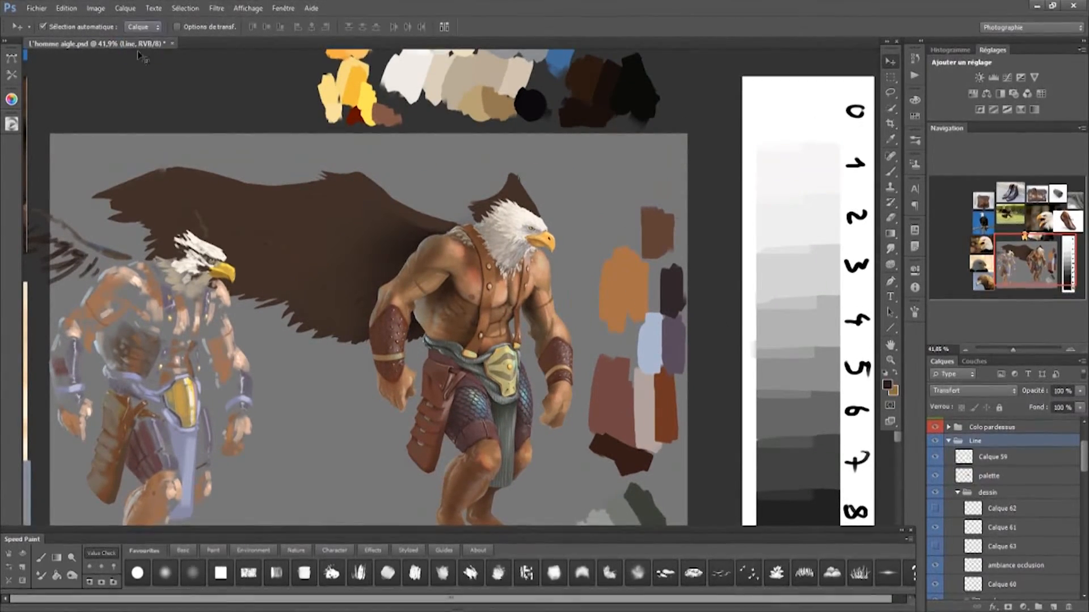
left_click(624, 309)
left_click(935, 520)
left_click(935, 520)
scroll(913, 536, "down", 1)
left_click(935, 521)
left_click(935, 521)
left_click_drag(525, 352, 561, 342)
left_click(935, 521)
scroll(966, 532, "down", 3)
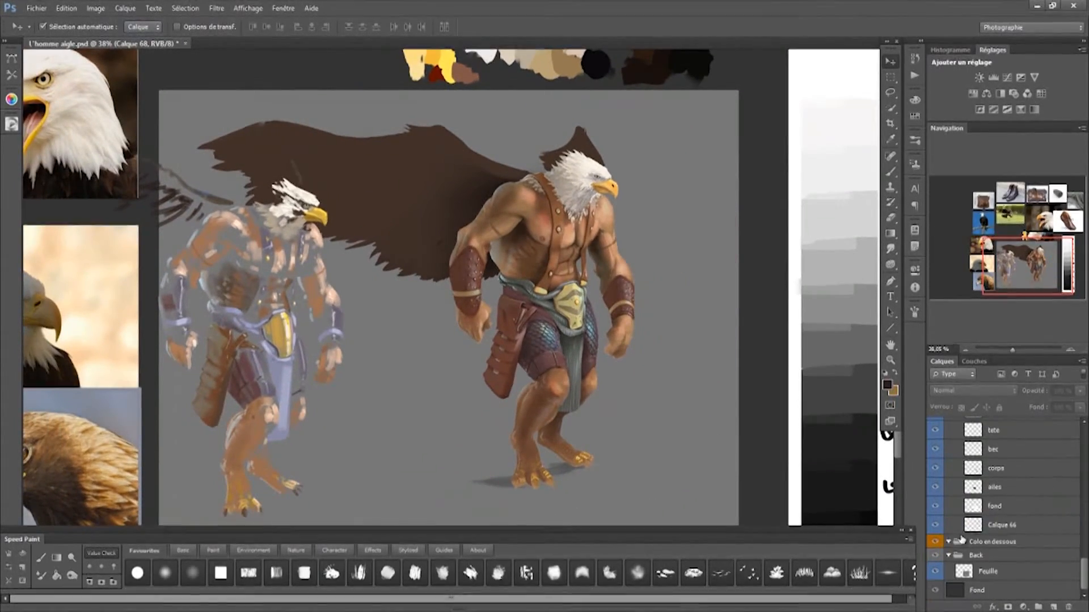
Hide the rough colour-test figure standing beside the finished eagle-headed man
scroll(970, 536, "up", 3)
left_click(935, 512)
scroll(595, 397, "up", 2)
scroll(601, 372, "down", 3)
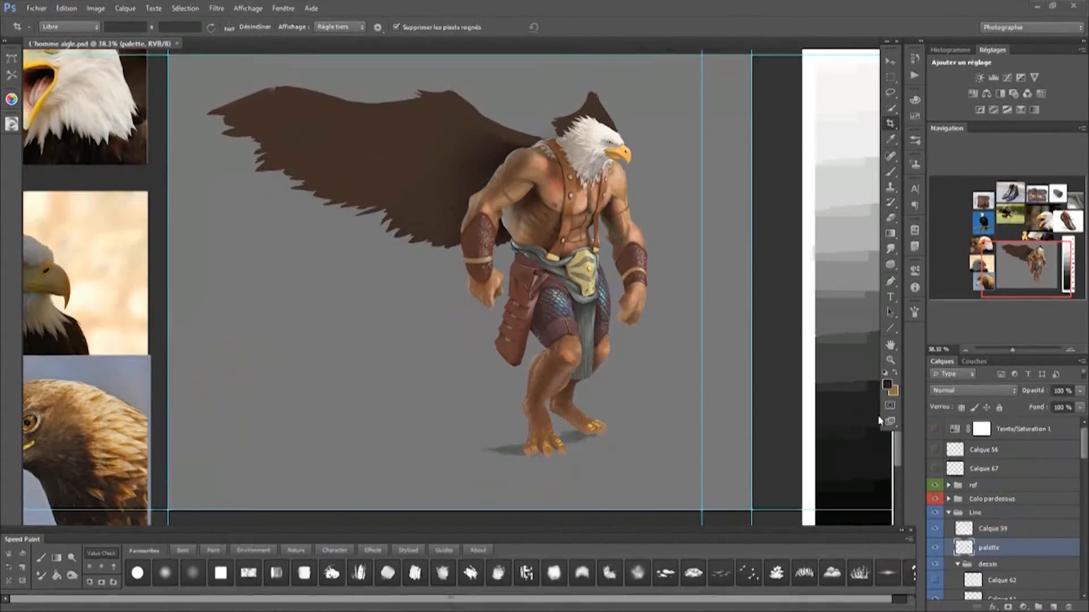
Create a new layer named ailes directly above the teste de colo copie layer
left_click_drag(1082, 451, 1081, 472)
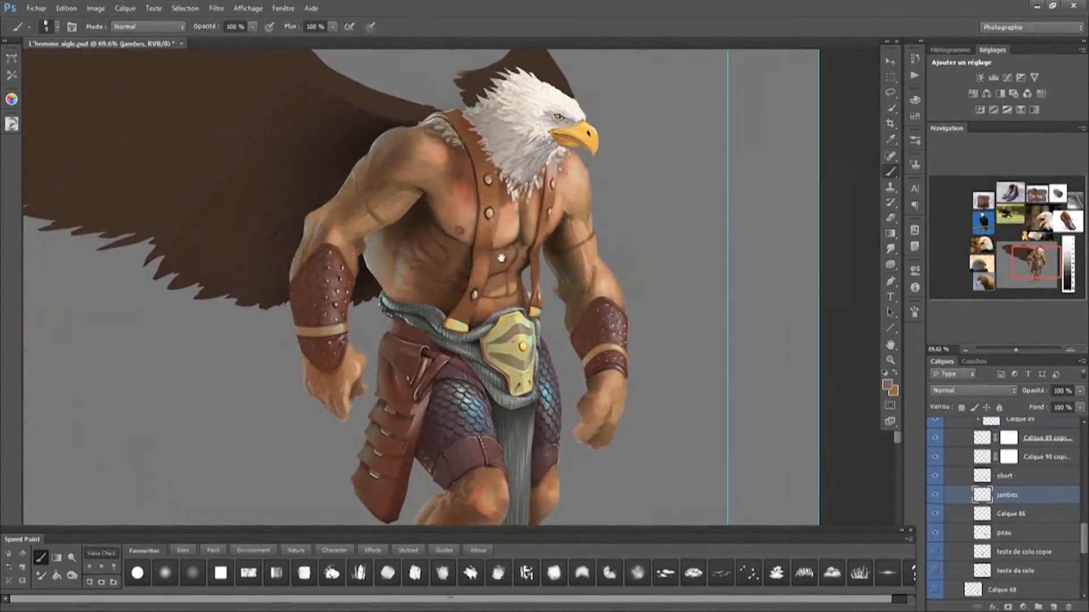
scroll(514, 305, "down", 2)
scroll(1074, 529, "up", 1)
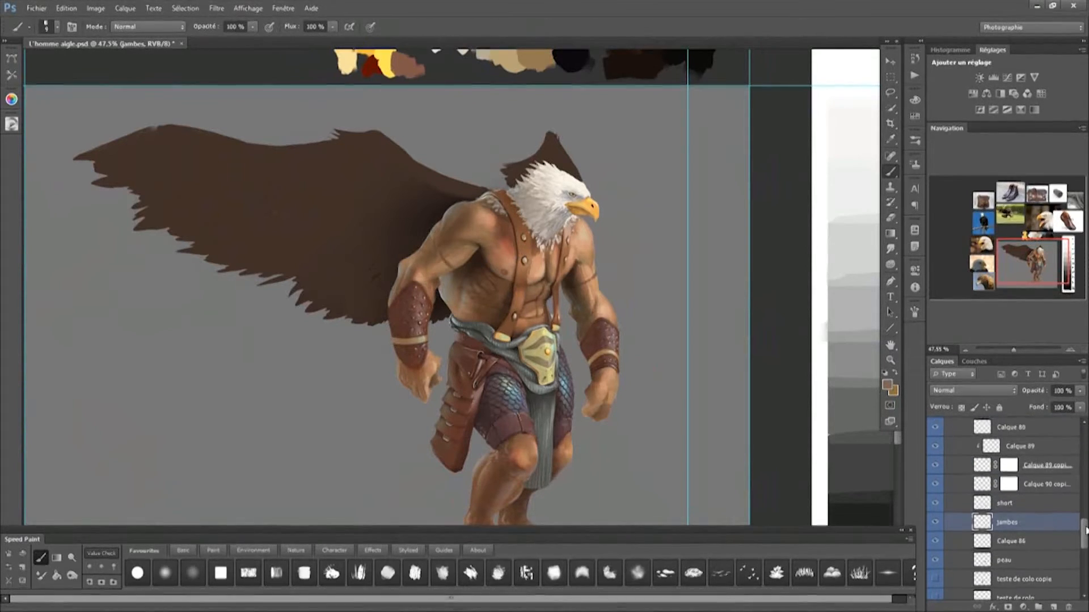
left_click(1013, 562)
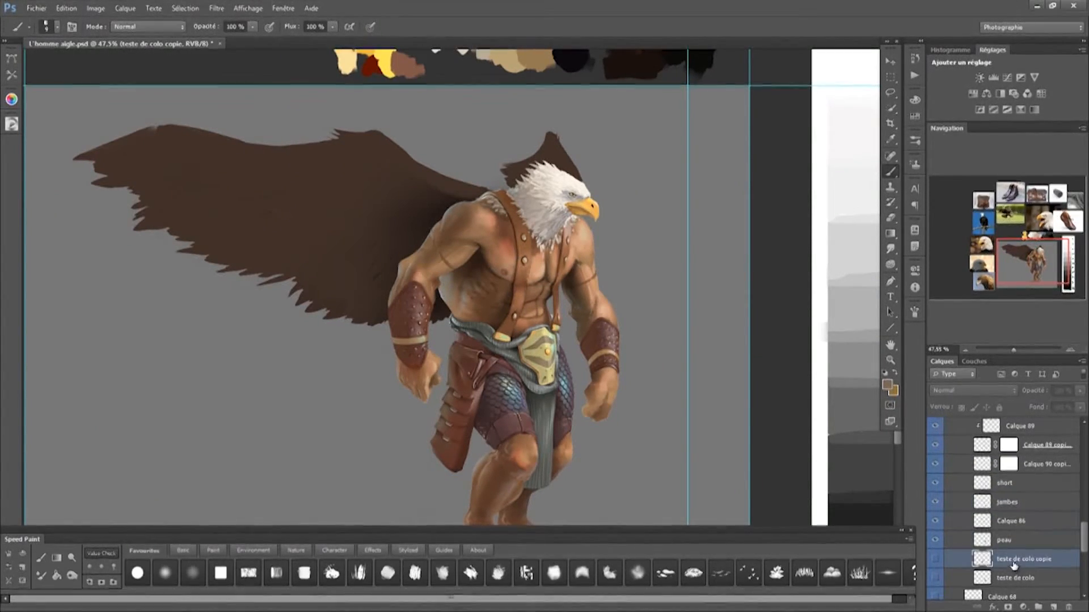
scroll(473, 396, "down", 3)
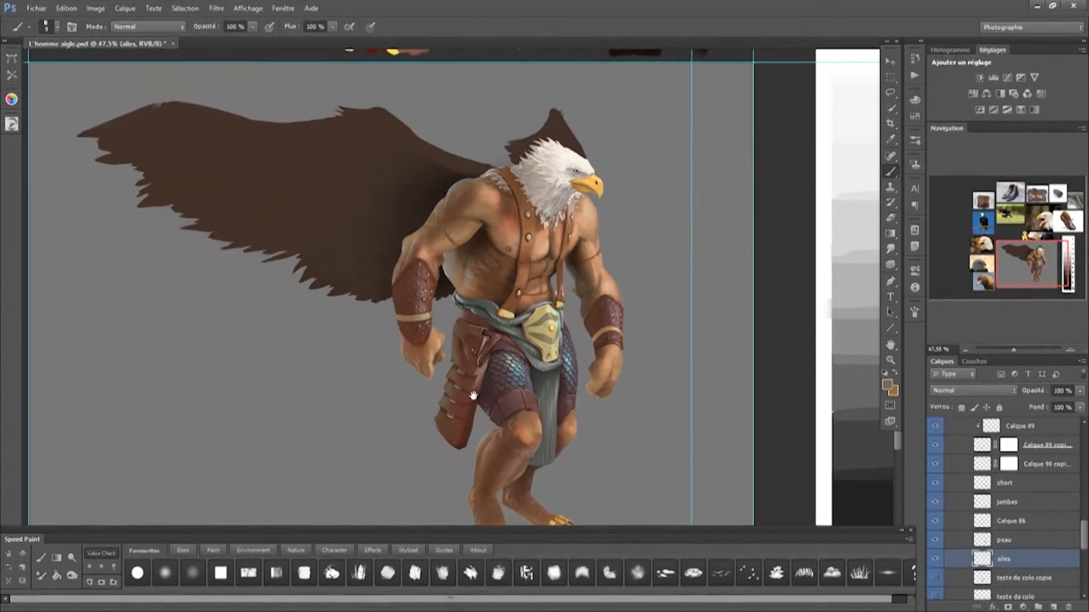
Load the outline of the original ailes layer as a selection and make the new ailes layer active
scroll(999, 539, "down", 3)
left_click(996, 553)
left_click(973, 548, "ctrl")
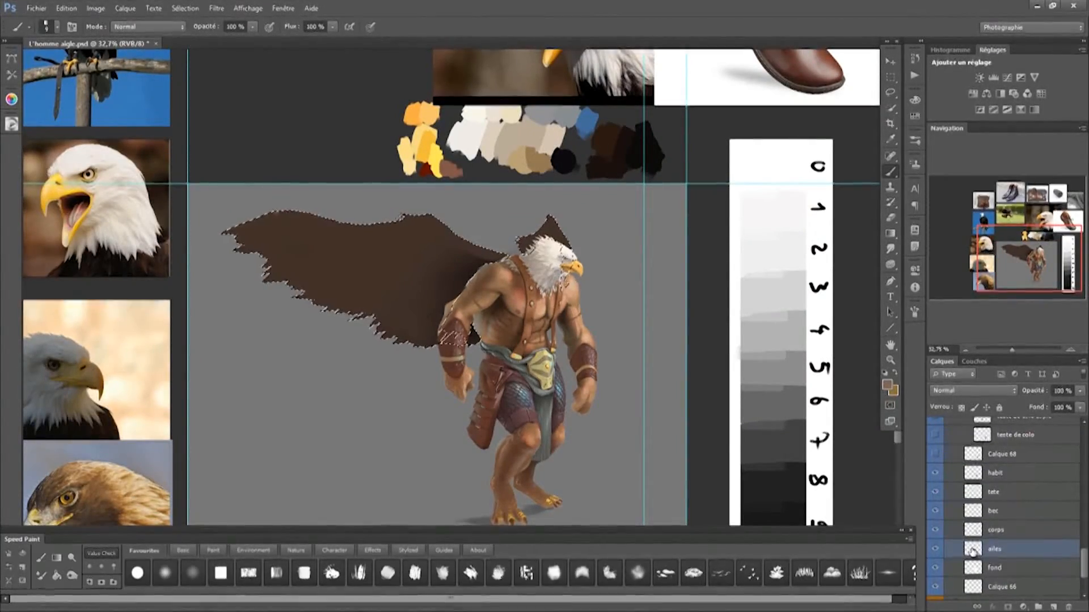
scroll(989, 561, "down", 2)
scroll(481, 300, "up", 8)
left_click_drag(495, 349, 511, 374)
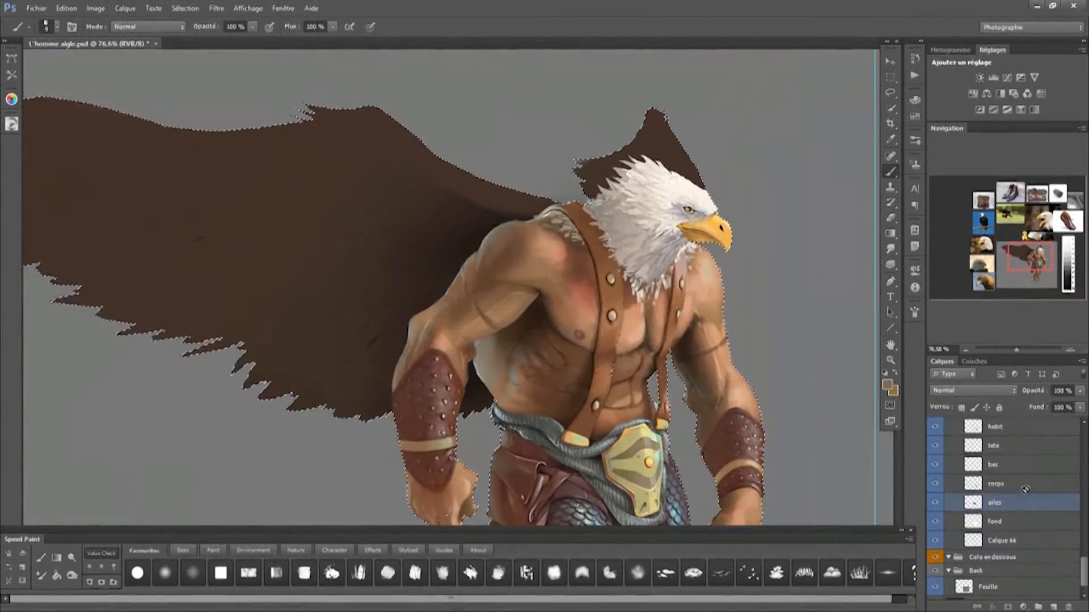
left_click(403, 316, "ctrl")
left_click_drag(528, 425, 551, 442)
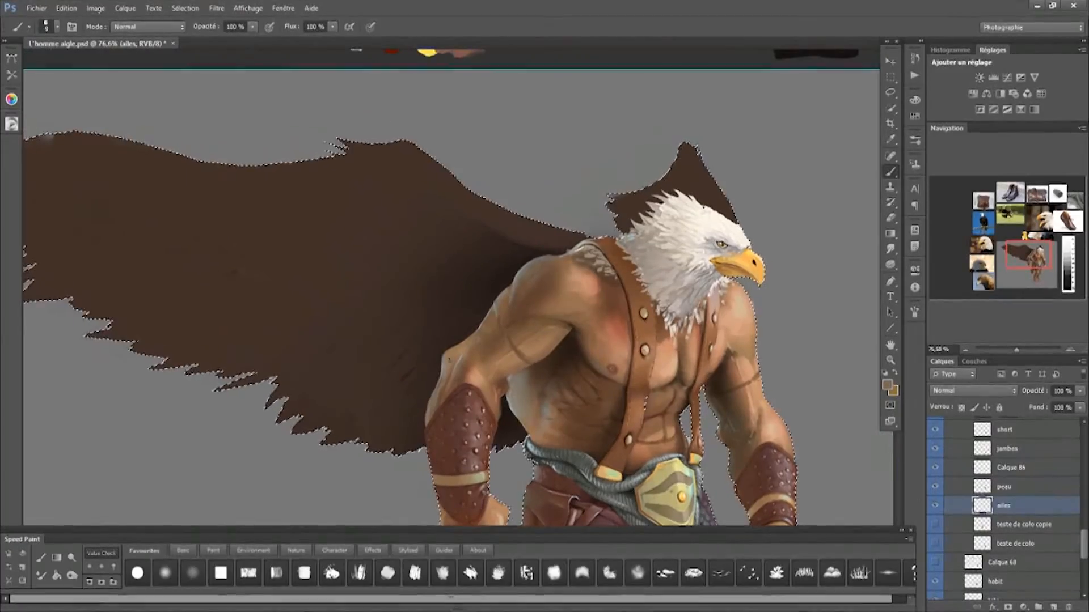
Study the eagle reference photos for the wing colours and enlarge the brush to 50 px
scroll(467, 343, "down", 8)
left_click_drag(417, 320, 392, 457)
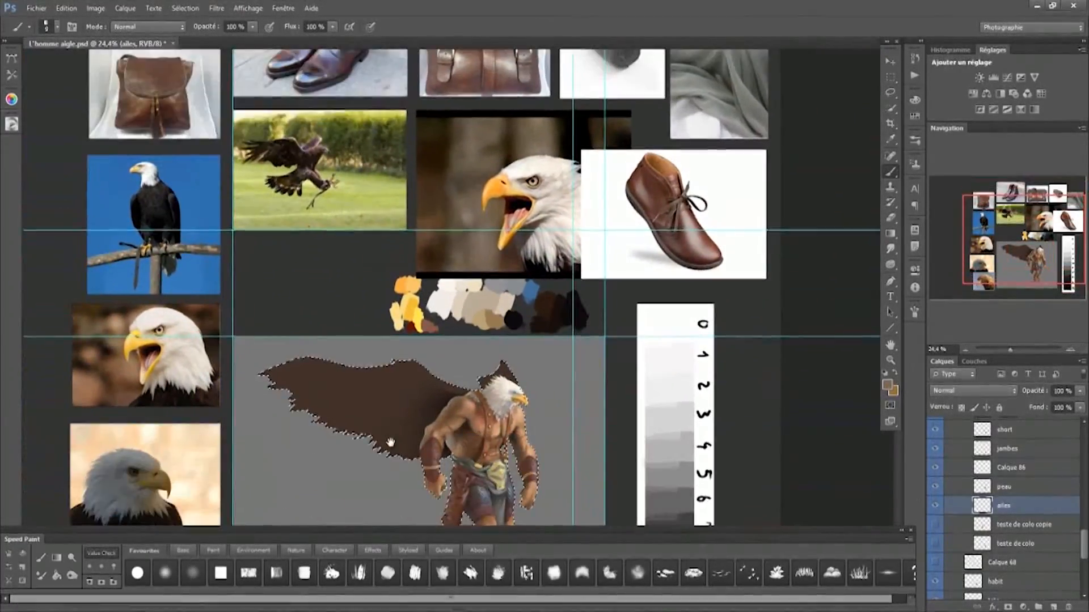
scroll(266, 445, "up", 8)
mouse_move(458, 525)
left_mouse_down()
mouse_move(369, 192)
mouse_move(274, 129)
left_mouse_up()
scroll(369, 192, "down", 7)
key("bracketright")
key("bracketright")
key("bracketright")
key("bracketright")
key("bracketright")
left_click_drag(545, 364, 438, 310)
scroll(440, 274, "down", 6)
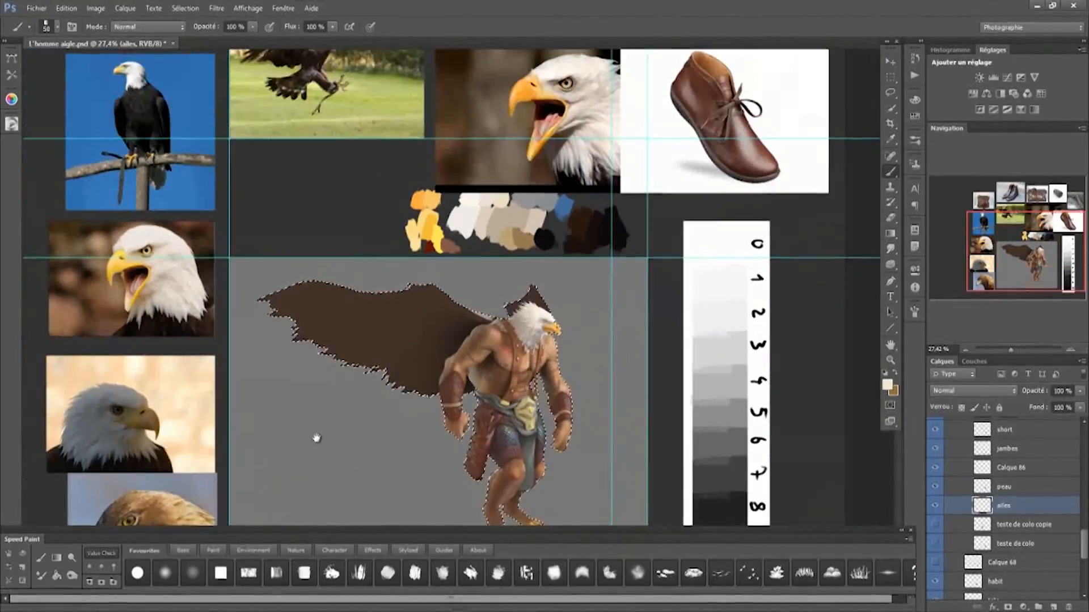
Lay a lighter brown tone along the wing's upper edge, reducing the brush size
left_click_drag(314, 437, 344, 286)
left_click_drag(506, 165, 488, 227)
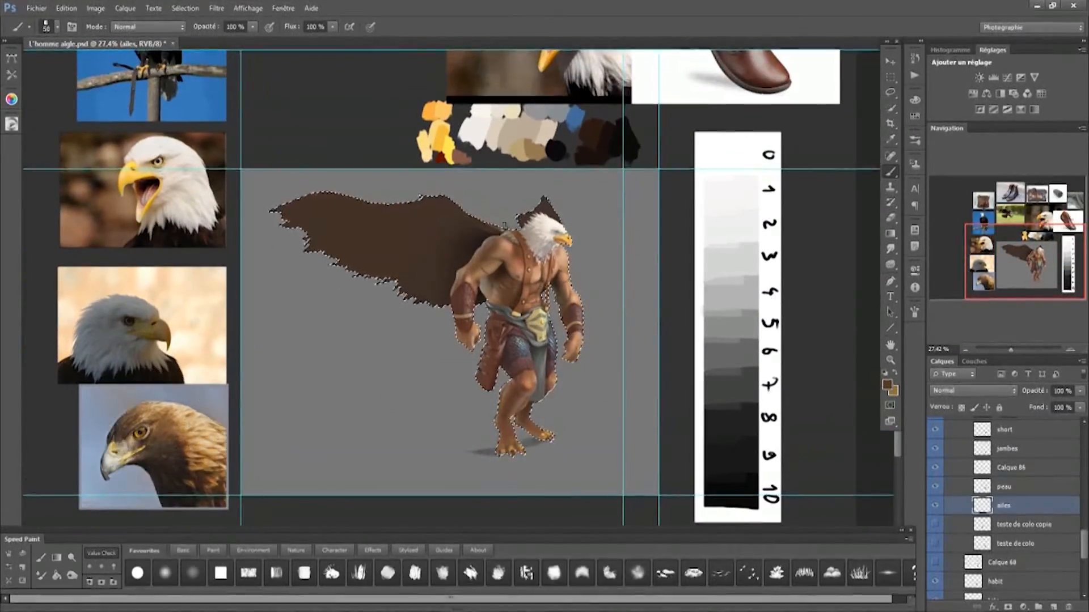
key("bracketleft")
key("bracketleft")
key("bracketleft")
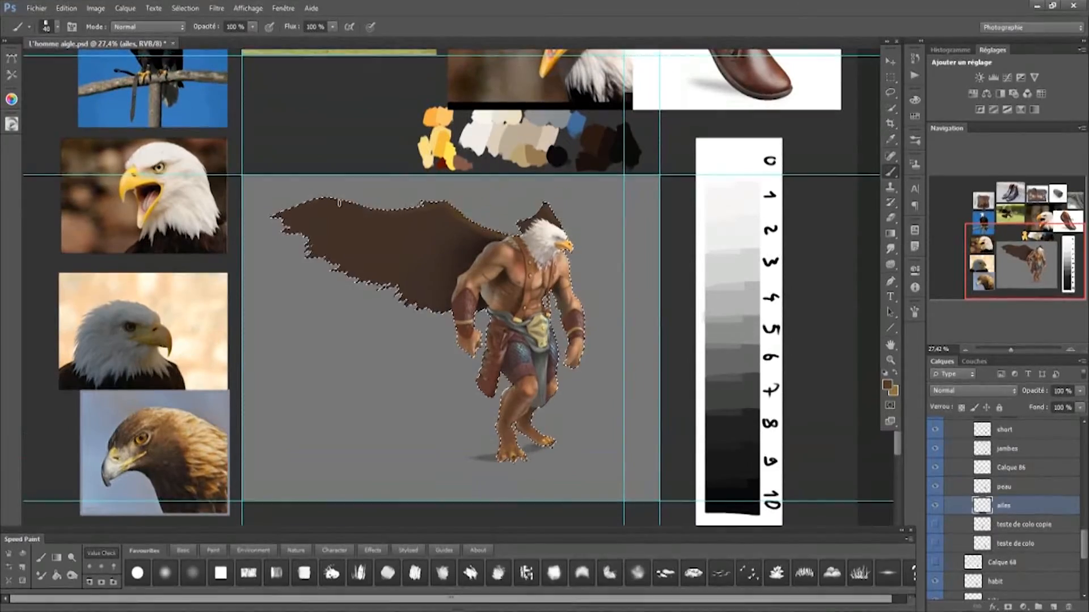
Sample a dark brown from the golden eagle photo and shade the wing next to the shoulder with a smaller brush
left_click_drag(179, 467, 193, 464)
left_click(193, 462, "alt")
key("bracketleft")
left_click_drag(485, 234, 454, 250)
left_click_drag(539, 208, 595, 208)
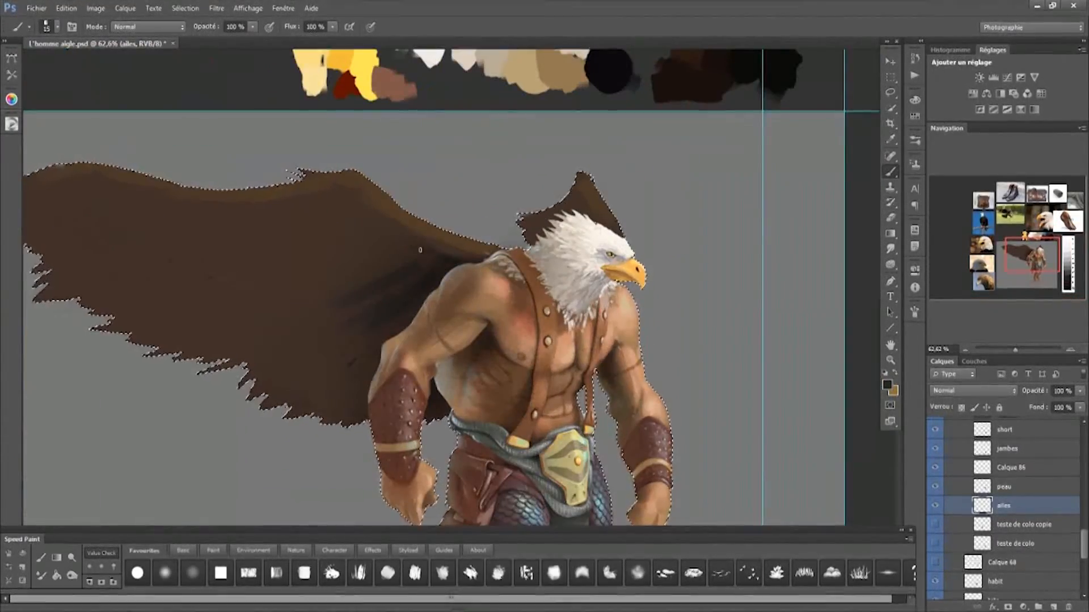
left_click_drag(351, 288, 398, 287)
Choose a textured brush from the Character set and paint dark plumage texture on the inner wing
left_click(333, 550)
left_click(417, 572)
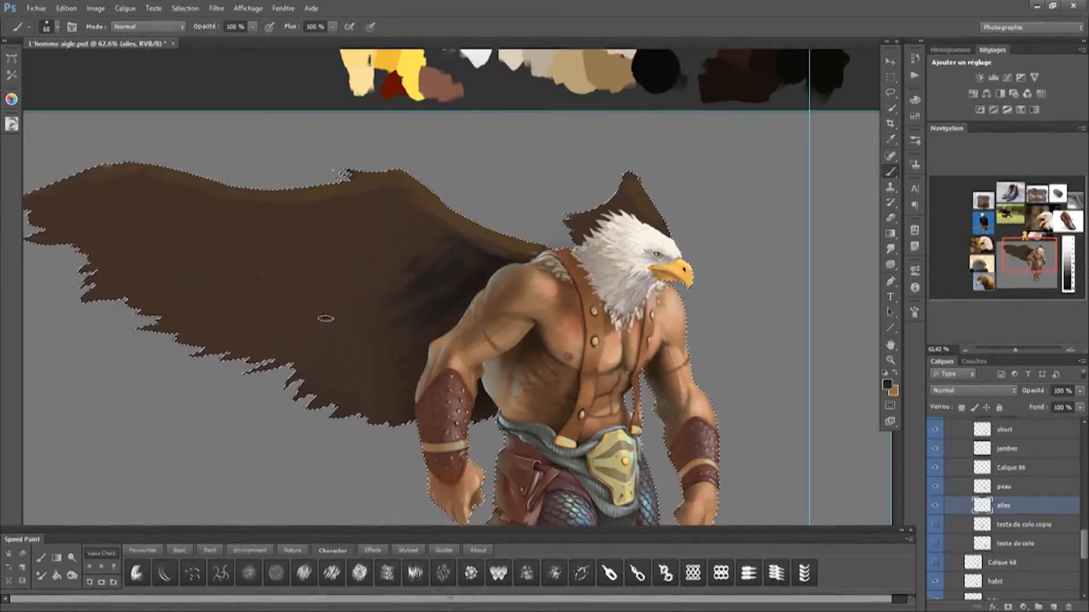
left_click_drag(368, 273, 419, 306)
mouse_move(391, 249)
left_mouse_down()
mouse_move(448, 318)
mouse_move(314, 367)
left_mouse_up()
key("bracketright")
key("bracketright")
mouse_move(435, 255)
left_mouse_down()
mouse_move(457, 258)
mouse_move(462, 350)
mouse_move(454, 250)
mouse_move(477, 341)
left_mouse_up()
Enlarge the brush and extend the plumage texture across the outer wing
key("bracketright")
key("bracketright")
left_click_drag(226, 243, 187, 309)
left_click_drag(712, 182, 627, 210)
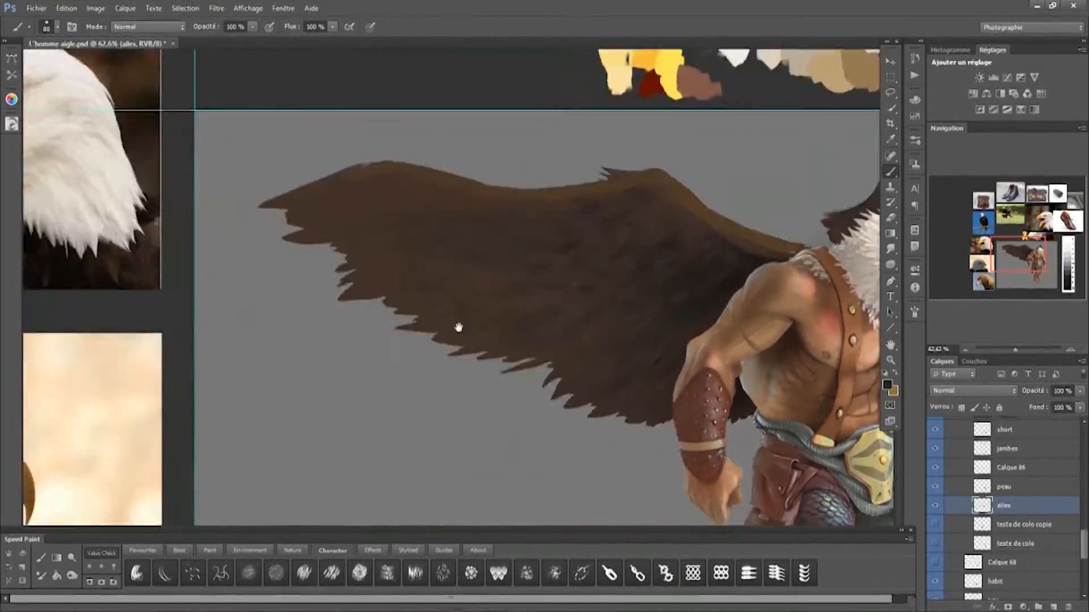
left_click_drag(458, 328, 762, 305)
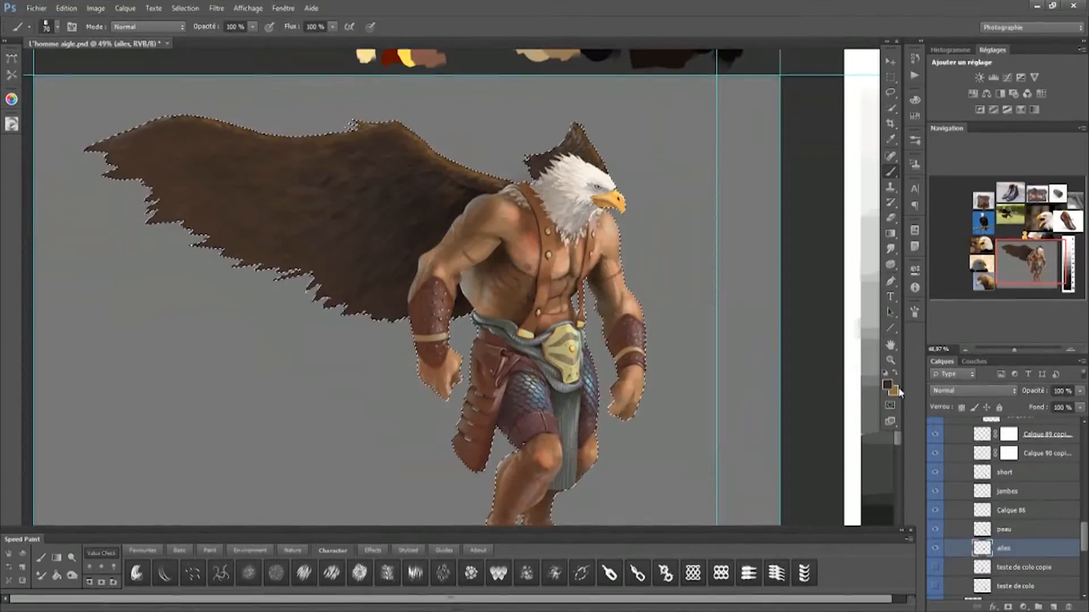
Pick a new dark brown foreground colour for the wing's feather details
left_click(887, 385)
left_click(296, 310)
left_click_drag(274, 103, 412, 69)
left_click(324, 309)
left_click(289, 273)
key("Return")
scroll(375, 282, "up", 7)
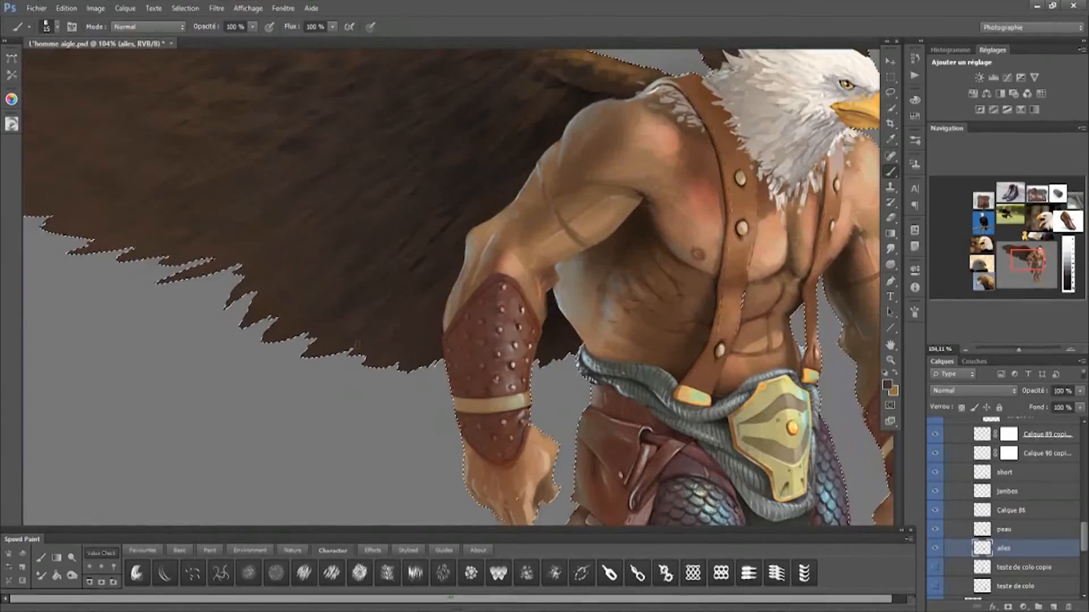
Paint fine dark feather strokes across the lower part of the wing with a small brush
key("ctrl+d")
mouse_move(381, 345)
left_mouse_down()
mouse_move(290, 337)
mouse_move(393, 355)
mouse_move(397, 406)
left_mouse_up()
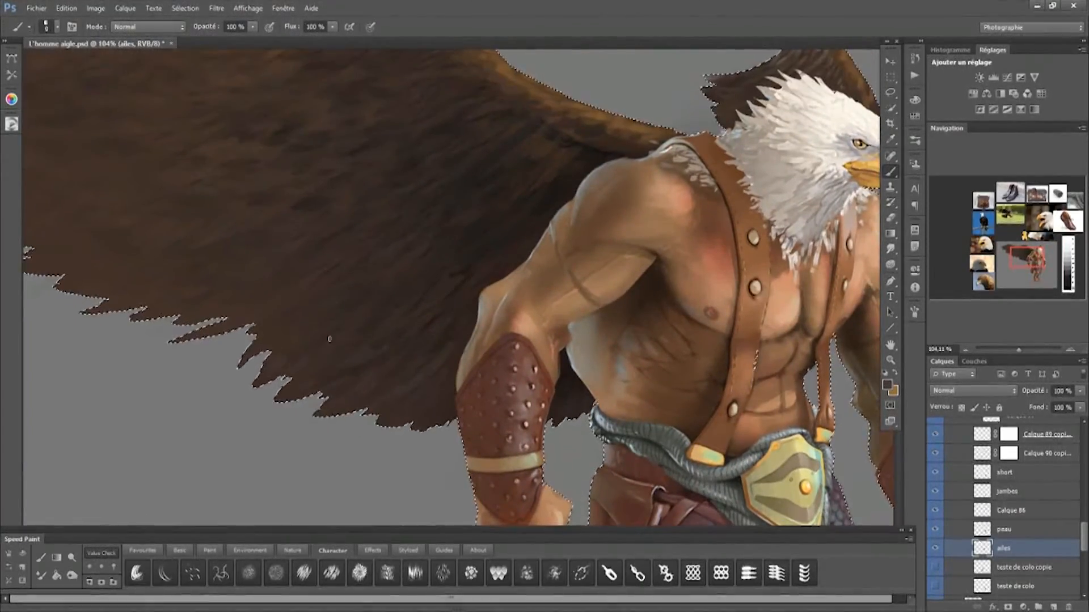
left_click_drag(348, 322, 363, 363)
key("[")
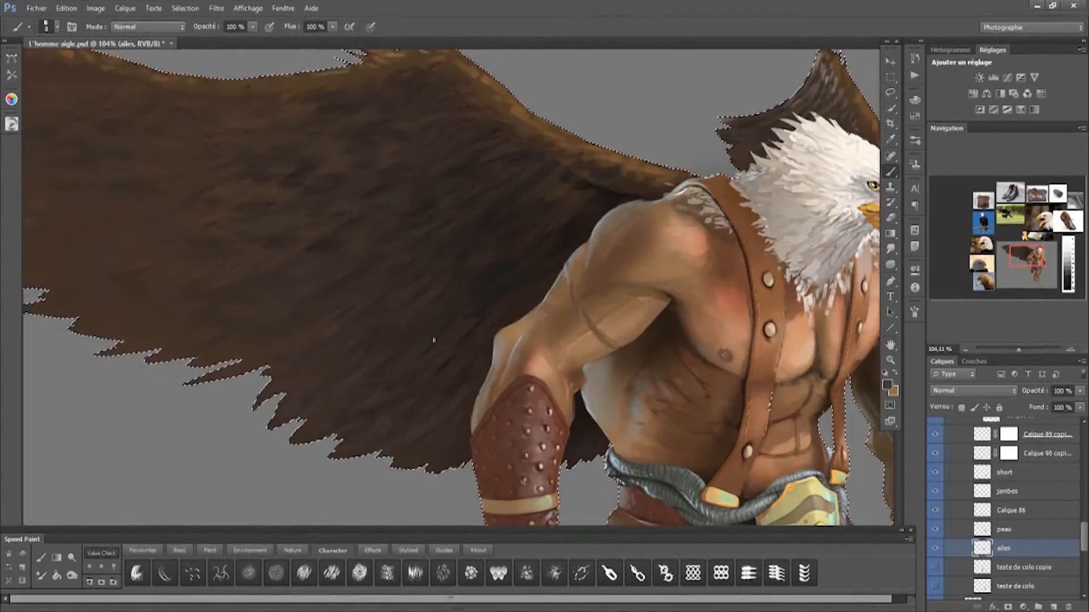
left_click_drag(364, 363, 463, 379)
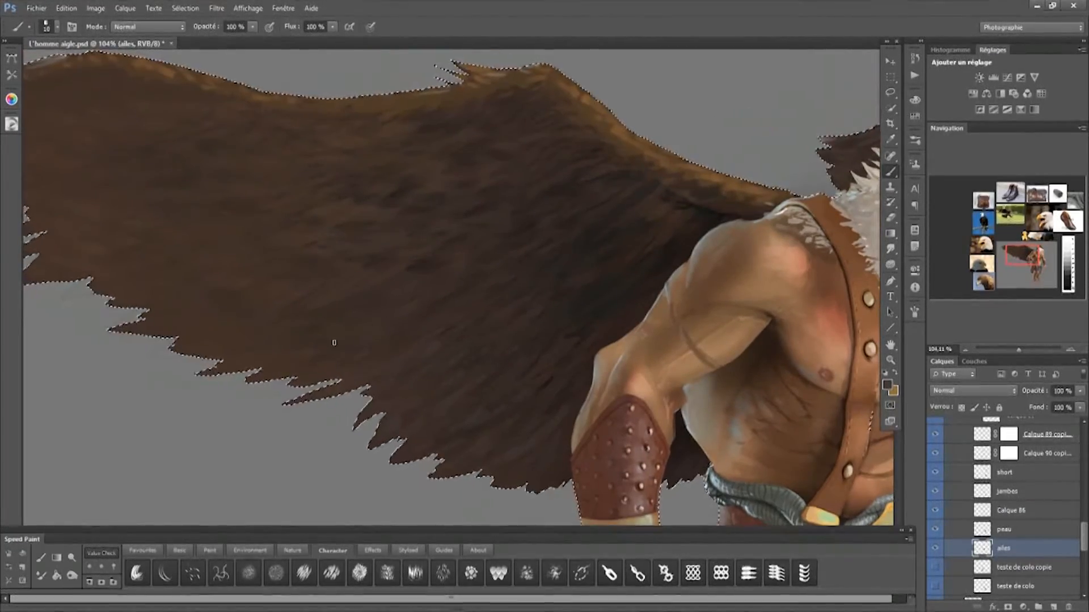
left_click_drag(379, 374, 435, 390)
key("[")
key("[")
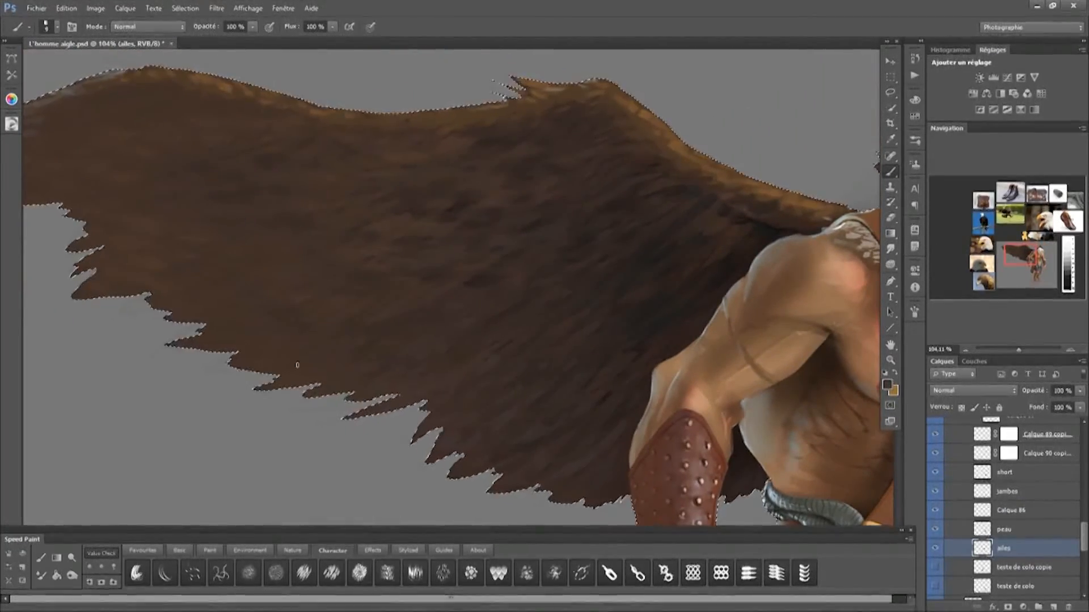
Pick a new dark foreground colour and reduce the brush size for the feathers along the wing's lower edge
left_click(888, 385)
left_click(345, 219)
key("Return")
key("[")
key("[")
key("[")
key("[")
left_click(887, 385)
left_click(325, 209)
key("Return")
left_click_drag(301, 345, 432, 355)
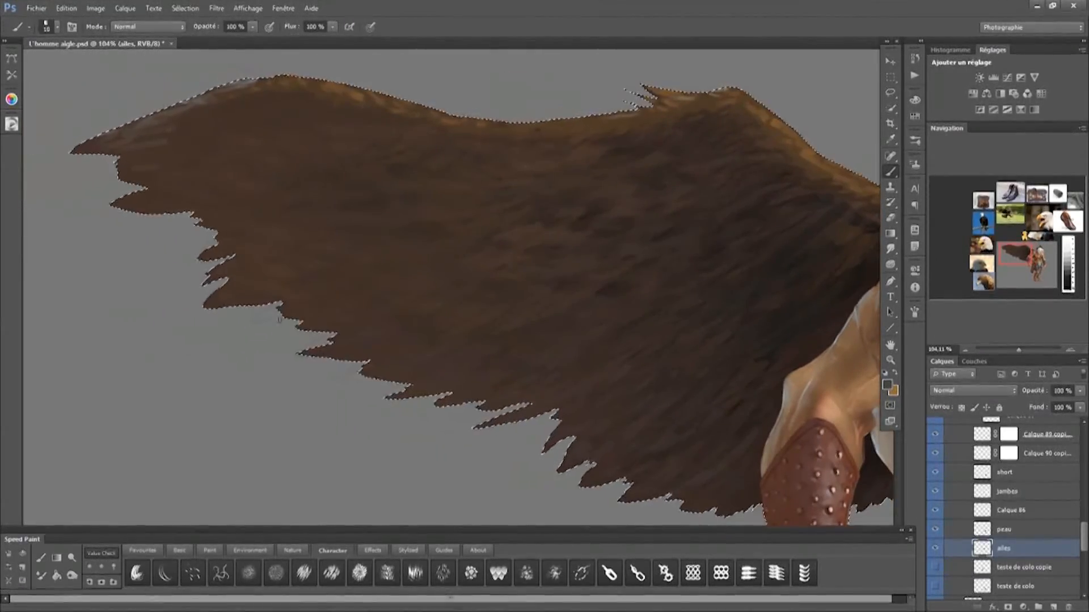
Paint light tan highlights with a small brush along the large wing's upper edge near the shoulder
left_click(444, 277, "alt")
key("]")
key("]")
key("]")
key("[")
key("[")
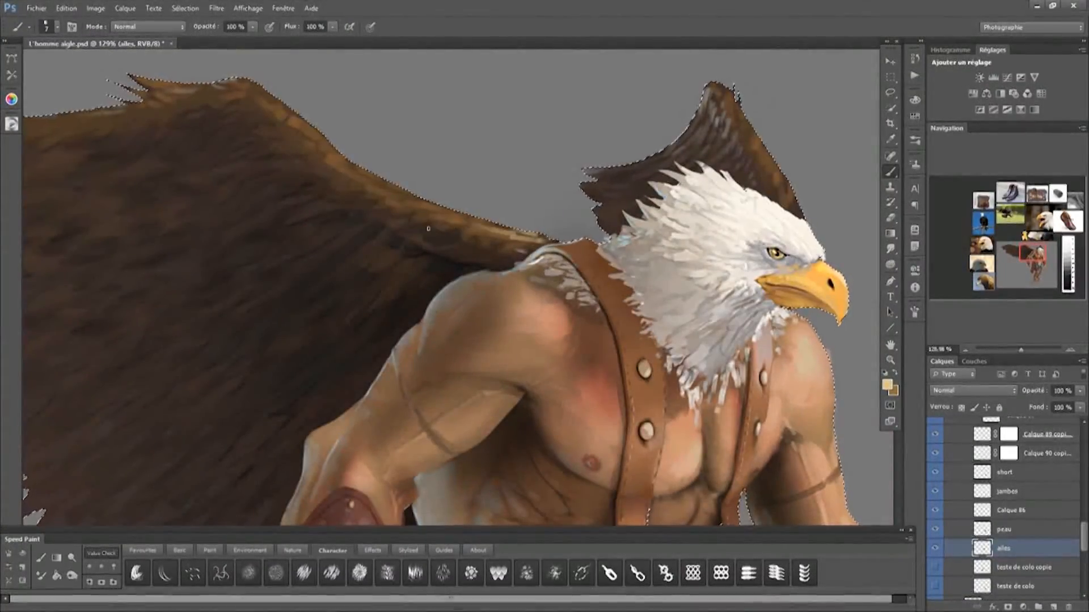
left_click_drag(409, 209, 417, 219)
key("]")
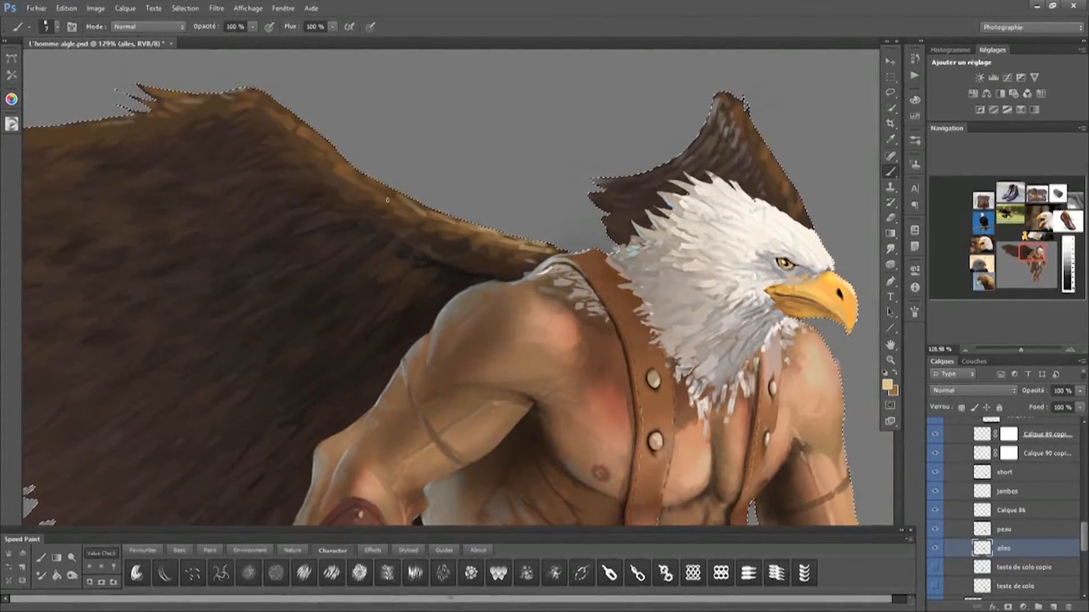
key("]")
left_click_drag(362, 178, 405, 208)
left_click_drag(289, 202, 367, 197)
Sample a golden brown from the edge of the far wing behind the head for its feather highlights
left_click_drag(825, 169, 526, 164)
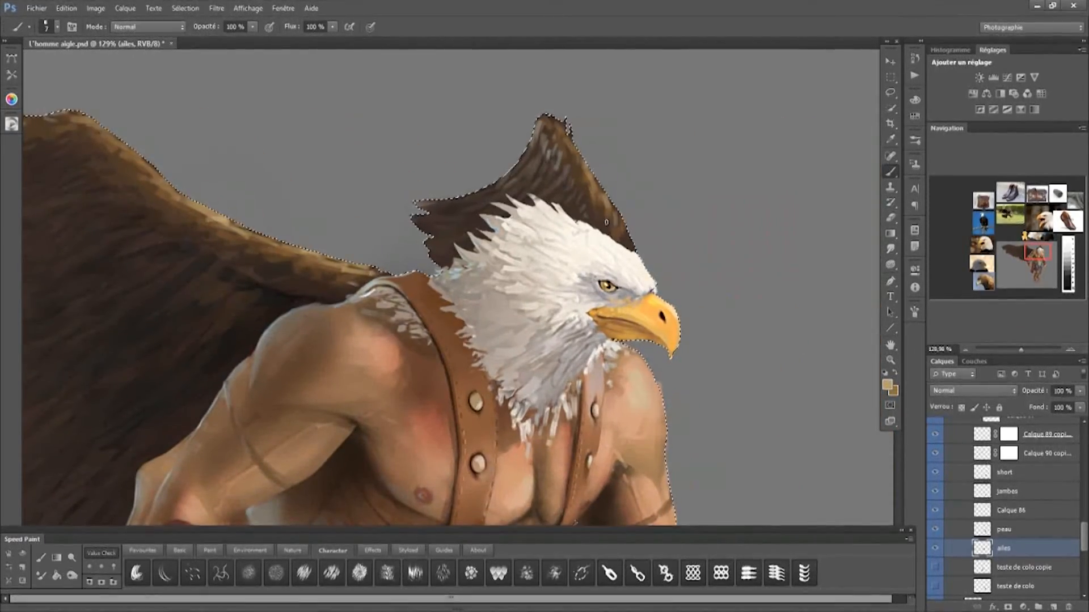
left_click(610, 208, "alt")
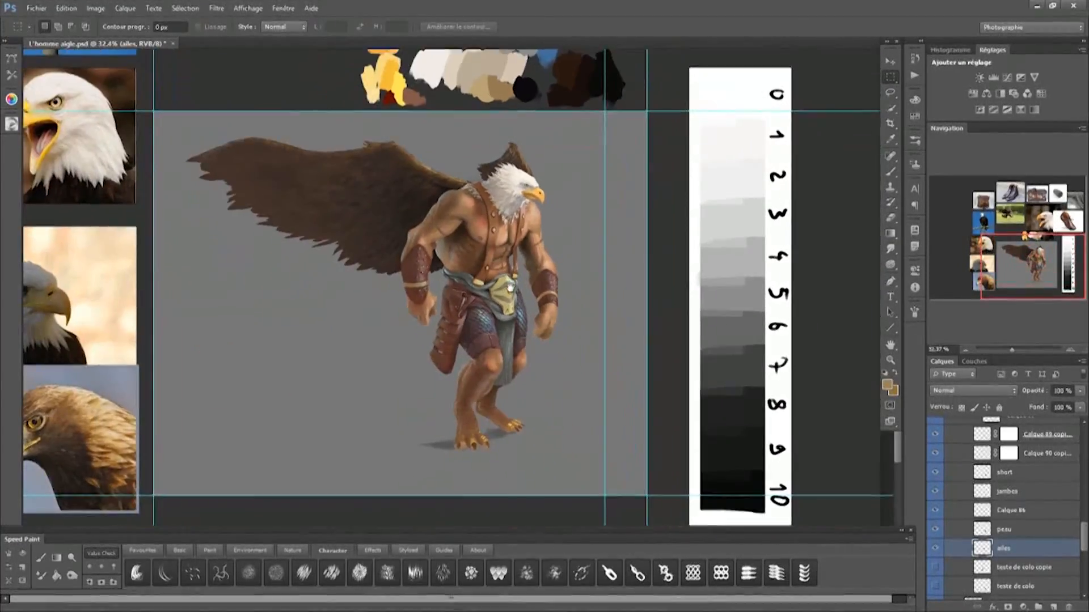
scroll(510, 286, "up", 2)
left_click_drag(486, 471, 494, 446)
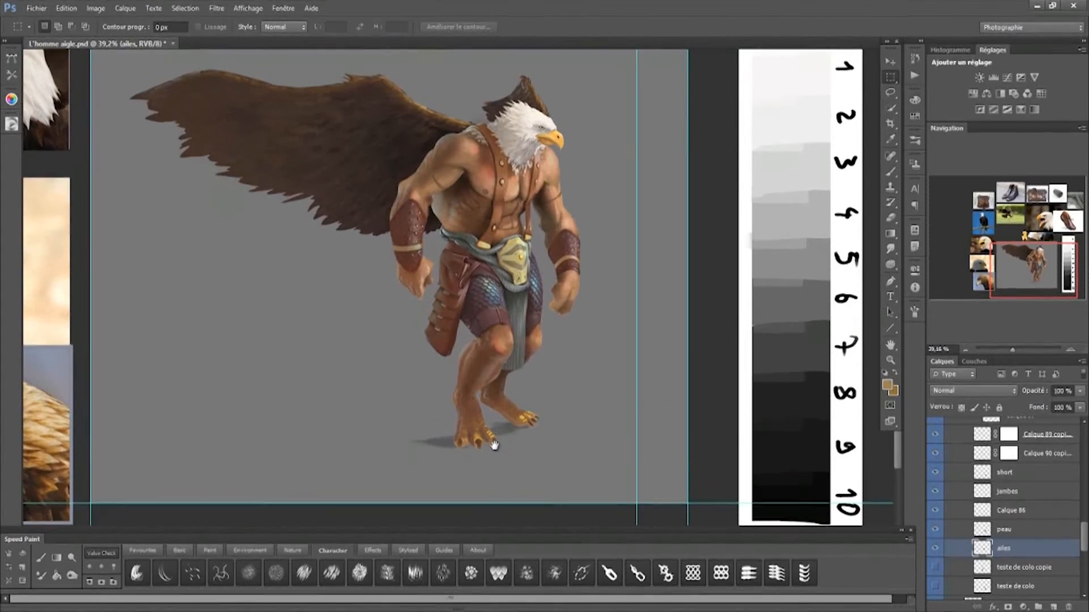
left_click_drag(452, 384, 461, 391)
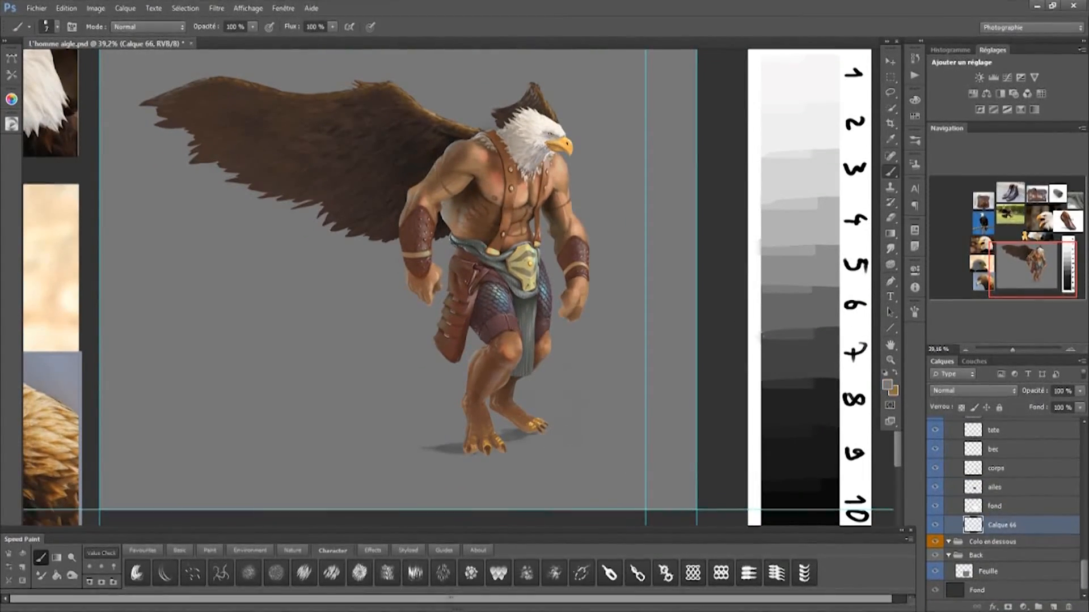
Pick a dark grey and outline a long cast shadow on the ground behind the feet with the Lasso, on layer Calque 66
left_click(887, 385)
key("Return")
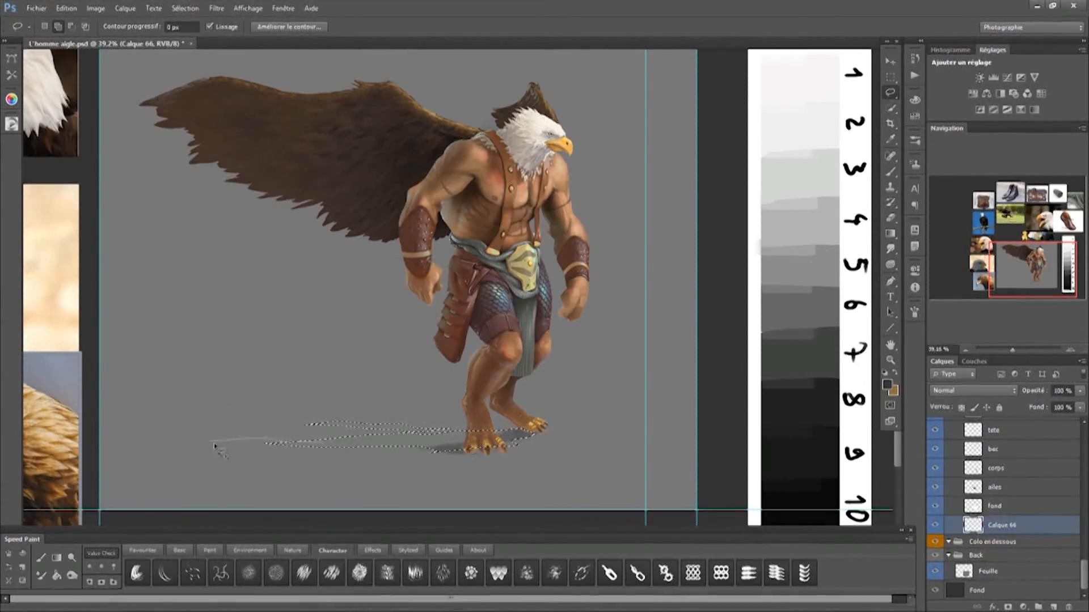
left_click_drag(161, 433, 533, 437)
Paint the ground shadow dark grey inside the selection with a resized brush, and deselect
key("bracketleft")
key("bracketleft")
key("bracketleft")
left_click_drag(318, 439, 572, 454)
left_click(891, 77)
left_click(338, 494)
left_click_drag(338, 493, 316, 493)
left_click_drag(630, 288, 640, 291)
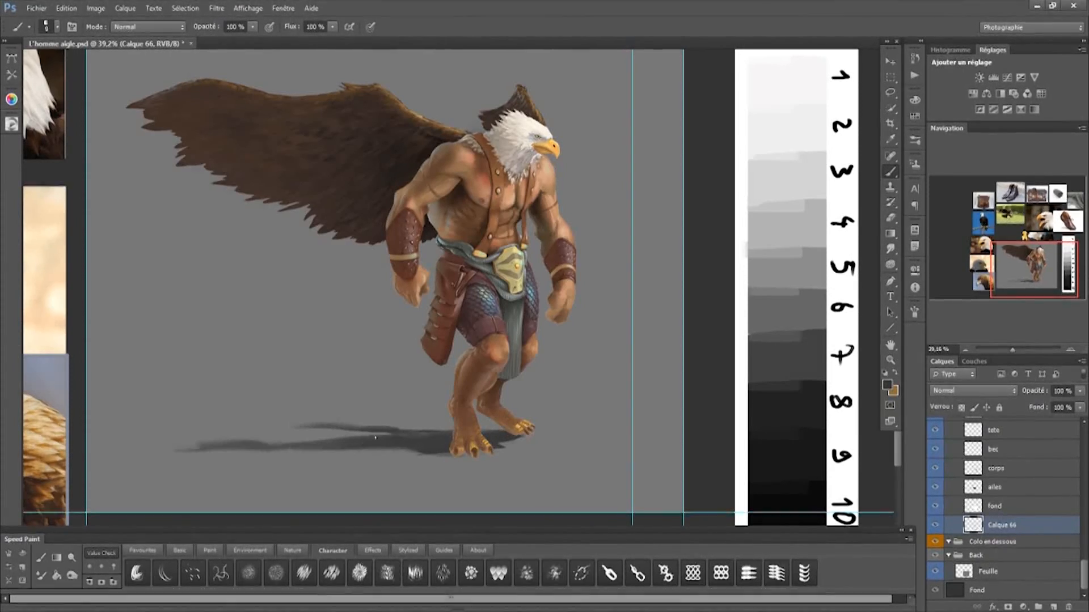
Refine the cast shadow and erase its edges around the feet with a progressively smaller Eraser
left_click_drag(375, 438, 316, 461)
key("e")
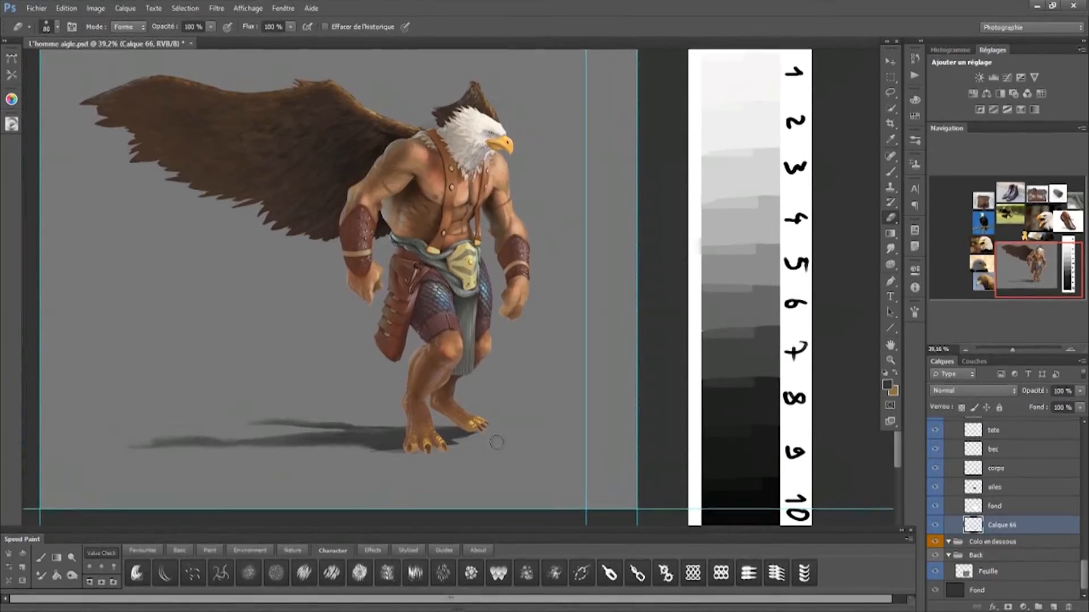
left_click_drag(382, 446, 419, 462)
key("bracketleft")
key("bracketleft")
key("bracketleft")
left_click_drag(482, 451, 519, 450)
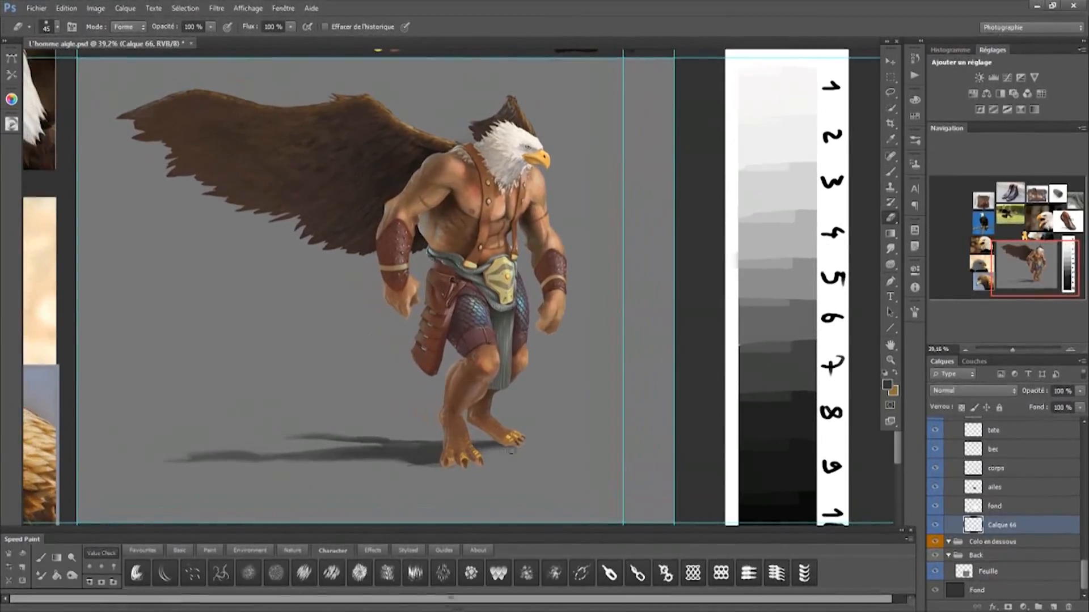